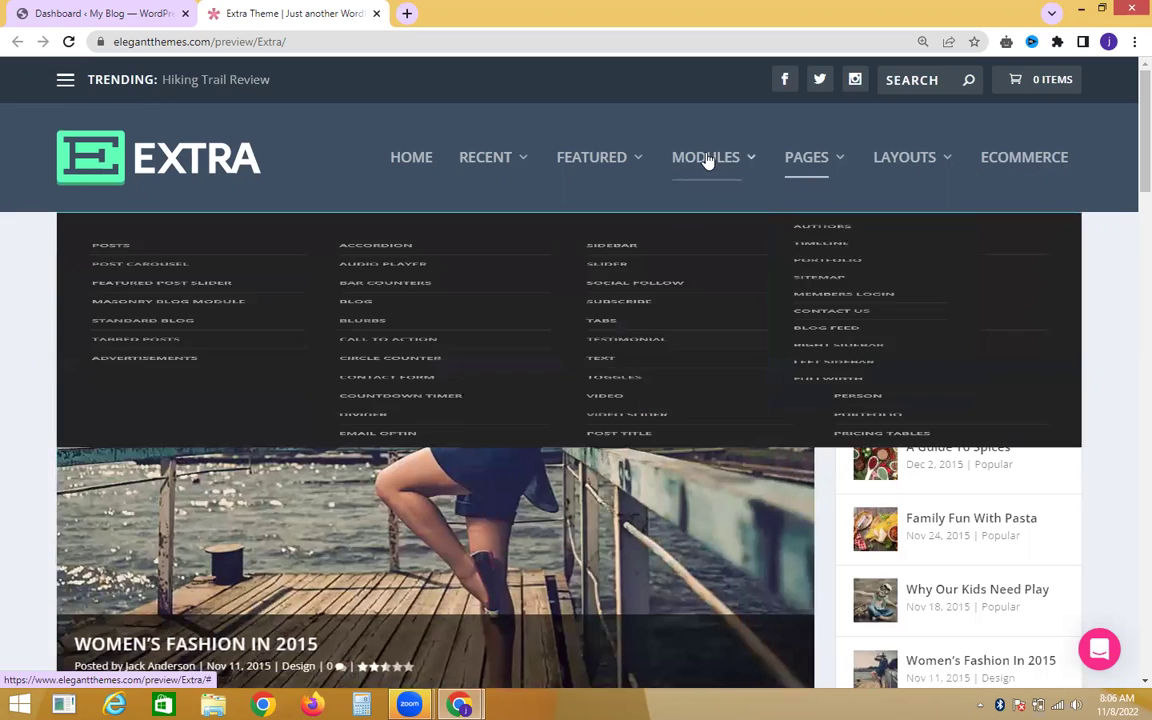
Examine the Extra theme demo's main navigation, header pop-out menu, homepage sections and footer.
{"action": "mouse_move", "coordinate": [603, 170]}
{"action": "mouse_move", "coordinate": [512, 162]}
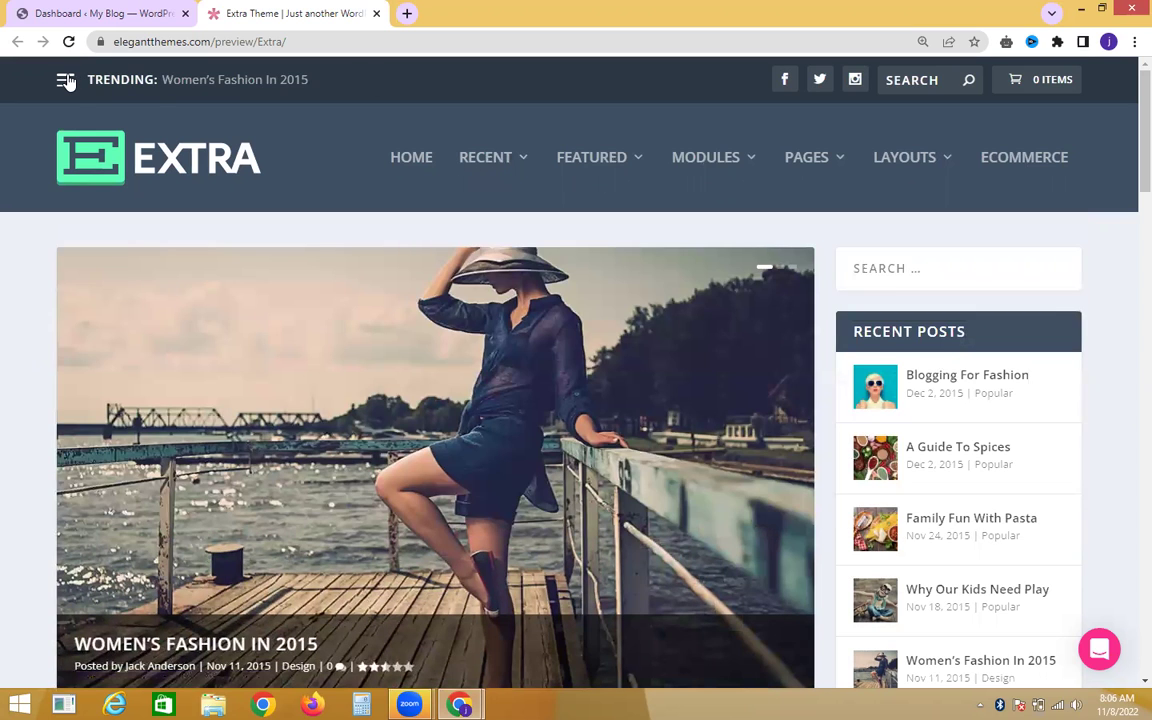
{"action": "left_click", "coordinate": [66, 80]}
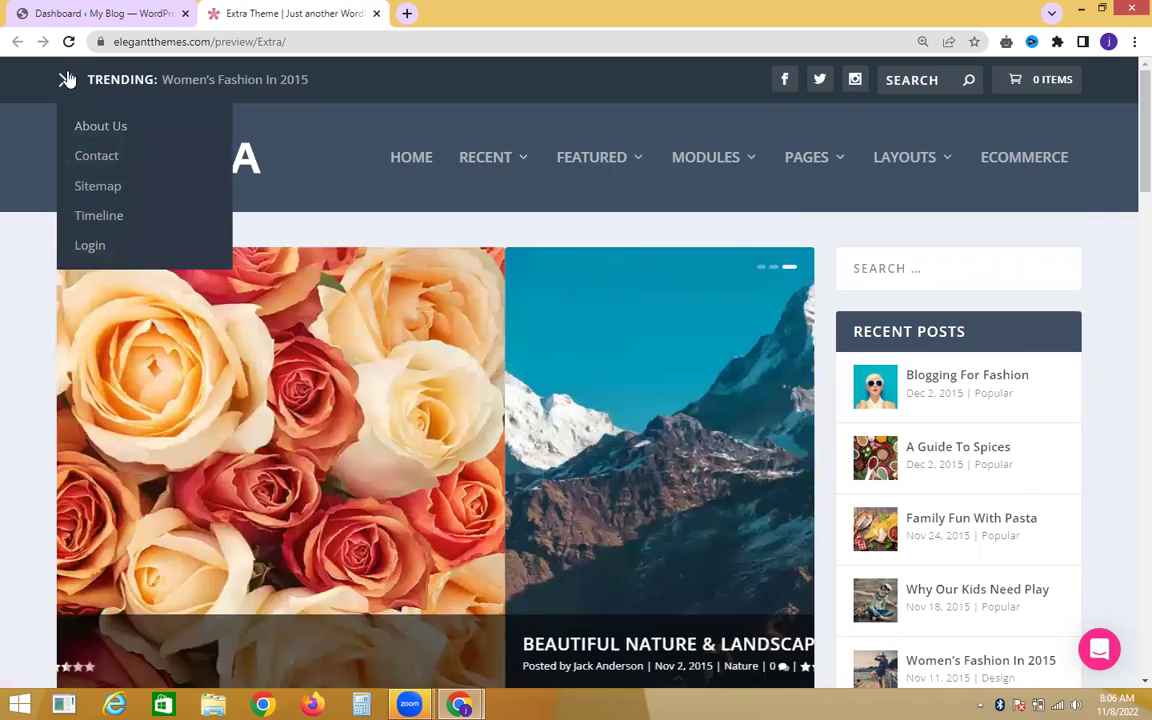
{"action": "left_click", "coordinate": [66, 79]}
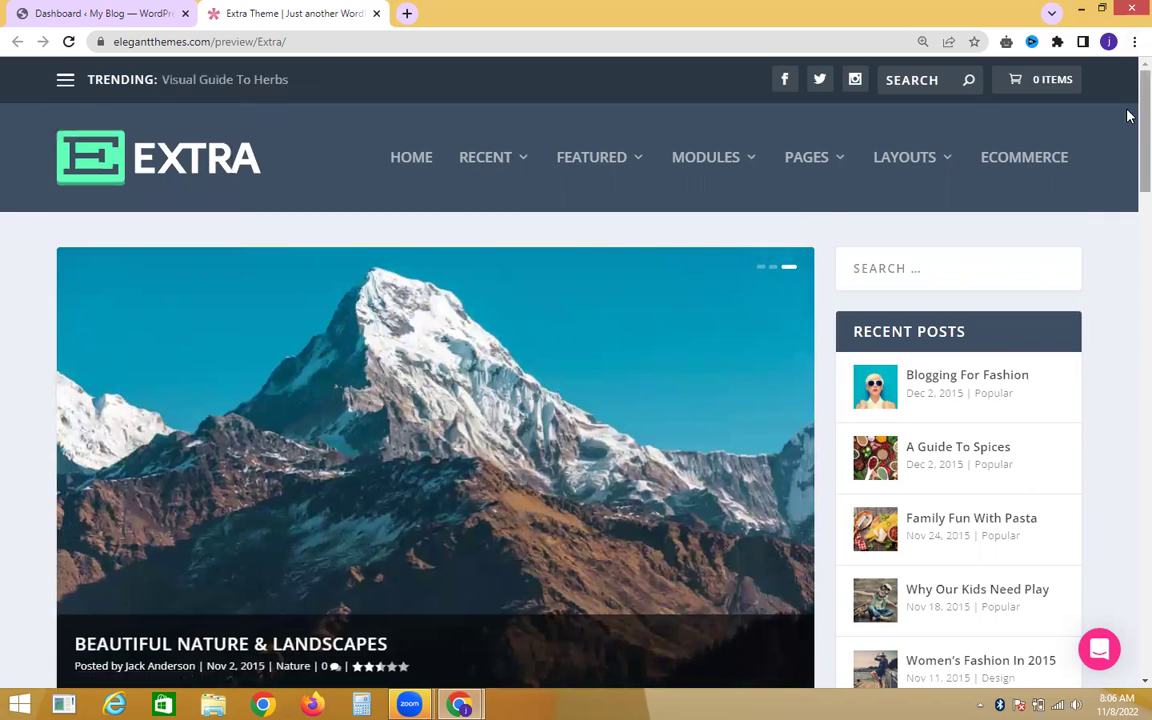
{"action": "scroll", "coordinate": [1129, 270], "scroll_direction": "down", "scroll_amount": 15}
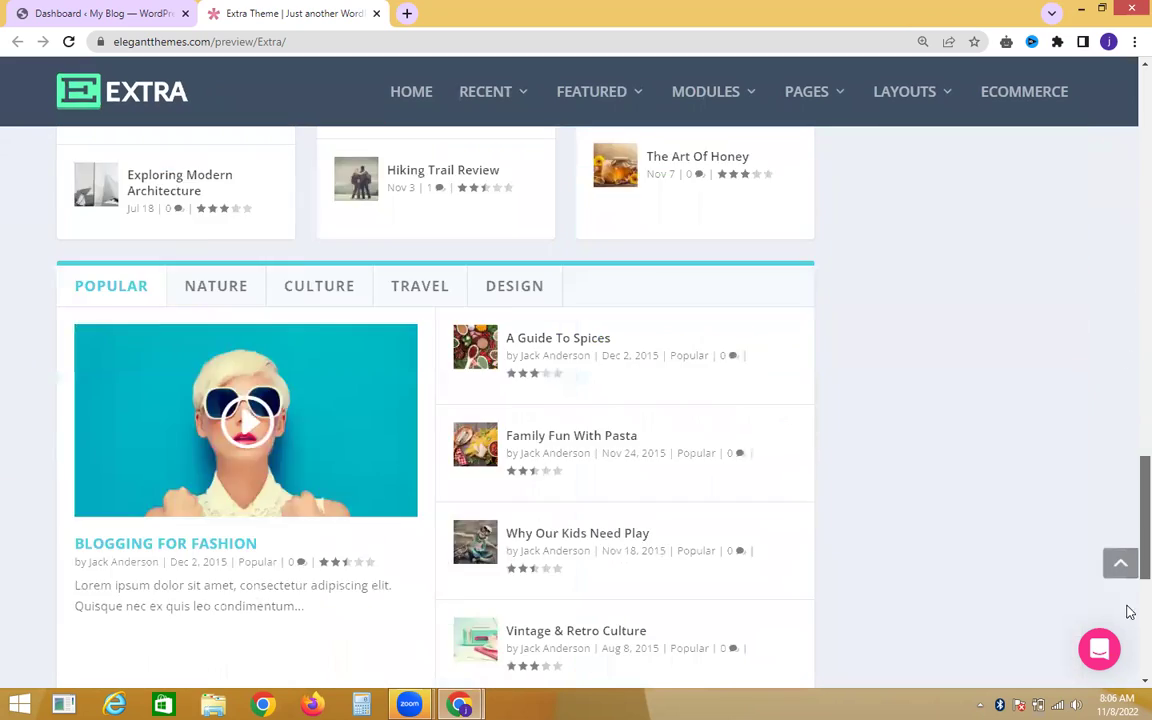
{"action": "scroll", "coordinate": [1129, 612], "scroll_direction": "down", "scroll_amount": 5}
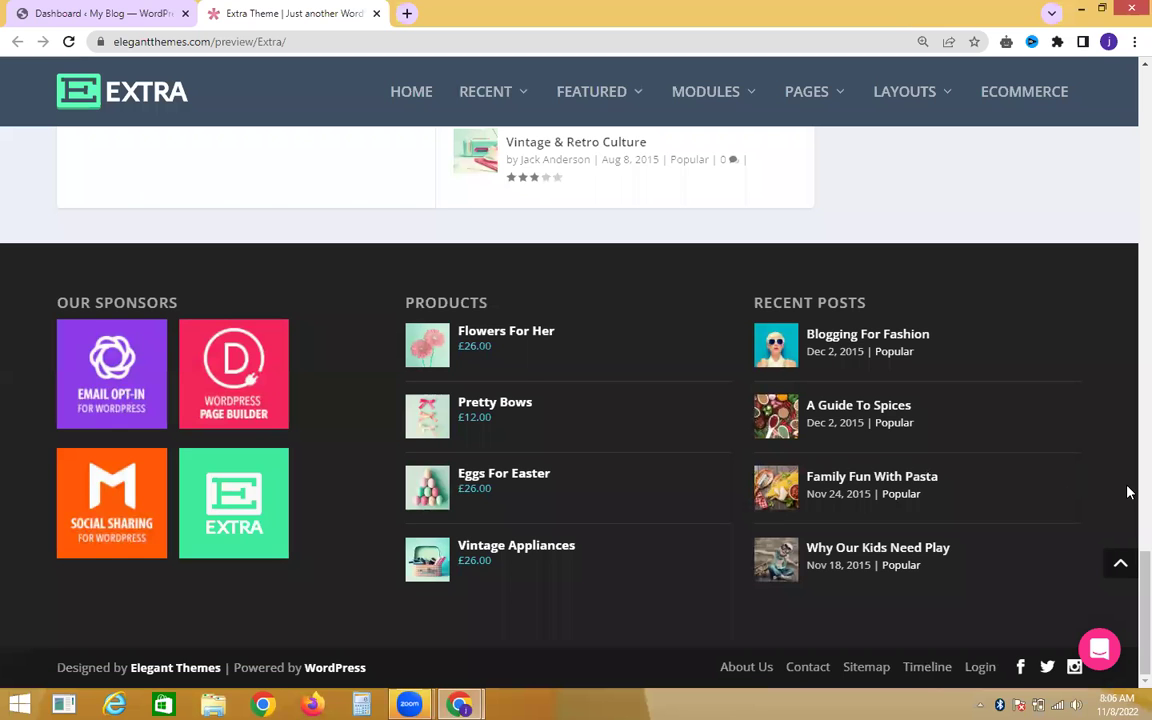
{"action": "scroll", "coordinate": [1127, 551], "scroll_direction": "up", "scroll_amount": 10}
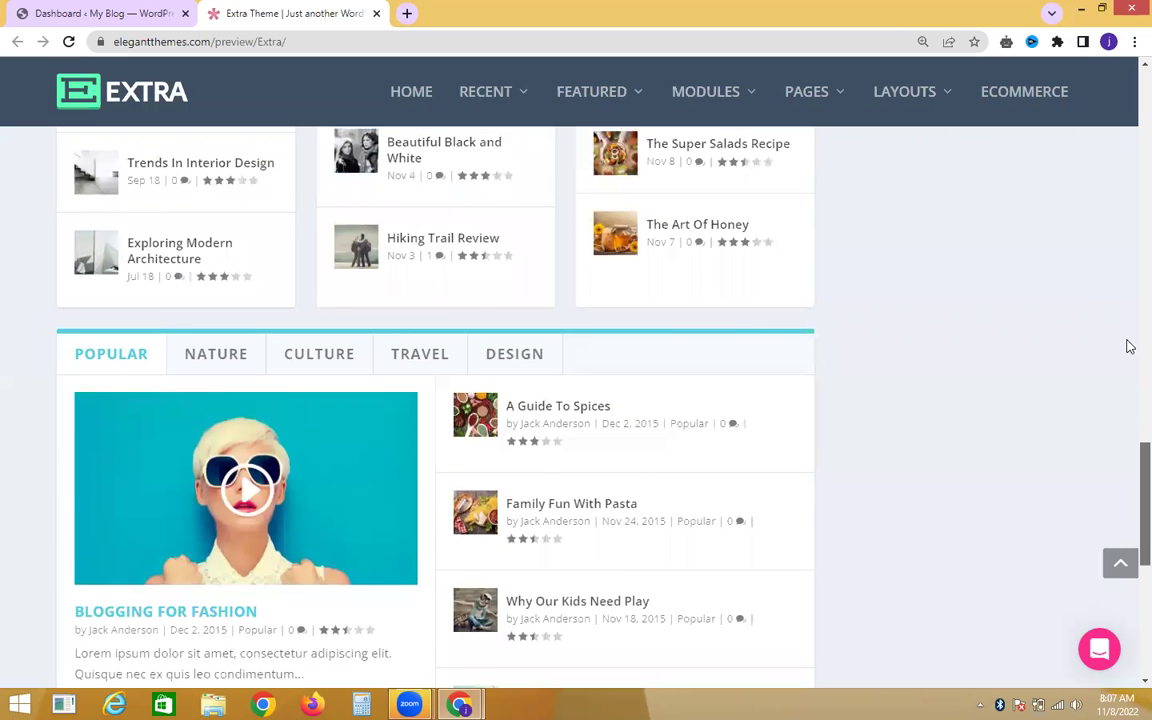
{"action": "scroll", "coordinate": [1127, 179], "scroll_direction": "up", "scroll_amount": 5}
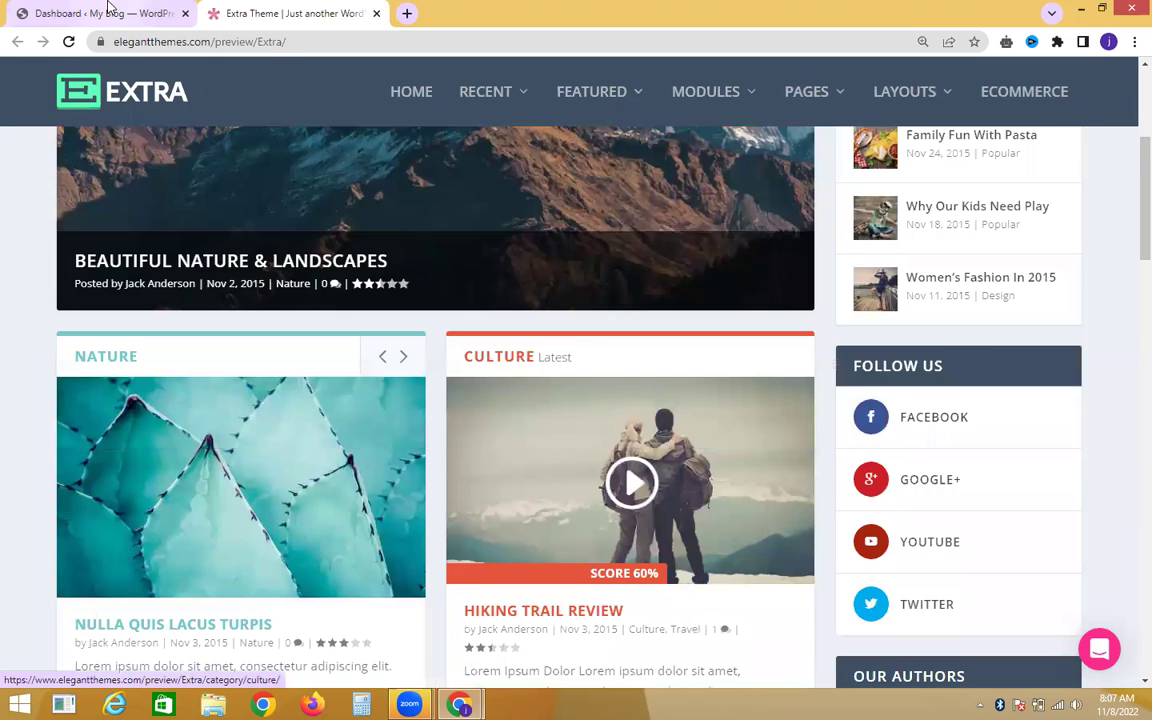
Switch to the WordPress dashboard and open the site's menu editor.
{"action": "left_click", "coordinate": [108, 11]}
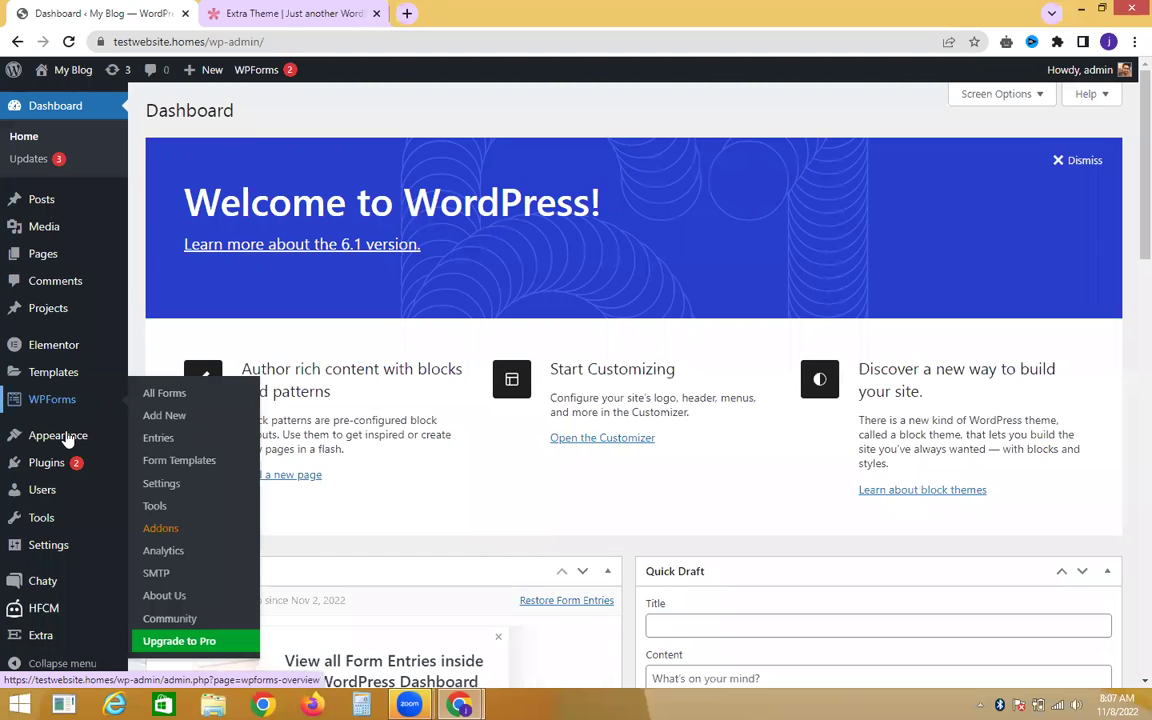
{"action": "mouse_move", "coordinate": [69, 435]}
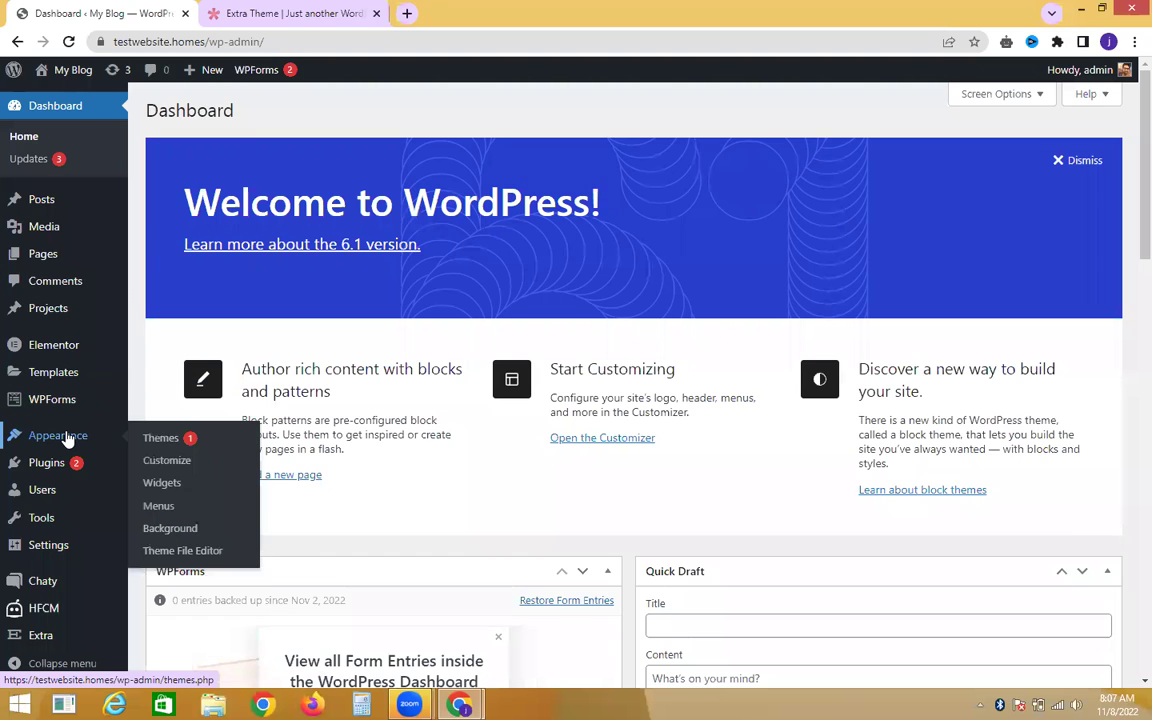
{"action": "left_click", "coordinate": [153, 506]}
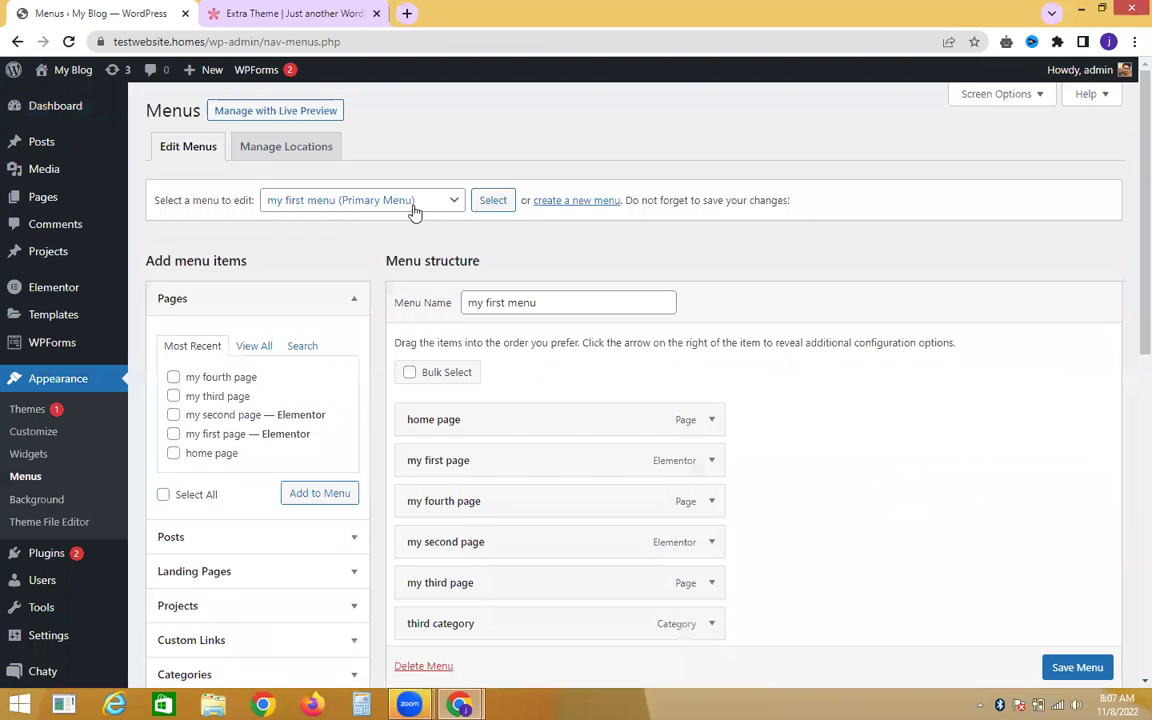
Bulk-select every page, category and custom link item in my first menu, including all sub items, and remove them.
{"action": "left_click", "coordinate": [409, 372]}
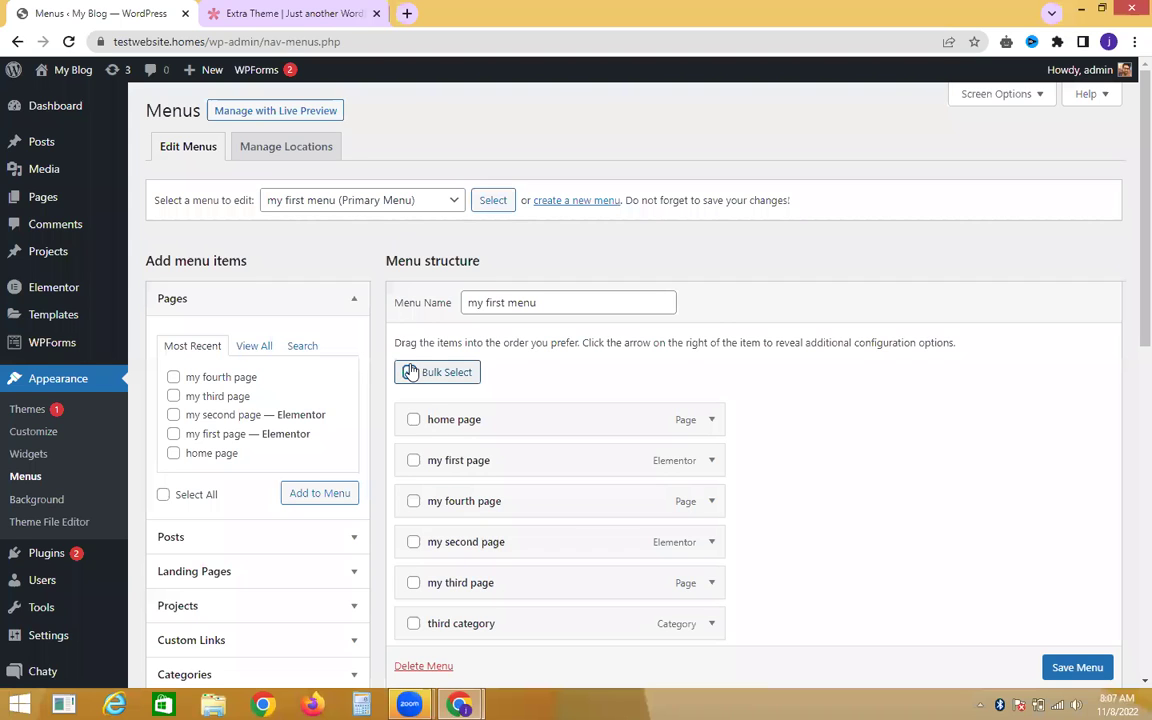
{"action": "scroll", "coordinate": [1129, 268], "scroll_direction": "down", "scroll_amount": 3}
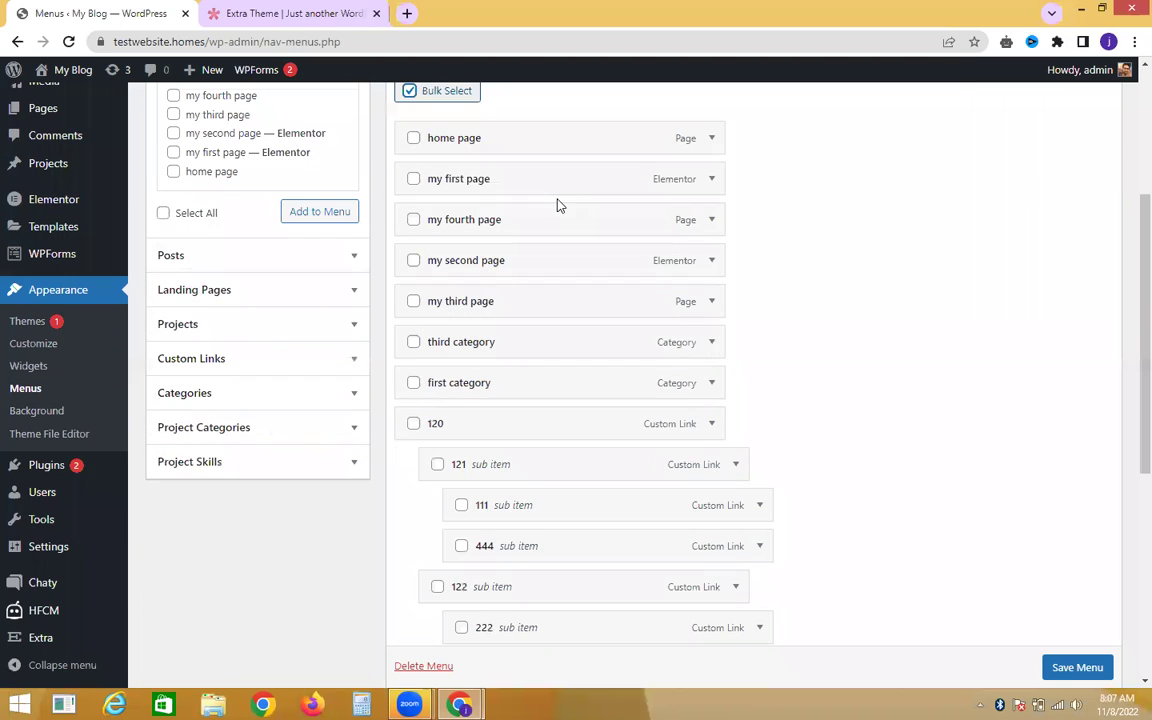
{"action": "left_click", "coordinate": [413, 139]}
{"action": "left_click", "coordinate": [413, 178]}
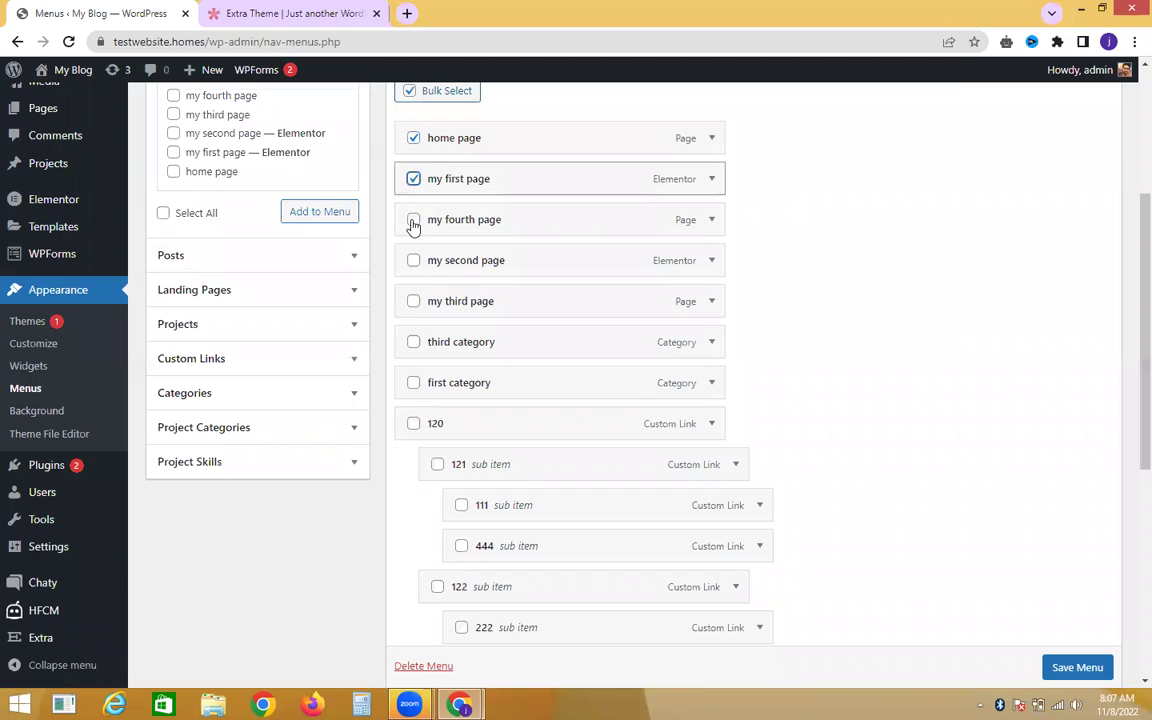
{"action": "left_click", "coordinate": [413, 219]}
{"action": "left_click", "coordinate": [412, 261]}
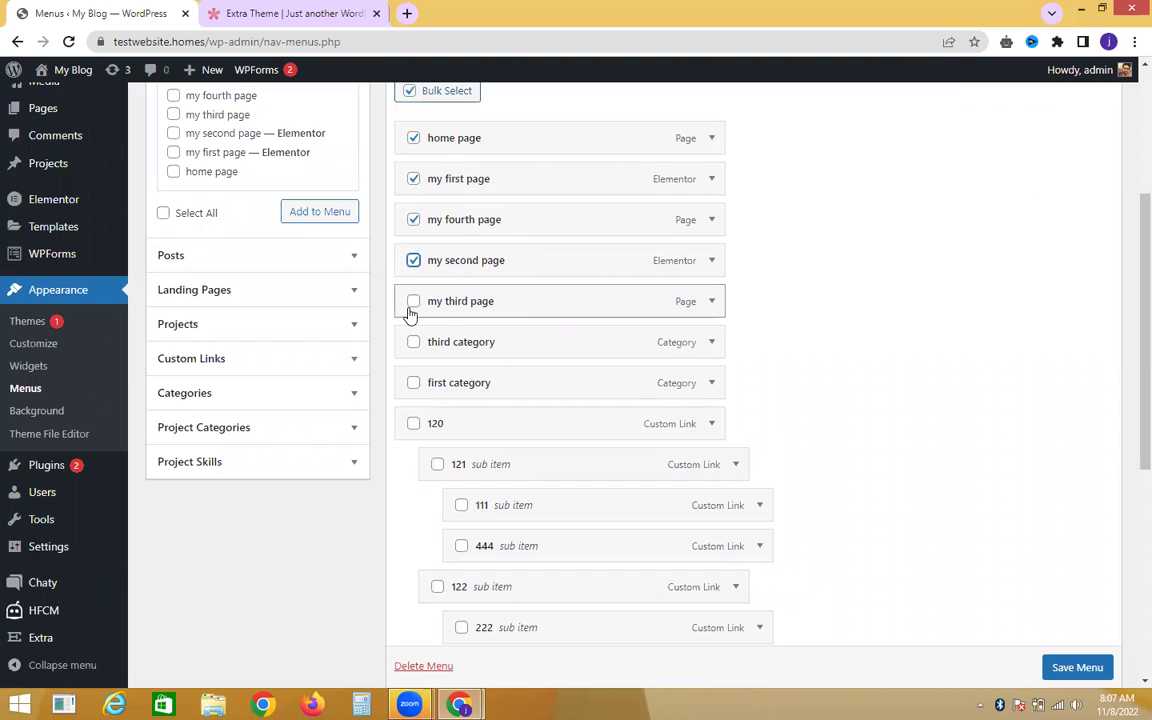
{"action": "left_click", "coordinate": [411, 309]}
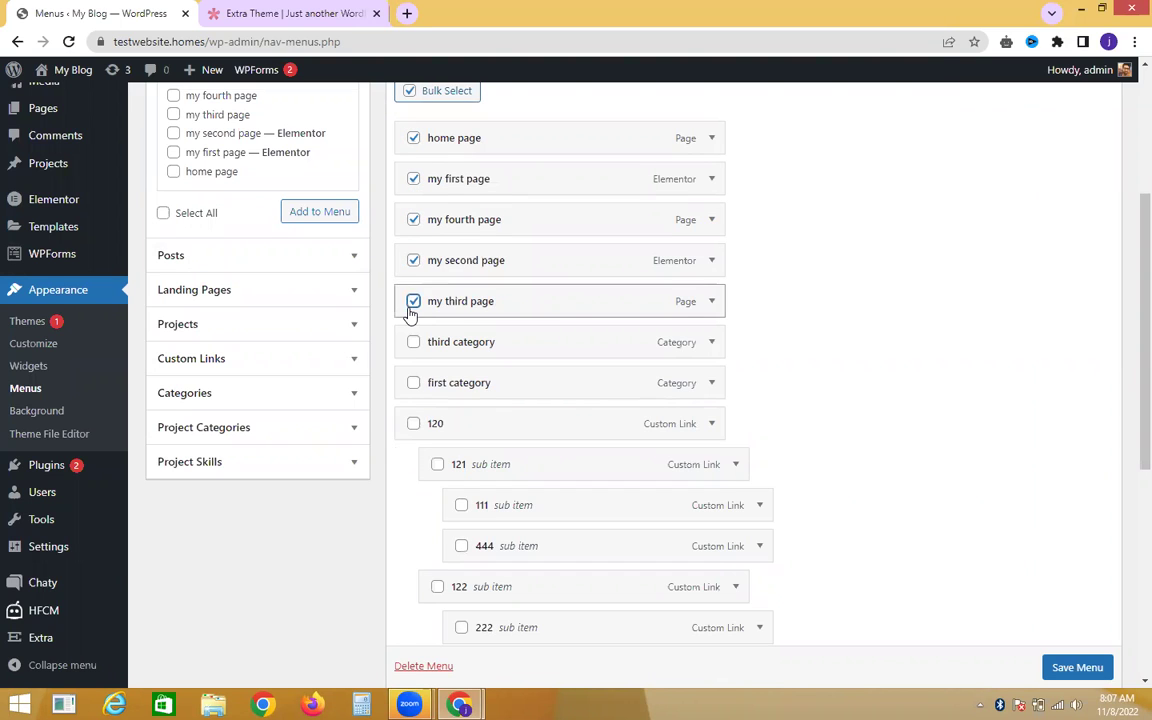
{"action": "left_click", "coordinate": [413, 382]}
{"action": "left_click", "coordinate": [413, 423]}
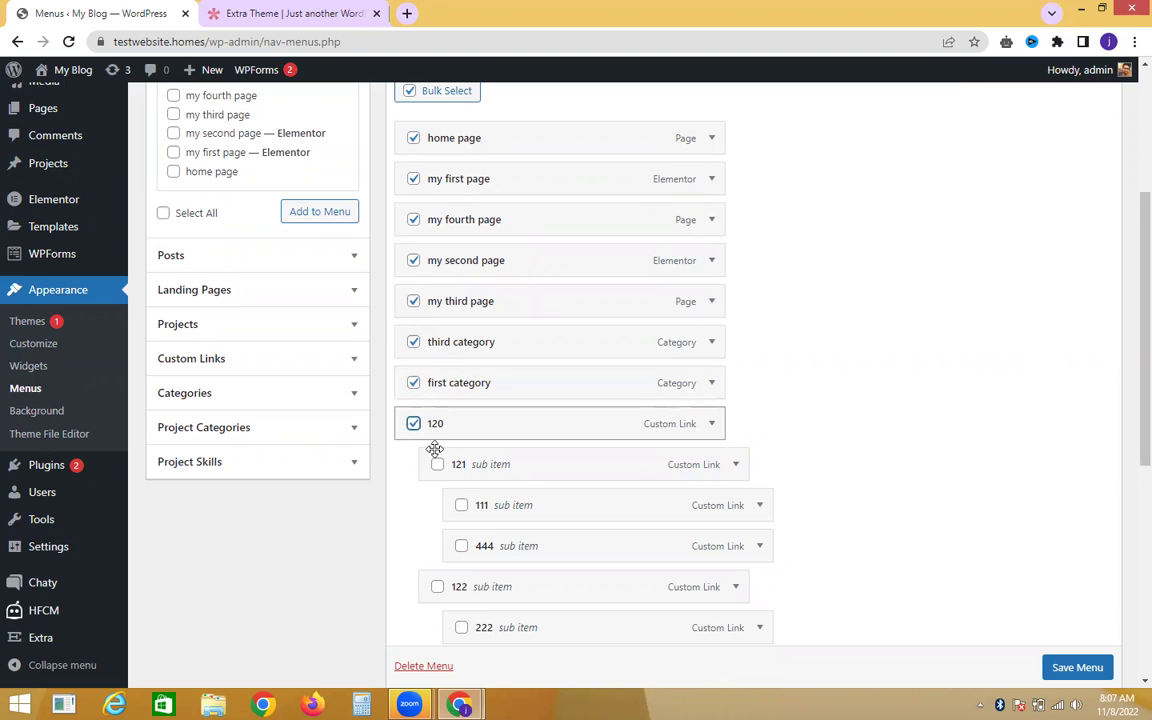
{"action": "left_click", "coordinate": [461, 505]}
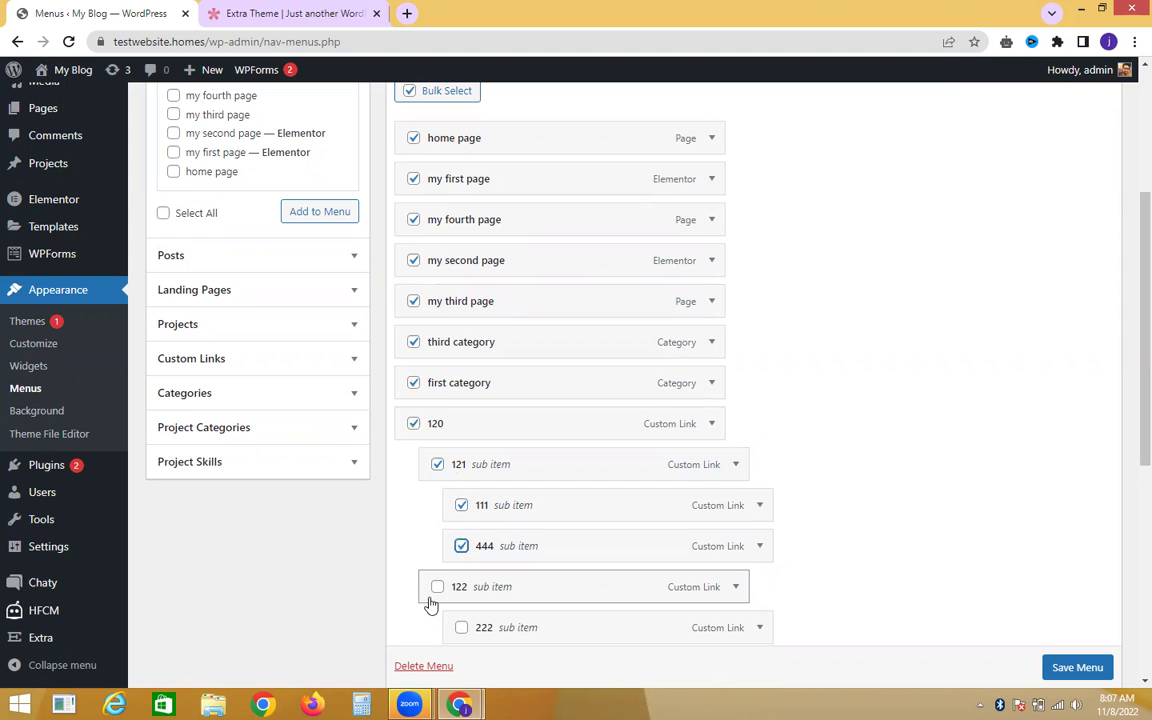
{"action": "left_click", "coordinate": [437, 588]}
{"action": "scroll", "coordinate": [1129, 483], "scroll_direction": "down", "scroll_amount": 2}
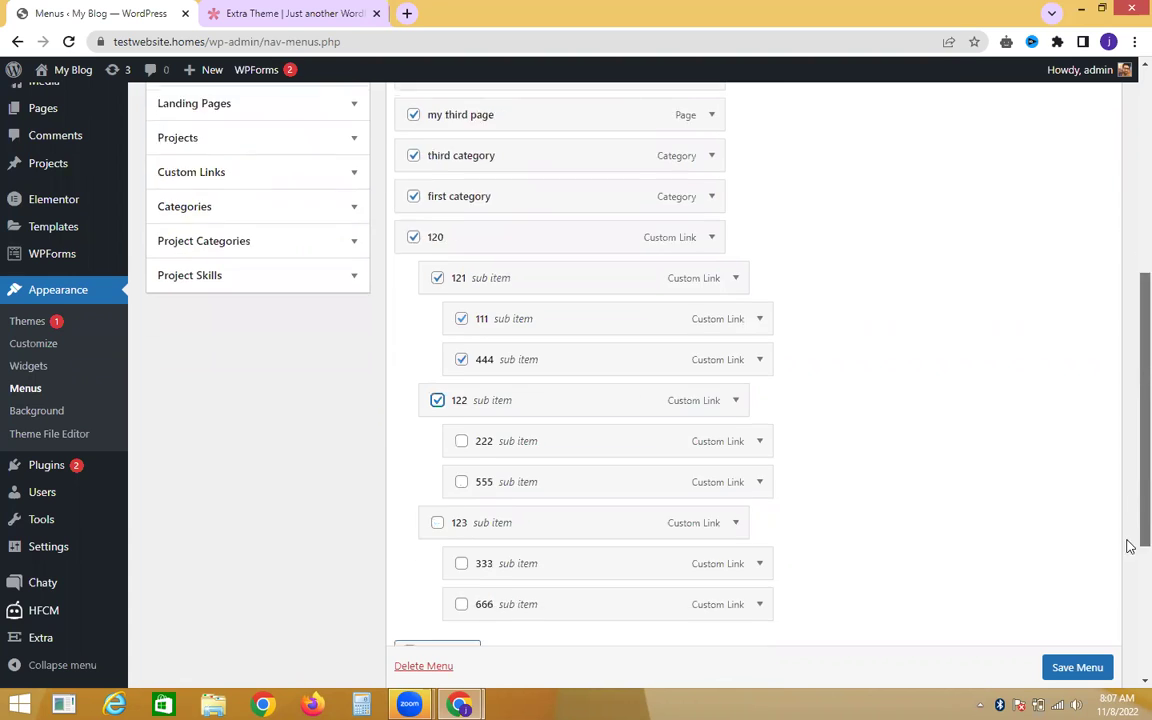
{"action": "scroll", "coordinate": [1129, 546], "scroll_direction": "down", "scroll_amount": 2}
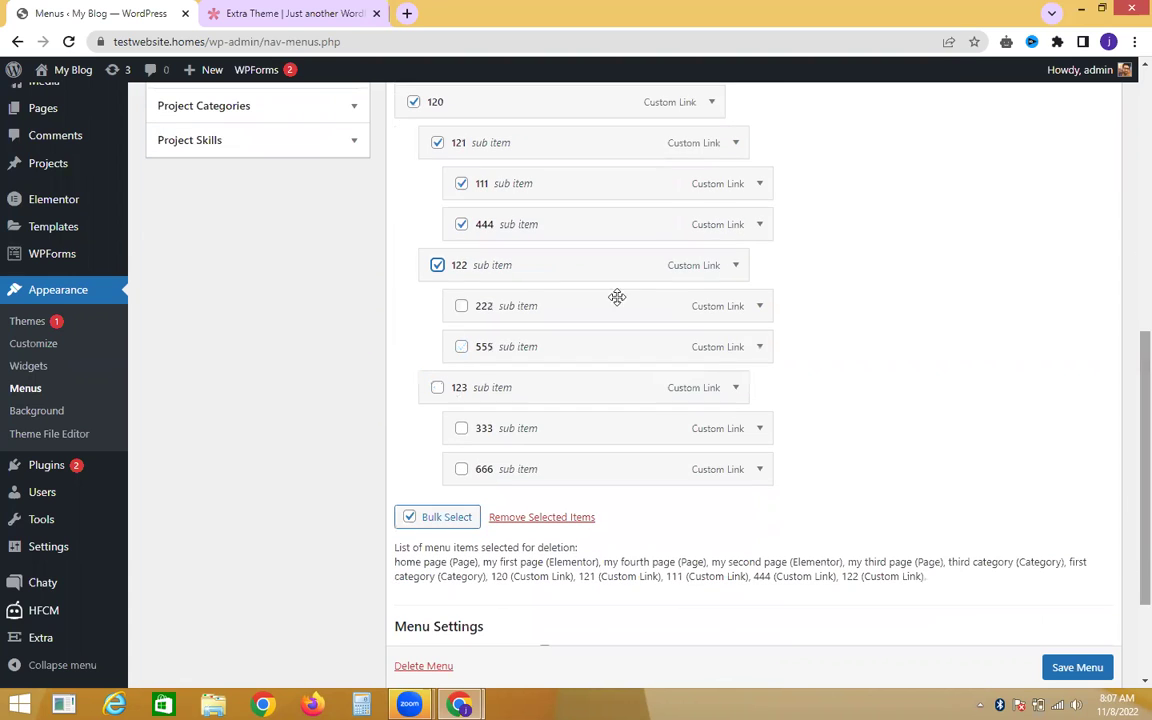
{"action": "left_click", "coordinate": [461, 308]}
{"action": "left_click", "coordinate": [461, 346]}
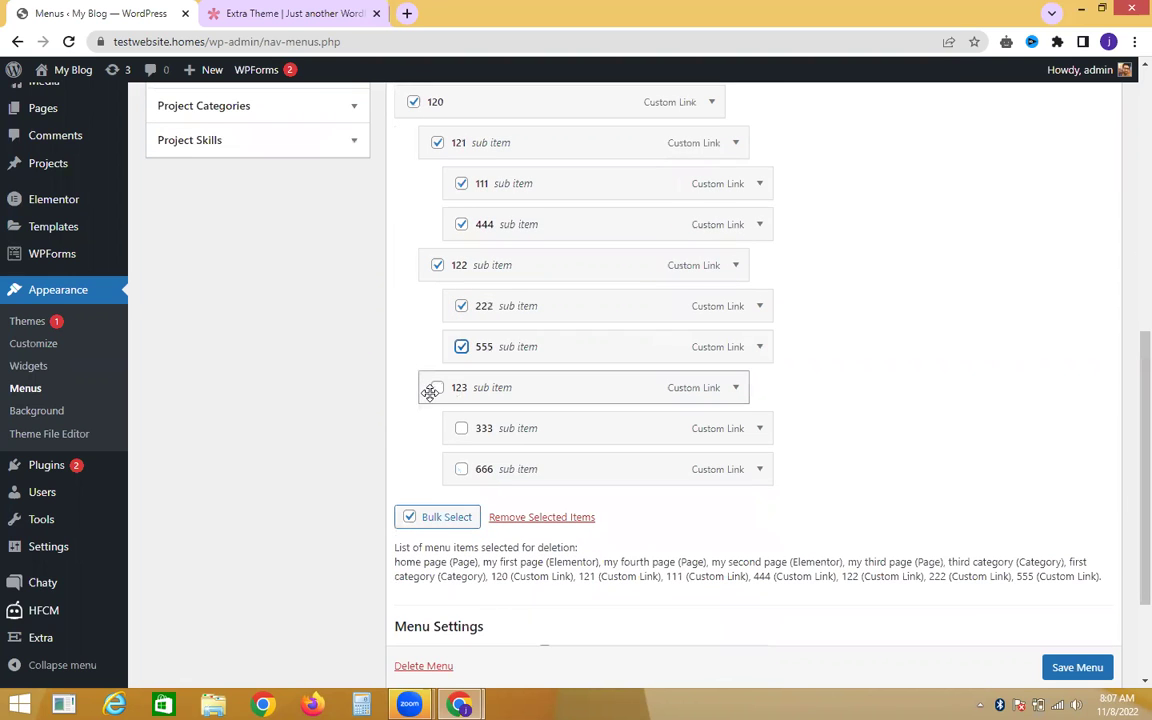
{"action": "left_click", "coordinate": [437, 388]}
{"action": "left_click", "coordinate": [462, 429]}
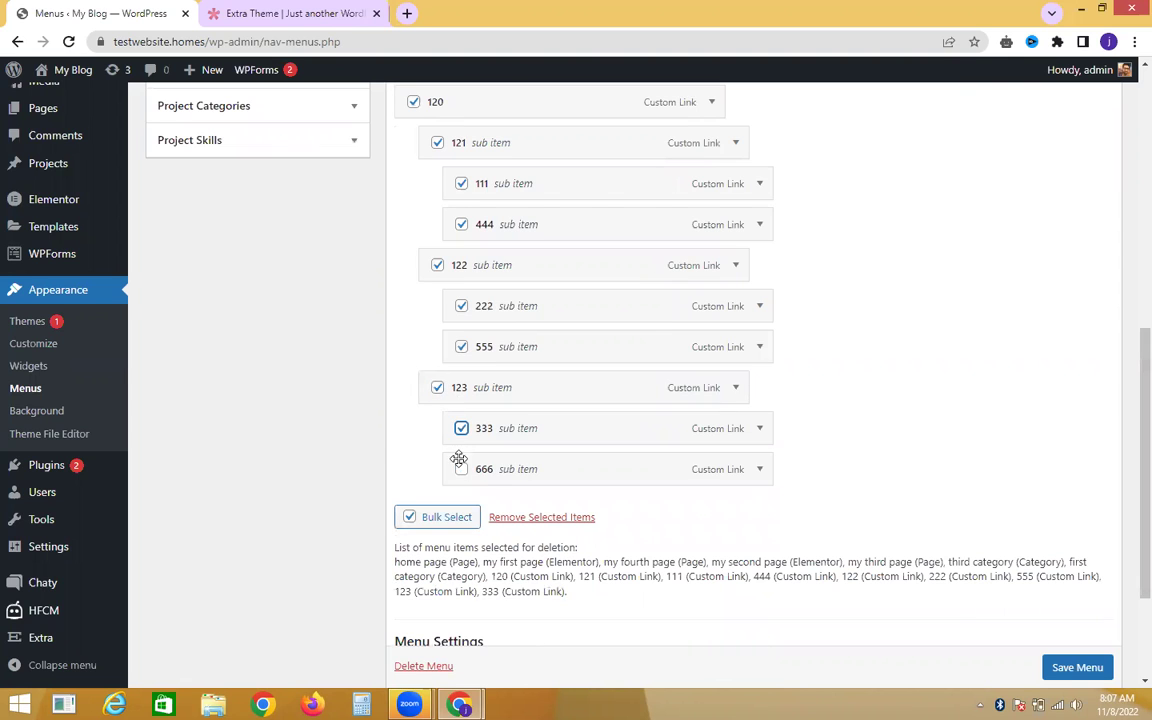
{"action": "left_click", "coordinate": [461, 469]}
{"action": "left_click", "coordinate": [498, 518]}
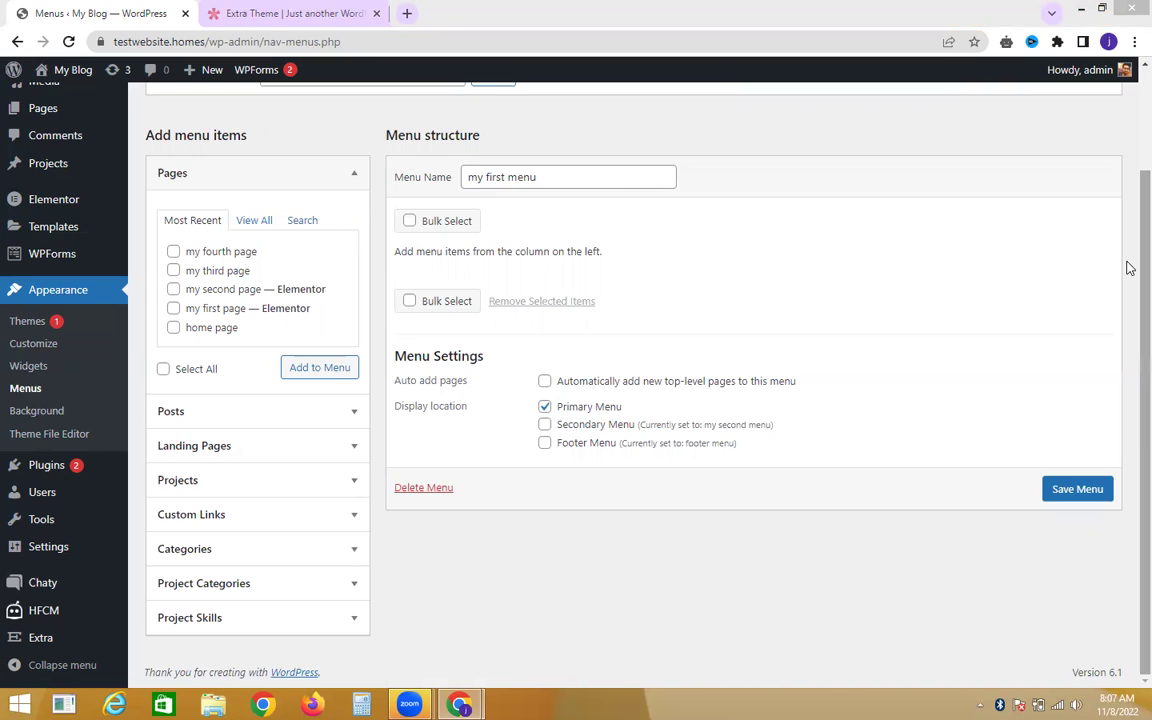
{"action": "scroll", "coordinate": [1126, 188], "scroll_direction": "up", "scroll_amount": 2}
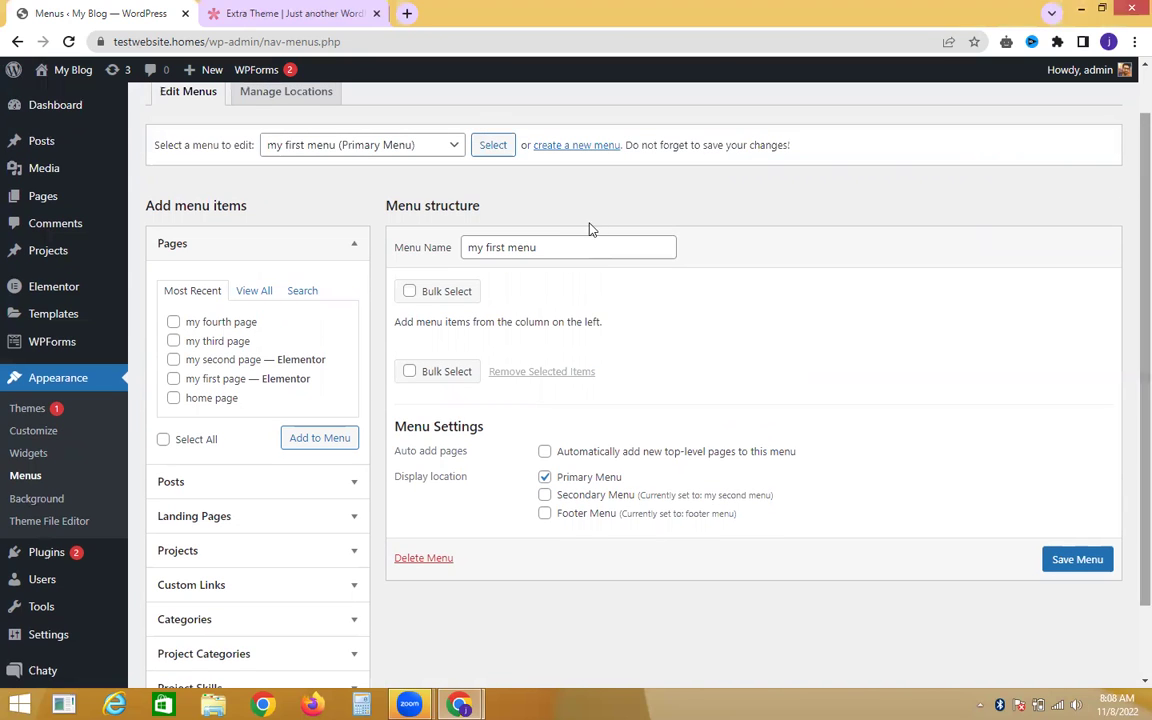
{"action": "left_click", "coordinate": [448, 149]}
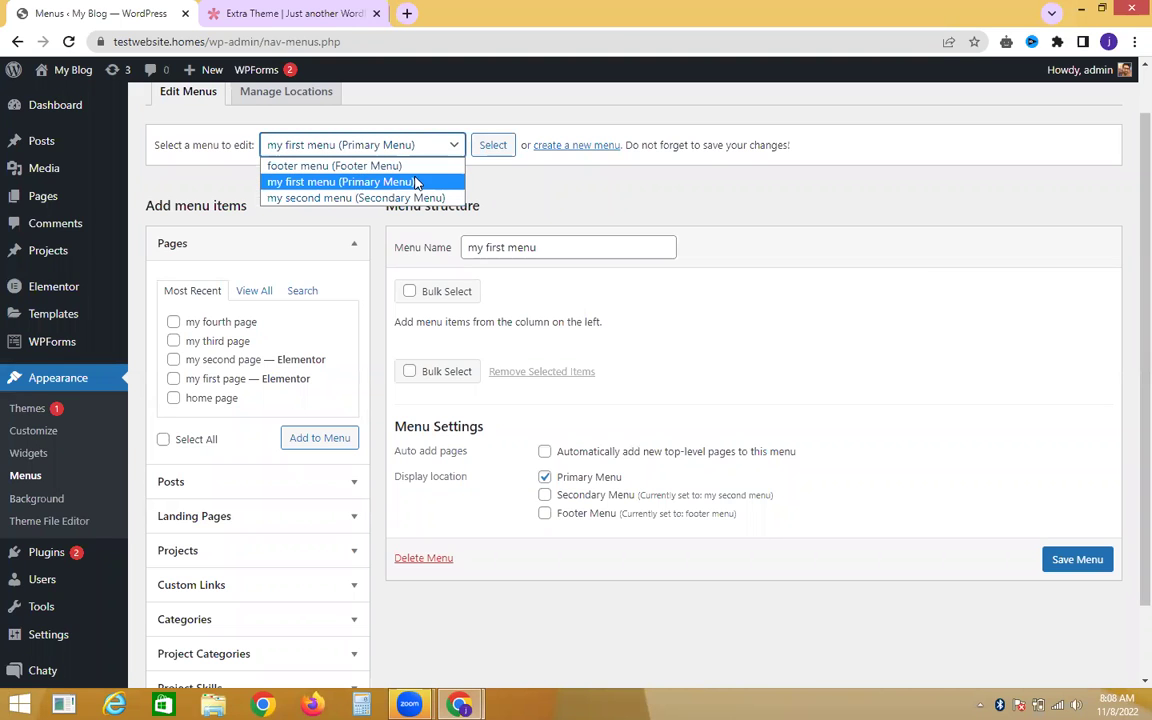
{"action": "left_click", "coordinate": [406, 184]}
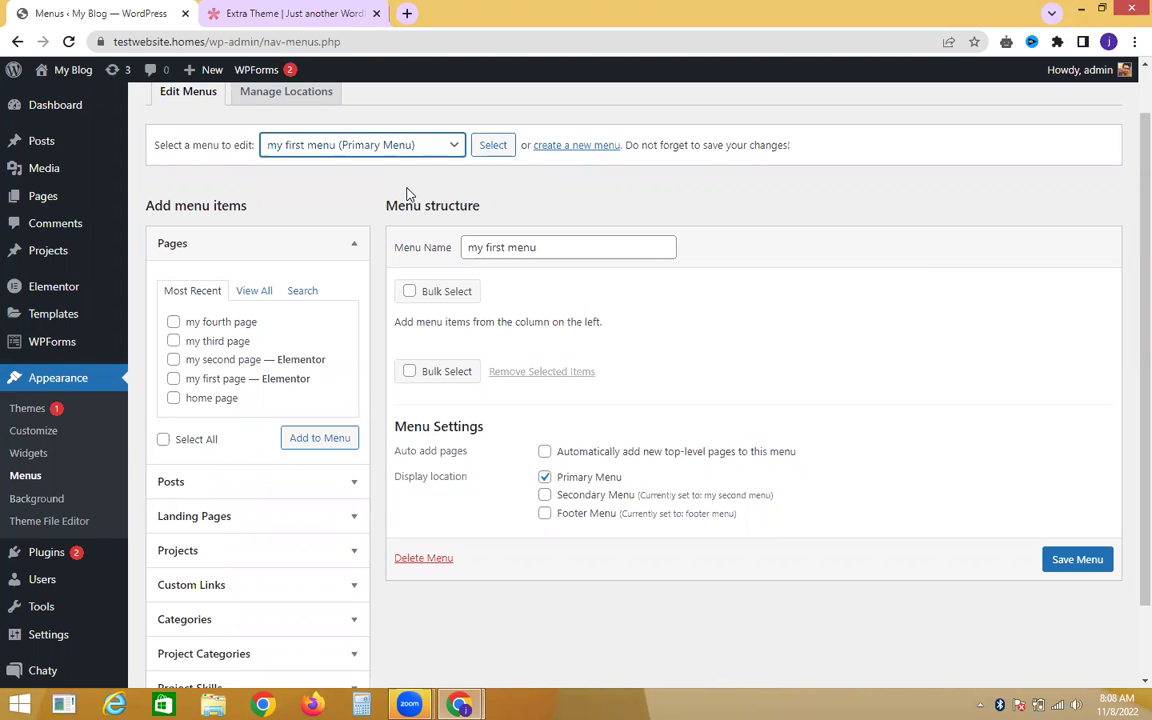
{"action": "left_click", "coordinate": [479, 150]}
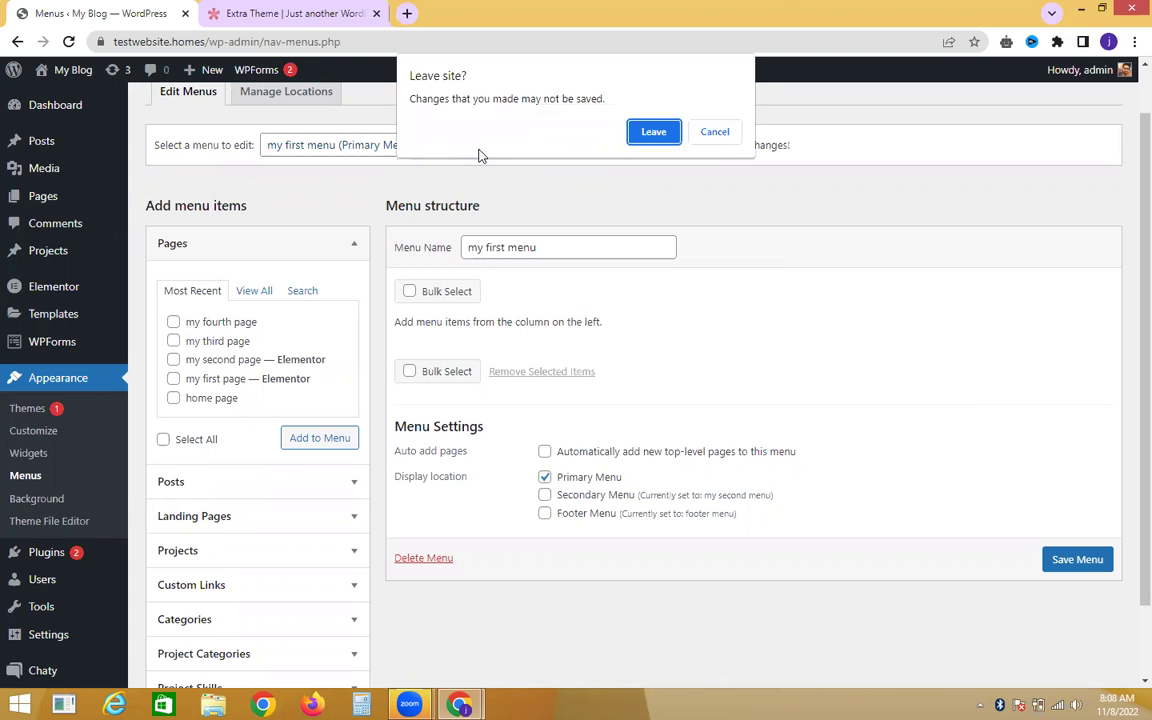
{"action": "left_click", "coordinate": [694, 139]}
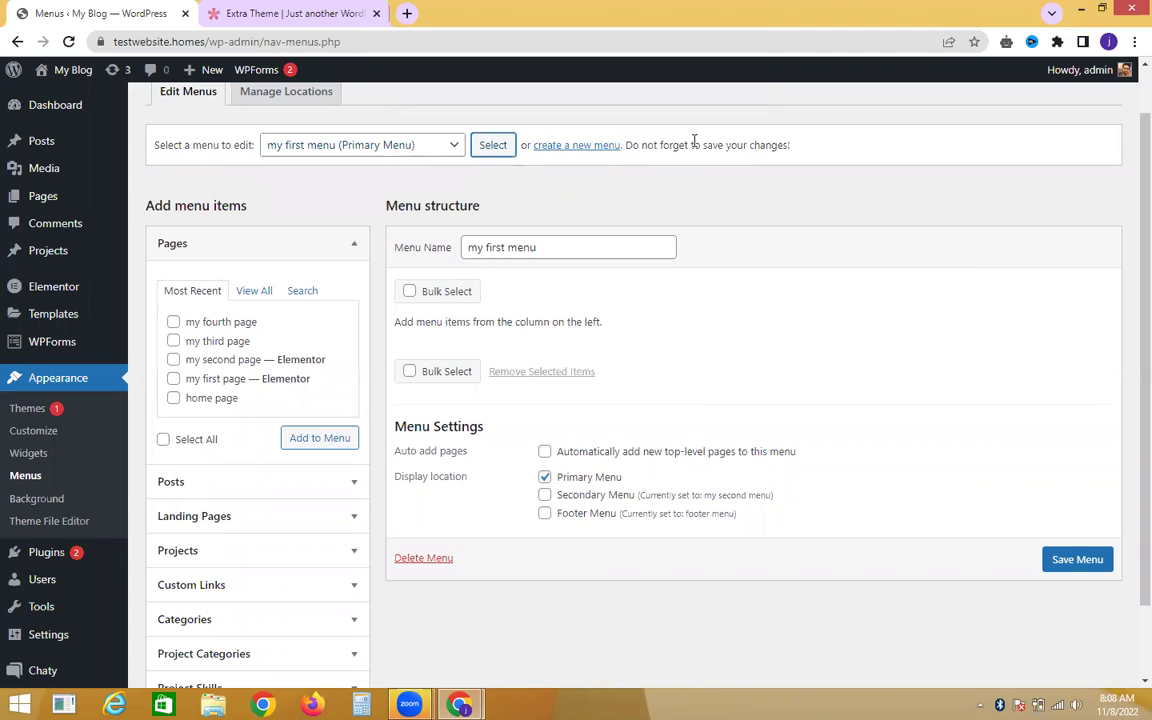
{"action": "left_click", "coordinate": [446, 151]}
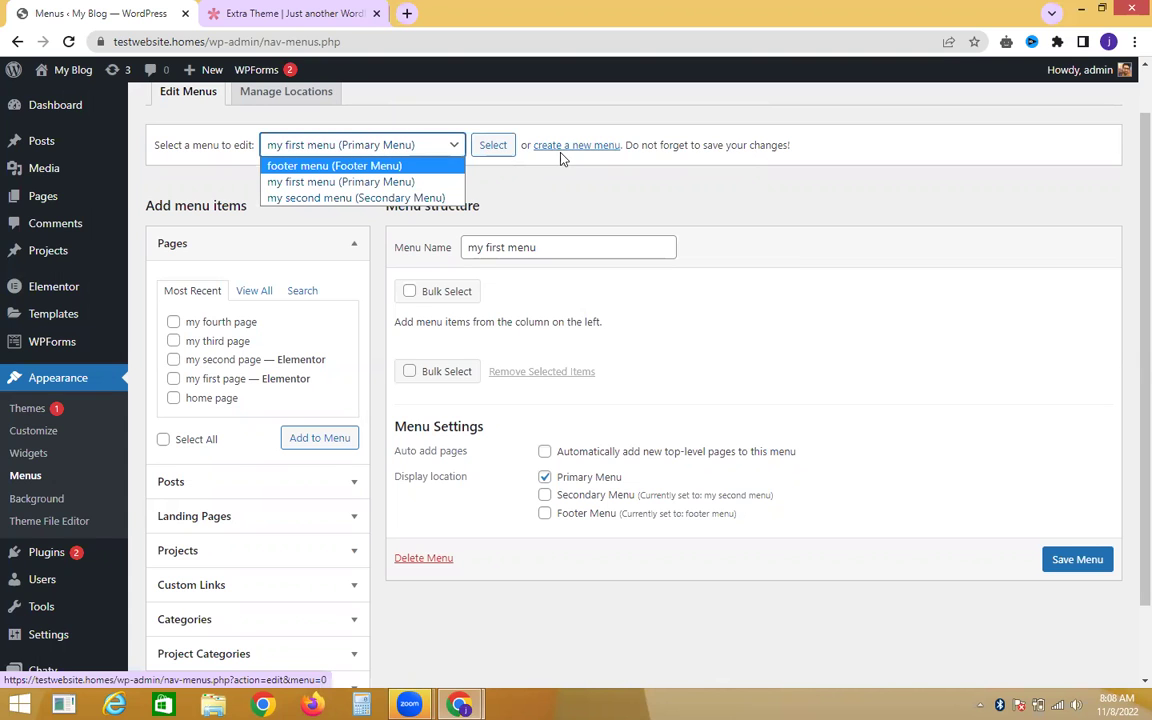
{"action": "left_click", "coordinate": [575, 233]}
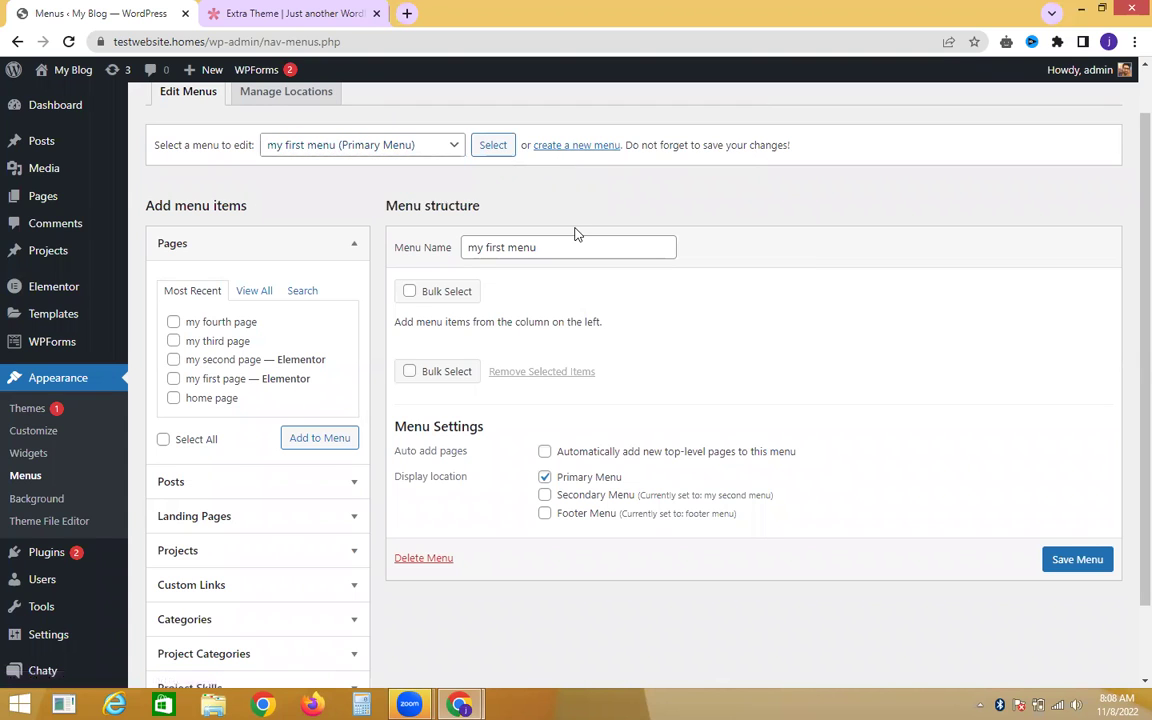
Compare the Extra demo's navigation bar with the menu editor for my first menu.
{"action": "left_click", "coordinate": [322, 10]}
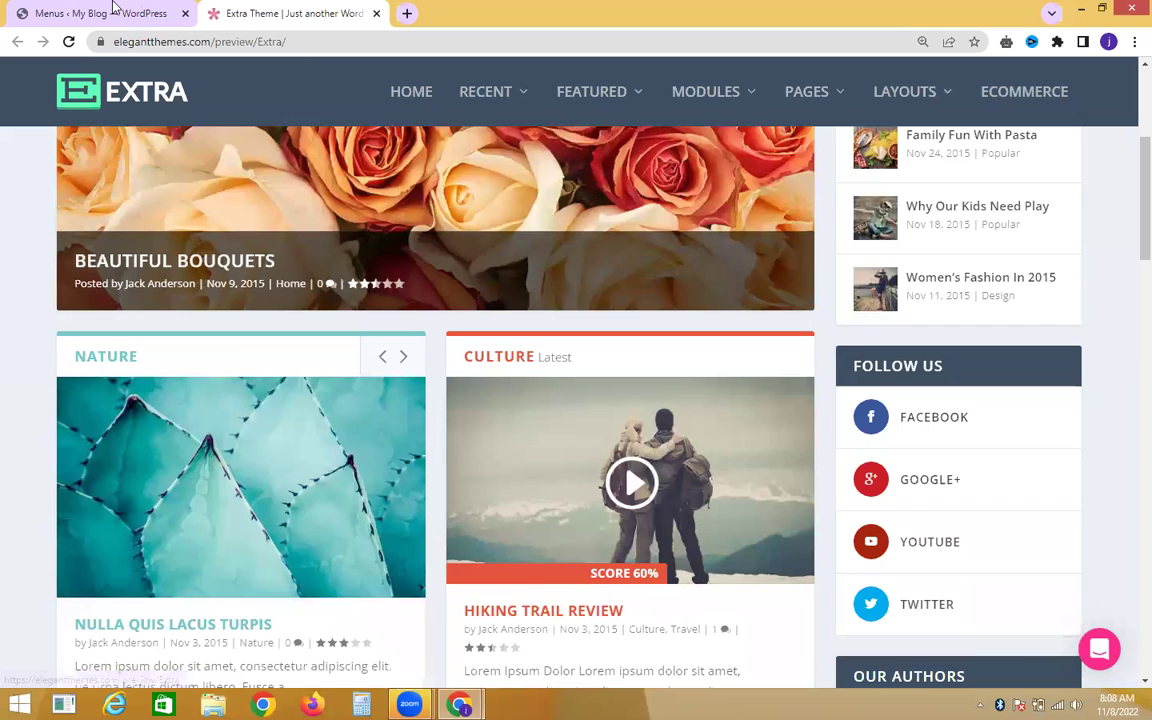
{"action": "left_click", "coordinate": [113, 8]}
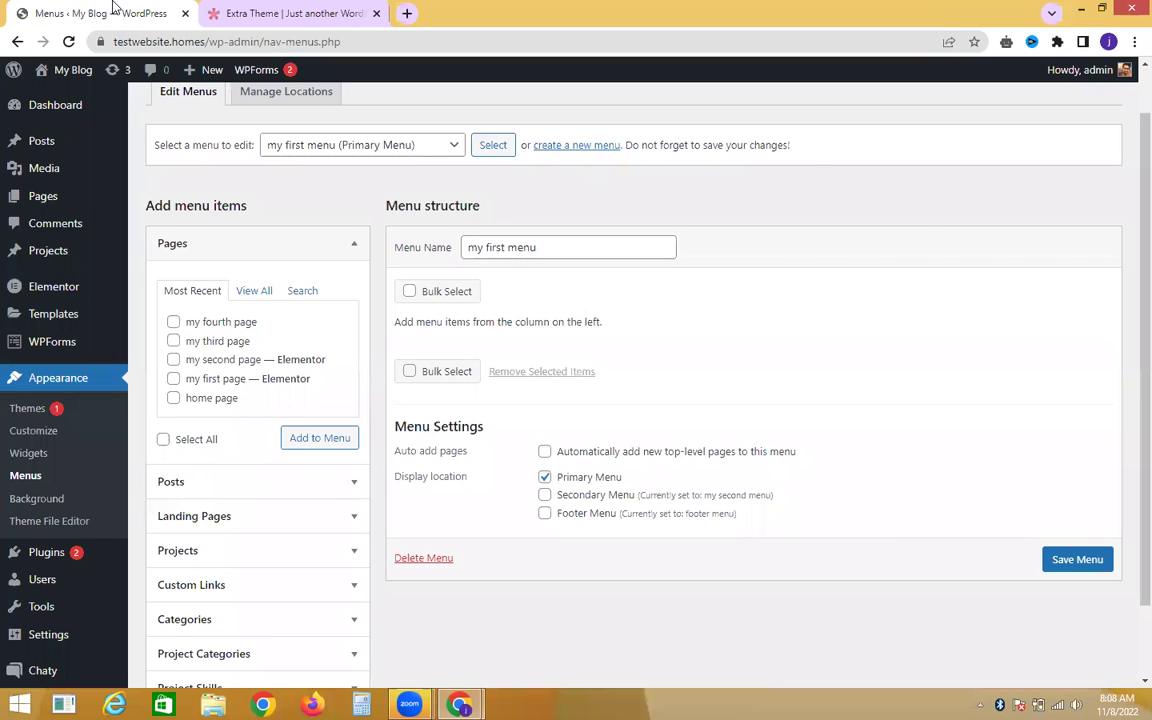
{"action": "left_click", "coordinate": [243, 10]}
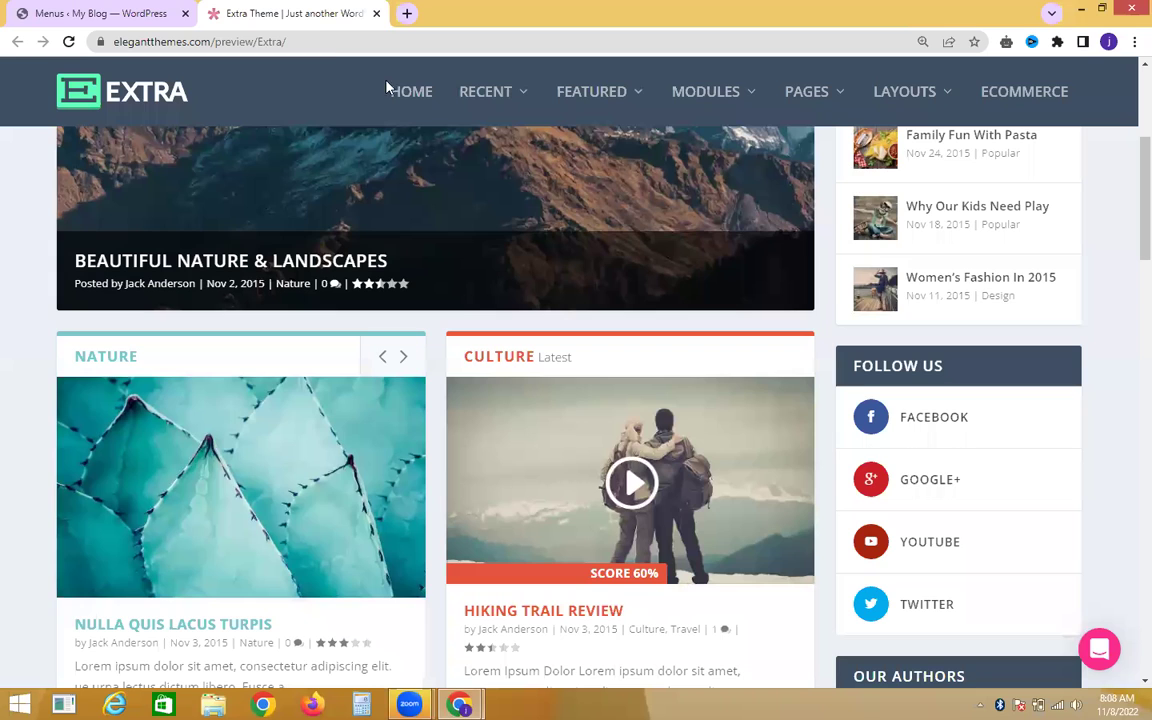
{"action": "left_click", "coordinate": [140, 8]}
{"action": "left_click", "coordinate": [290, 12]}
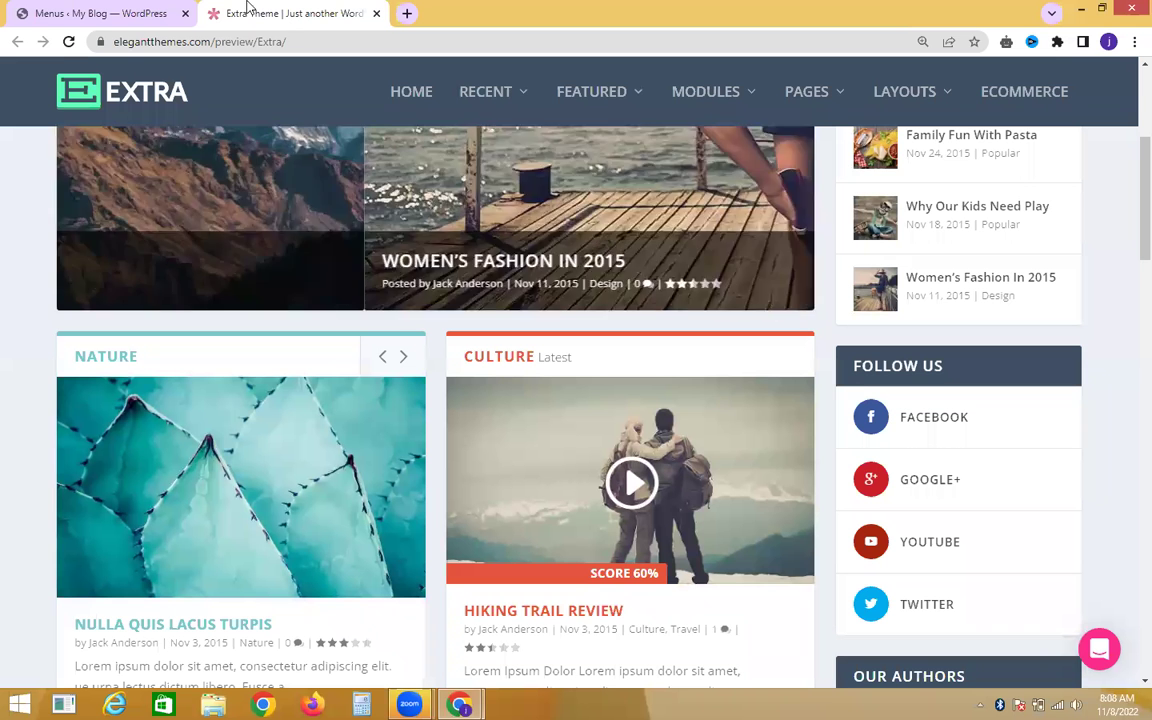
Add my fourth page, my third page, my second page, my first page and home page to my first menu.
{"action": "left_click", "coordinate": [112, 8]}
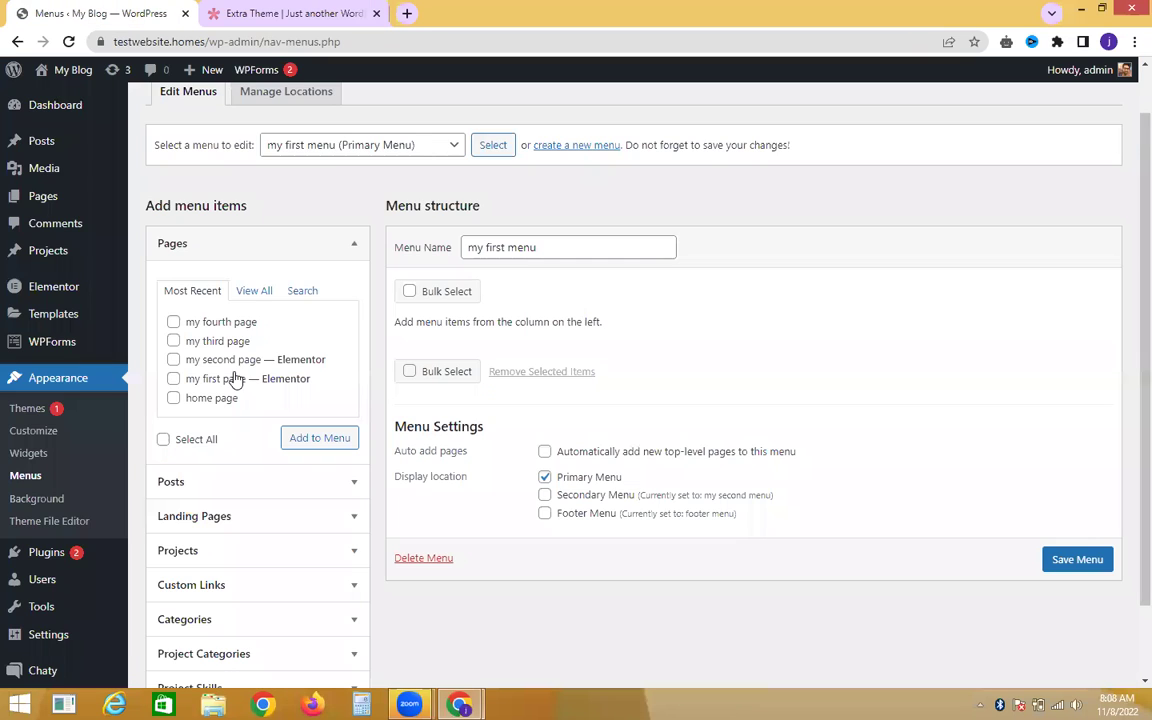
{"action": "left_click", "coordinate": [173, 341]}
{"action": "left_click", "coordinate": [174, 362]}
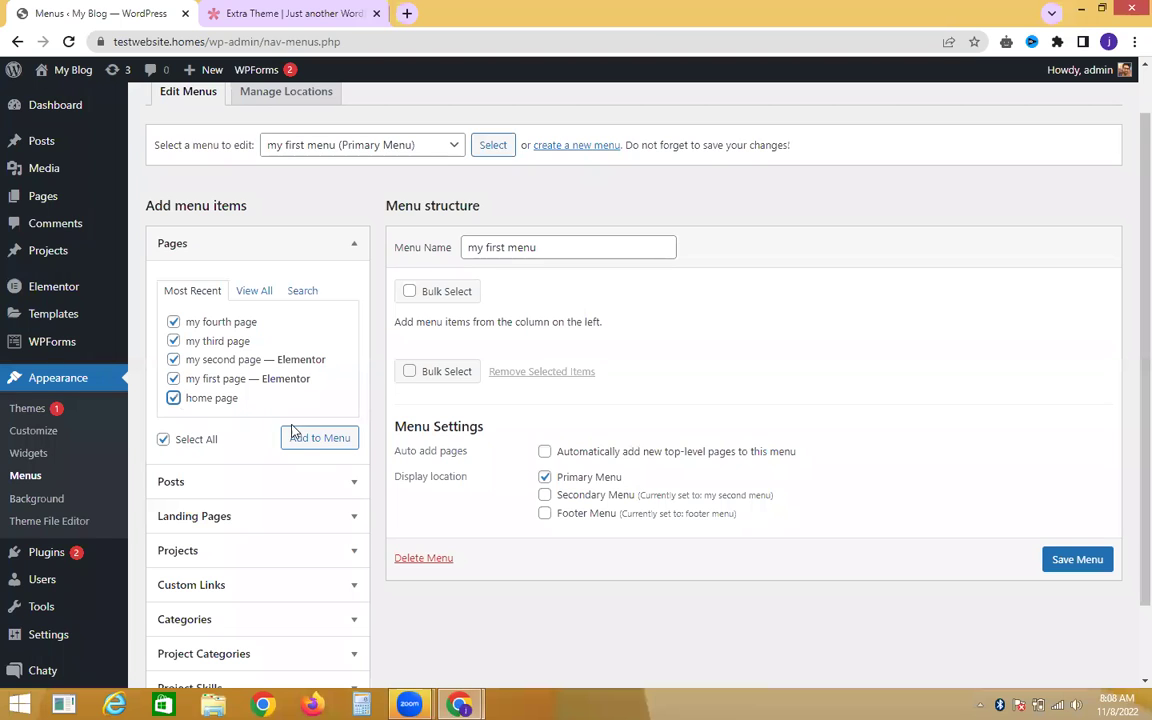
{"action": "left_click", "coordinate": [305, 439]}
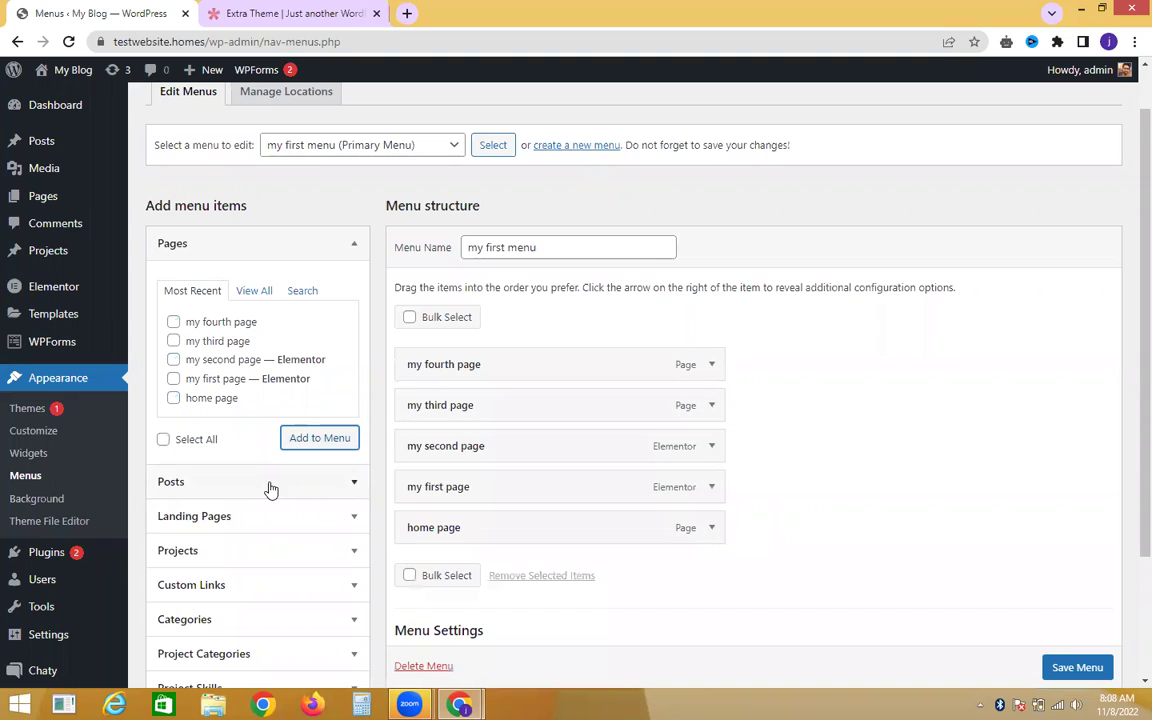
Add the third category and first category items to my first menu.
{"action": "left_click", "coordinate": [218, 620]}
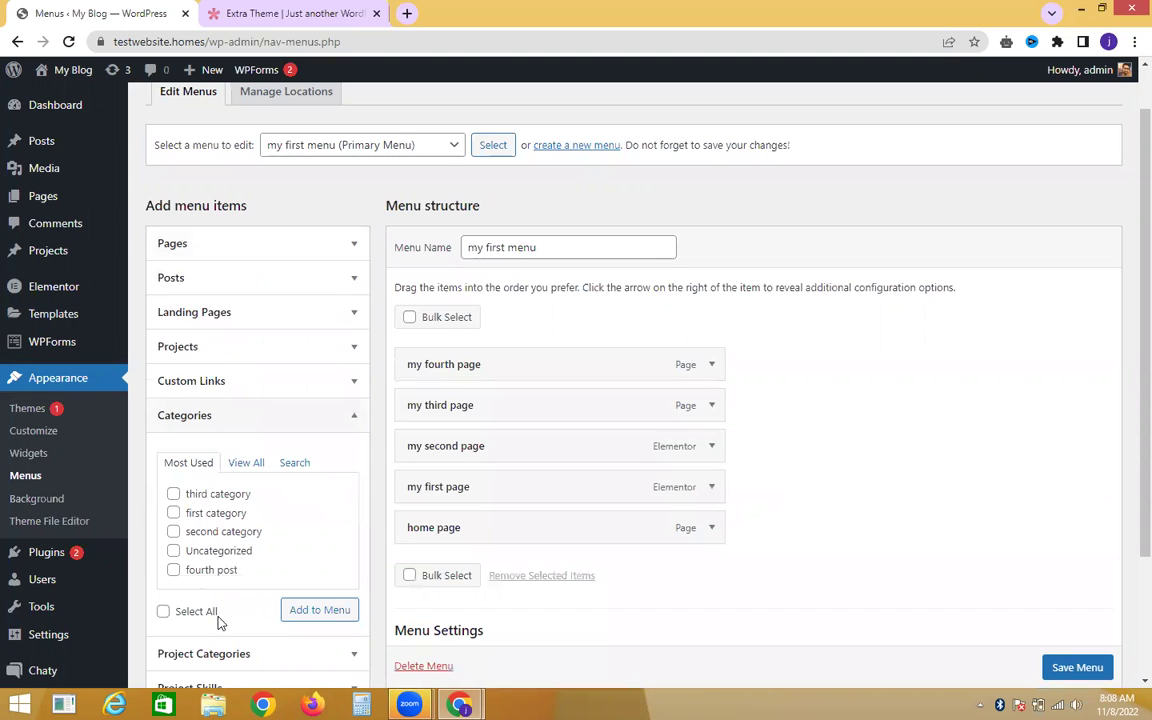
{"action": "left_click", "coordinate": [193, 496]}
{"action": "left_click", "coordinate": [177, 512]}
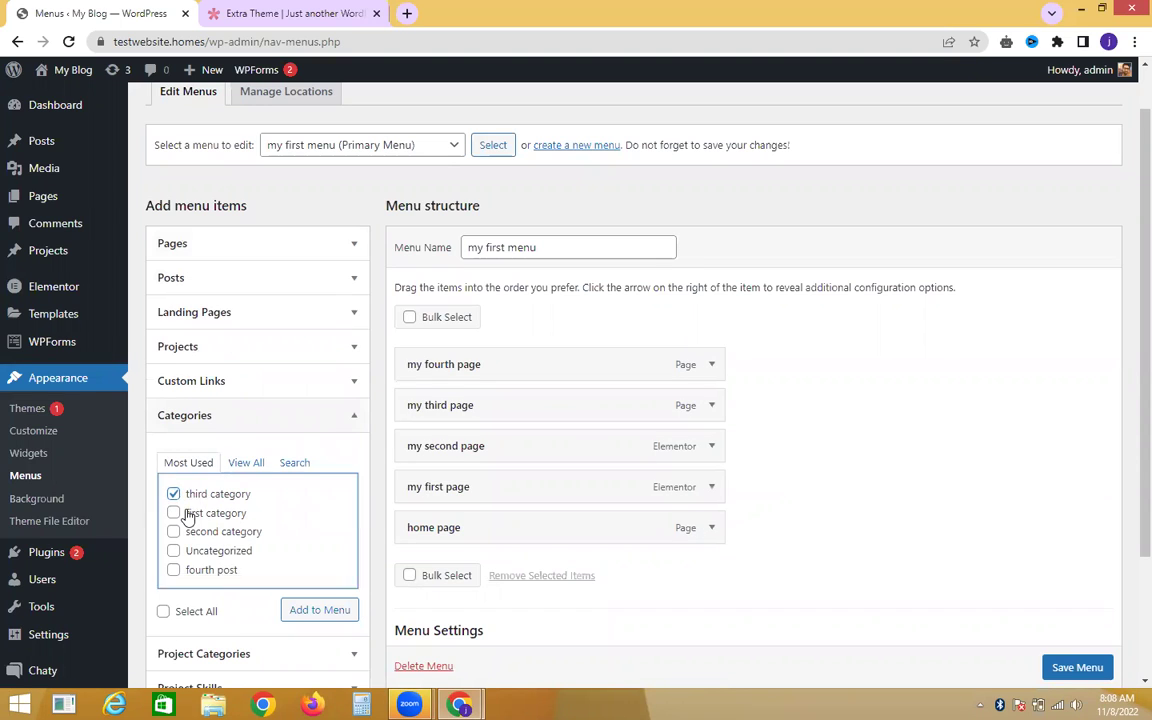
{"action": "left_click", "coordinate": [304, 609]}
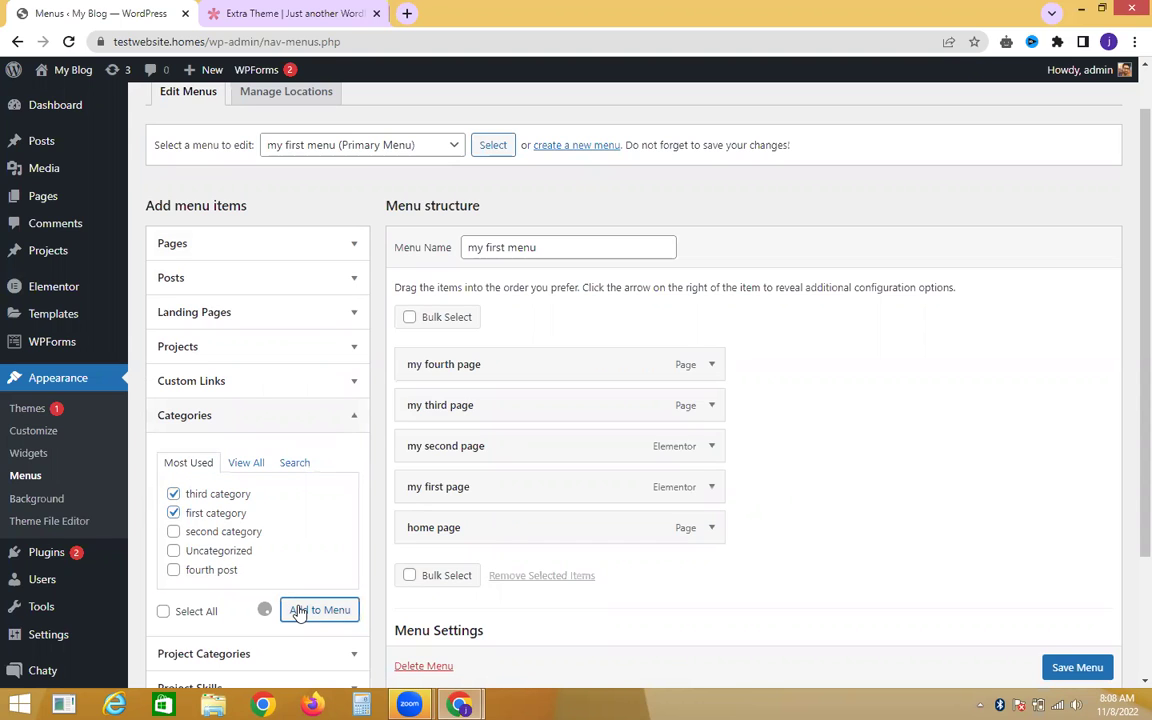
Look through the available project, landing page and post items, and examine the Extra demo's Featured dropdown.
{"action": "left_click", "coordinate": [249, 359]}
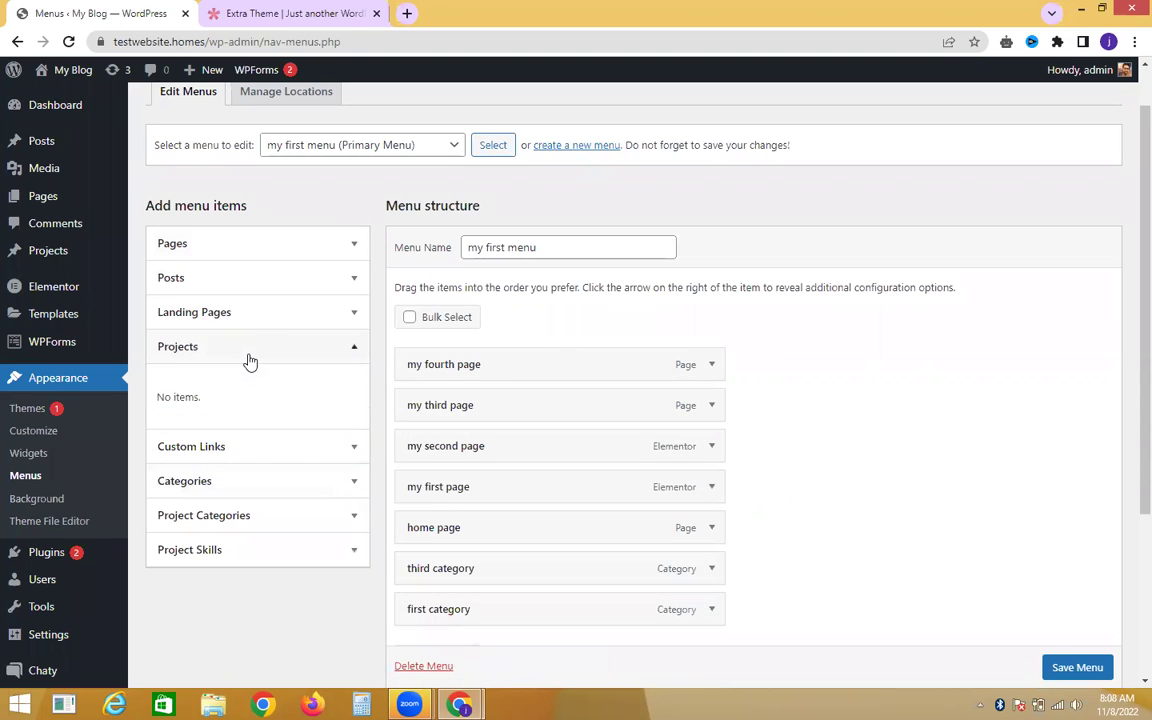
{"action": "left_click", "coordinate": [255, 325]}
{"action": "left_click", "coordinate": [252, 287]}
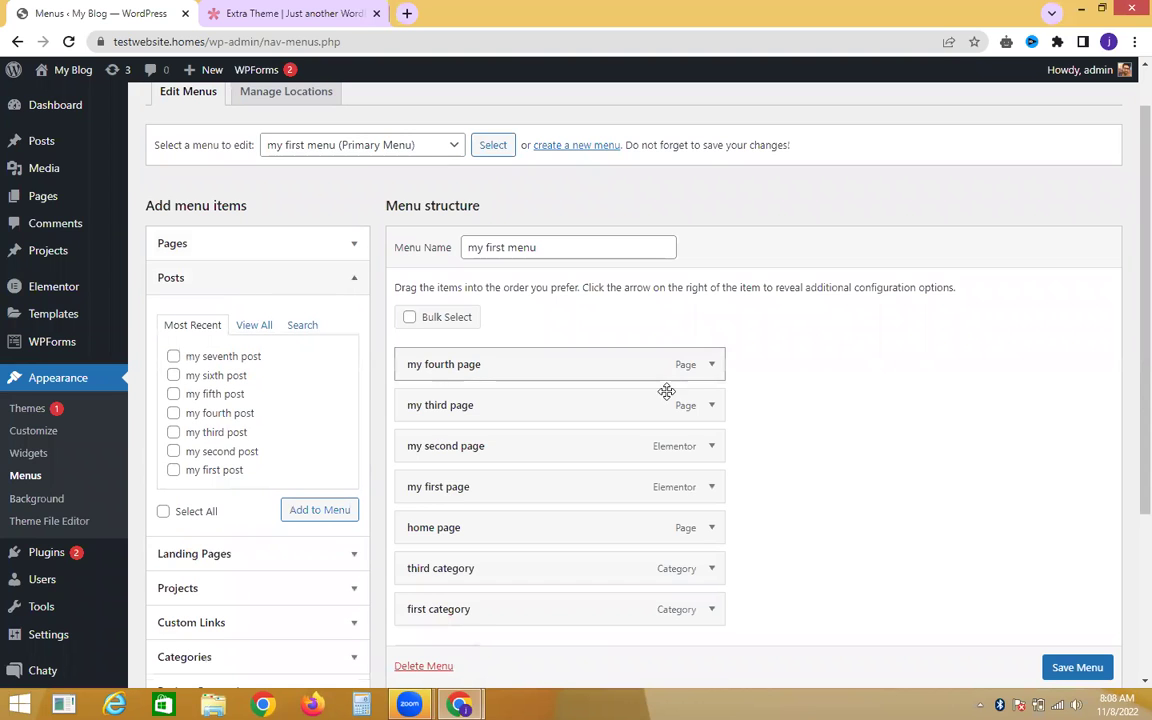
{"action": "scroll", "coordinate": [1130, 370], "scroll_direction": "down", "scroll_amount": 1}
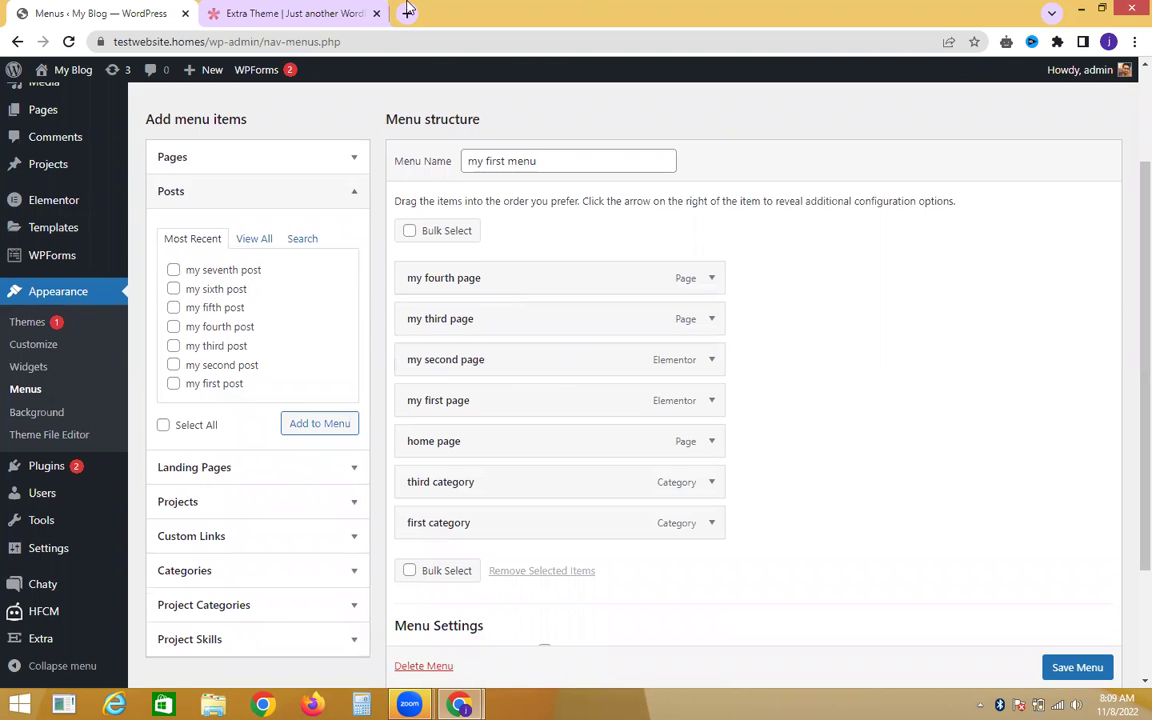
{"action": "left_click", "coordinate": [362, 13]}
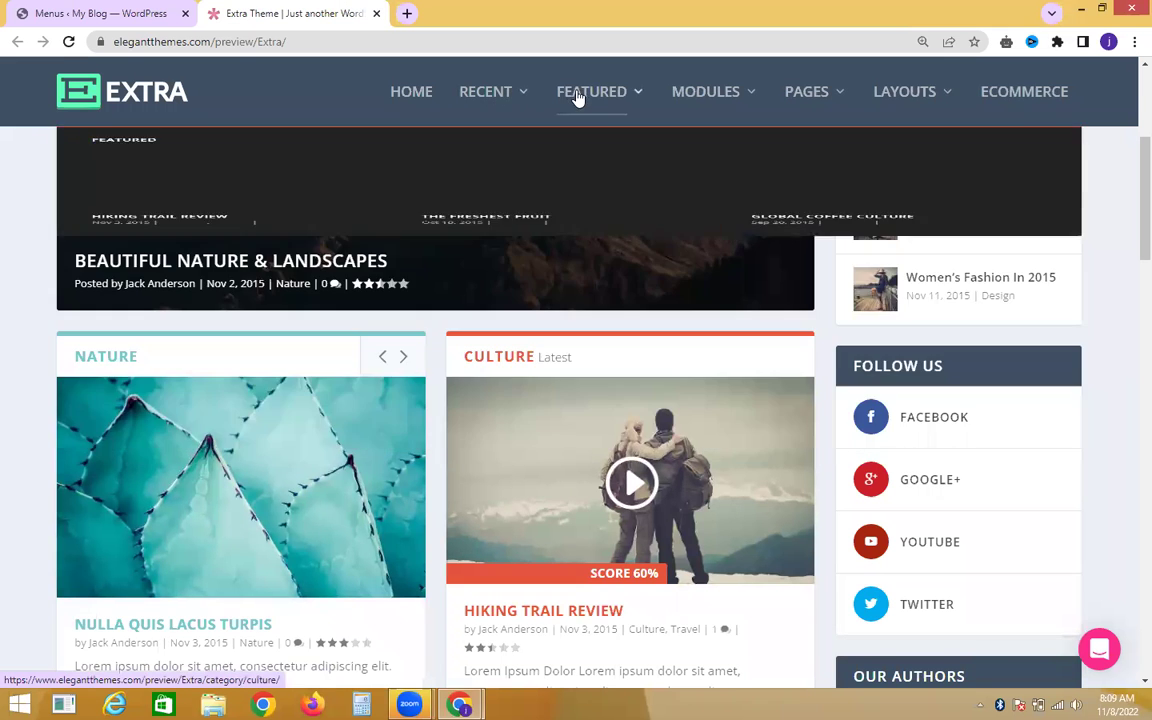
{"action": "mouse_move", "coordinate": [578, 96]}
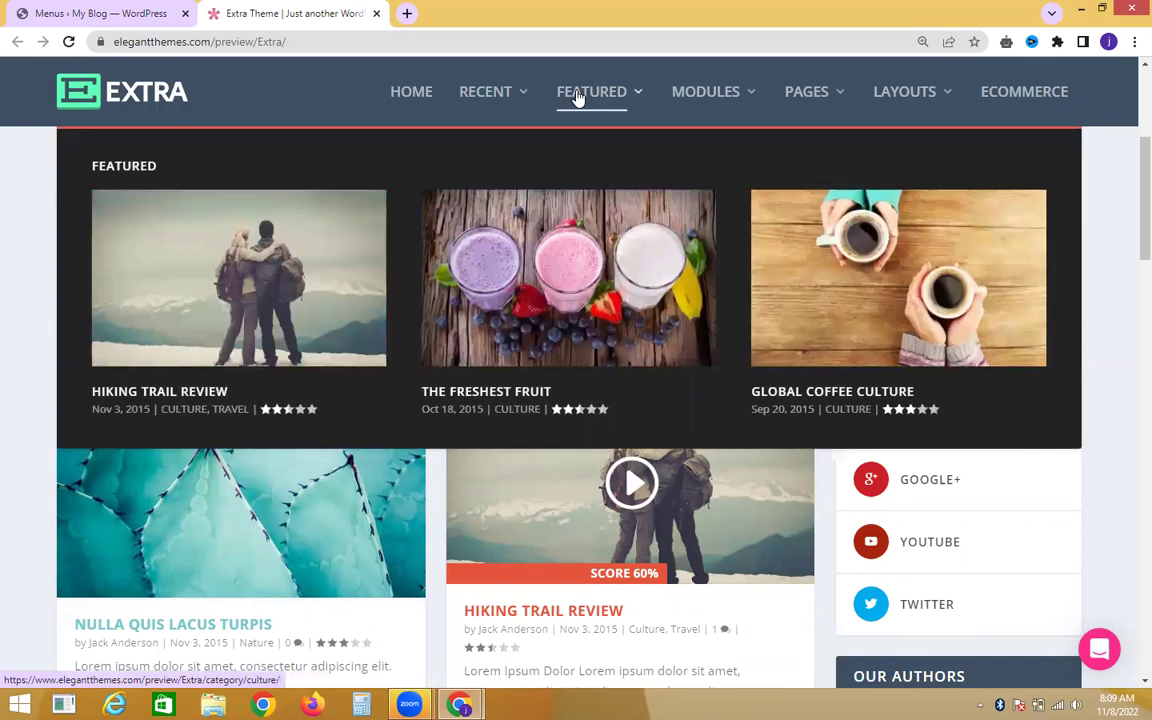
In the site's menu editor, set the third category item's Extra Mega Menu option to Mega Menu 3 Featured.
{"action": "left_click", "coordinate": [105, 12]}
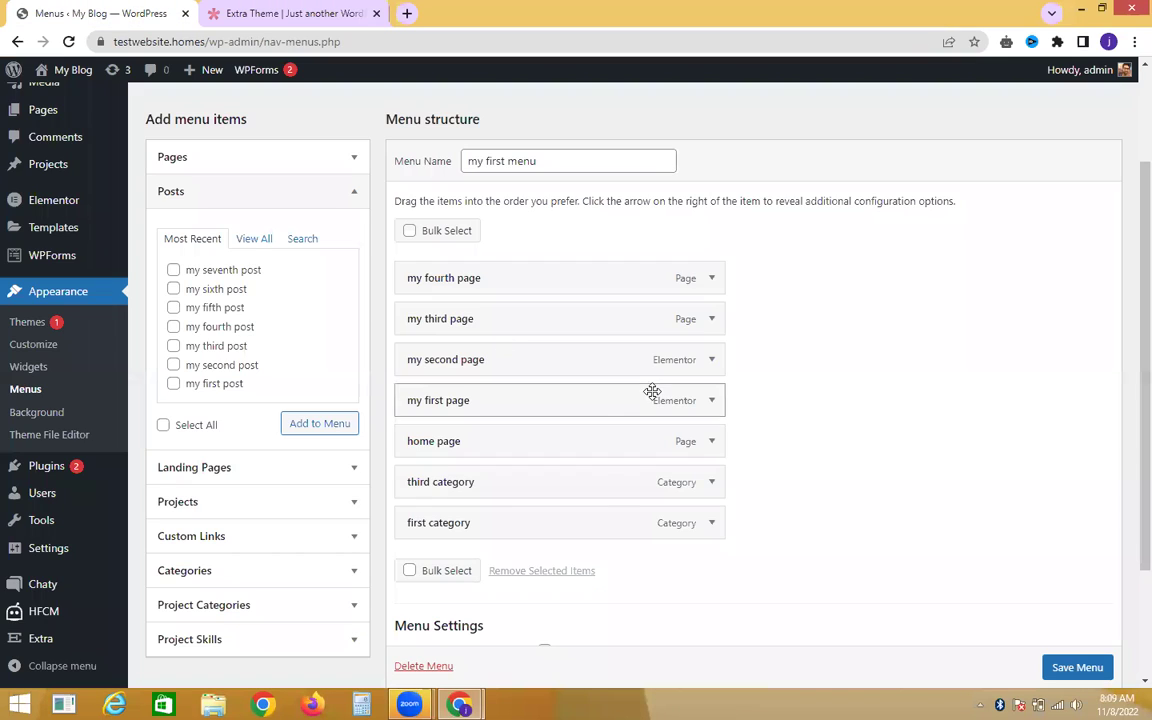
{"action": "left_click", "coordinate": [711, 484]}
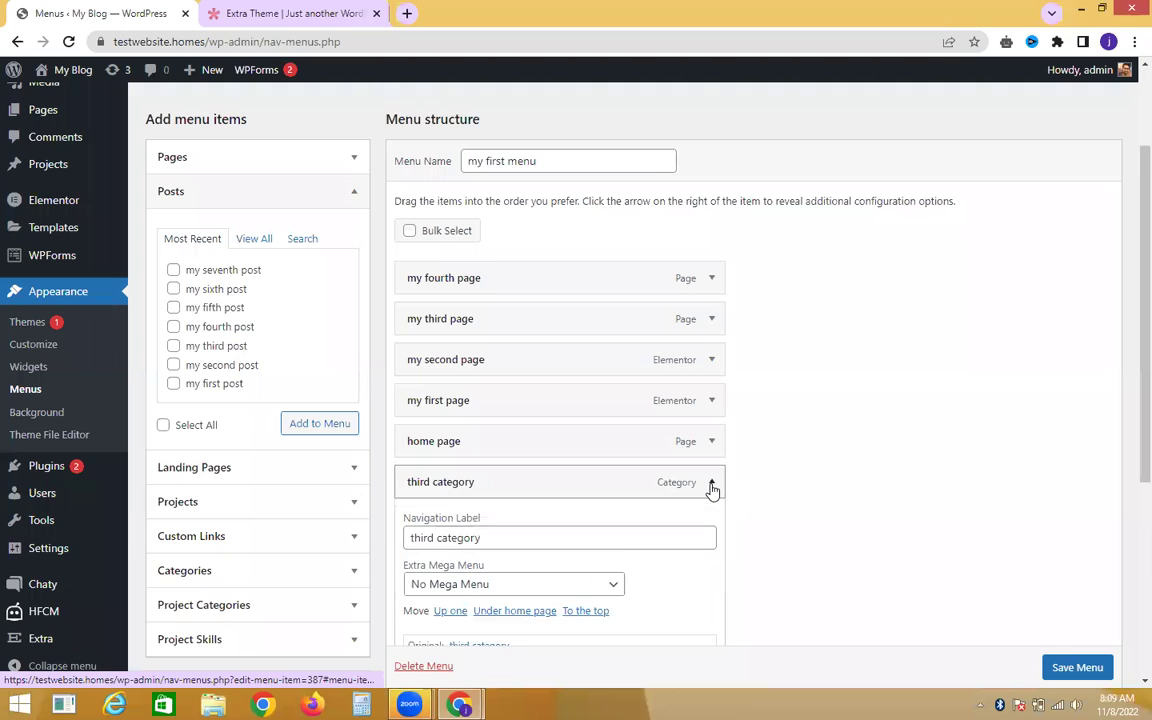
{"action": "left_click", "coordinate": [535, 585]}
{"action": "key", "text": "Down"}
{"action": "key", "text": "Down"}
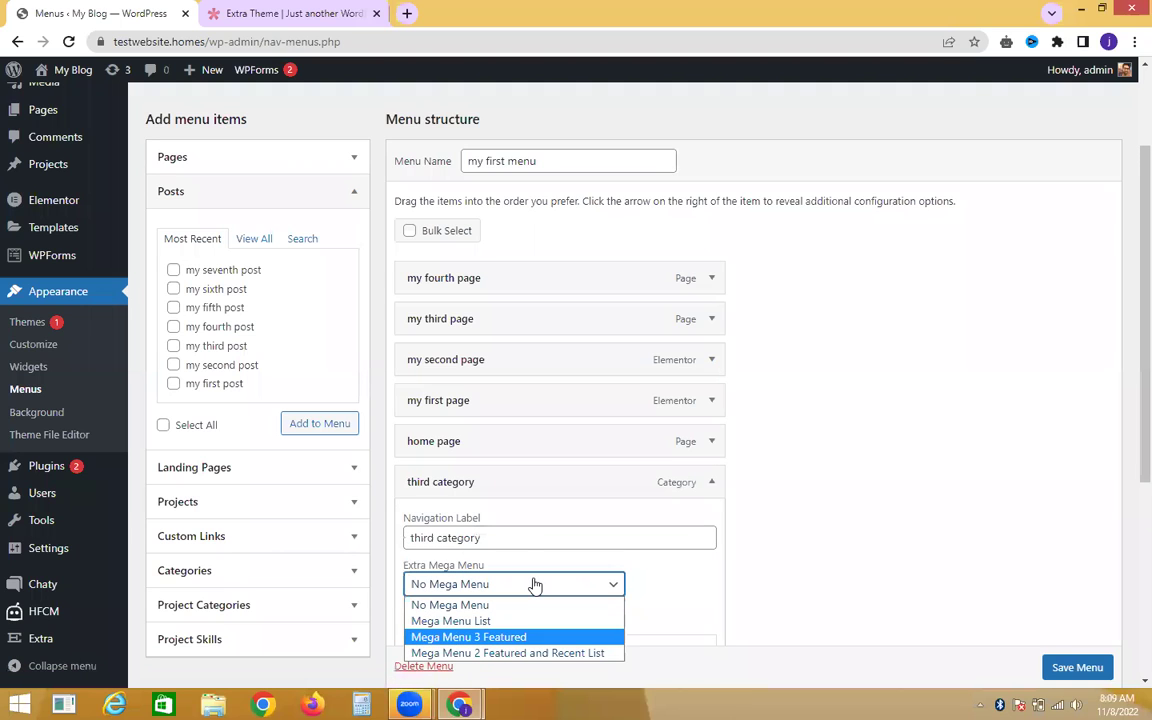
{"action": "key", "text": "Return"}
Set the first category item's Extra Mega Menu option to Mega Menu 2 Featured and Recent List, and save the menu.
{"action": "left_click_drag", "start_coordinate": [1130, 398], "coordinate": [1126, 514]}
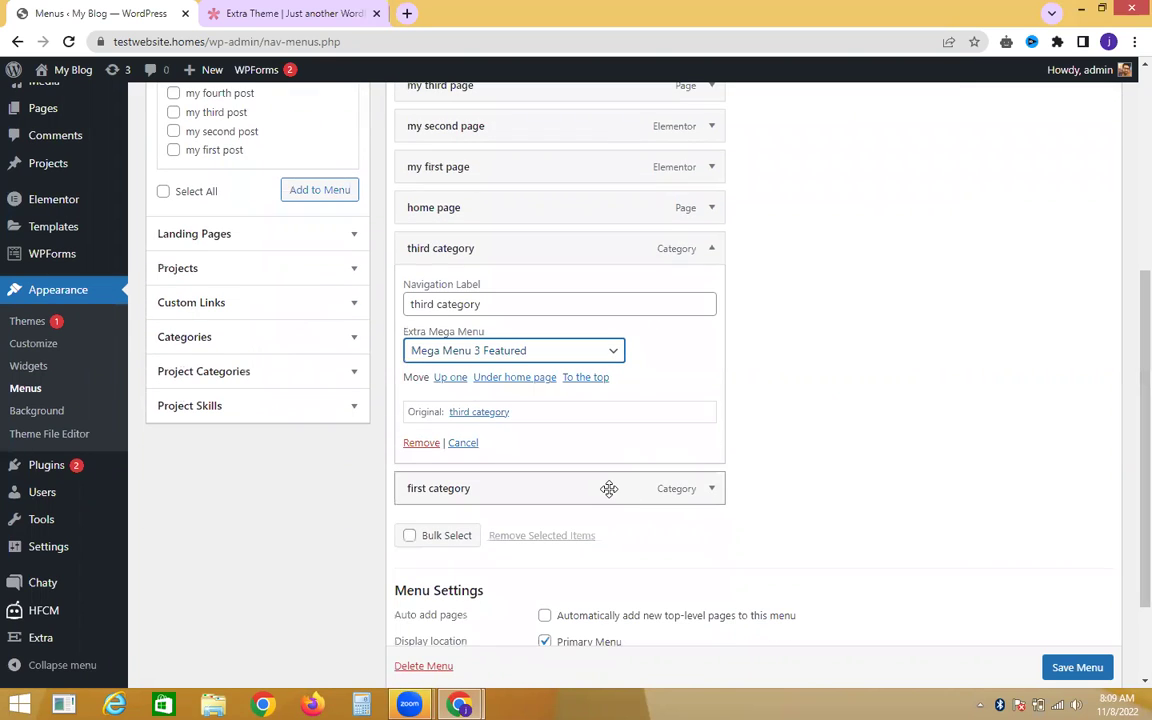
{"action": "left_click", "coordinate": [710, 489]}
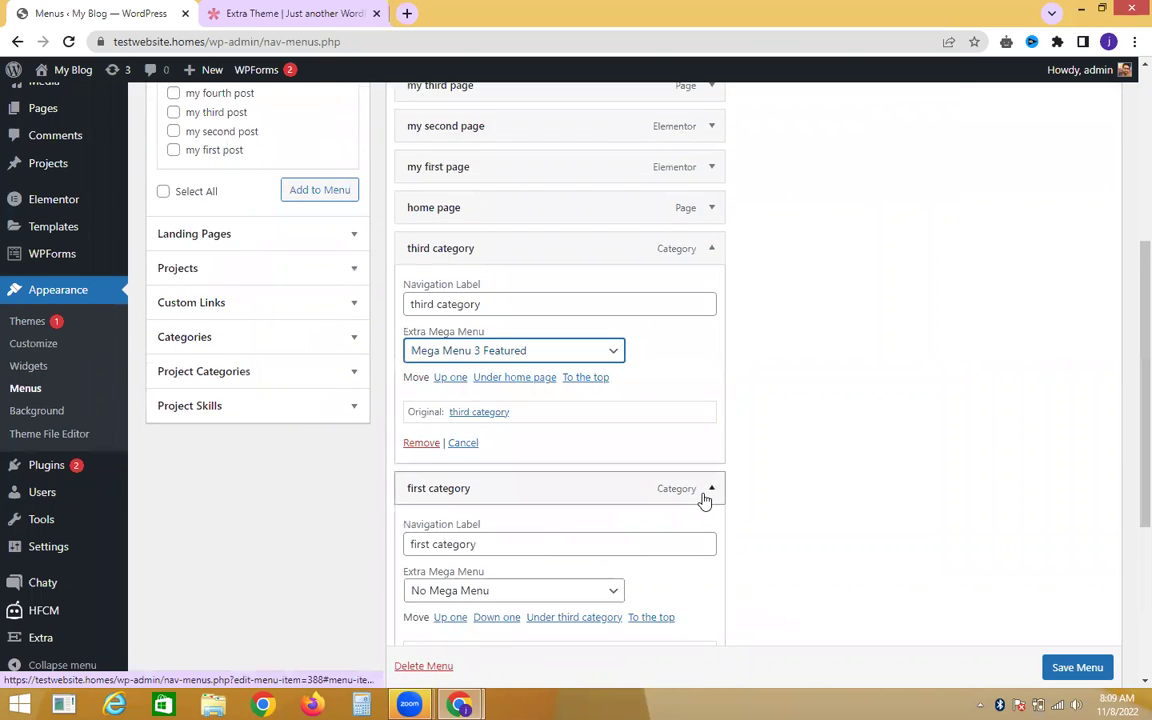
{"action": "left_click", "coordinate": [478, 591]}
{"action": "key", "text": "Down"}
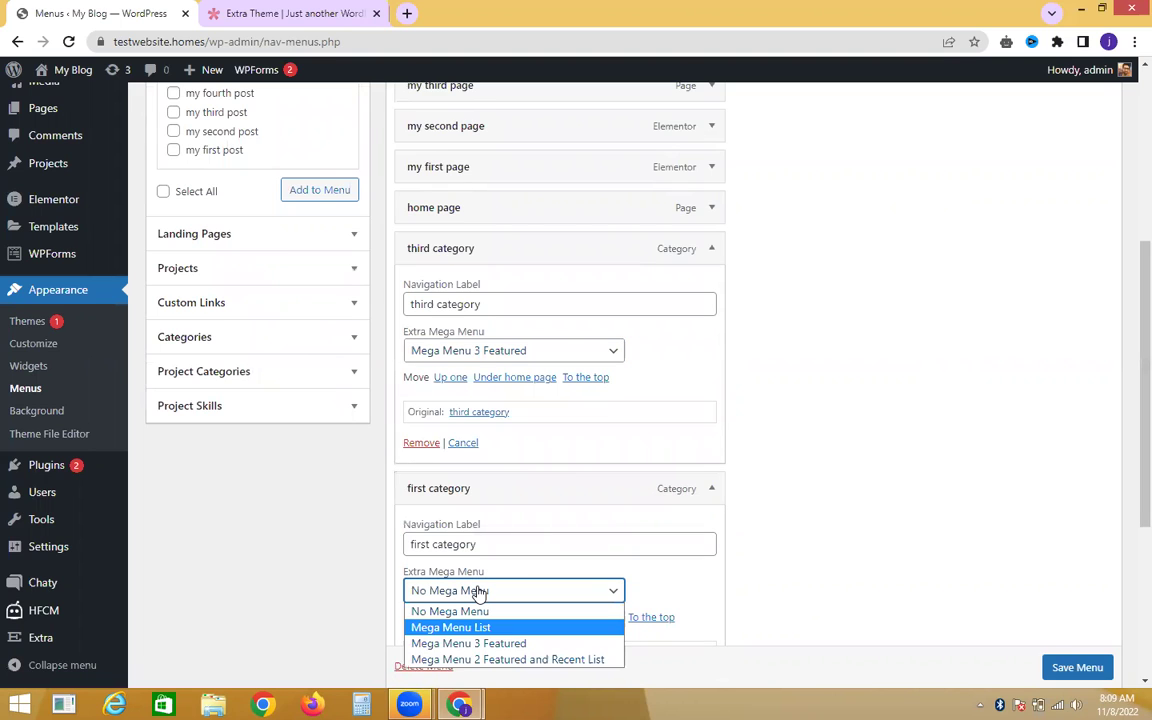
{"action": "key", "text": "Down"}
{"action": "key", "text": "Down"}
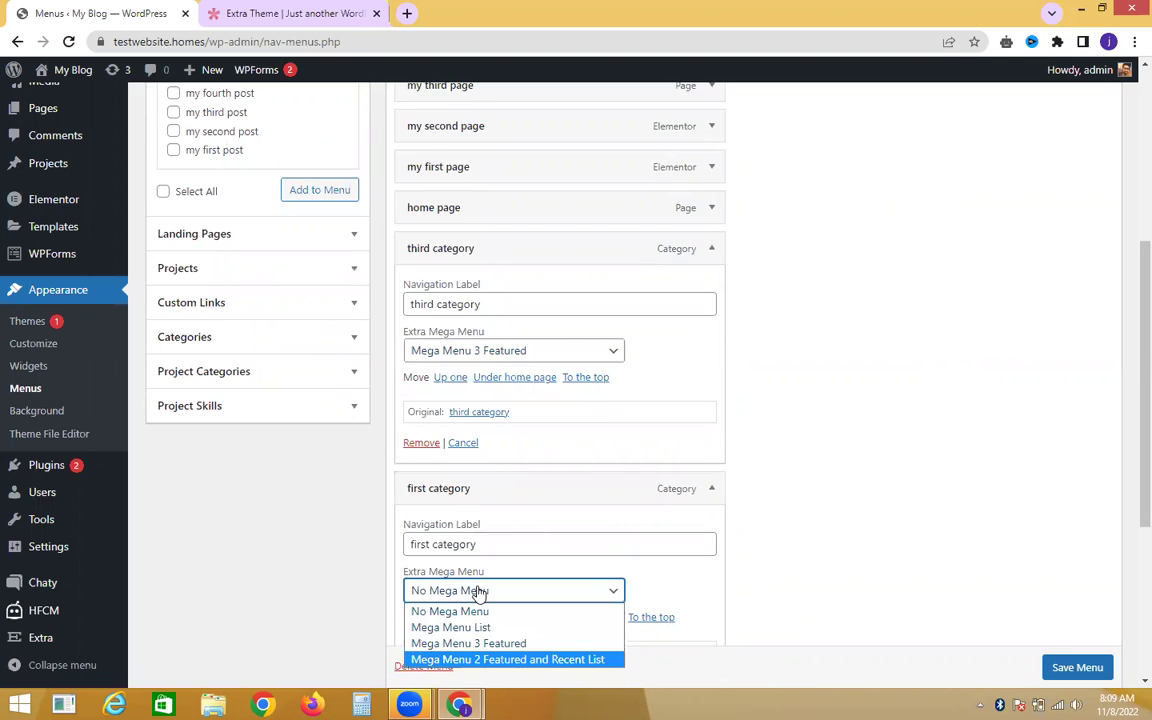
{"action": "key", "text": "Return"}
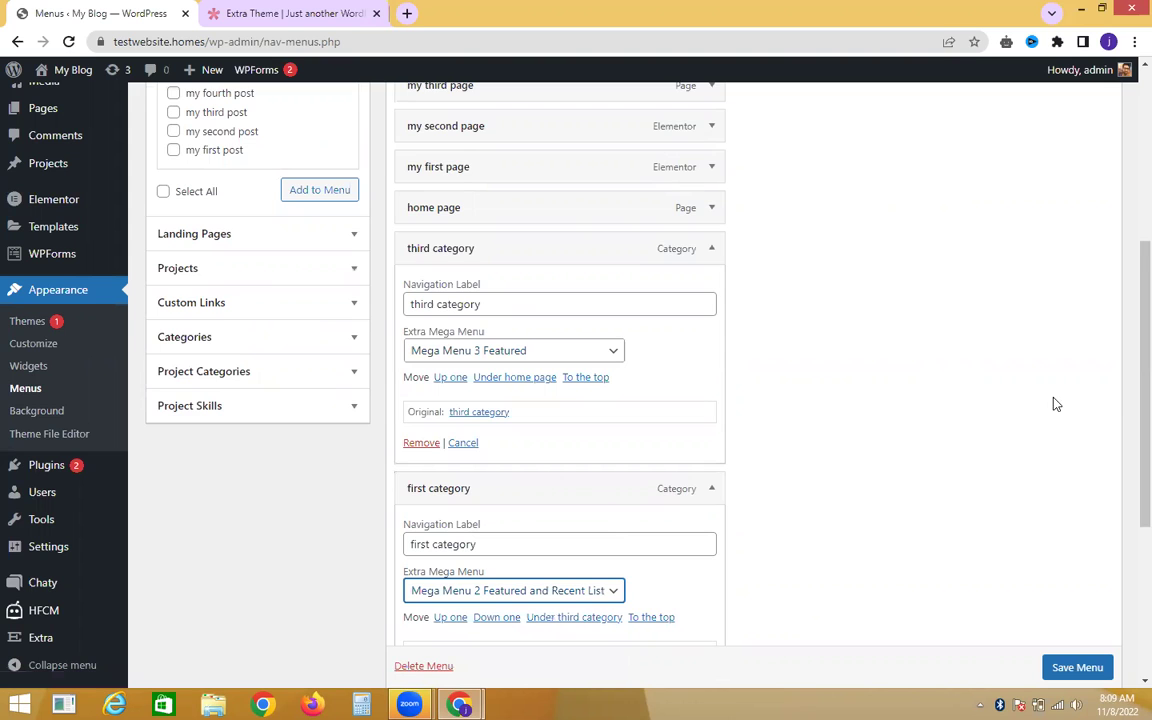
{"action": "scroll", "coordinate": [1130, 402], "scroll_direction": "down", "scroll_amount": 5}
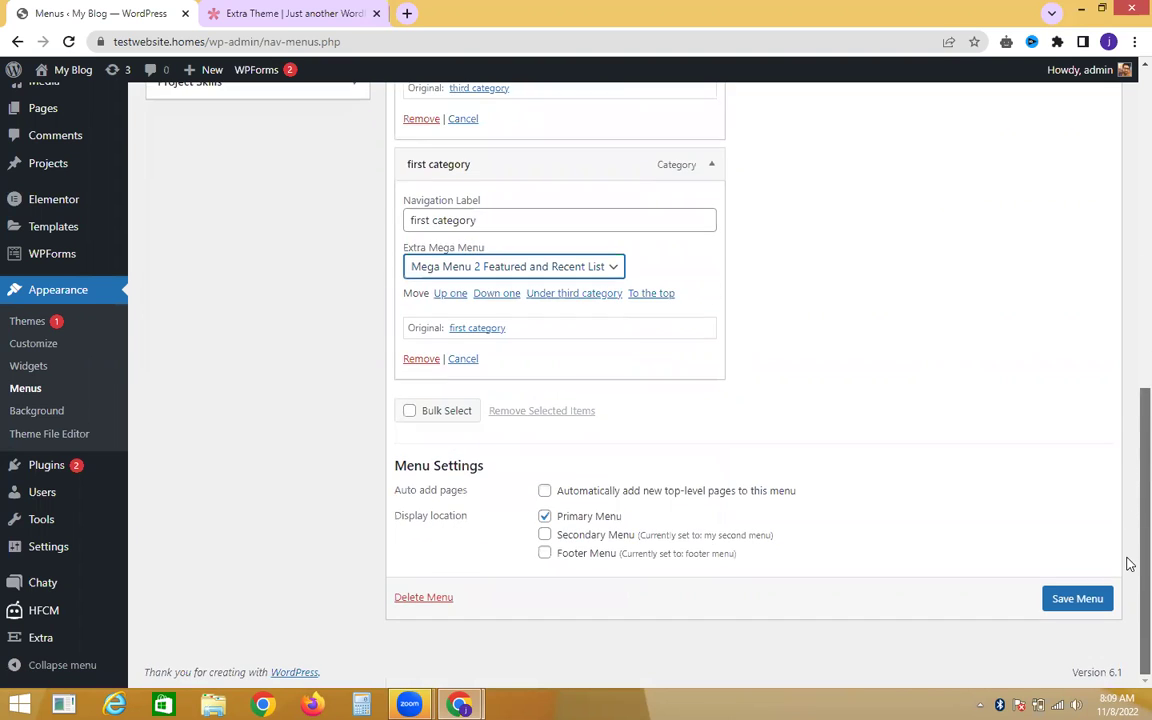
{"action": "left_click", "coordinate": [1059, 599]}
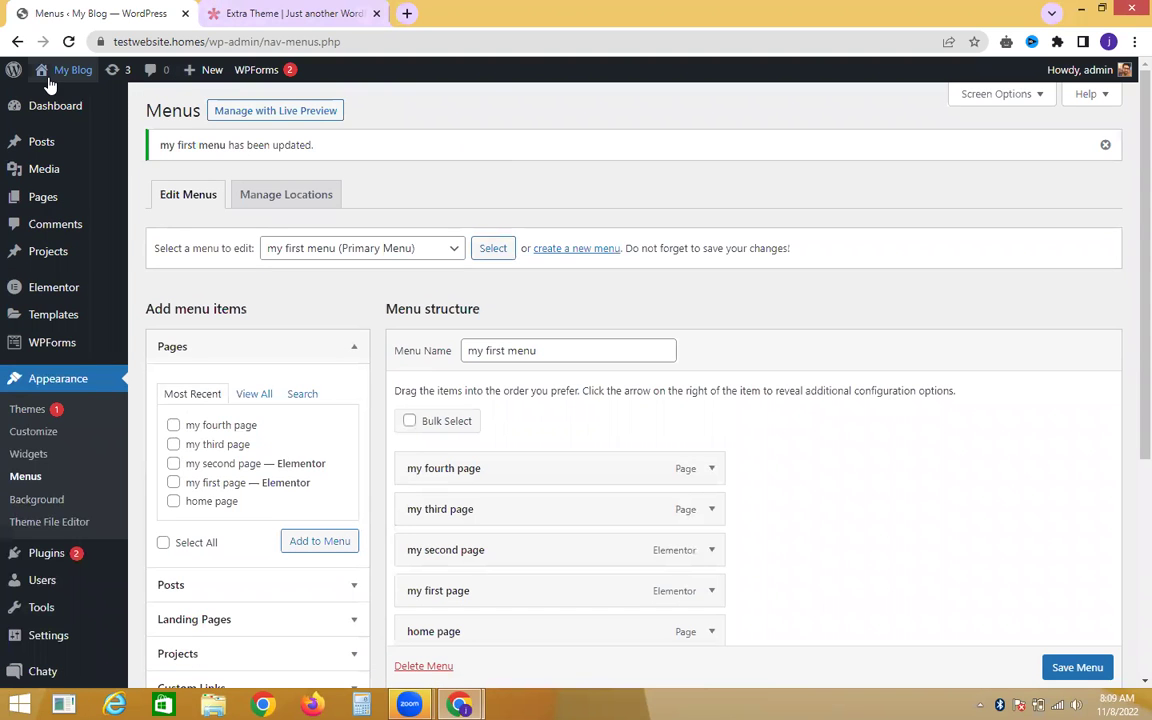
Open the live site in a new tab and inspect the third category and first category mega menus.
{"action": "right_click", "coordinate": [49, 108]}
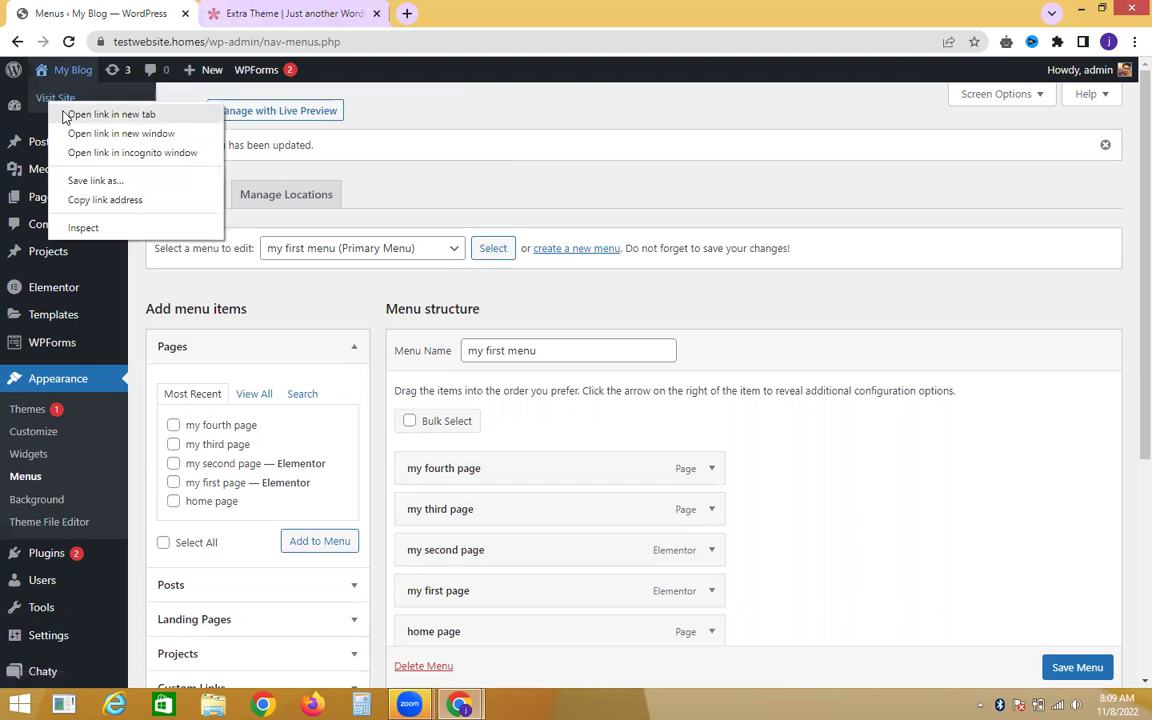
{"action": "left_click", "coordinate": [70, 114]}
{"action": "left_click", "coordinate": [283, 9]}
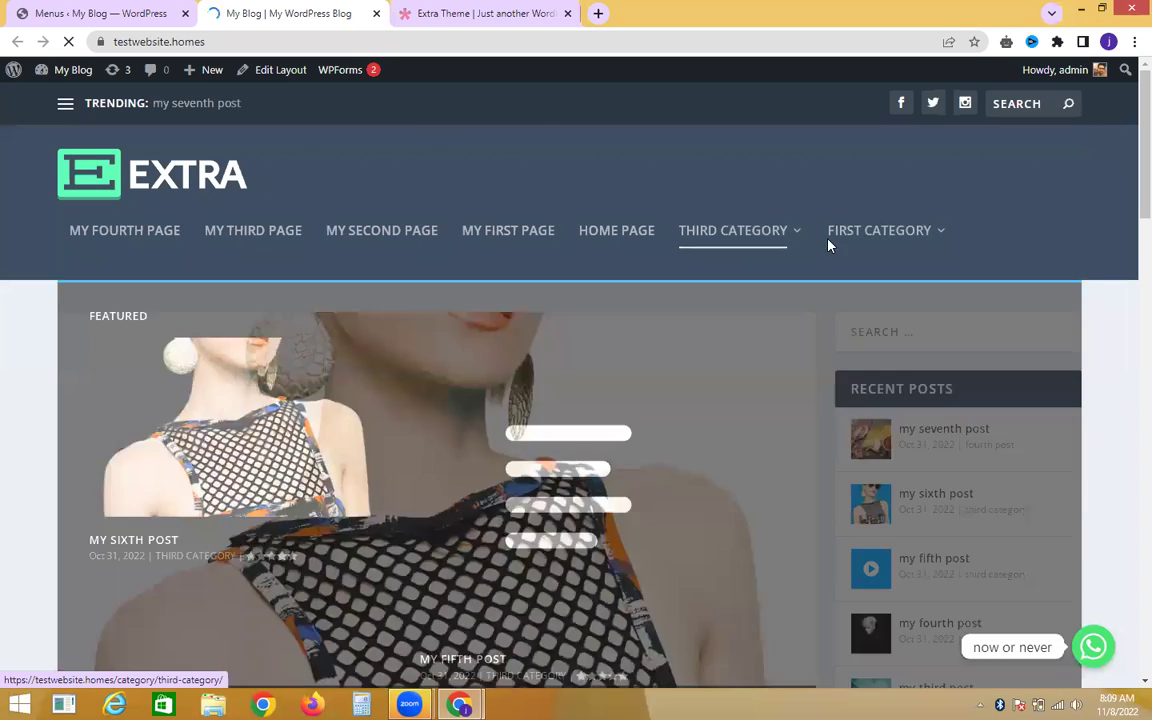
{"action": "mouse_move", "coordinate": [830, 247]}
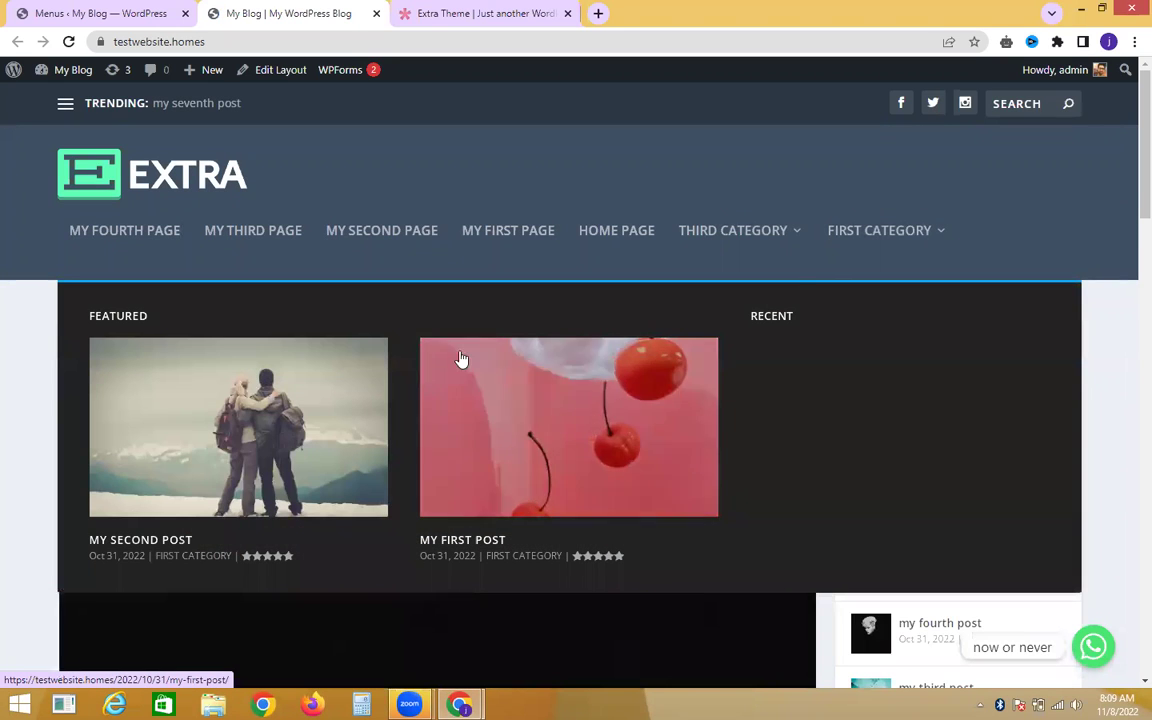
{"action": "mouse_move", "coordinate": [730, 240]}
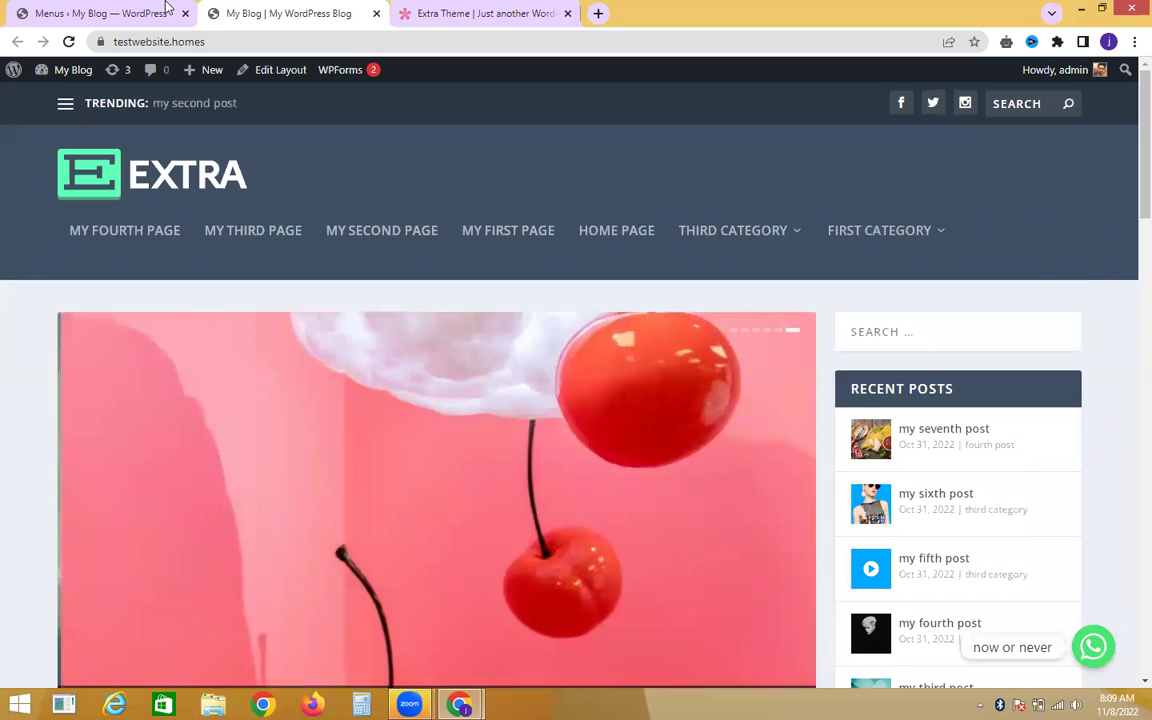
Compare the site's navigation with the Extra demo's, examining the demo's Modules dropdown.
{"action": "left_click", "coordinate": [165, 12]}
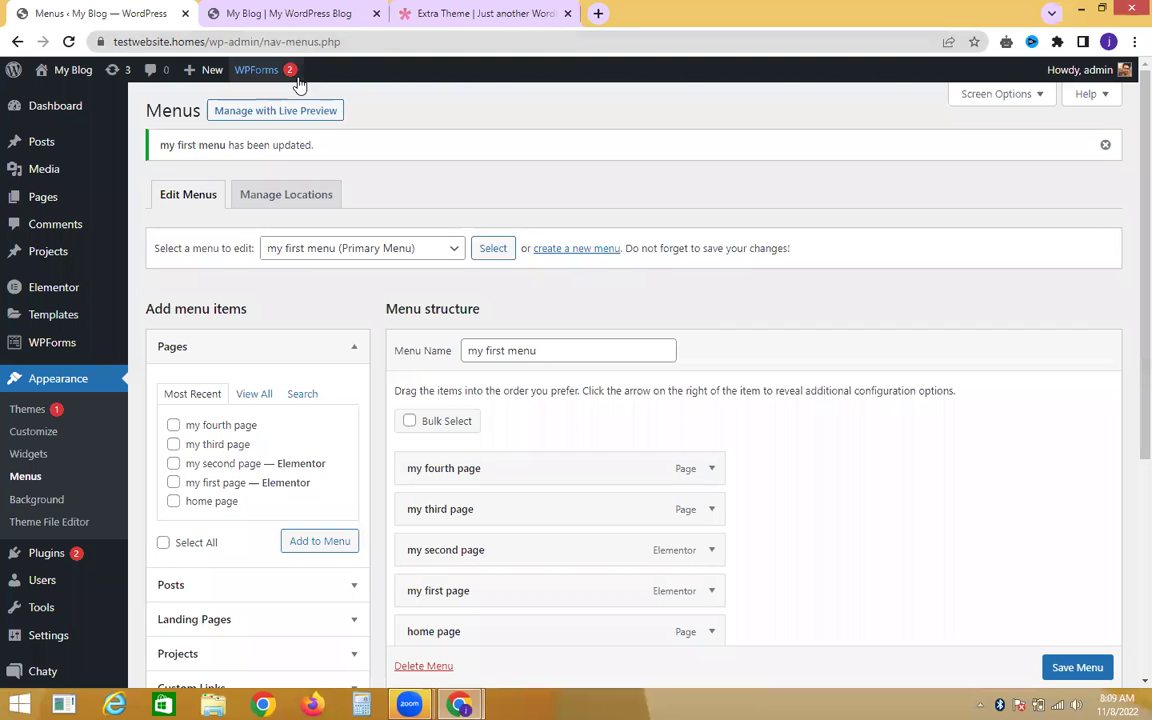
{"action": "left_click", "coordinate": [442, 8]}
{"action": "left_click", "coordinate": [373, 6]}
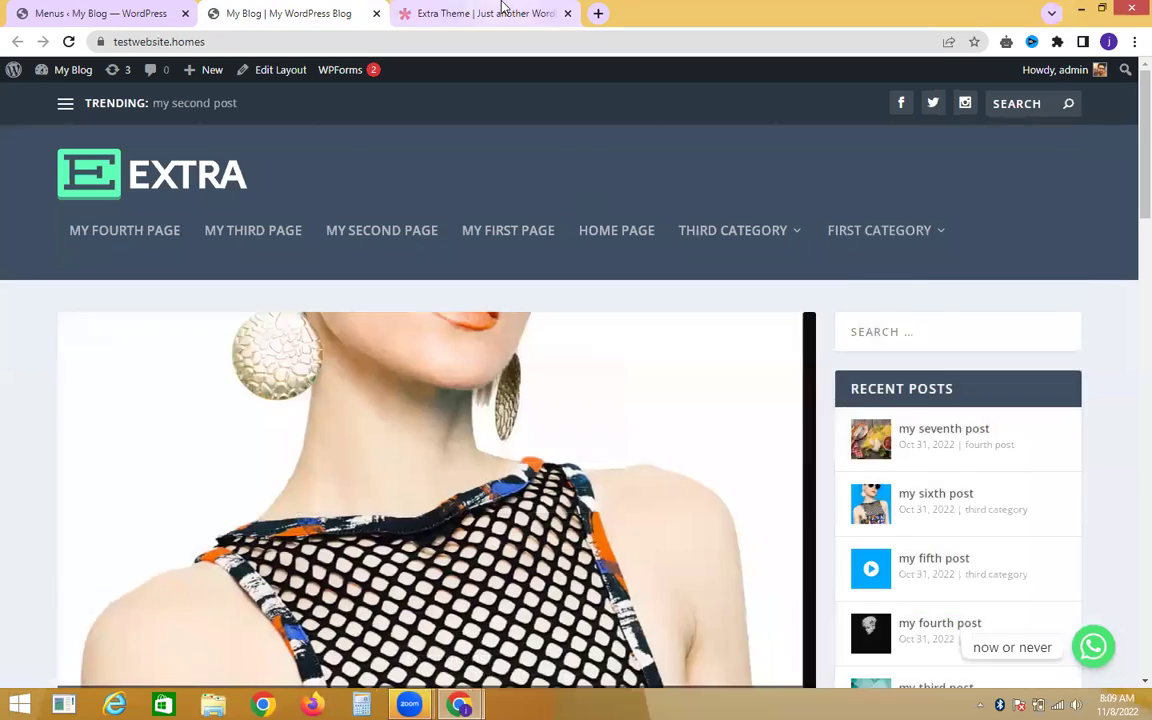
{"action": "left_click", "coordinate": [501, 12]}
{"action": "mouse_move", "coordinate": [709, 108]}
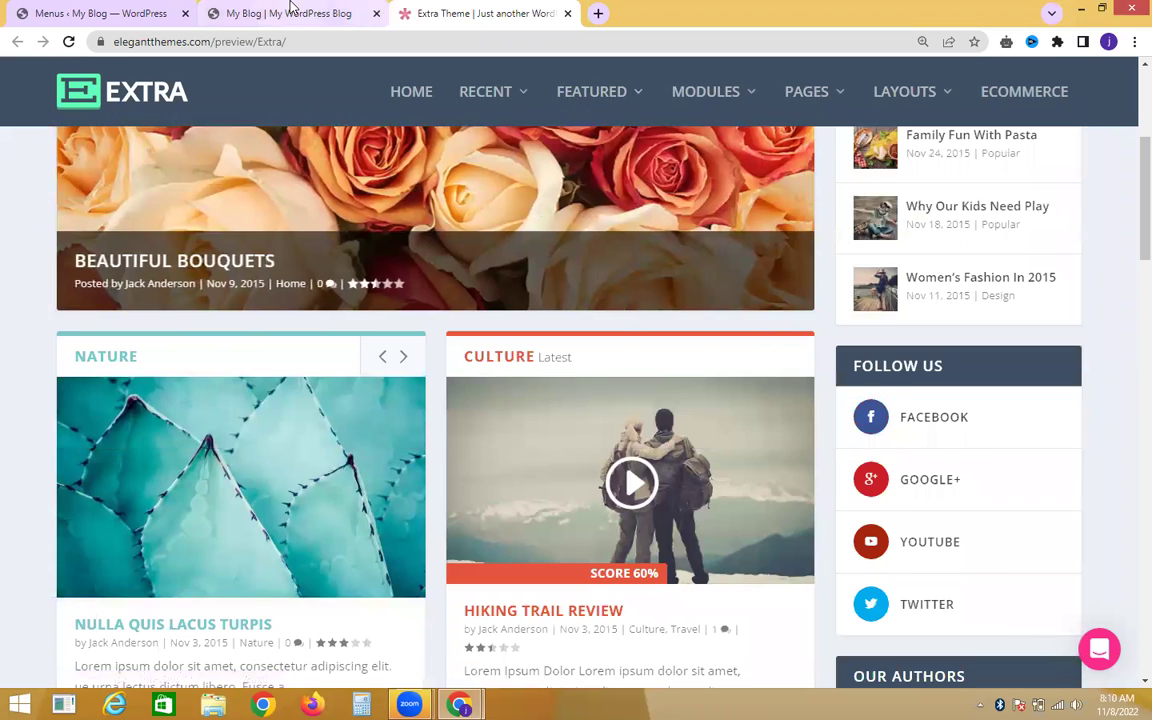
{"action": "left_click", "coordinate": [293, 12]}
In the site's menu editor, add a custom link with the text home and URL # to my first menu.
{"action": "left_click", "coordinate": [105, 13]}
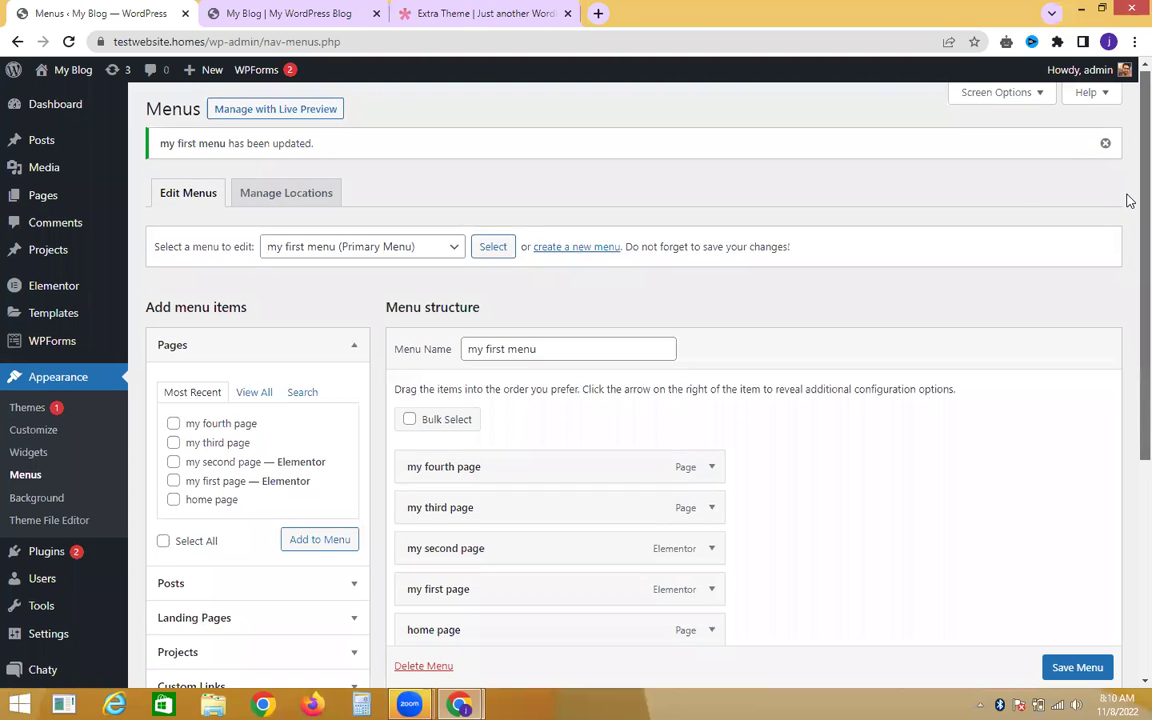
{"action": "scroll", "coordinate": [1126, 198], "scroll_direction": "down", "scroll_amount": 2}
{"action": "scroll", "coordinate": [1120, 344], "scroll_direction": "down", "scroll_amount": 1}
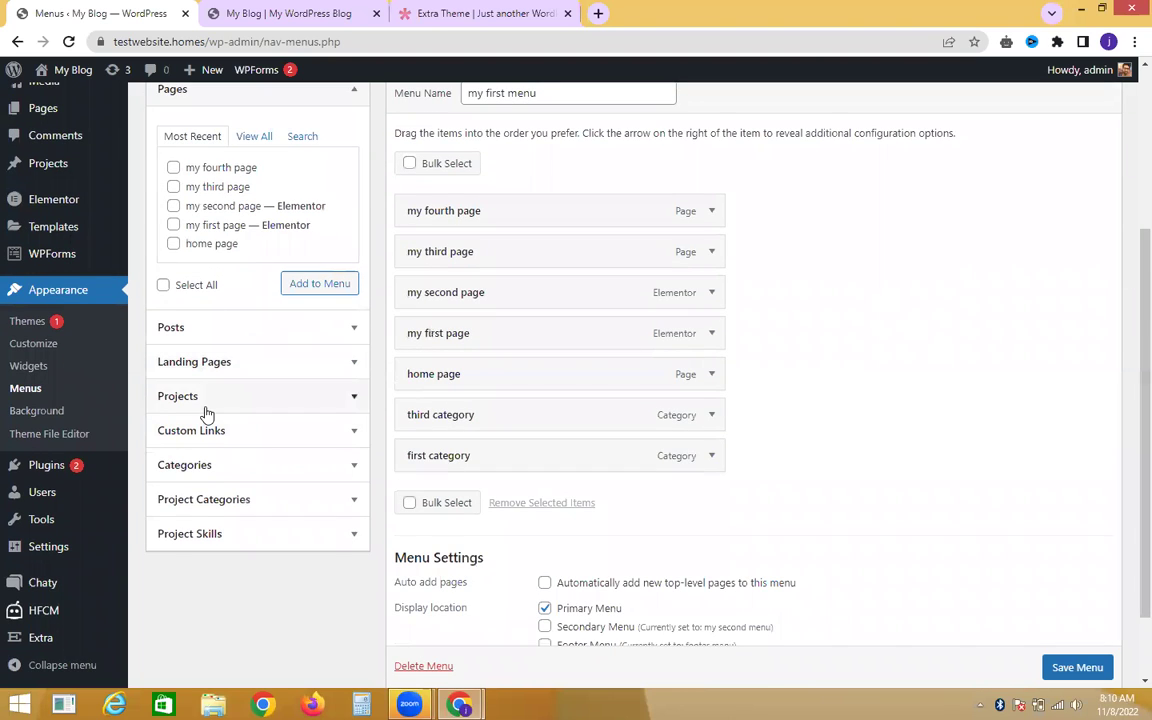
{"action": "left_click", "coordinate": [213, 446]}
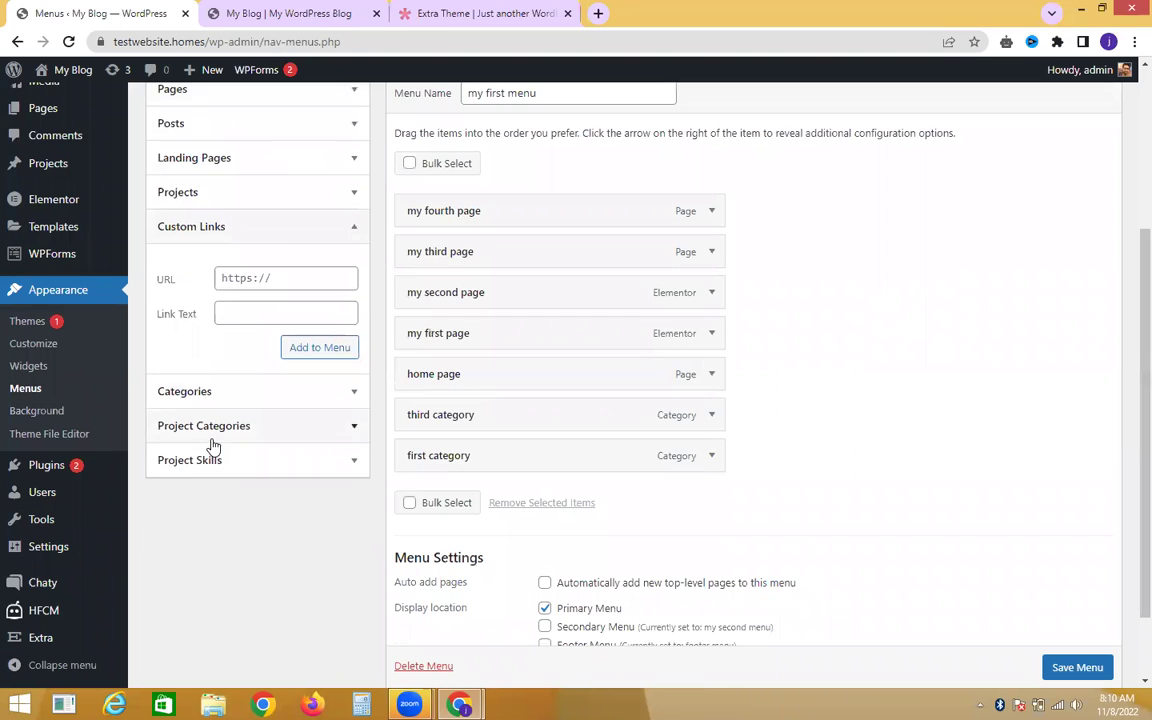
{"action": "left_click", "coordinate": [252, 279]}
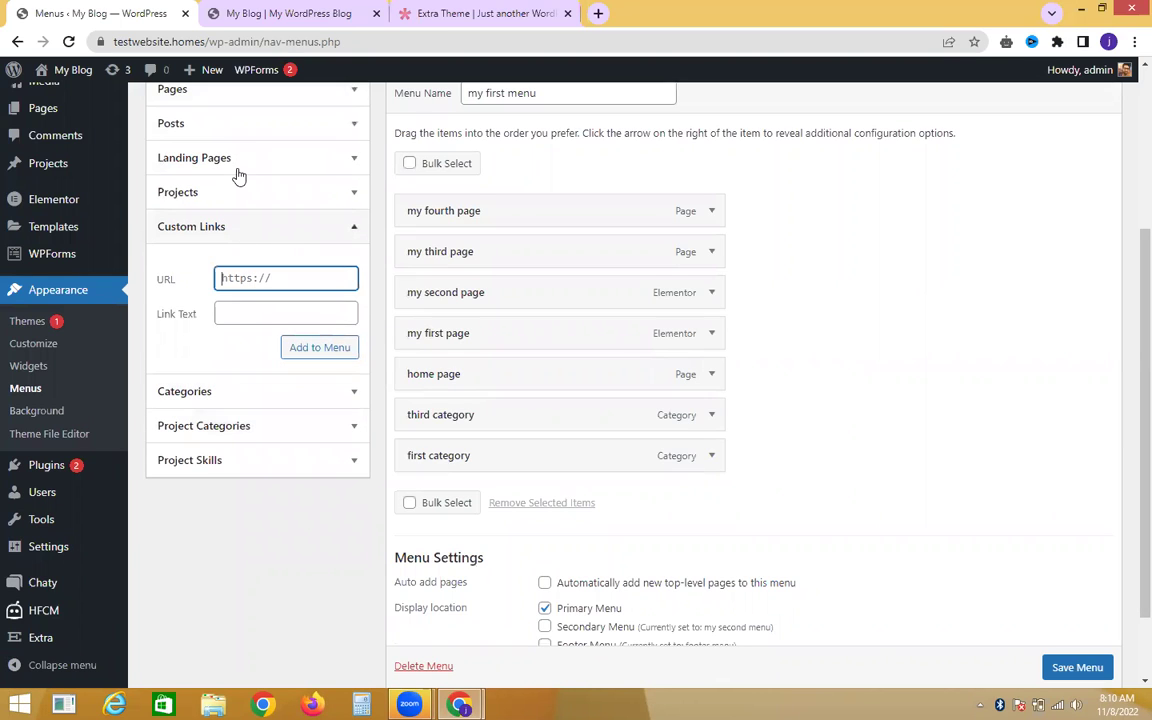
{"action": "left_click", "coordinate": [245, 92]}
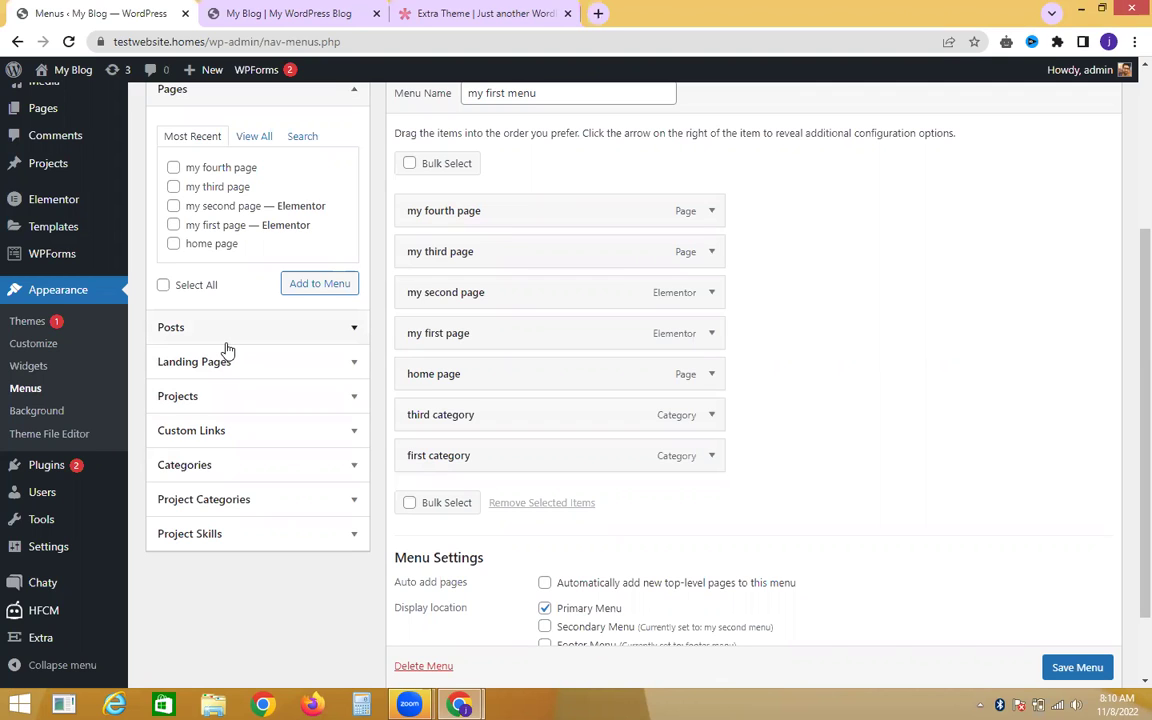
{"action": "left_click", "coordinate": [203, 433]}
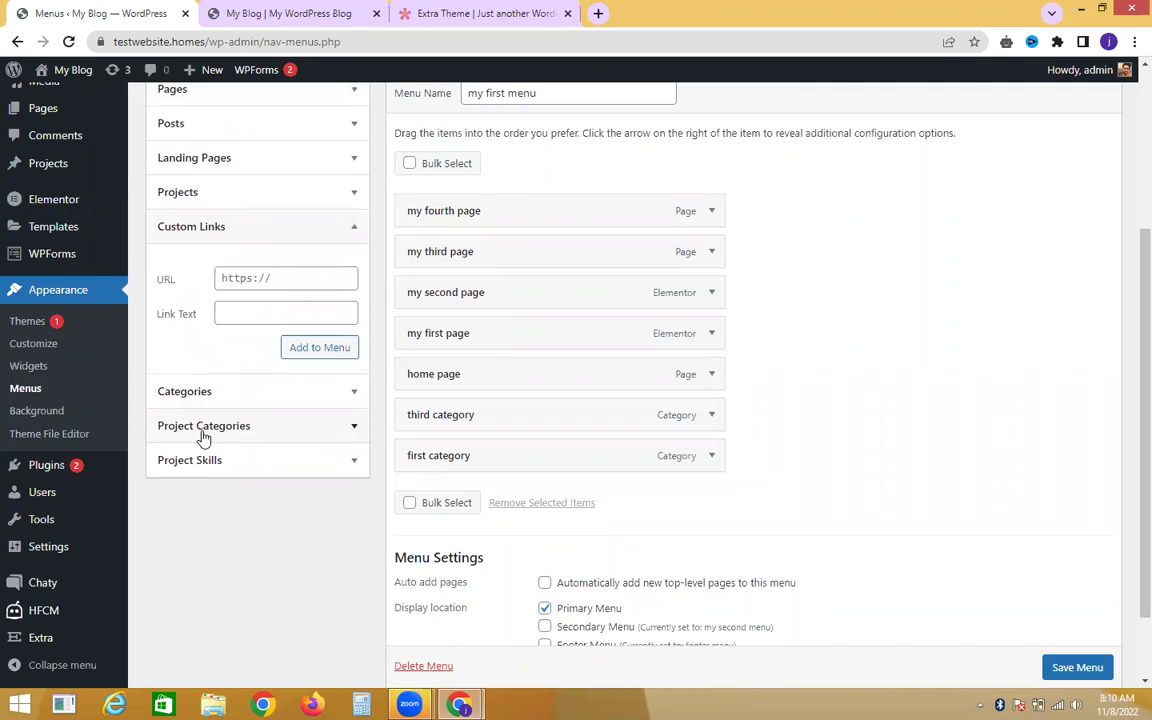
{"action": "left_click", "coordinate": [267, 277]}
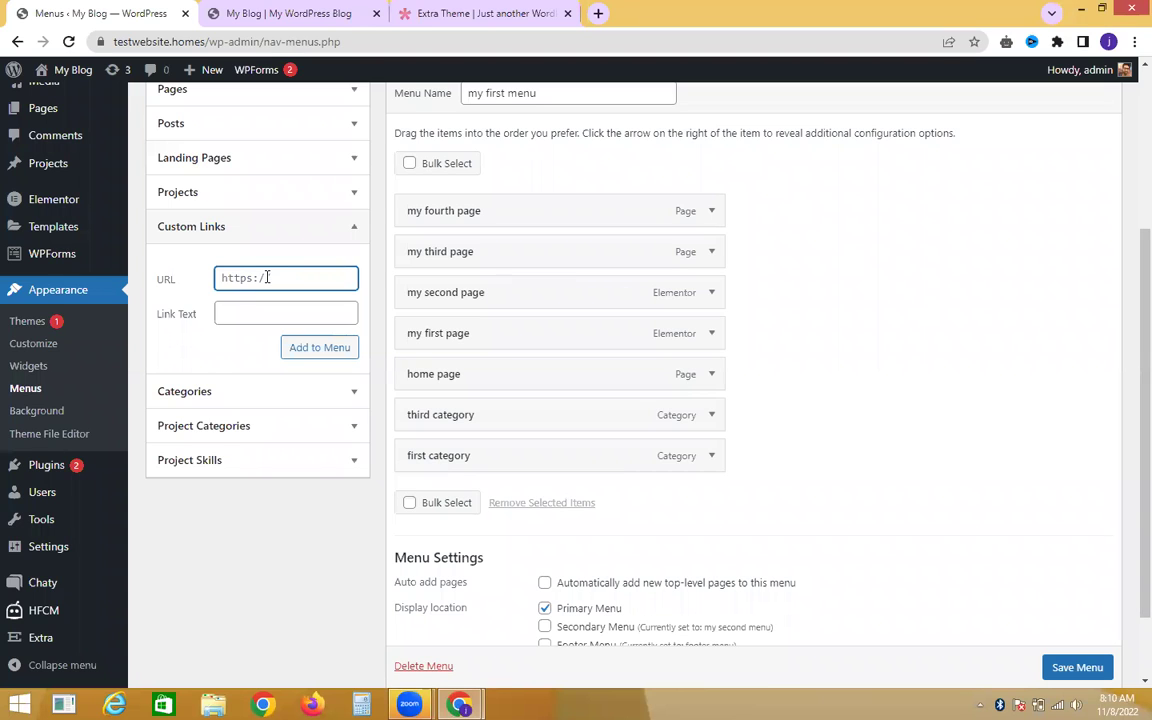
{"action": "type", "text": "home"}
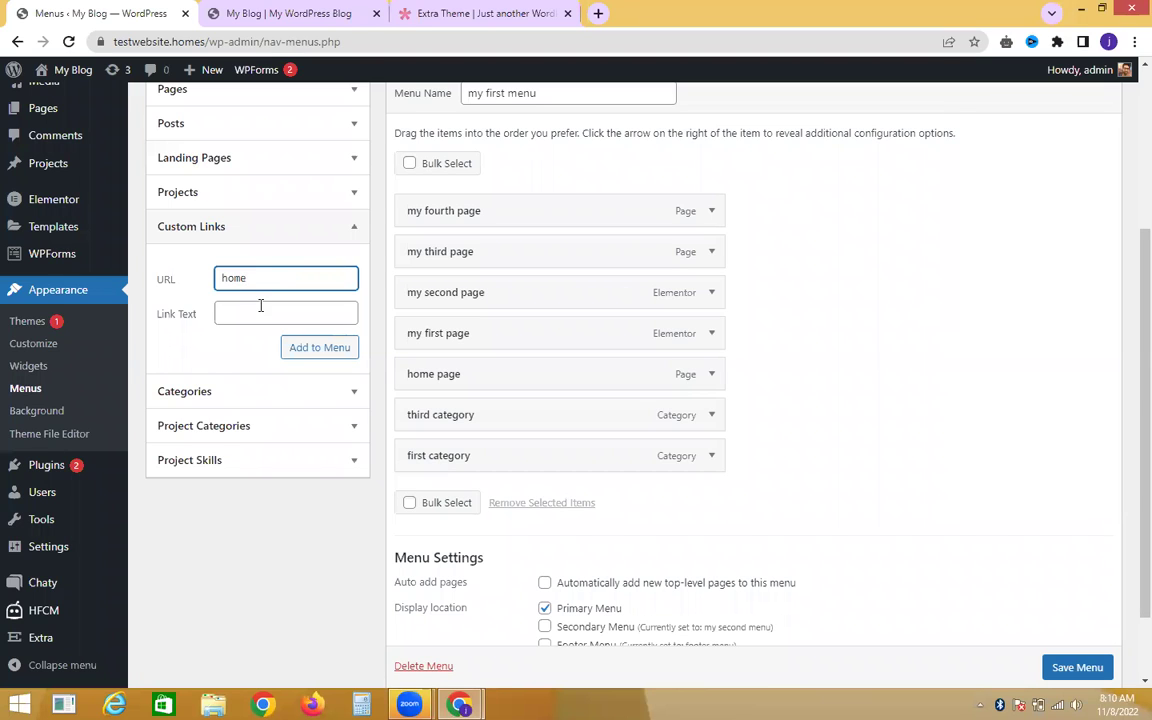
{"action": "left_click", "coordinate": [260, 306]}
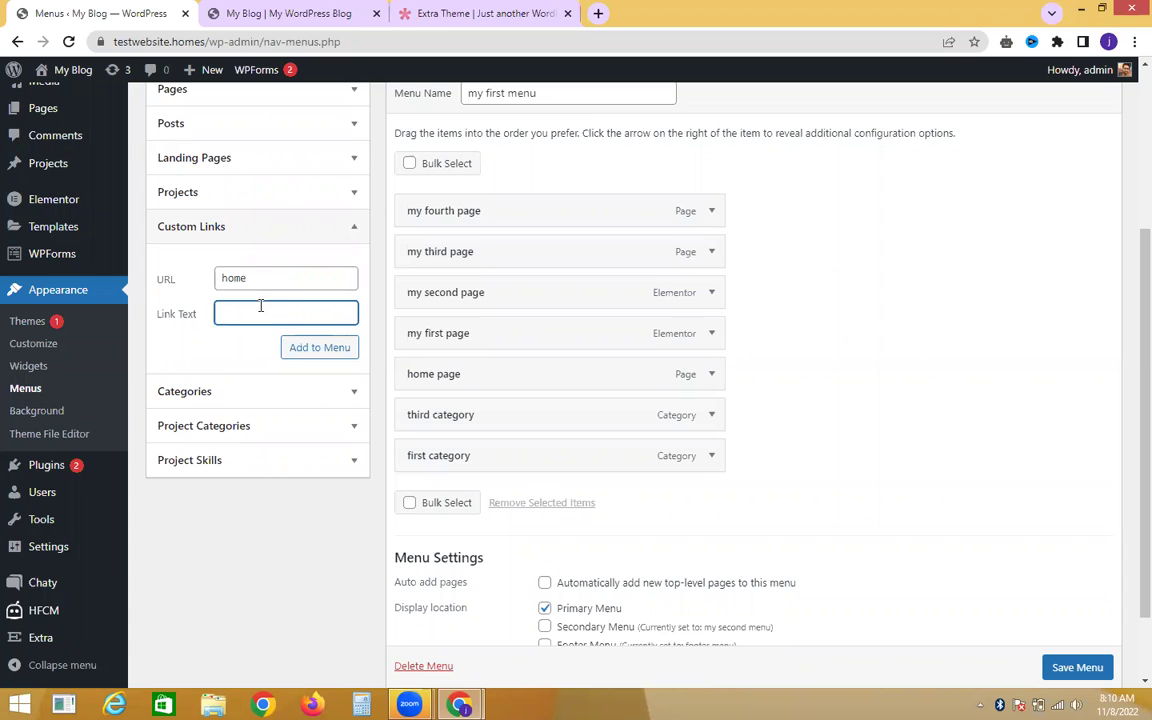
{"action": "double_click", "coordinate": [266, 277]}
{"action": "type", "text": "#"}
{"action": "left_click", "coordinate": [270, 320]}
{"action": "left_click", "coordinate": [314, 348]}
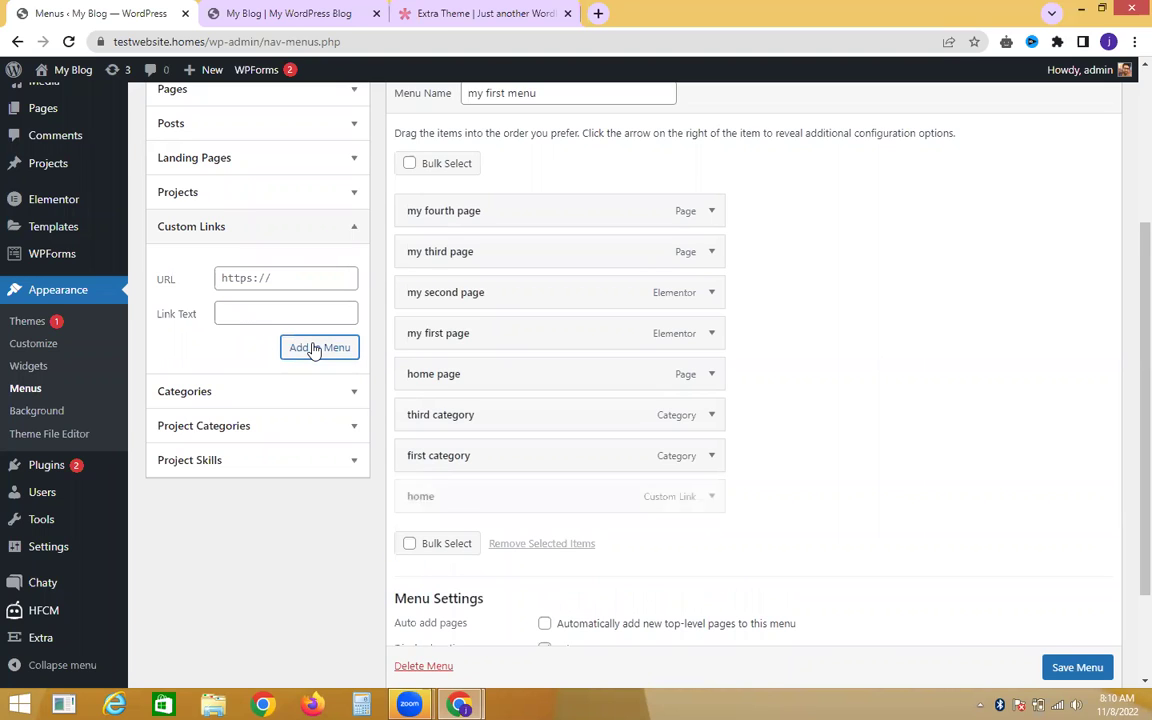
Add a custom link with the text about us and URL # to the menu.
{"action": "left_click", "coordinate": [233, 307]}
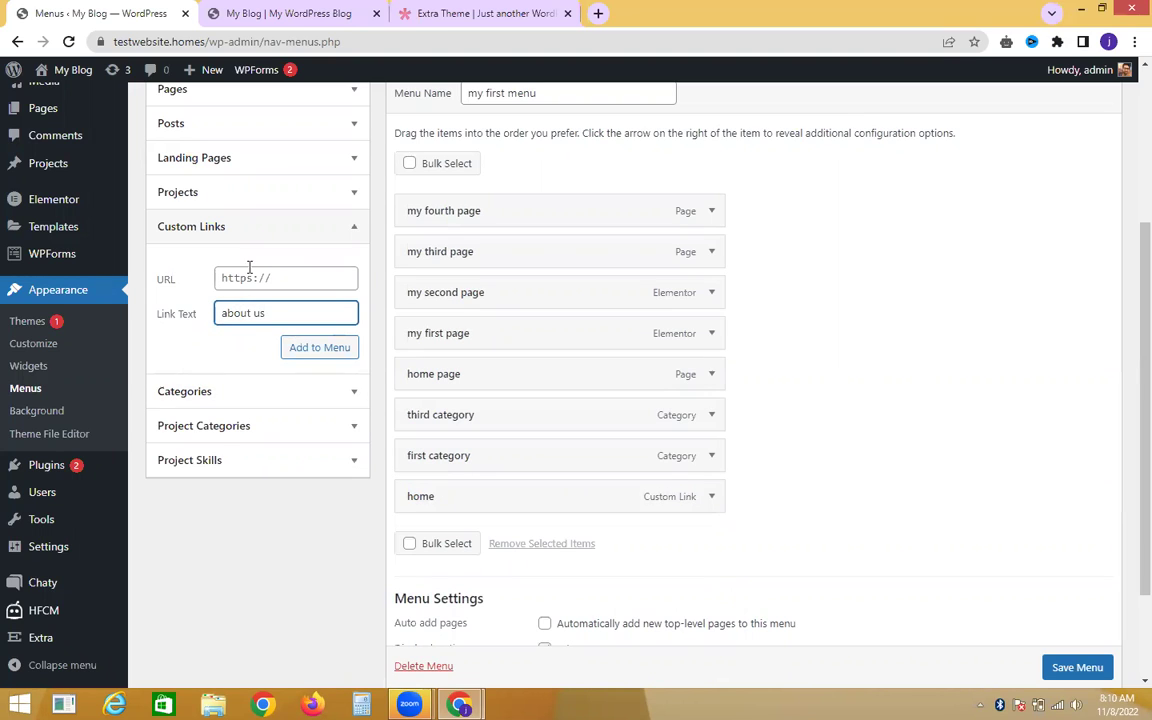
{"action": "left_click", "coordinate": [245, 278]}
{"action": "type", "text": "#"}
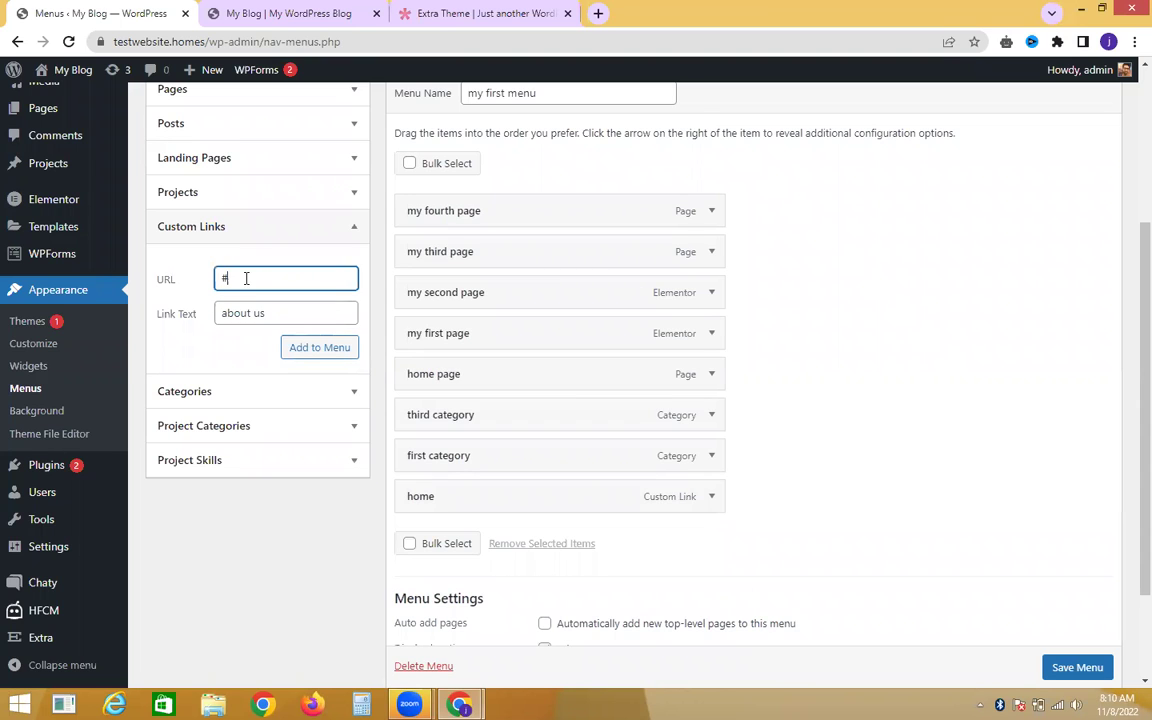
{"action": "left_click", "coordinate": [298, 358]}
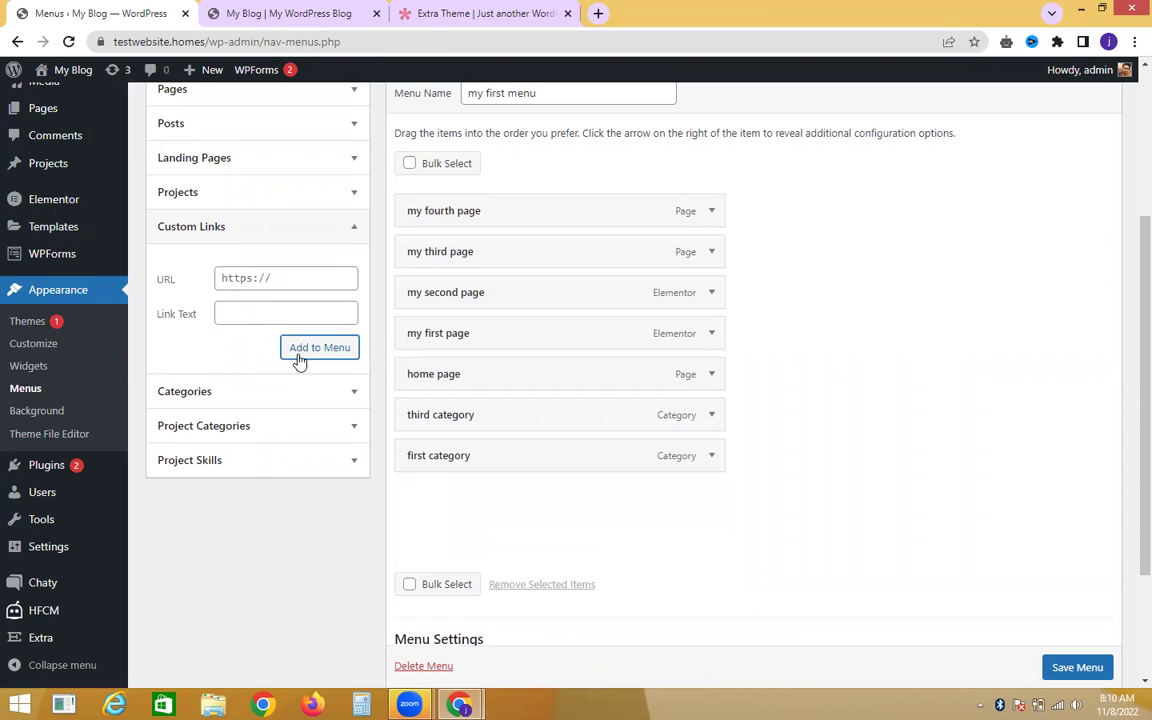
Add a custom link with the text contact us and URL # to the menu.
{"action": "left_click", "coordinate": [280, 313]}
{"action": "type", "text": "cointacv"}
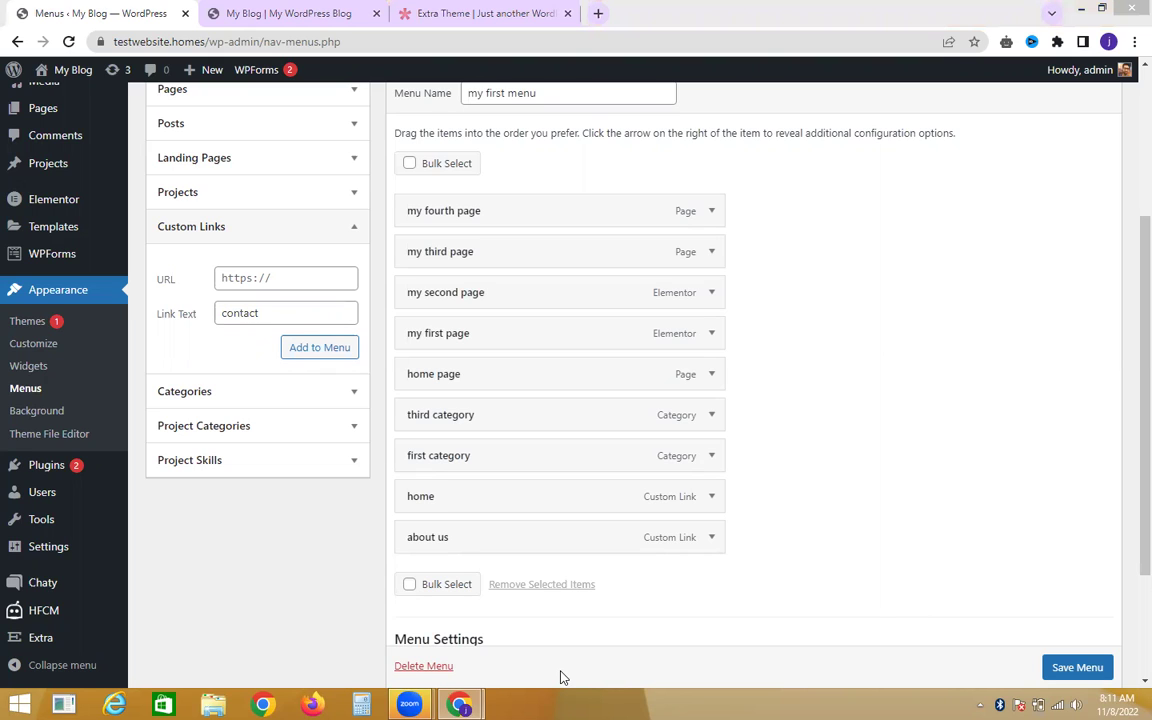
{"action": "left_click", "coordinate": [765, 330]}
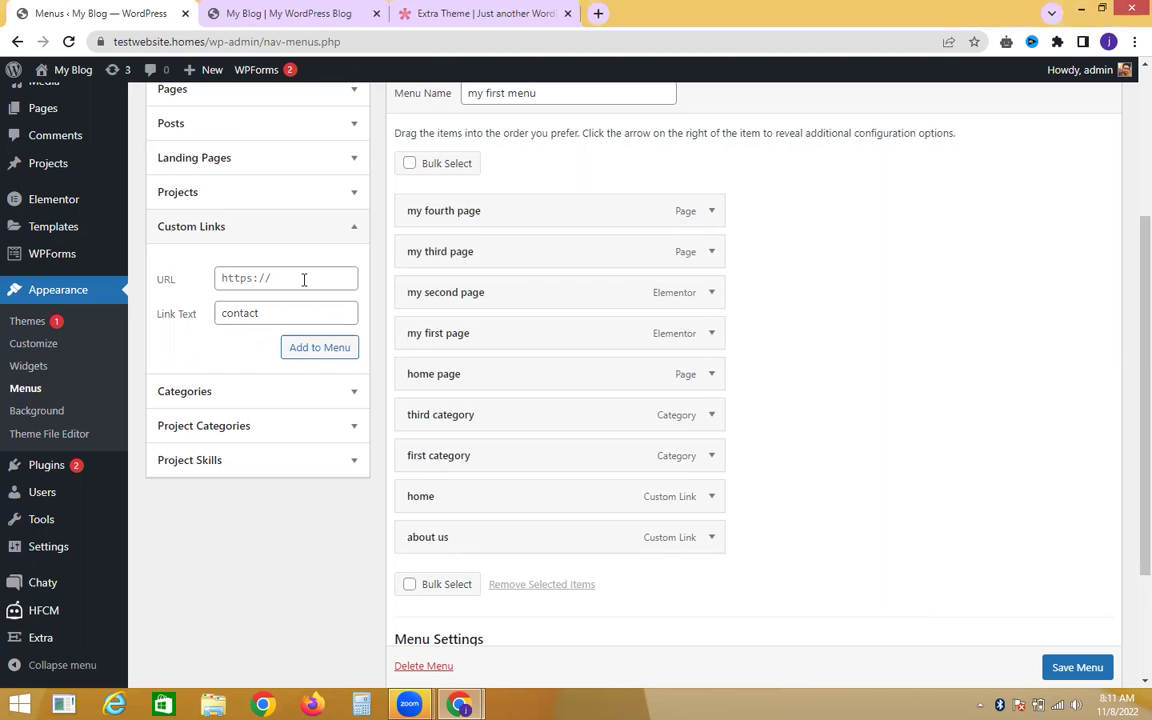
{"action": "left_click", "coordinate": [283, 311]}
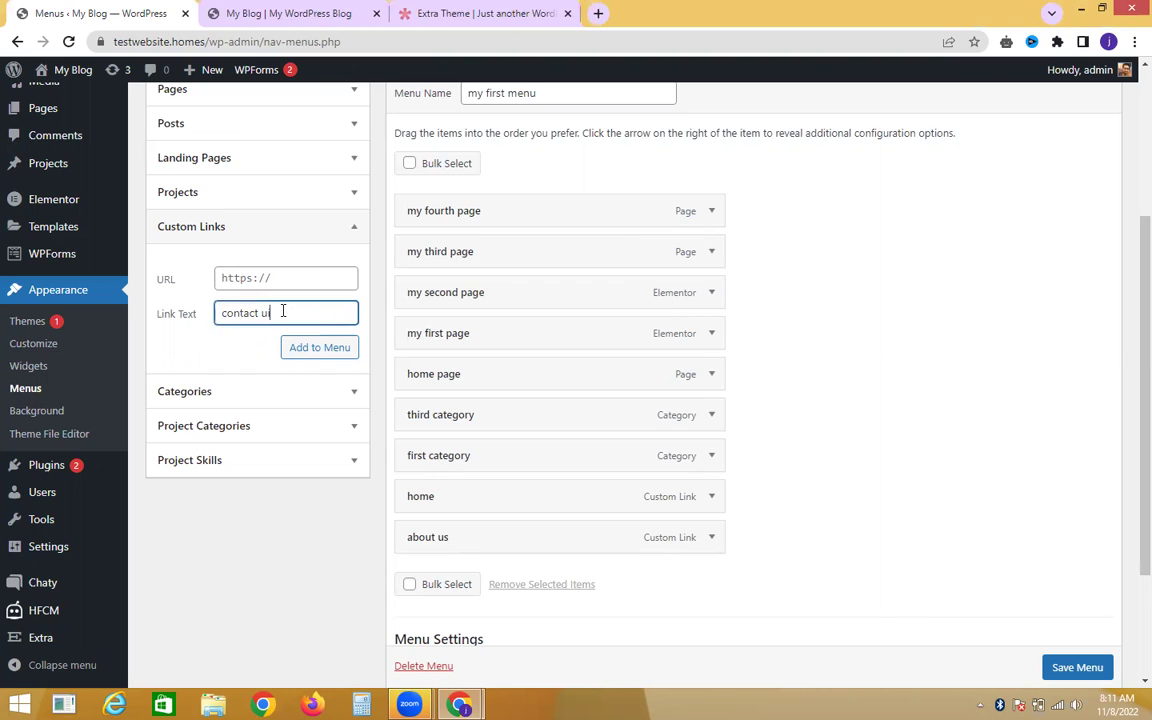
{"action": "left_click", "coordinate": [273, 277]}
{"action": "type", "text": "#"}
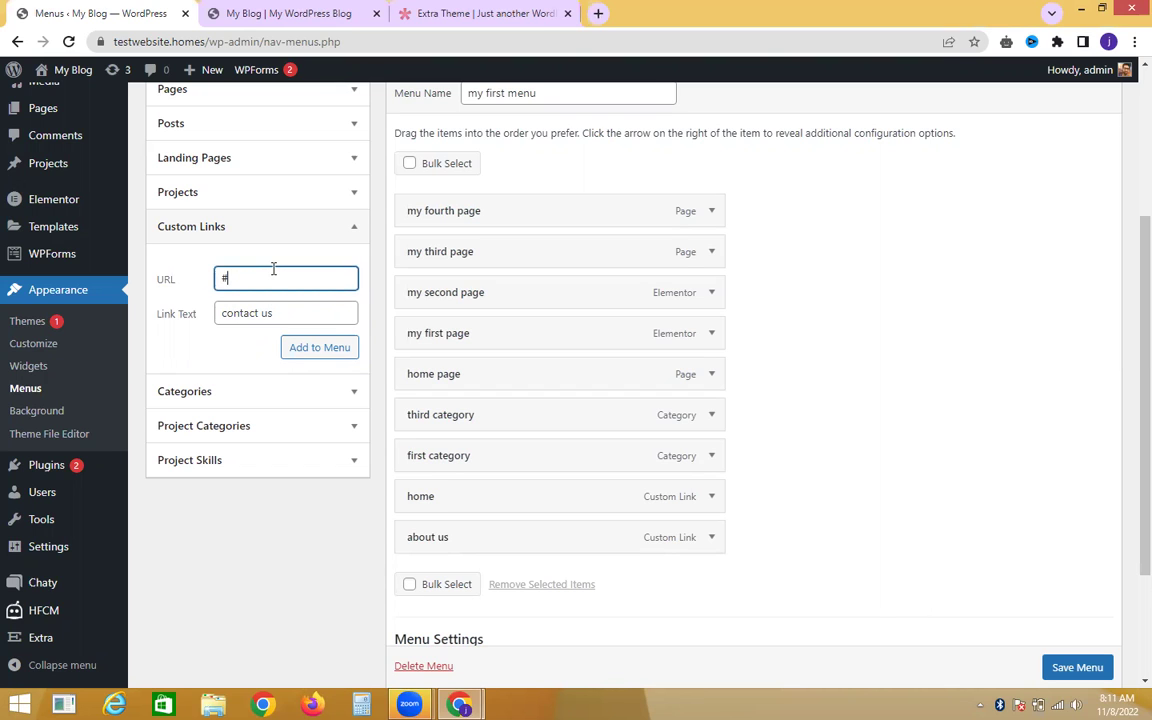
{"action": "left_click", "coordinate": [305, 348]}
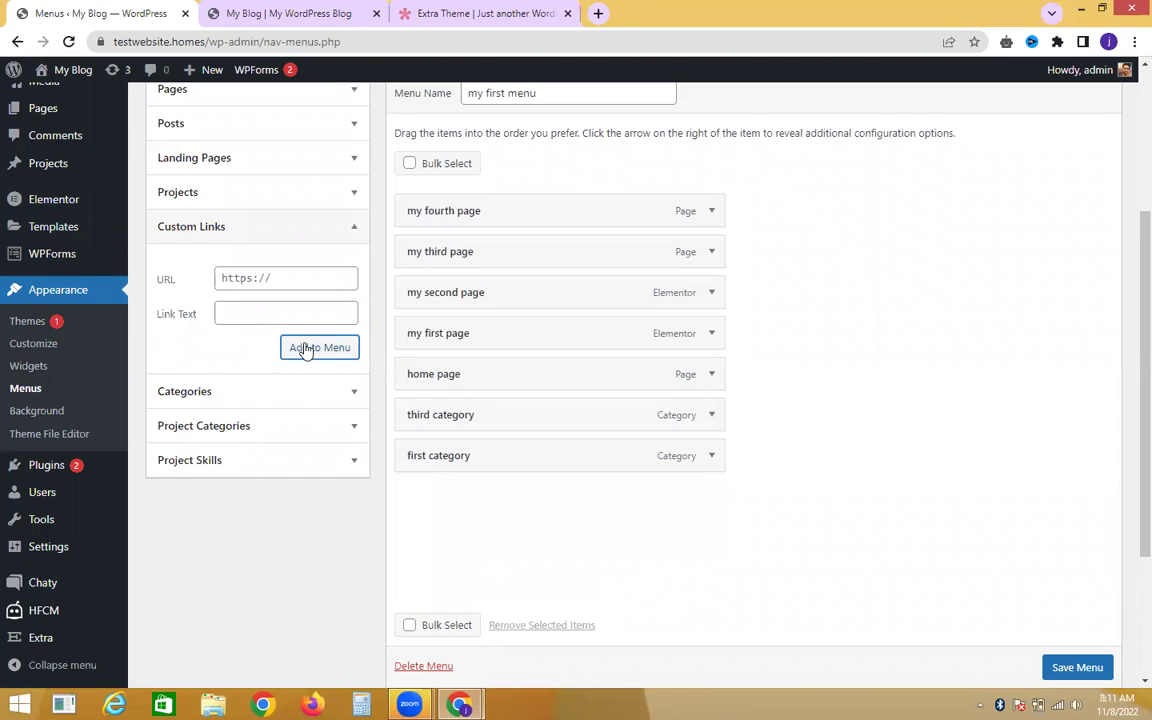
Add a custom link with the text privacy policy and URL # to the menu.
{"action": "left_click", "coordinate": [304, 284]}
{"action": "type", "text": "#"}
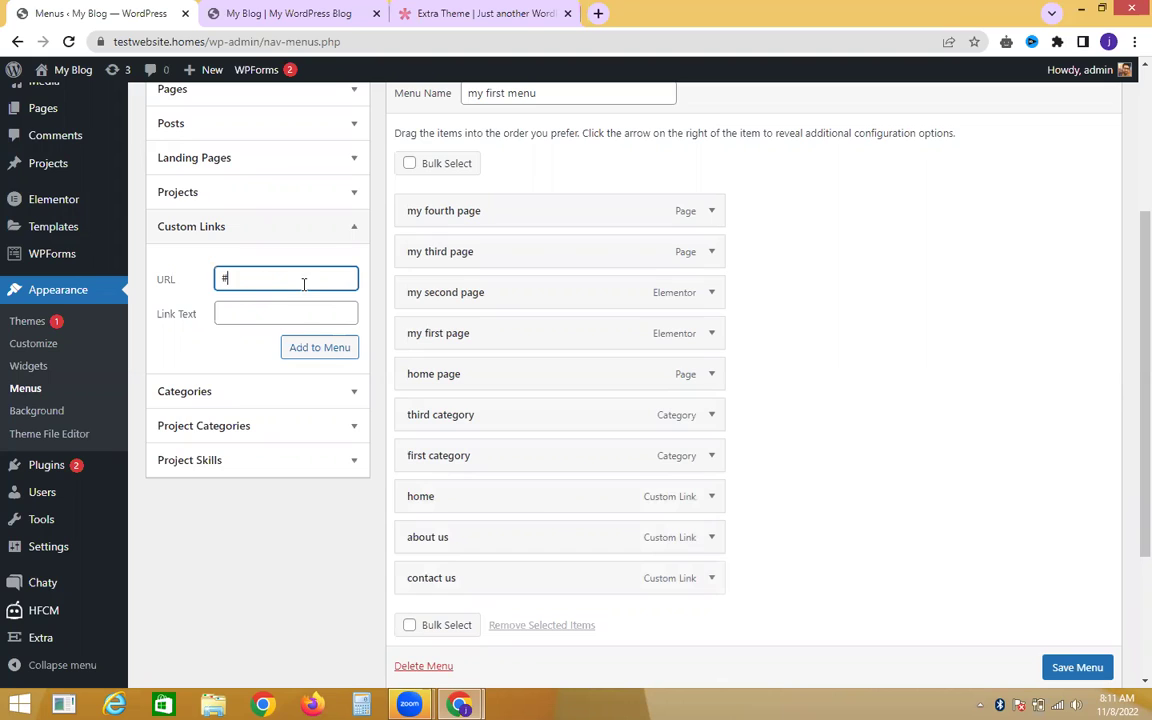
{"action": "left_click", "coordinate": [282, 313]}
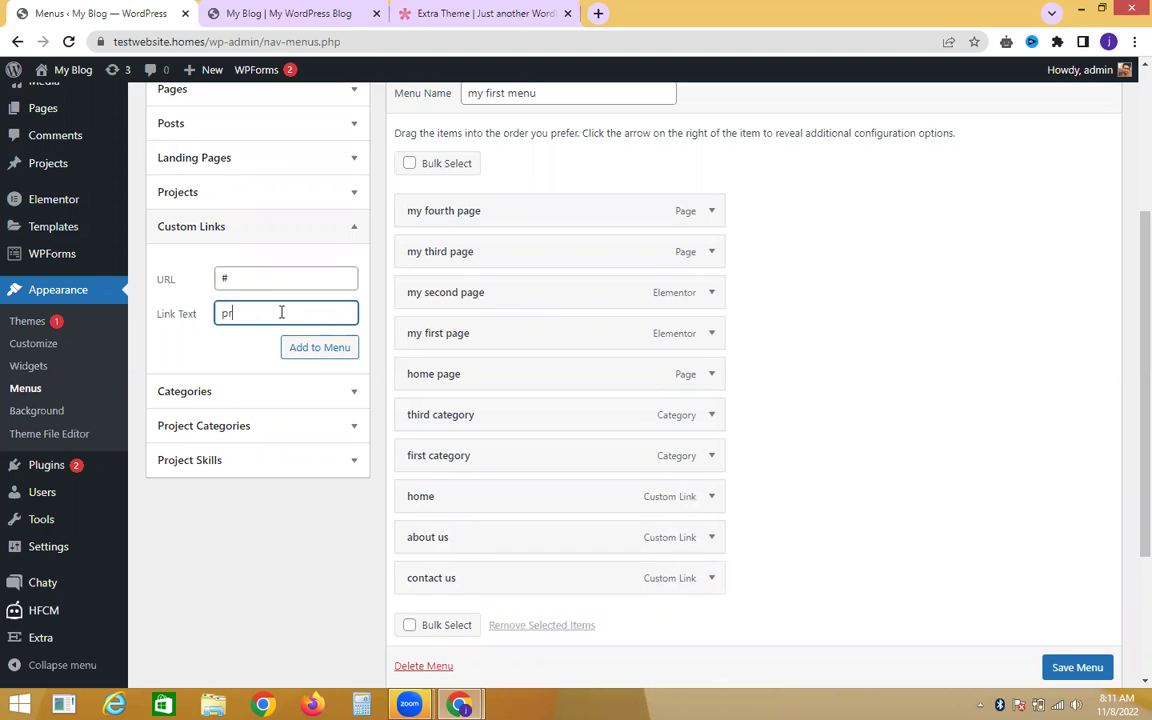
{"action": "type", "text": "privacy policy"}
{"action": "left_click", "coordinate": [300, 346]}
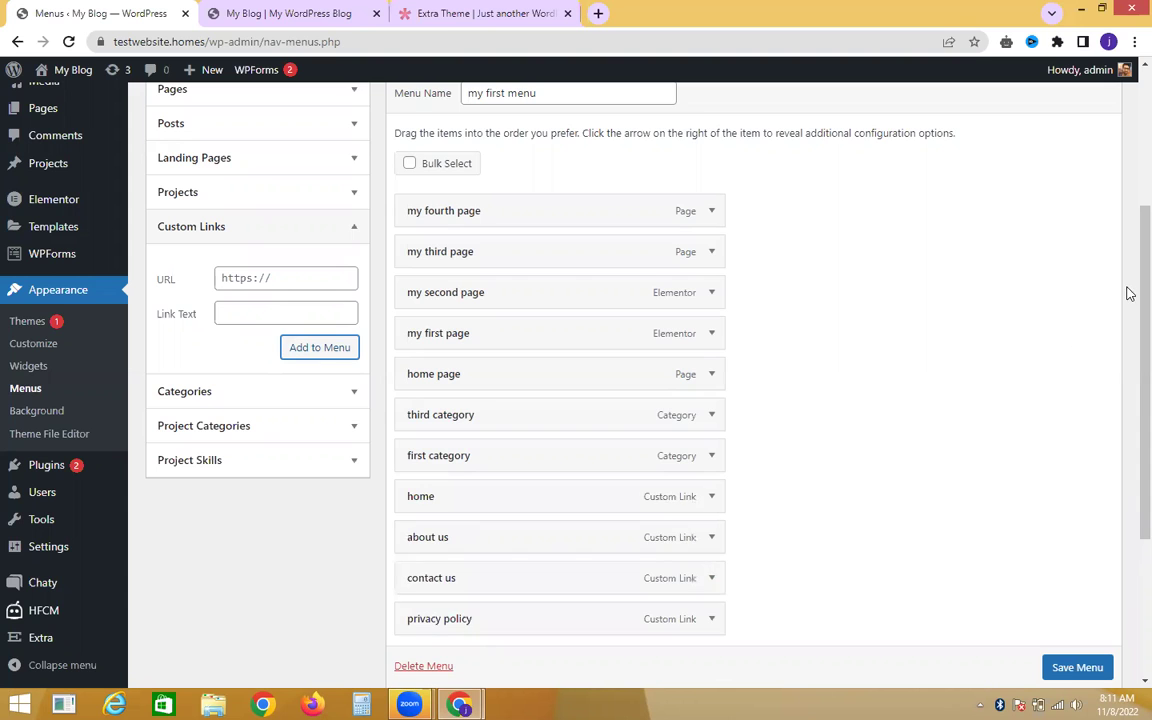
Examine the Pages and Modules dropdowns on the Extra demo site, check the live site's navigation, and return to the menu editor.
{"action": "scroll", "coordinate": [769, 276], "scroll_direction": "down", "scroll_amount": 1}
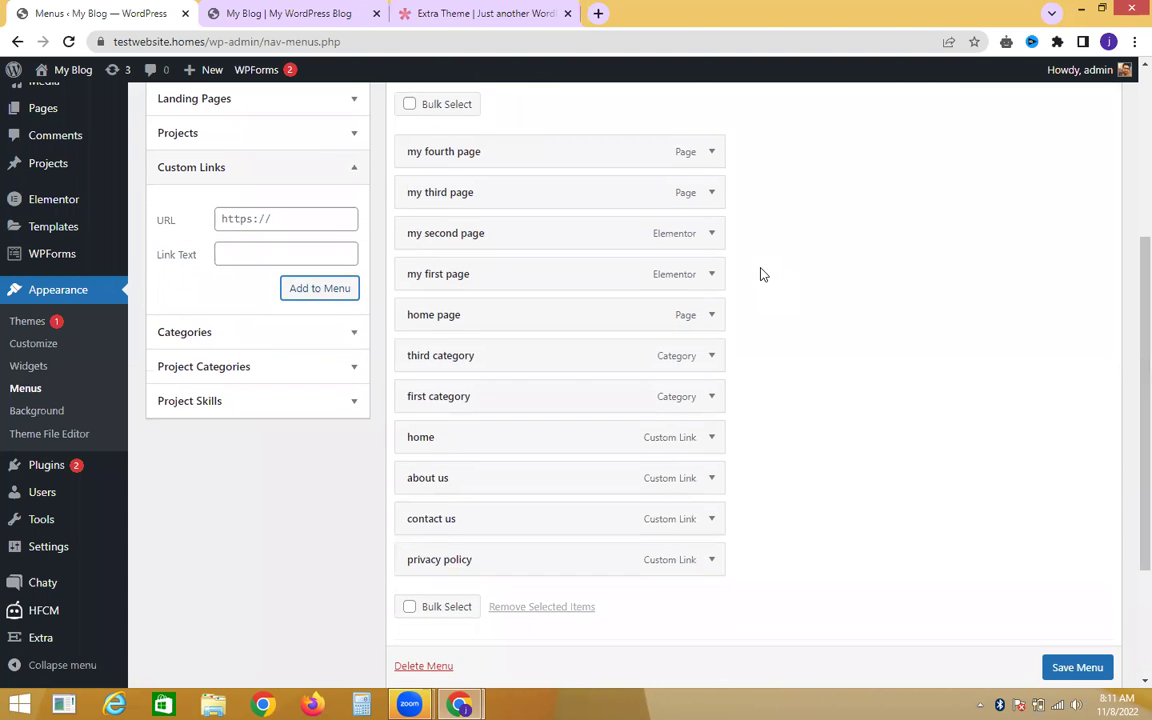
{"action": "left_click", "coordinate": [445, 12]}
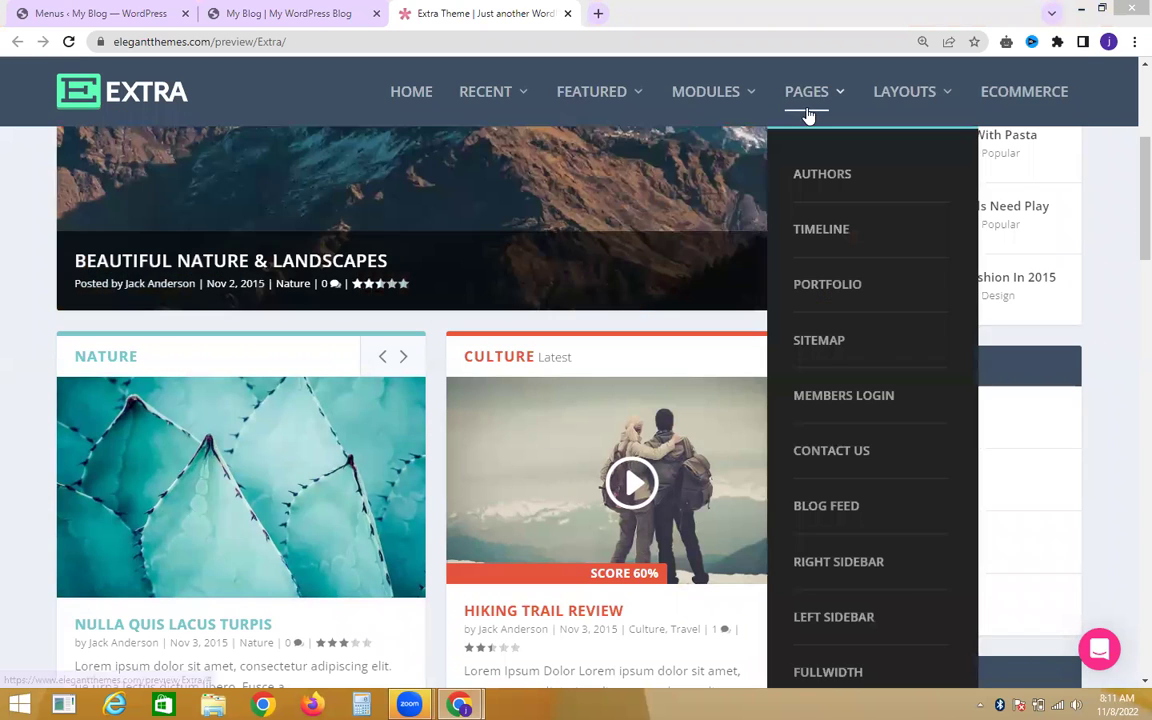
{"action": "mouse_move", "coordinate": [742, 97]}
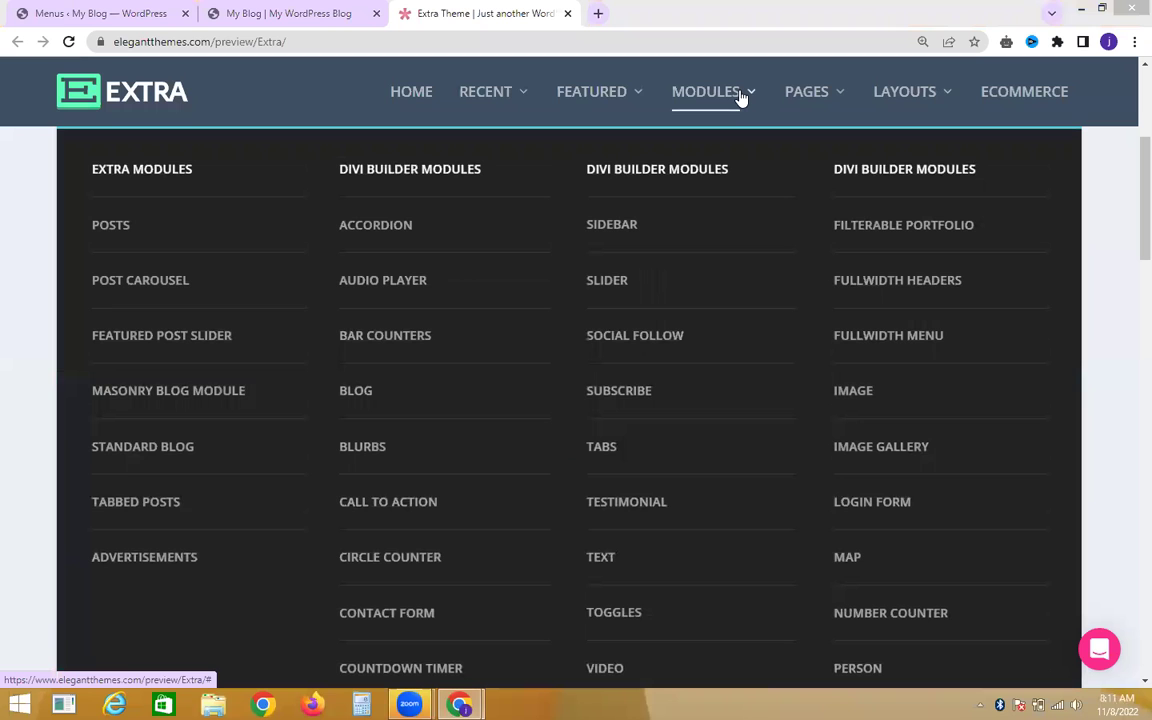
{"action": "left_click", "coordinate": [744, 95]}
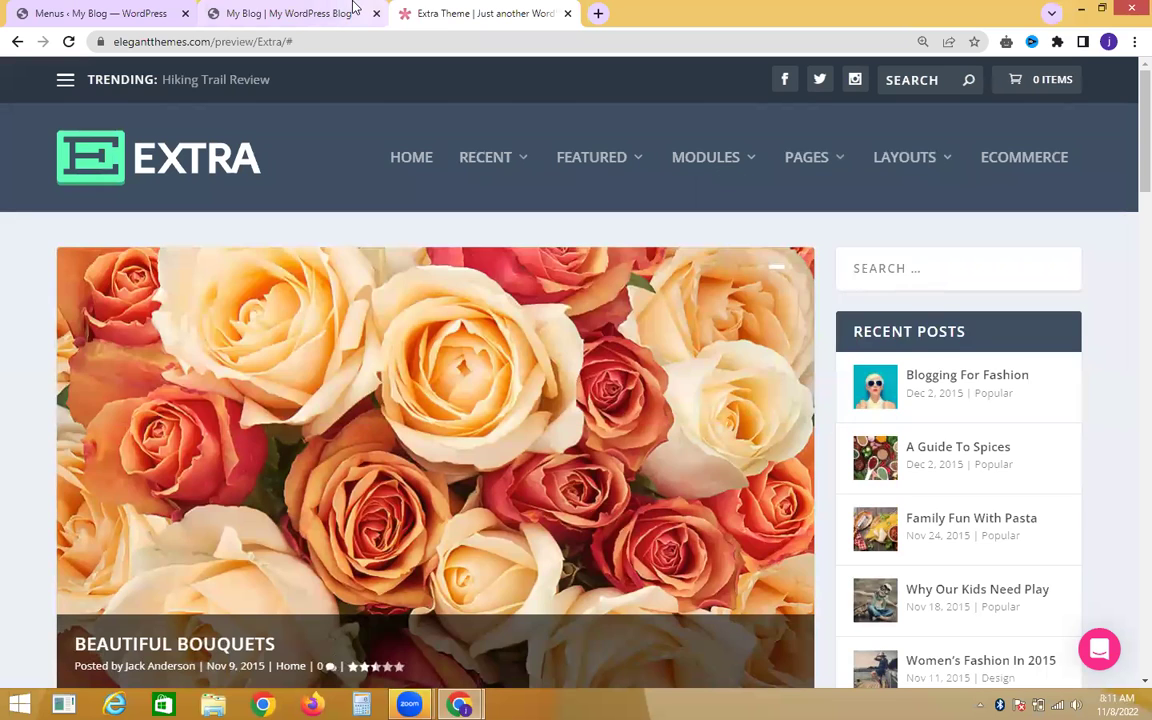
{"action": "left_click", "coordinate": [353, 8]}
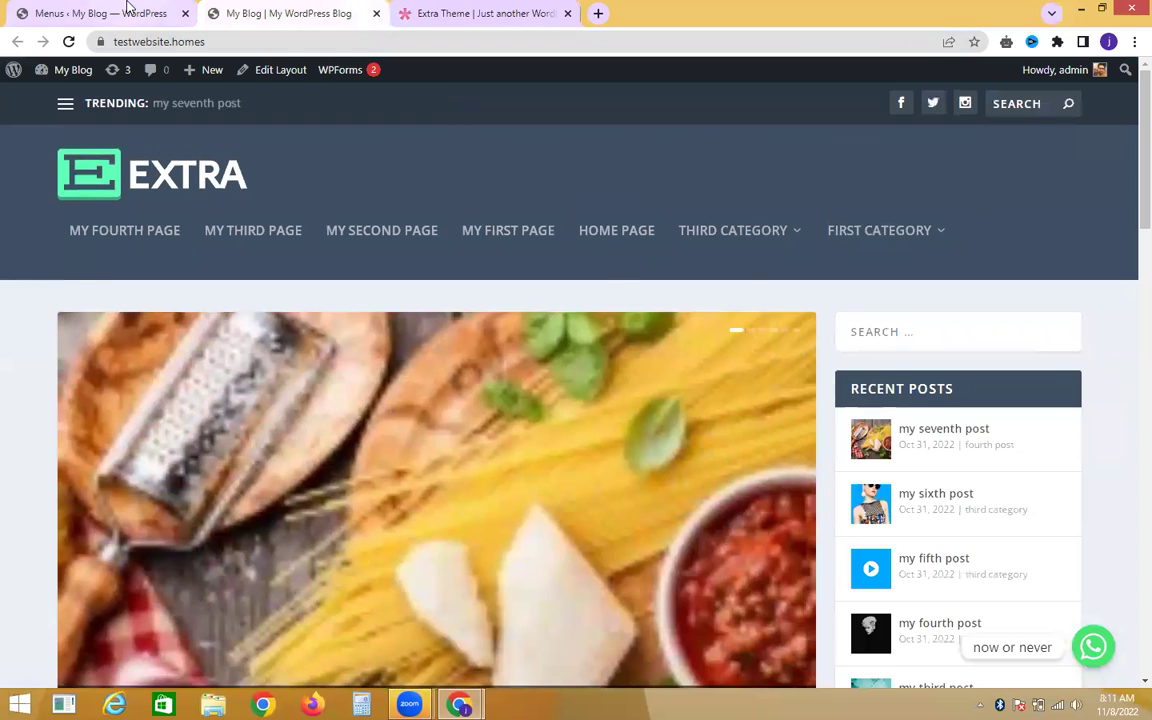
{"action": "left_click", "coordinate": [129, 10]}
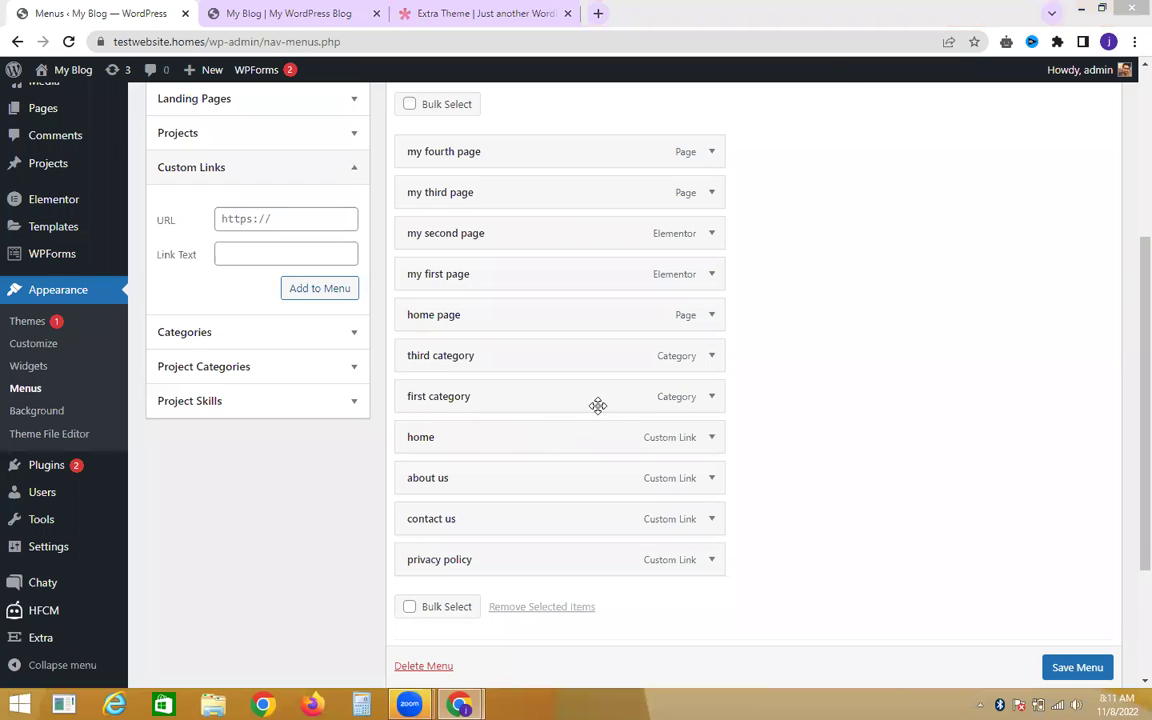
Set the home custom link's Extra Mega Menu option to Mega Menu List.
{"action": "left_click", "coordinate": [712, 440]}
{"action": "left_click", "coordinate": [481, 587]}
{"action": "left_click", "coordinate": [452, 622]}
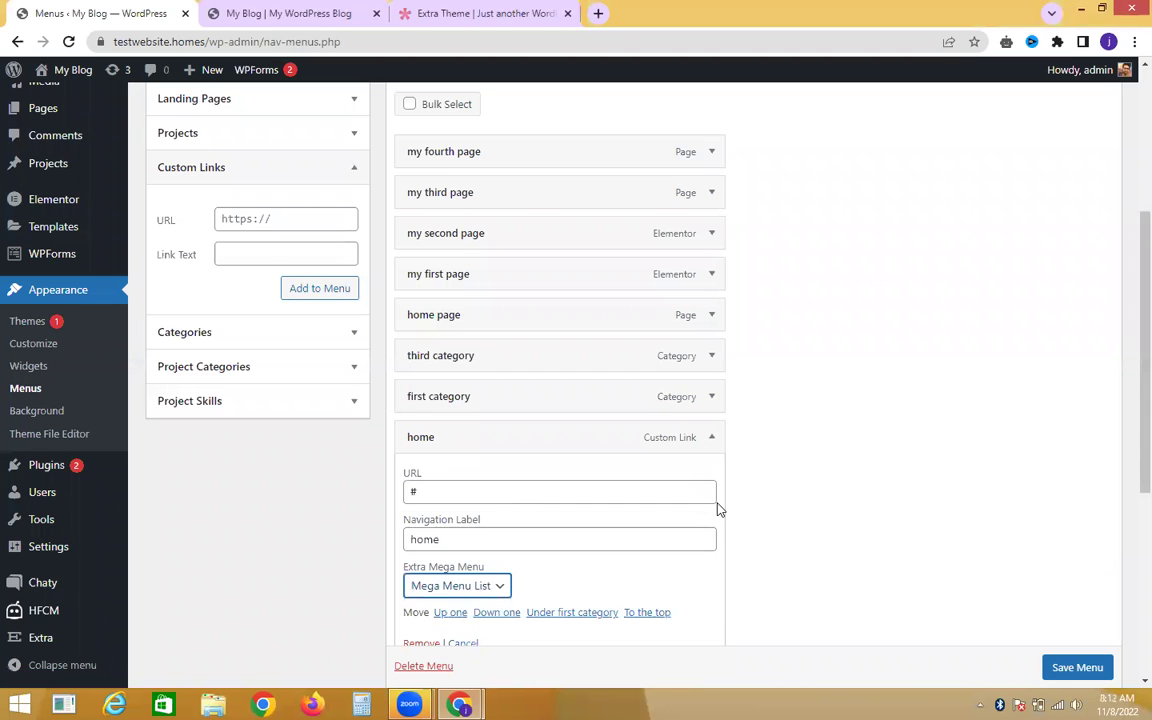
Nest about us, contact us and privacy policy as sub items under home, and save the menu.
{"action": "left_click_drag", "start_coordinate": [1128, 378], "coordinate": [1128, 442]}
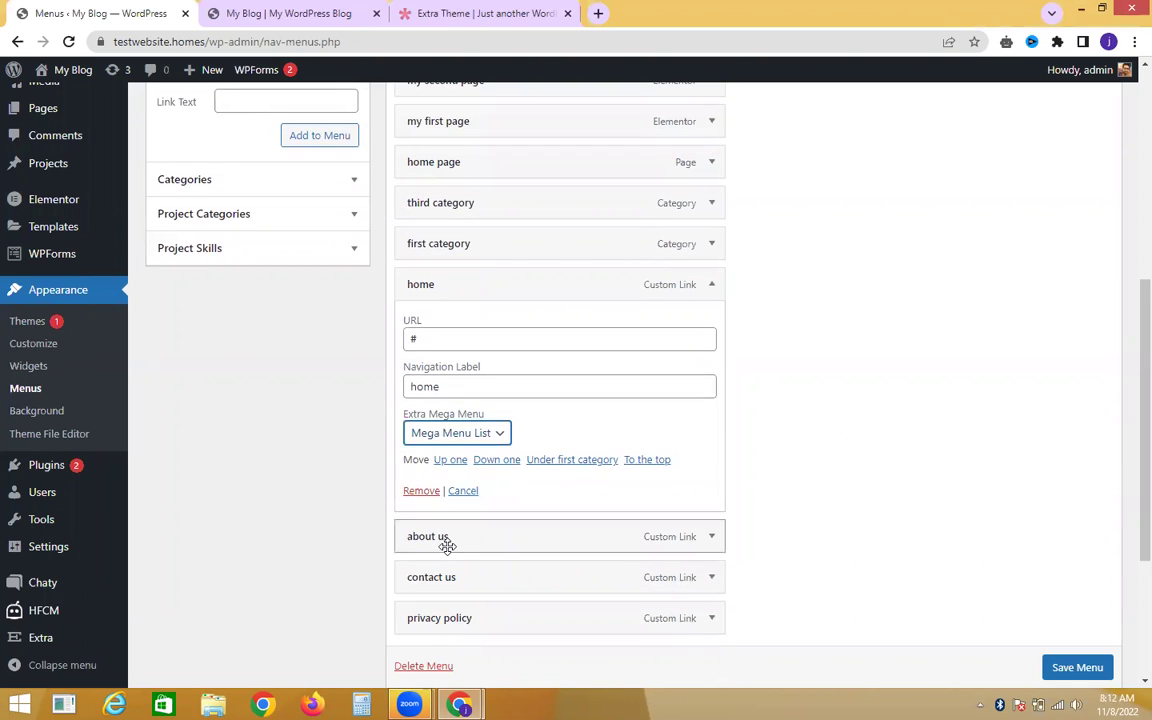
{"action": "left_click_drag", "start_coordinate": [442, 548], "coordinate": [462, 598]}
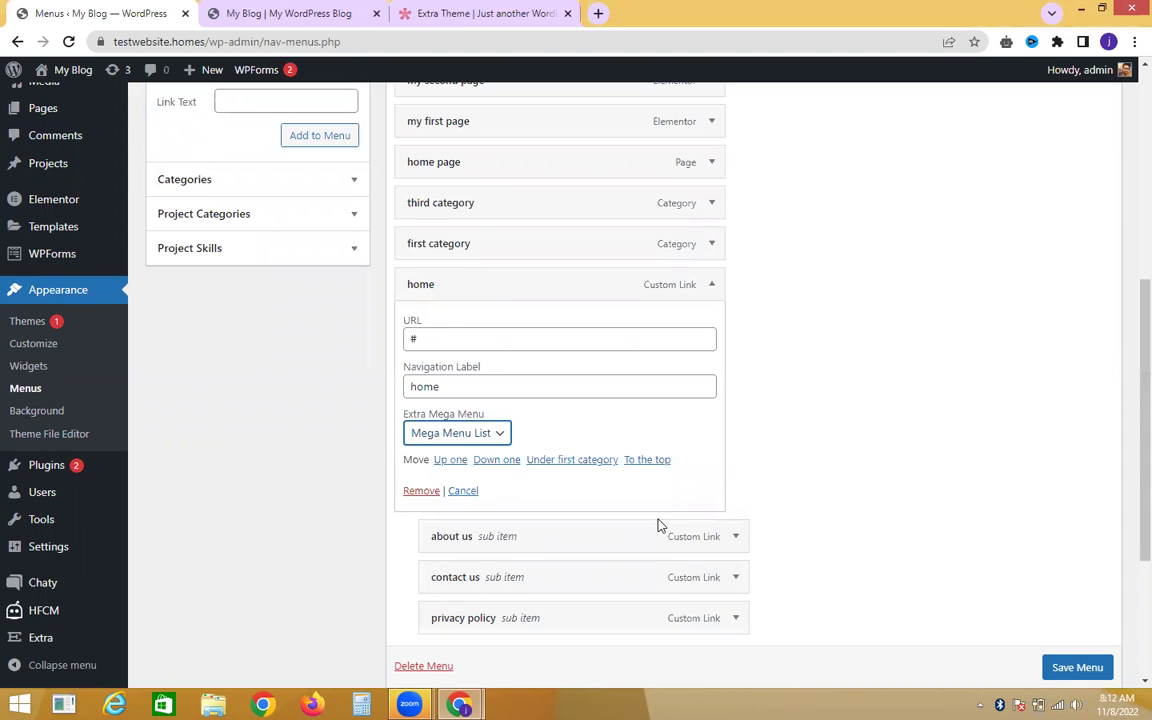
{"action": "scroll", "coordinate": [1129, 391], "scroll_direction": "down", "scroll_amount": 2}
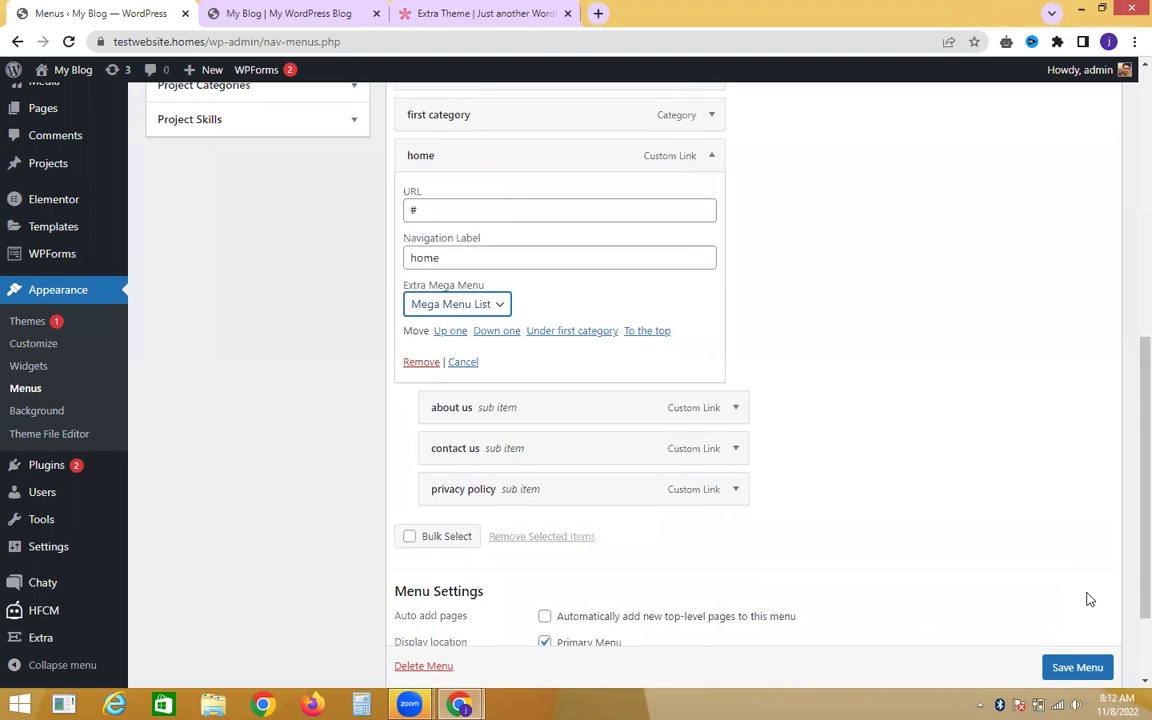
{"action": "scroll", "coordinate": [1077, 640], "scroll_direction": "down", "scroll_amount": 1}
{"action": "left_click", "coordinate": [1077, 667]}
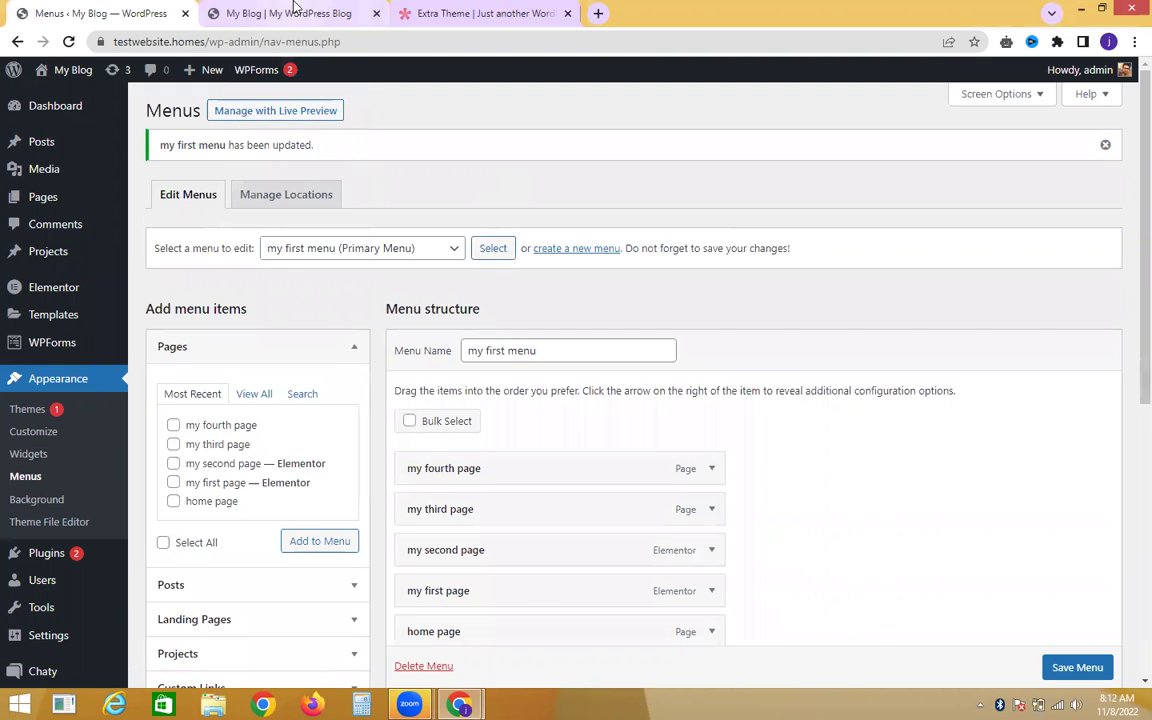
Reload the live site to inspect its Home mega menu and compare it with the Extra demo's Modules dropdown.
{"action": "left_click", "coordinate": [293, 13]}
{"action": "left_click", "coordinate": [71, 41]}
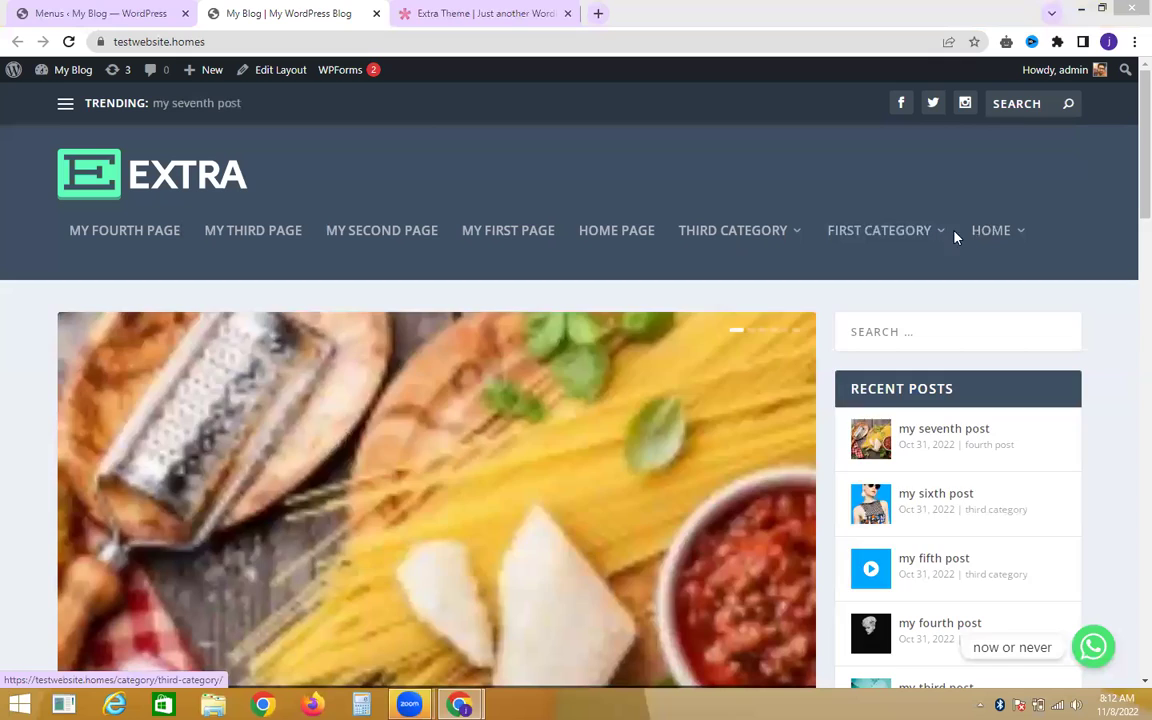
{"action": "mouse_move", "coordinate": [985, 237]}
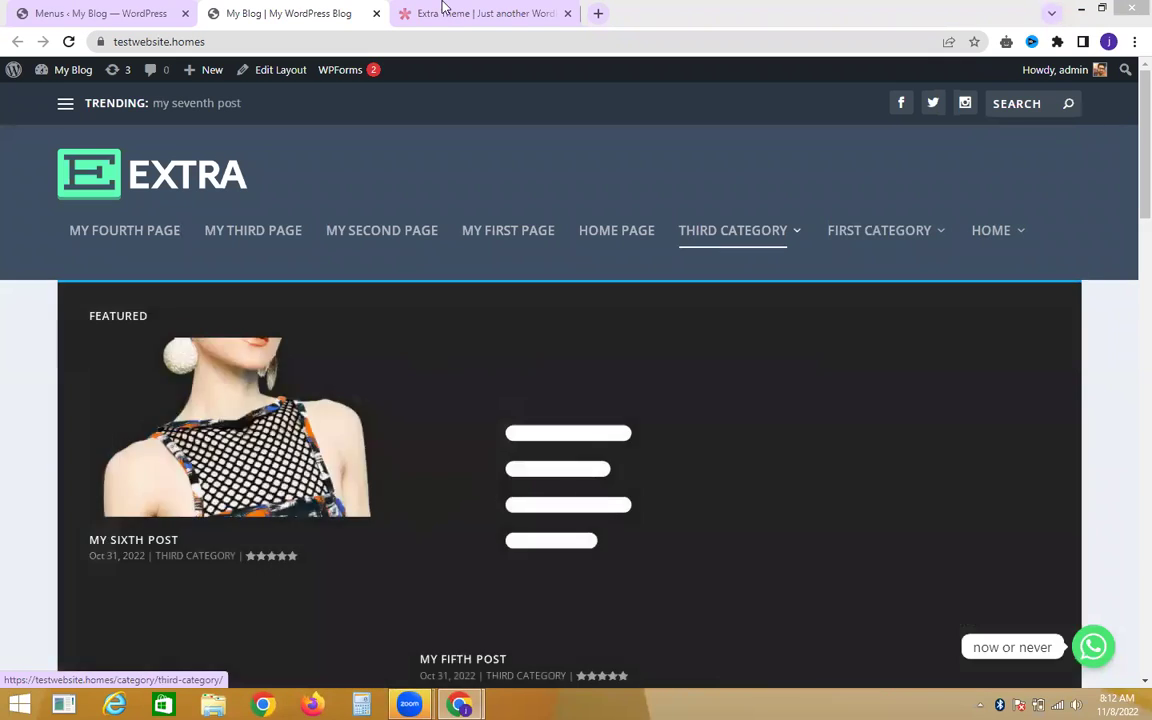
{"action": "left_click", "coordinate": [441, 10]}
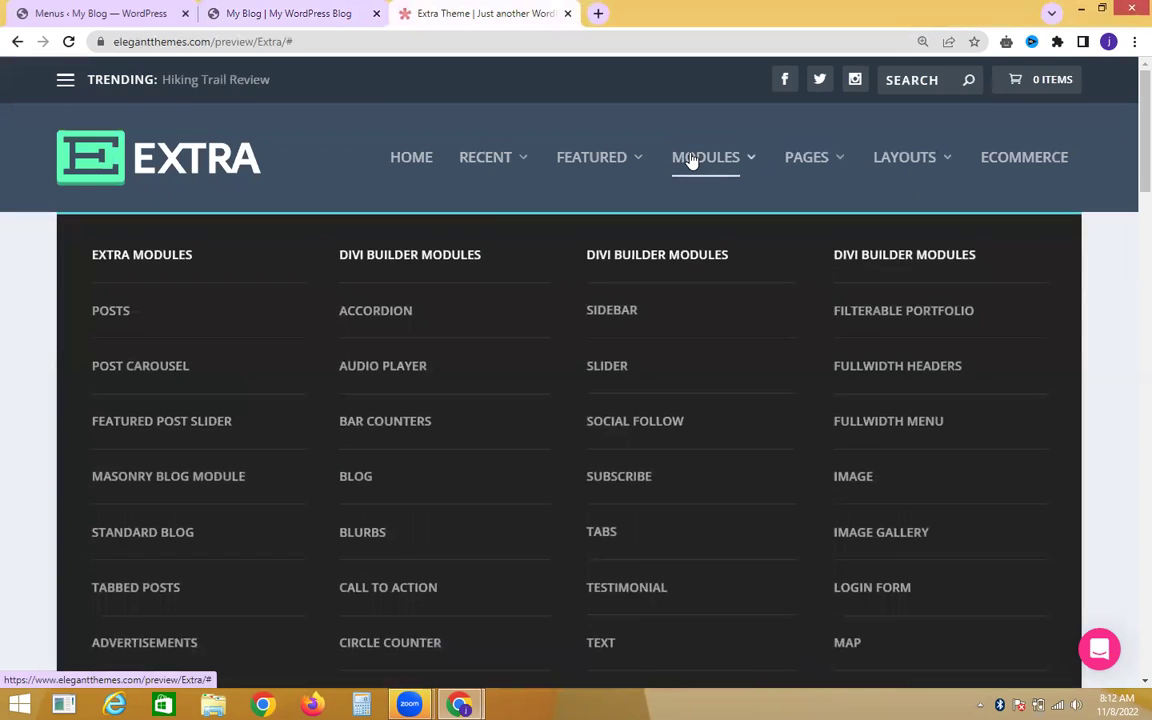
Return to the menu editor and add a custom link with URL # and link text 121 to the menu.
{"action": "mouse_move", "coordinate": [314, 223]}
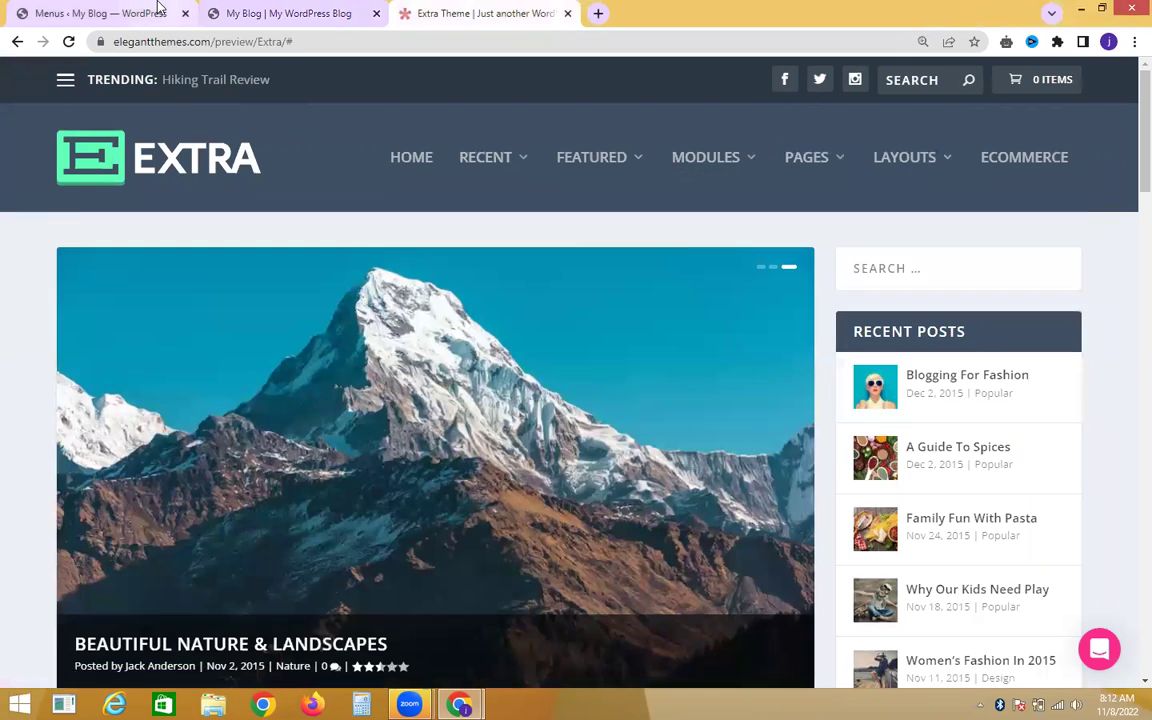
{"action": "left_click", "coordinate": [157, 10]}
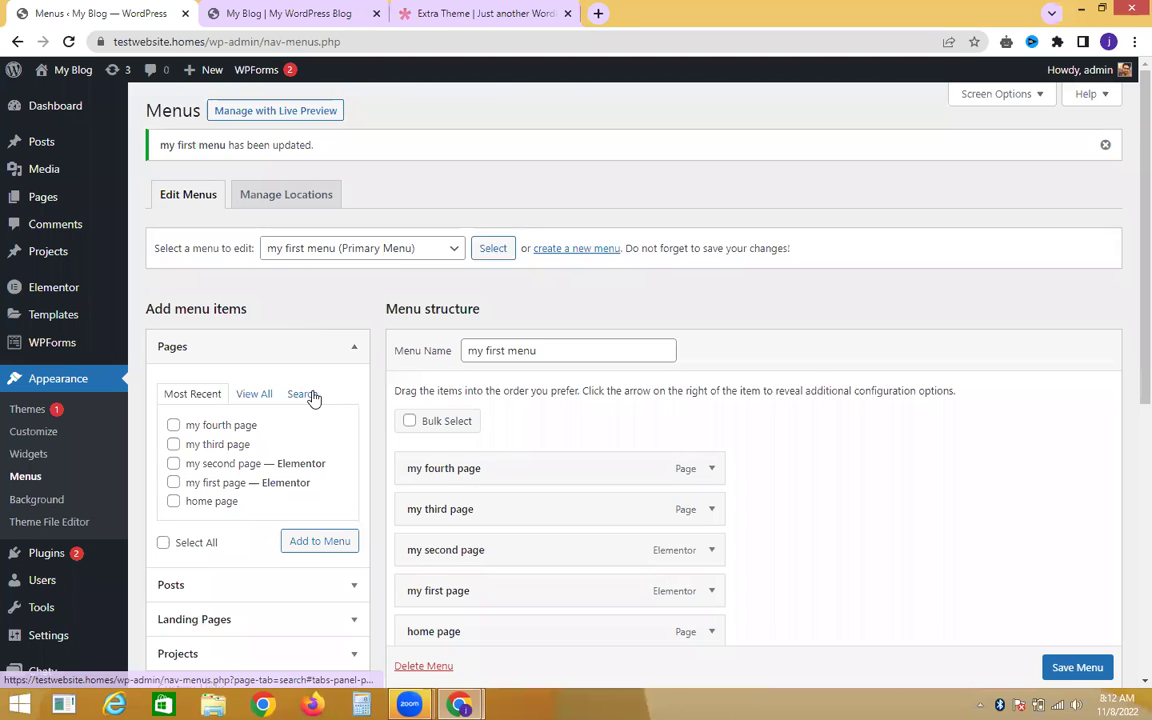
{"action": "scroll", "coordinate": [1130, 295], "scroll_direction": "down", "scroll_amount": 1}
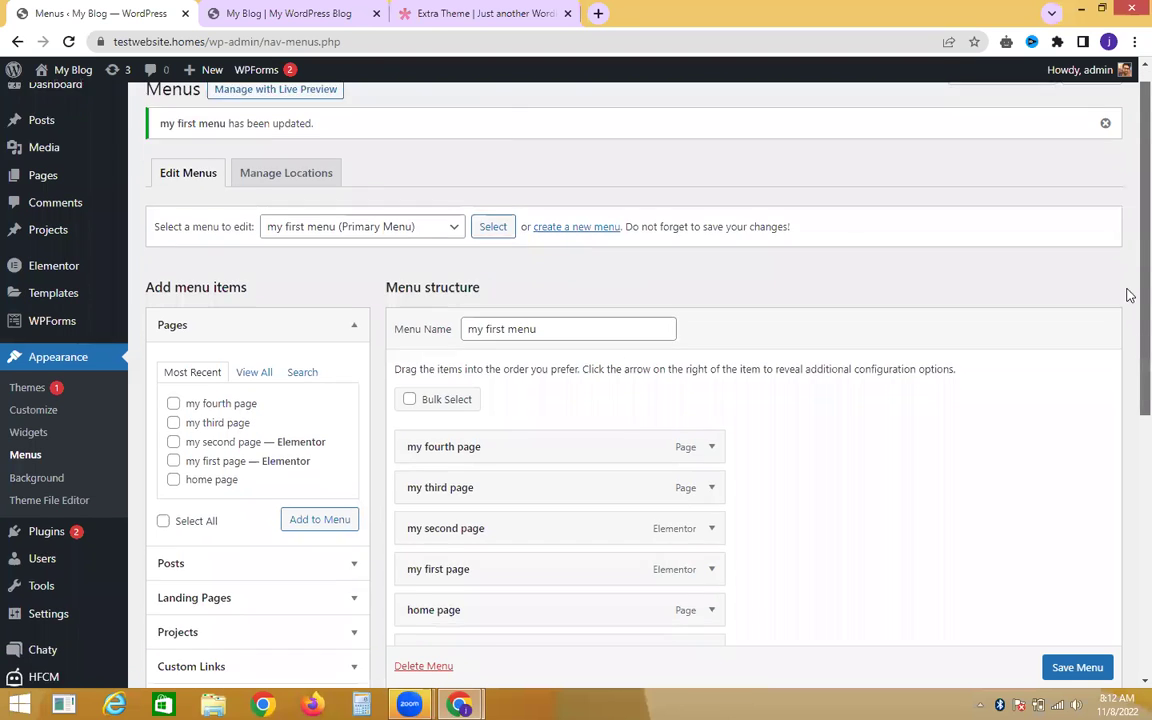
{"action": "scroll", "coordinate": [1130, 295], "scroll_direction": "down", "scroll_amount": 3}
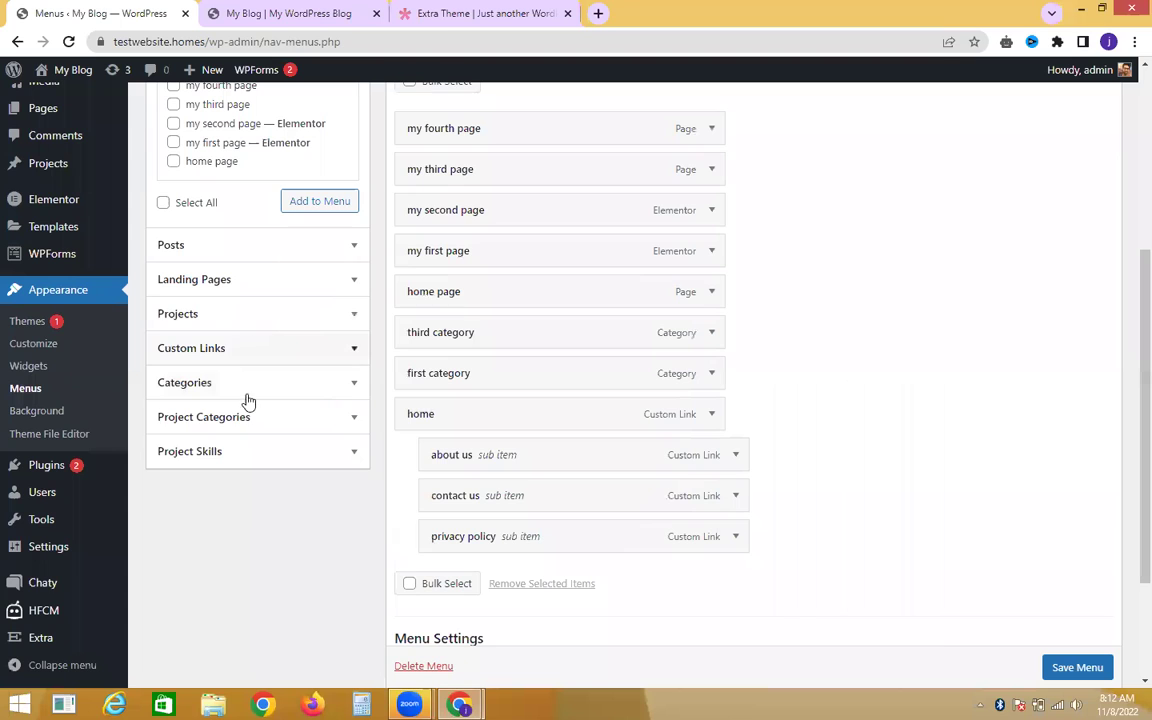
{"action": "left_click", "coordinate": [247, 349]}
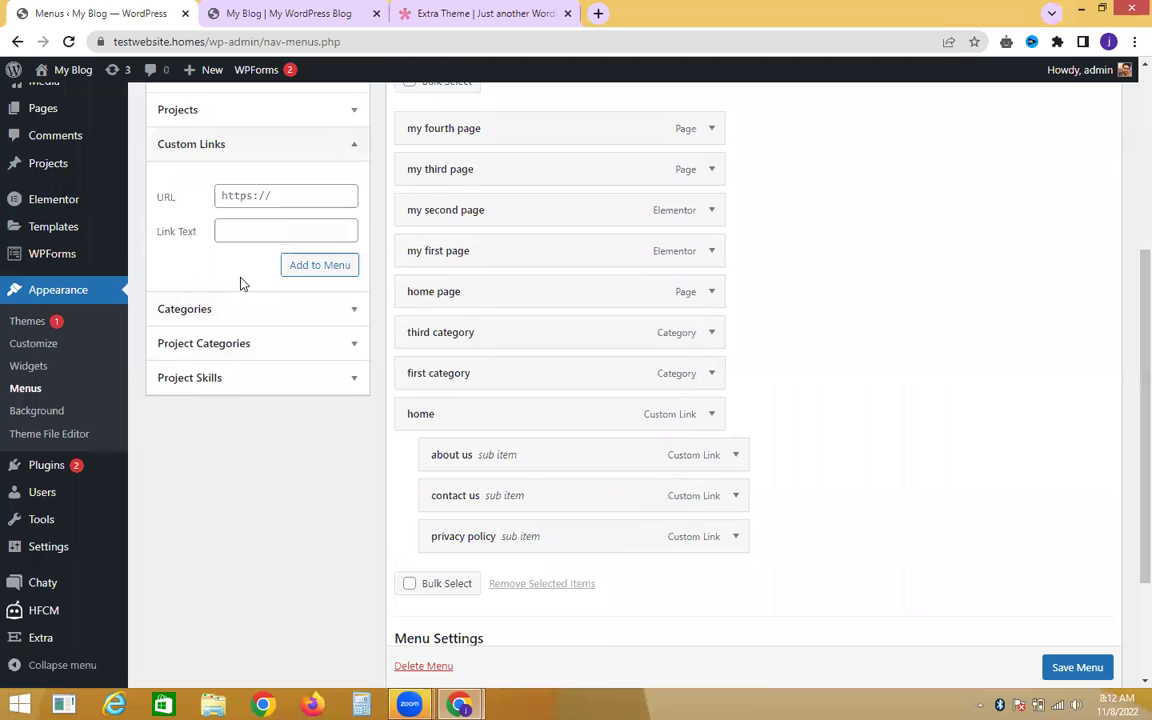
{"action": "left_click", "coordinate": [271, 204]}
{"action": "type", "text": "#"}
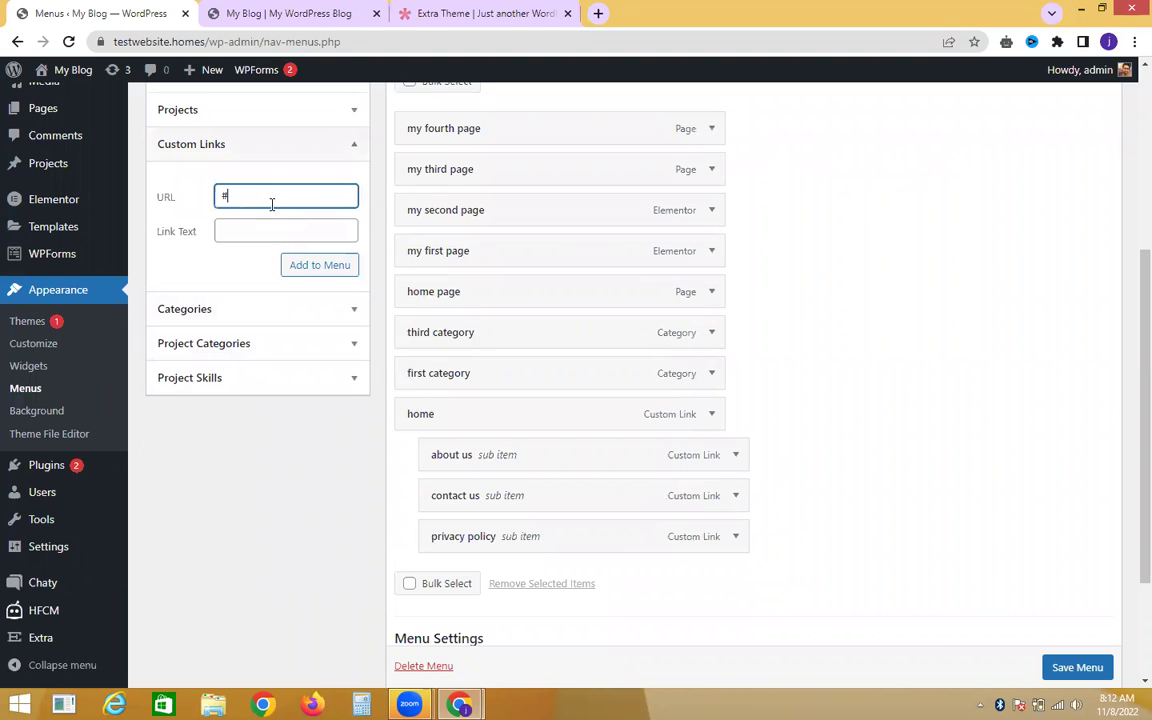
{"action": "left_click", "coordinate": [258, 230]}
{"action": "type", "text": "121"}
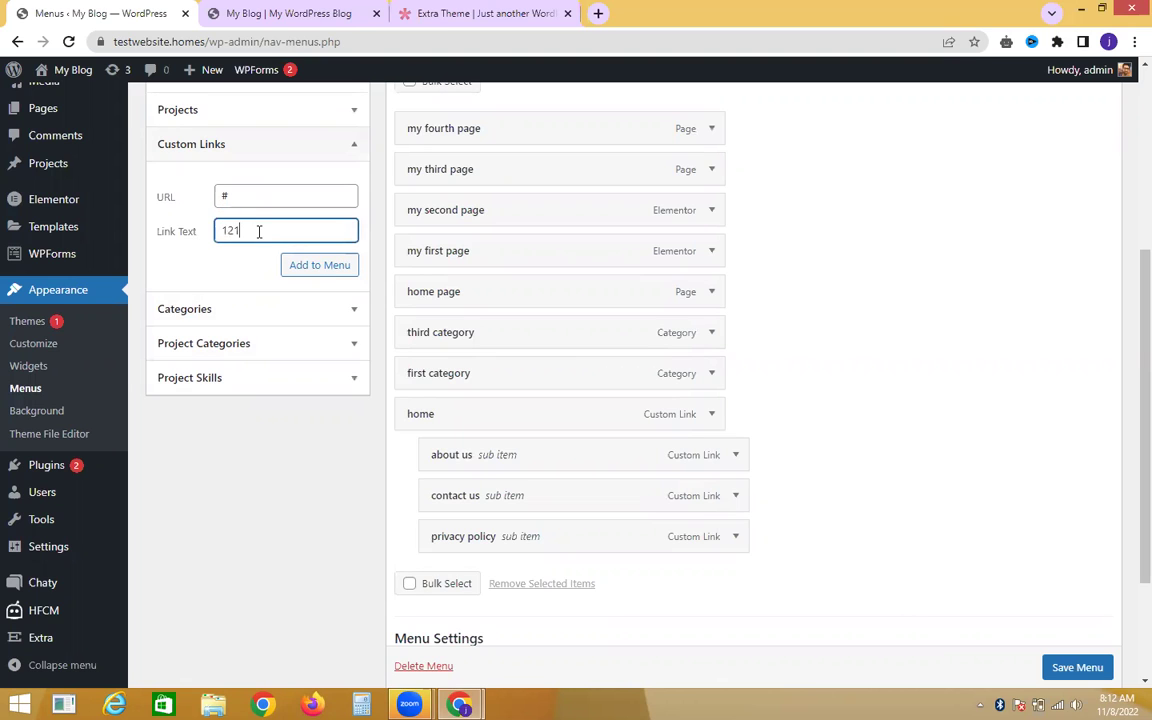
{"action": "left_click", "coordinate": [299, 272]}
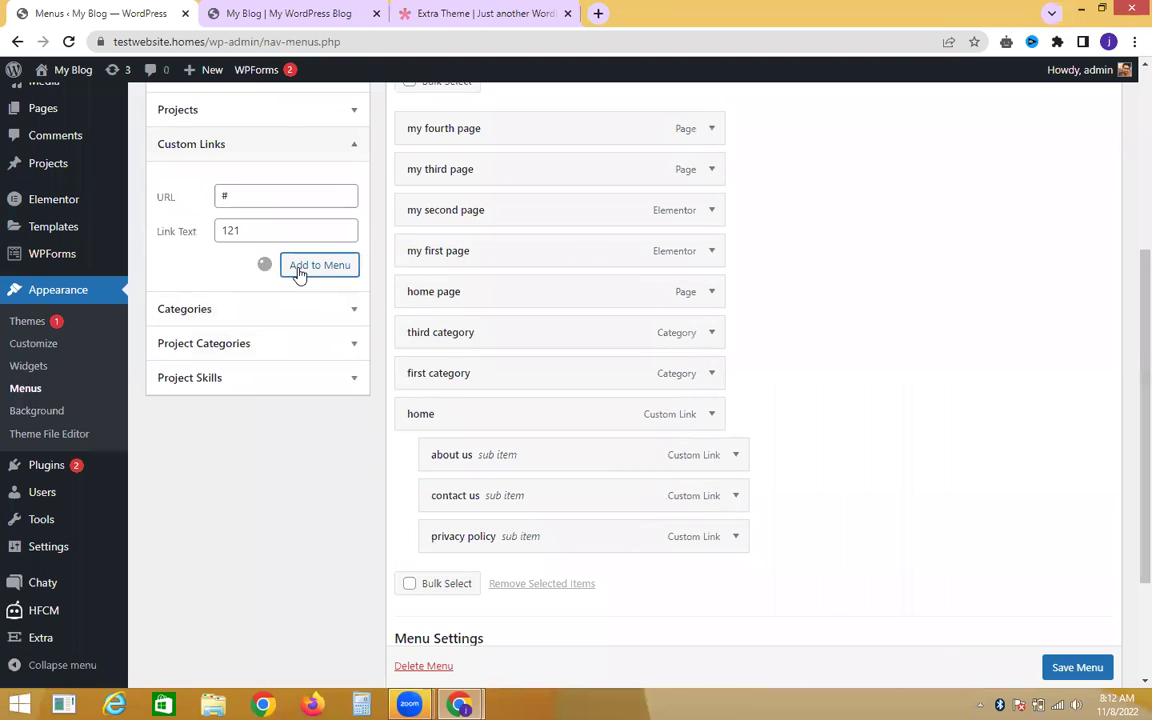
Add a custom link with URL # and link text 122 to the menu.
{"action": "left_click", "coordinate": [250, 187]}
{"action": "type", "text": "#"}
{"action": "left_click", "coordinate": [234, 235]}
{"action": "type", "text": "12"}
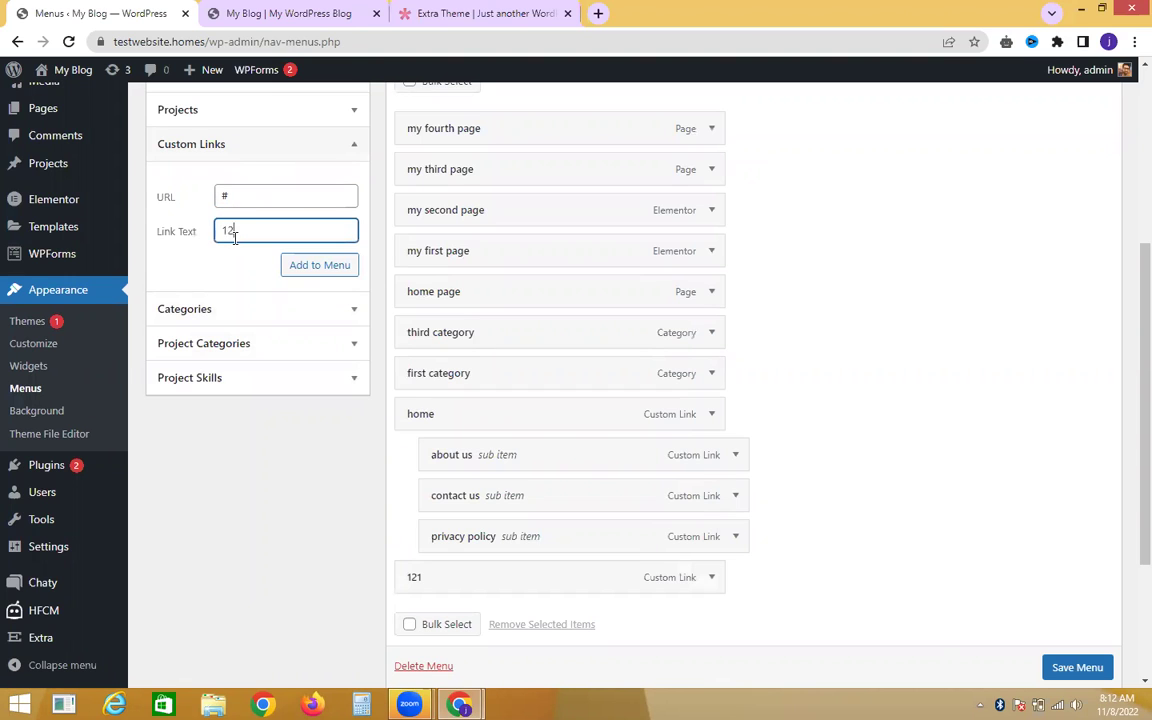
{"action": "type", "text": "2"}
{"action": "left_click", "coordinate": [318, 272]}
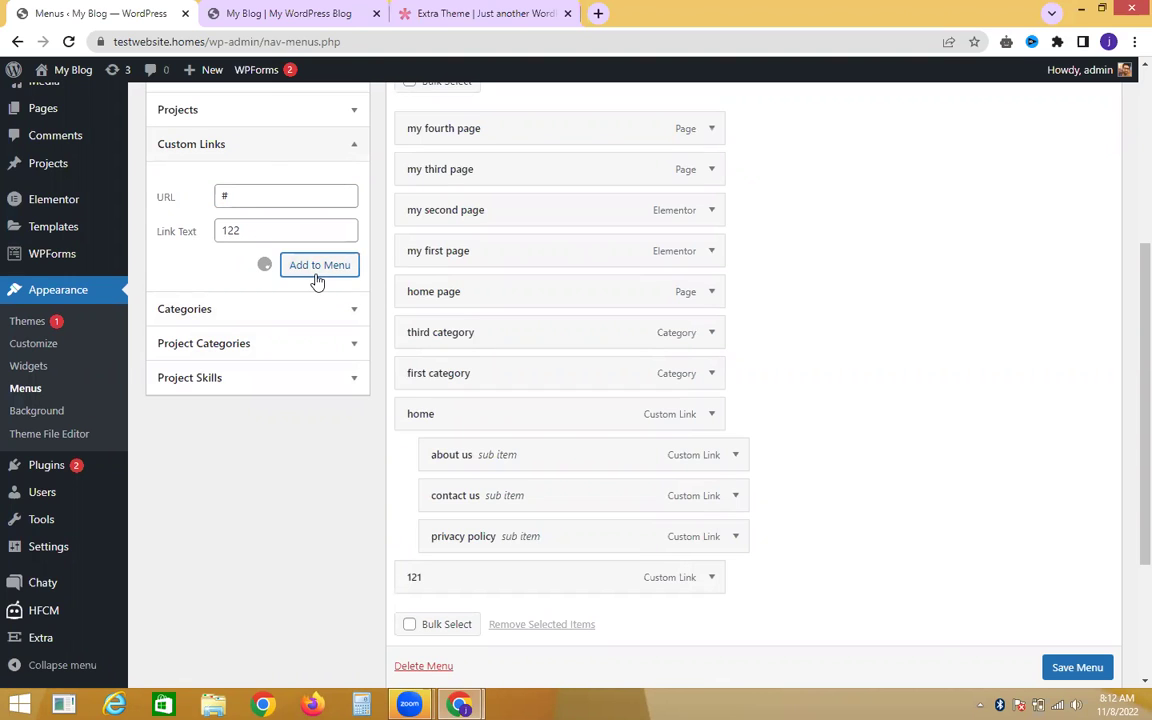
Add a custom link with URL # and link text 123 to the menu.
{"action": "left_click", "coordinate": [298, 206]}
{"action": "type", "text": "#"}
{"action": "type", "text": "123"}
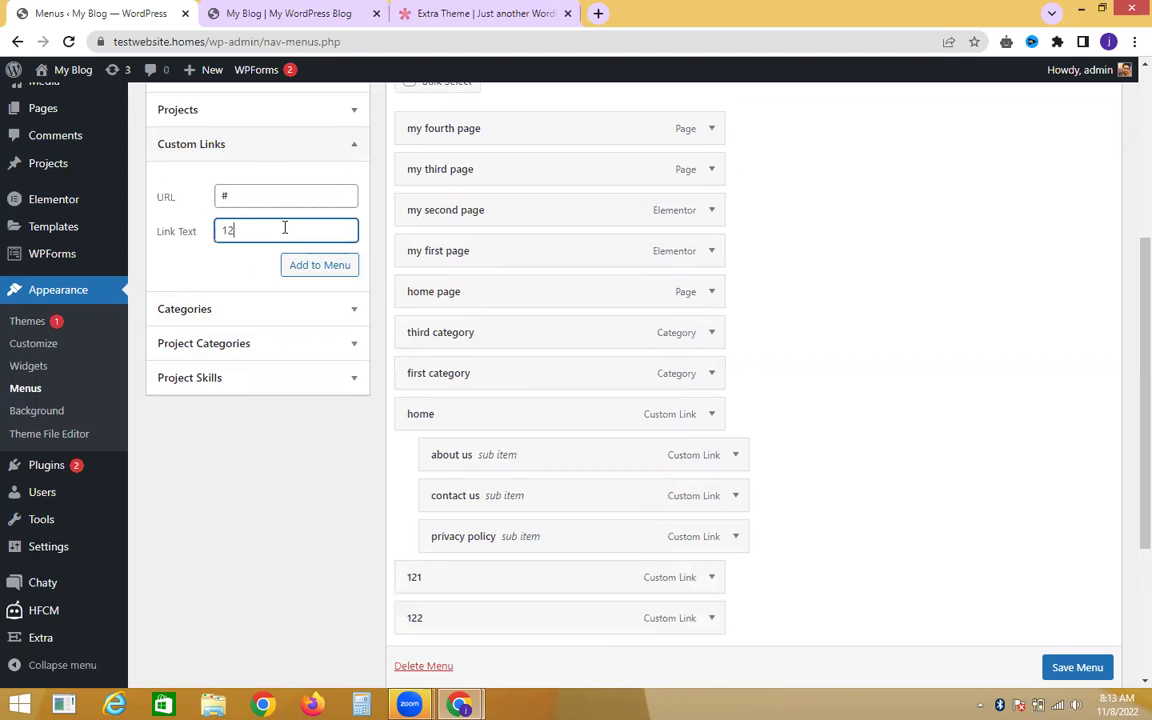
{"action": "left_click", "coordinate": [298, 270]}
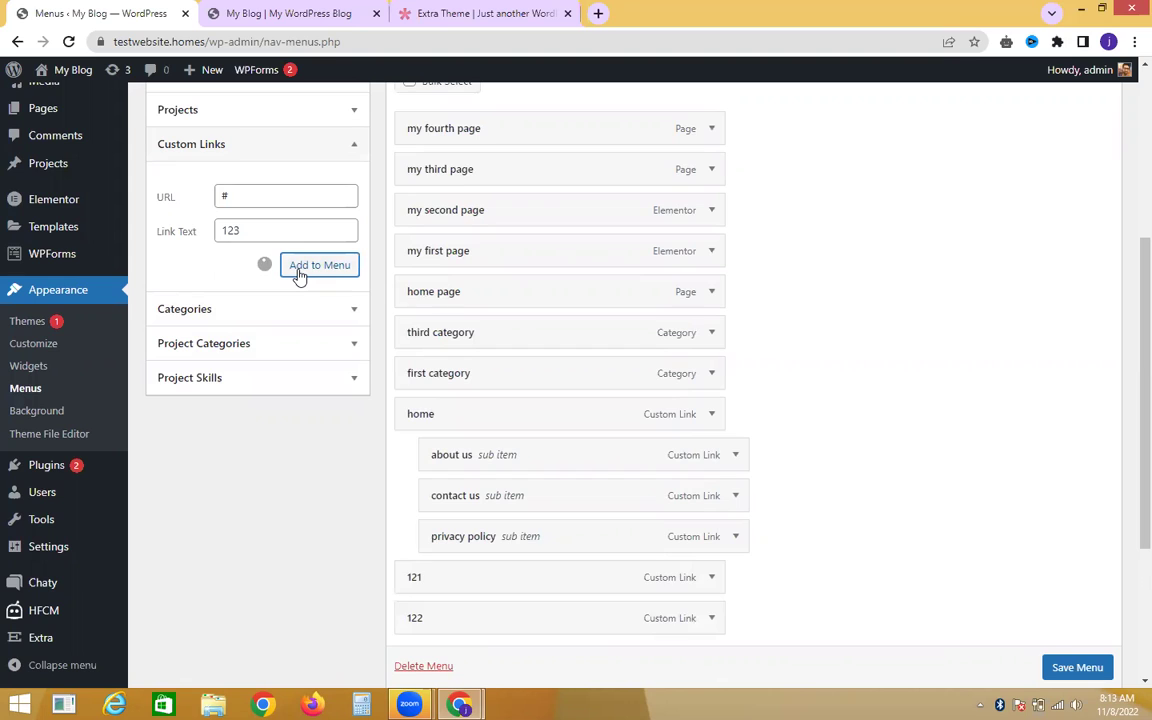
Add a custom link with URL # and link text 124 to the menu.
{"action": "left_click", "coordinate": [277, 190]}
{"action": "type", "text": "#"}
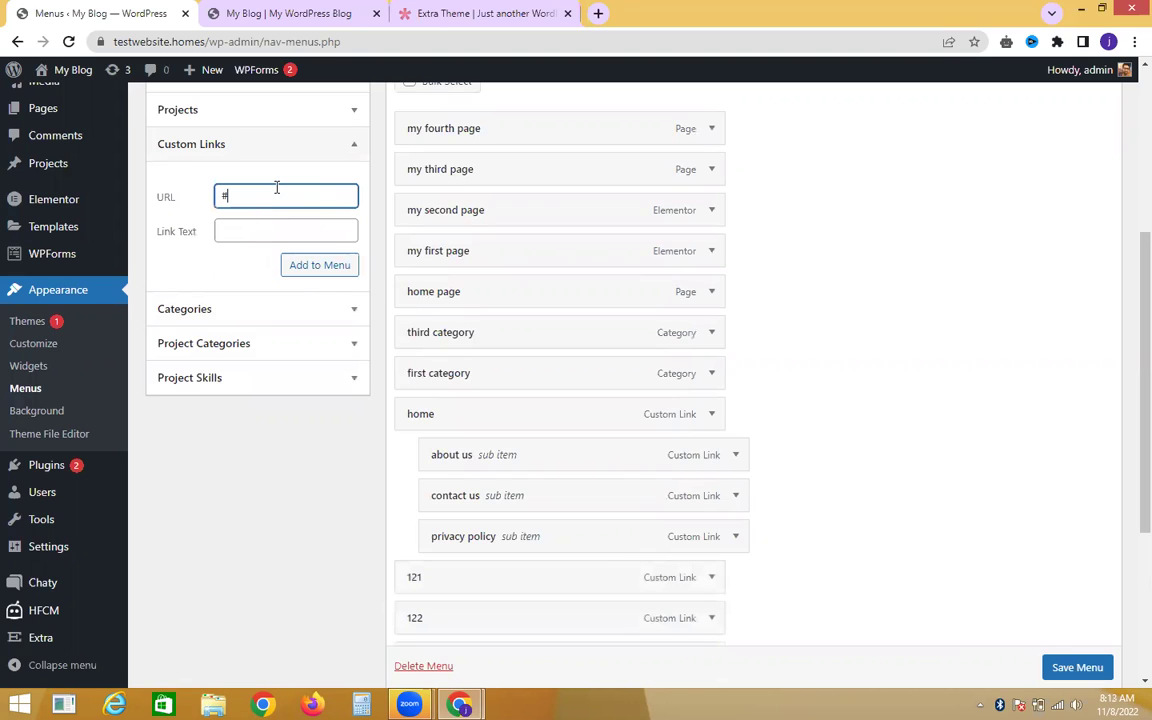
{"action": "left_click", "coordinate": [270, 229]}
{"action": "type", "text": "124"}
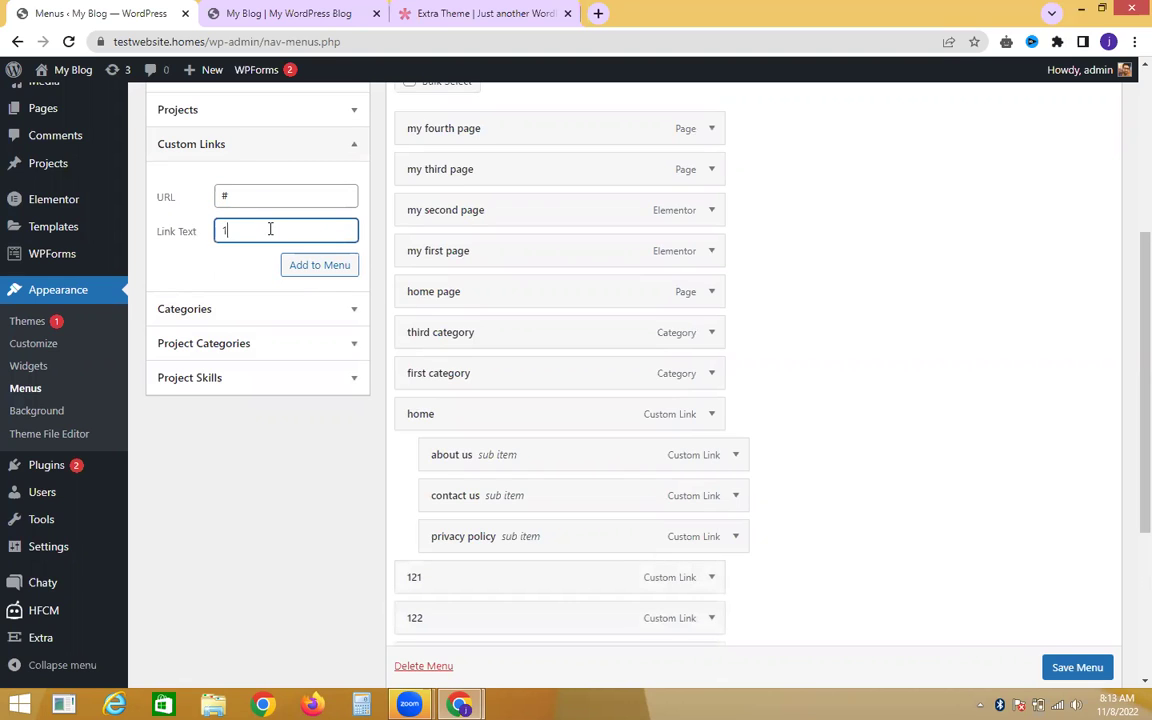
{"action": "left_click", "coordinate": [300, 262]}
Add a custom link with URL # and link text 125 to the menu.
{"action": "left_click", "coordinate": [266, 193]}
{"action": "type", "text": "#"}
{"action": "left_click", "coordinate": [254, 223]}
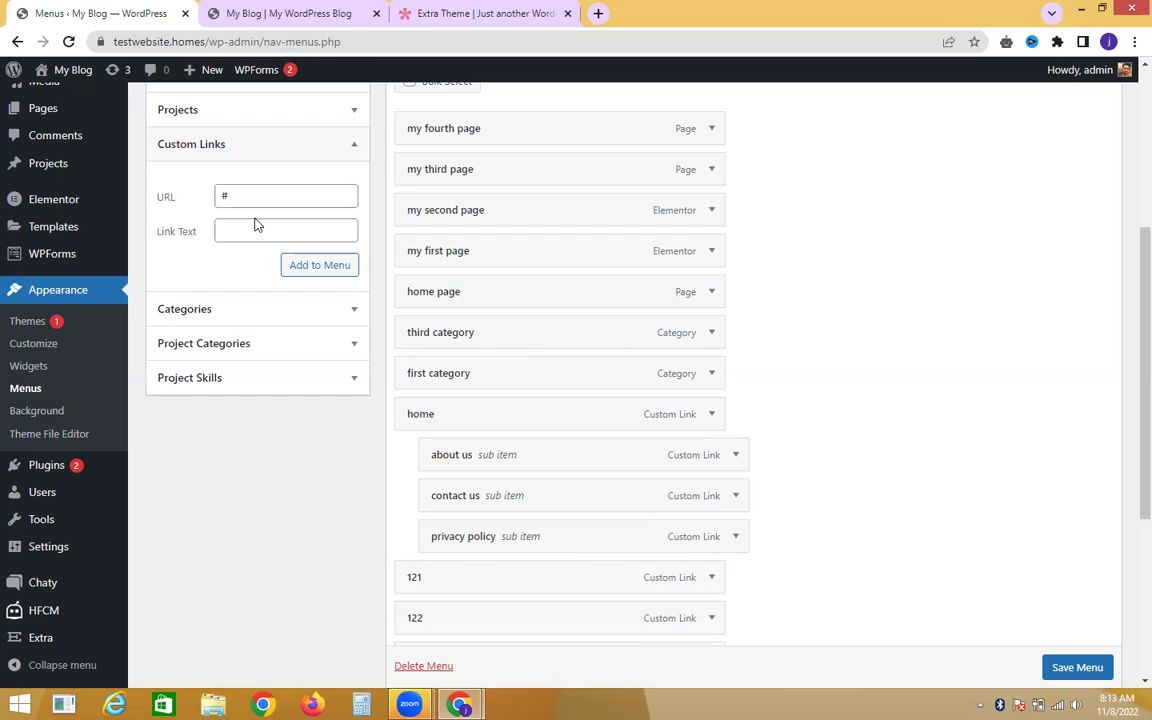
{"action": "left_click", "coordinate": [251, 231]}
{"action": "type", "text": "124"}
{"action": "key", "text": "BackSpace"}
{"action": "type", "text": "5"}
{"action": "left_click", "coordinate": [297, 268]}
Add a custom link with URL # and link text 126 to the menu.
{"action": "left_click", "coordinate": [278, 201]}
{"action": "type", "text": "#"}
{"action": "left_click", "coordinate": [260, 228]}
{"action": "type", "text": "126"}
{"action": "left_click", "coordinate": [302, 277]}
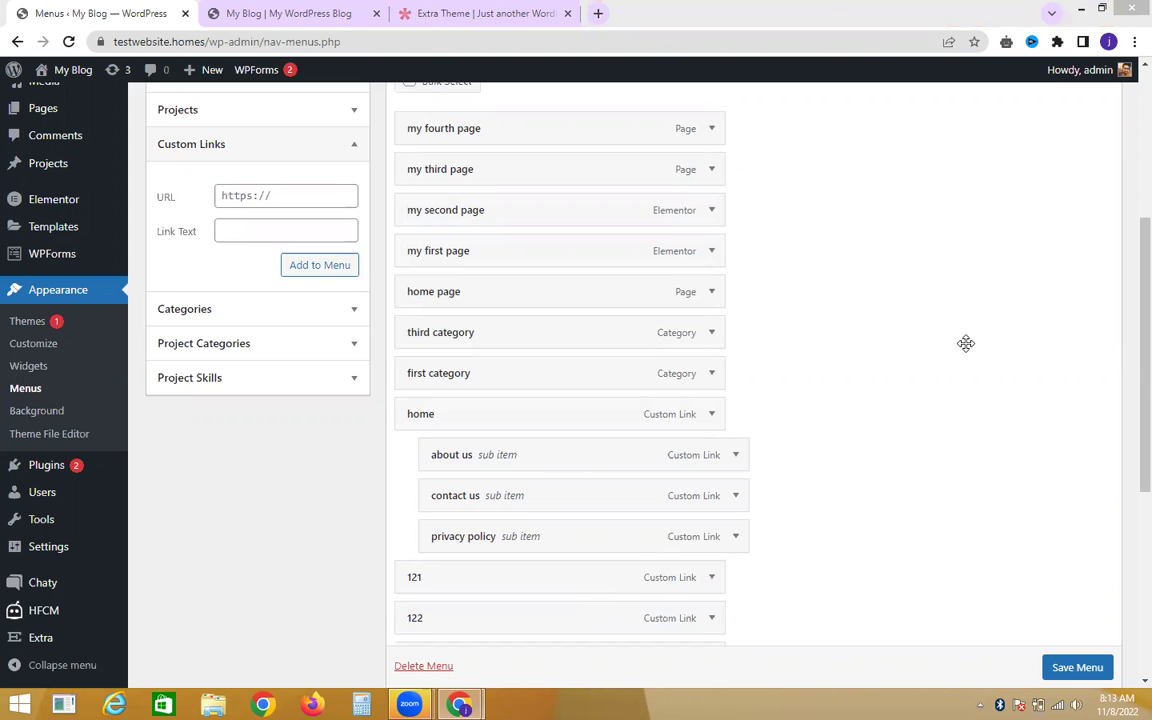
Nest links 121 and 122 as sub items under about us, and 123 and 124 under contact us.
{"action": "scroll", "coordinate": [1130, 330], "scroll_direction": "down", "scroll_amount": 4}
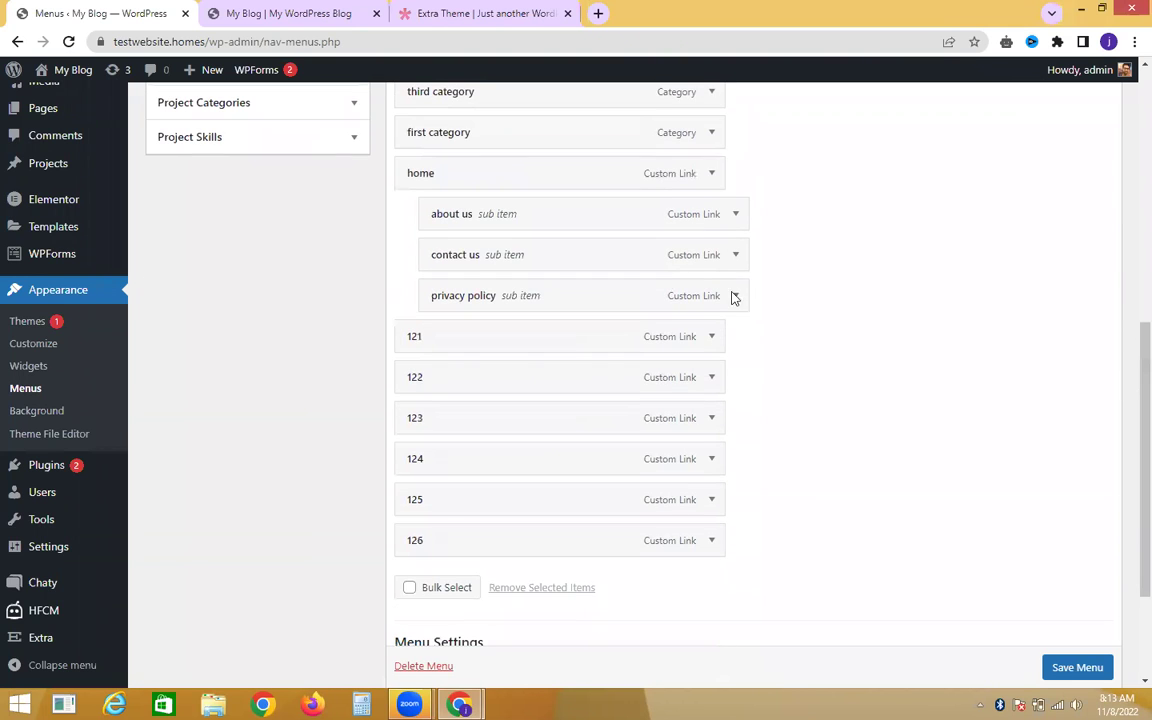
{"action": "left_click_drag", "start_coordinate": [494, 345], "coordinate": [556, 258]}
{"action": "left_click_drag", "start_coordinate": [459, 388], "coordinate": [512, 303]}
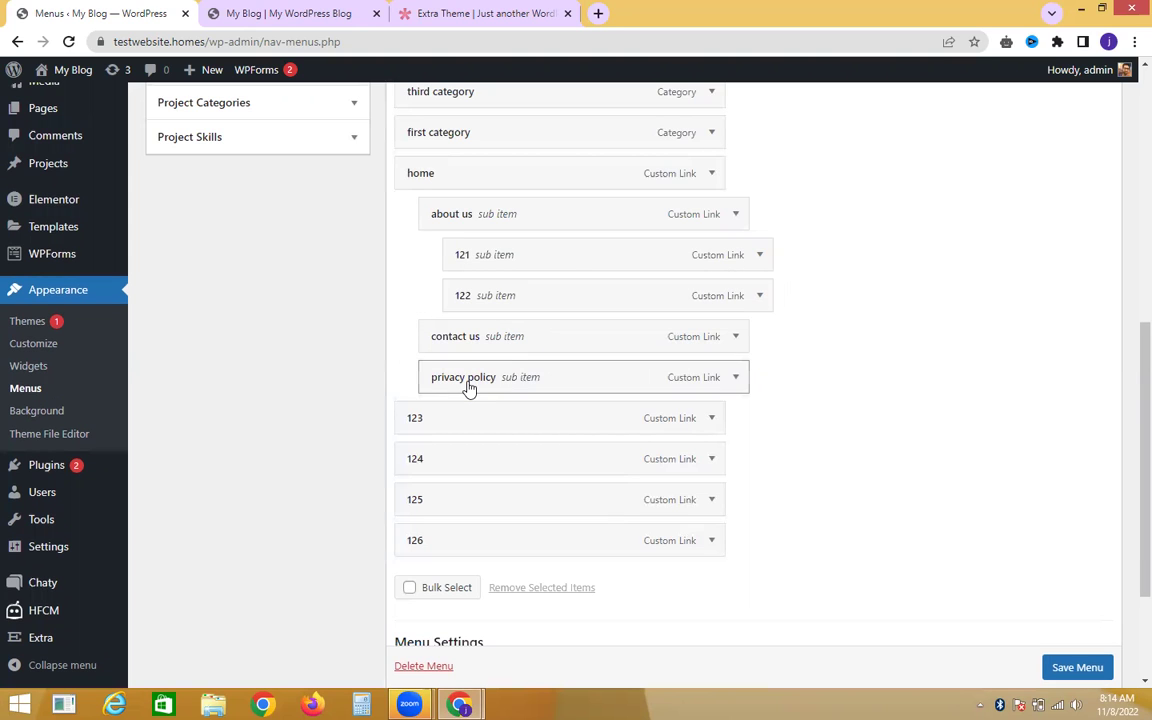
{"action": "left_click_drag", "start_coordinate": [455, 406], "coordinate": [528, 360]}
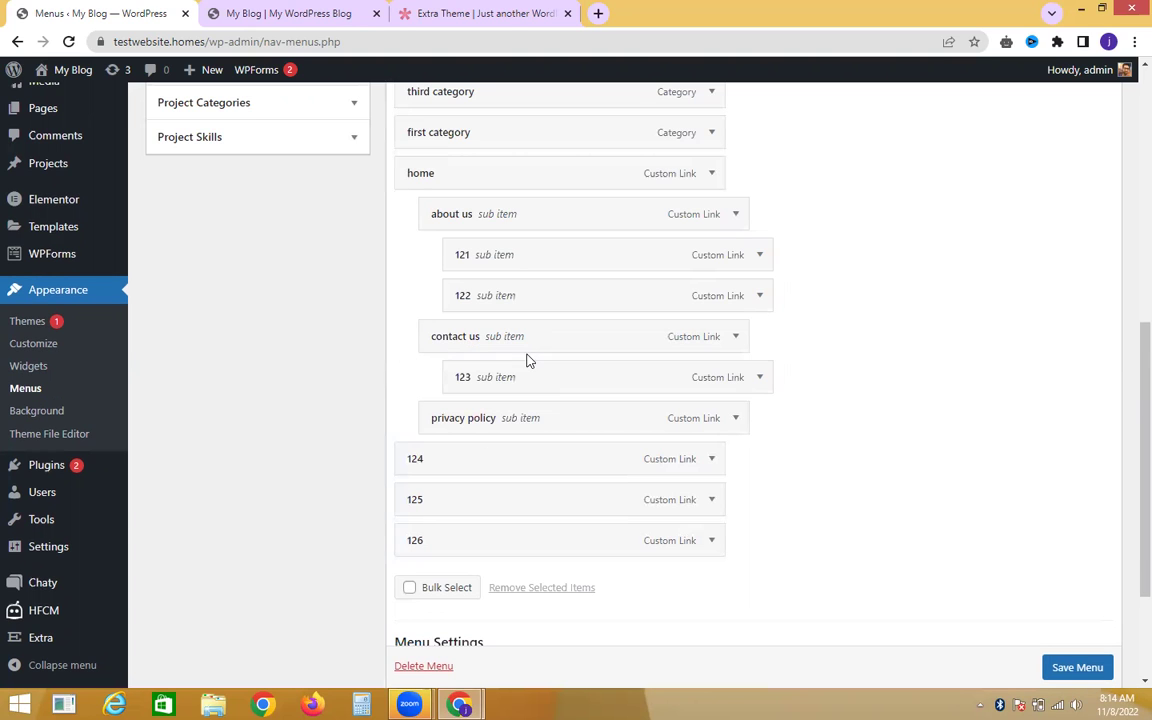
{"action": "left_click_drag", "start_coordinate": [478, 463], "coordinate": [540, 412]}
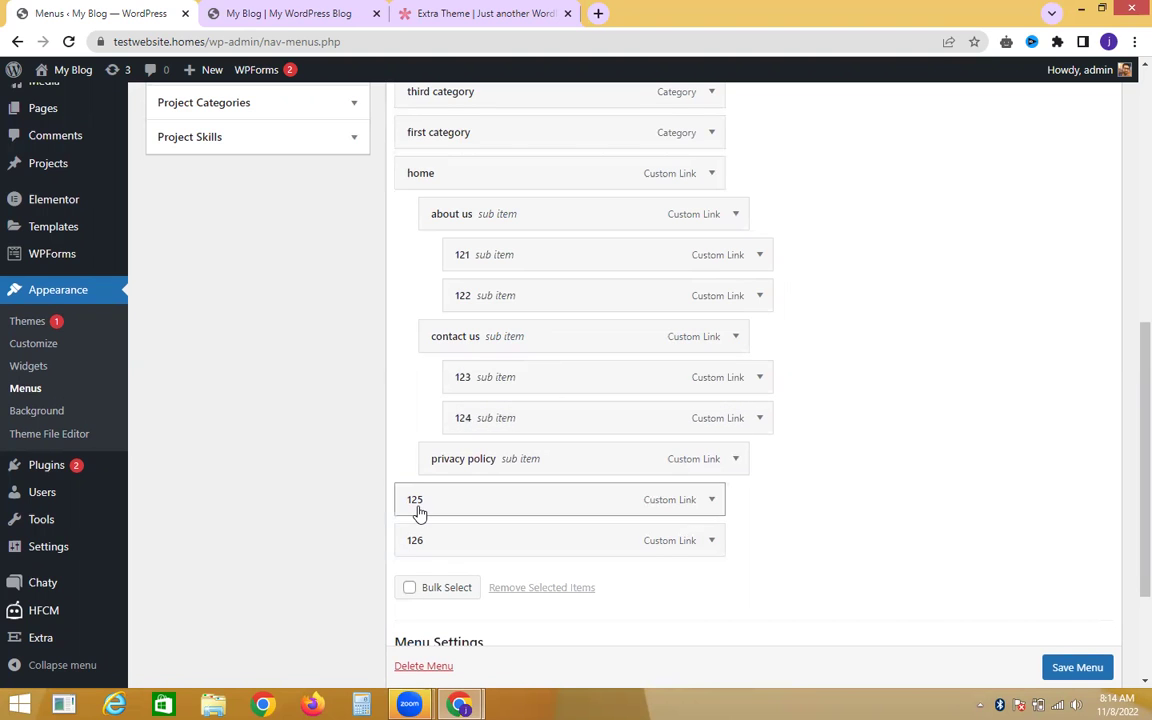
Try to nest custom links 125 and 126 as sub items under privacy policy.
{"action": "left_click_drag", "start_coordinate": [419, 512], "coordinate": [478, 499]}
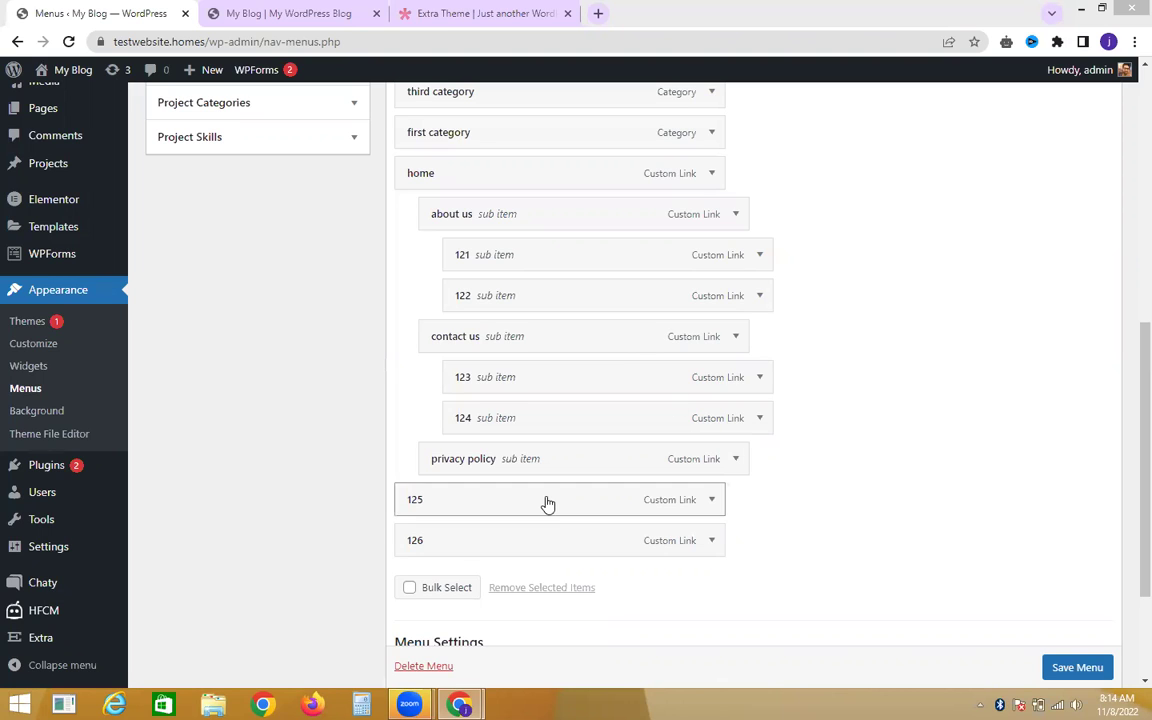
{"action": "left_click_drag", "start_coordinate": [545, 503], "coordinate": [648, 476]}
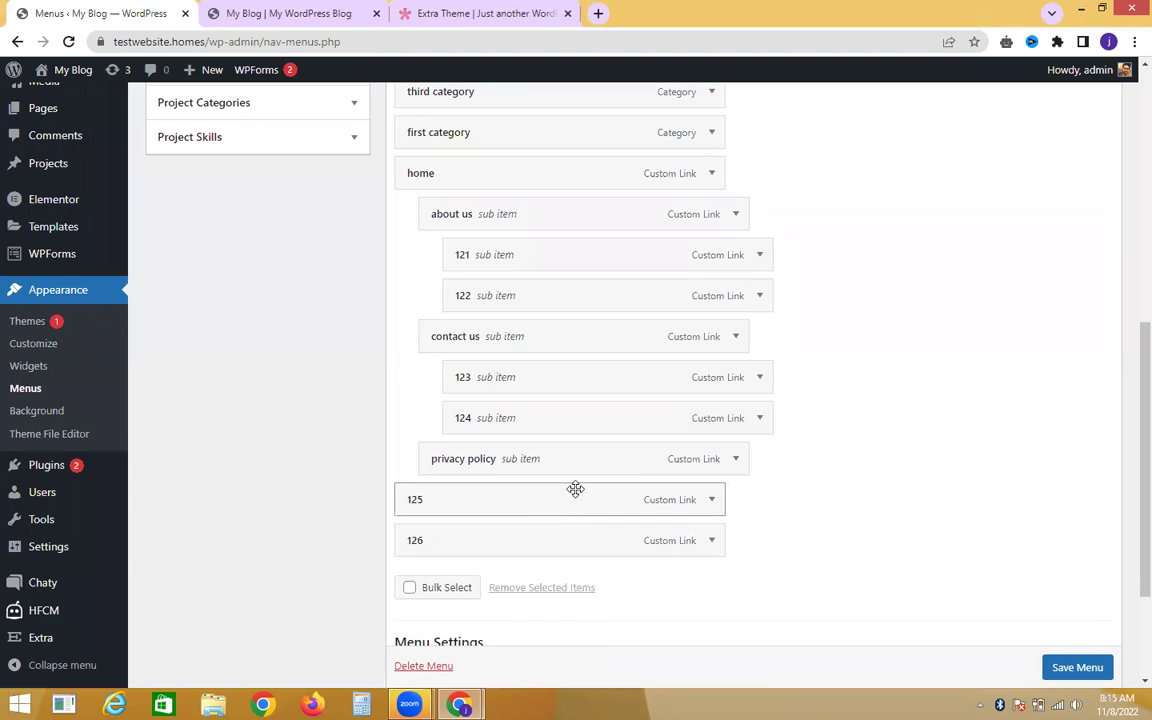
{"action": "left_click_drag", "start_coordinate": [514, 527], "coordinate": [557, 507]}
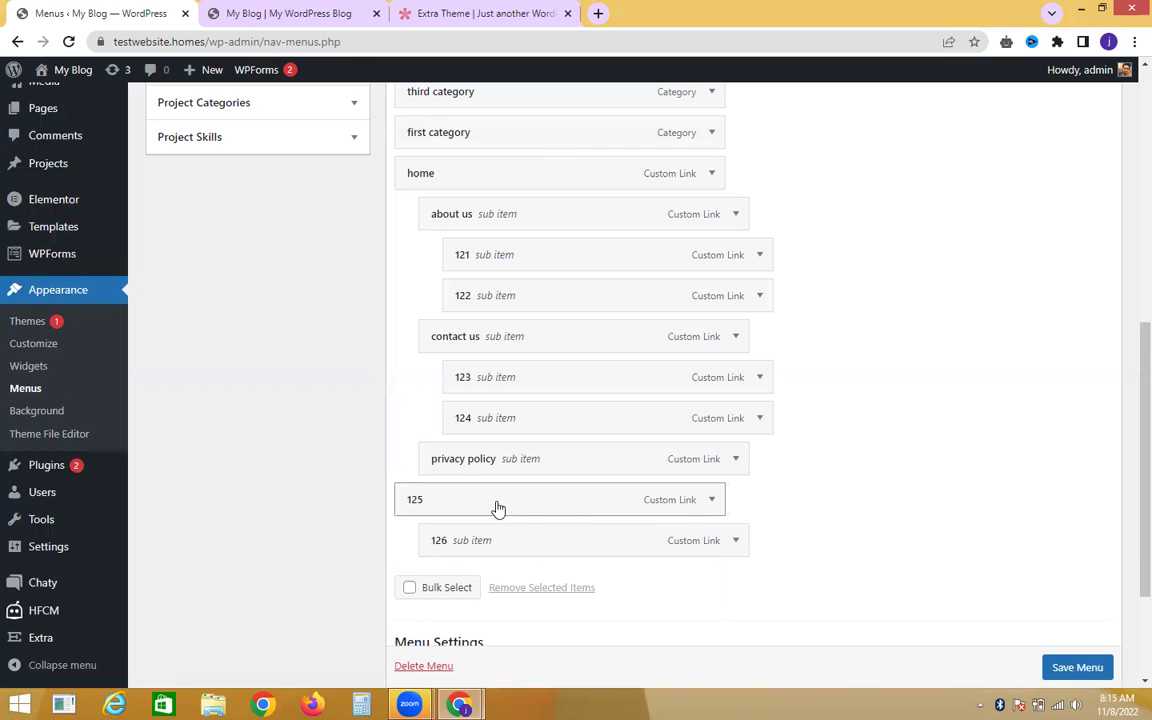
{"action": "left_click_drag", "start_coordinate": [519, 527], "coordinate": [494, 509]}
{"action": "left_click_drag", "start_coordinate": [593, 529], "coordinate": [546, 510]}
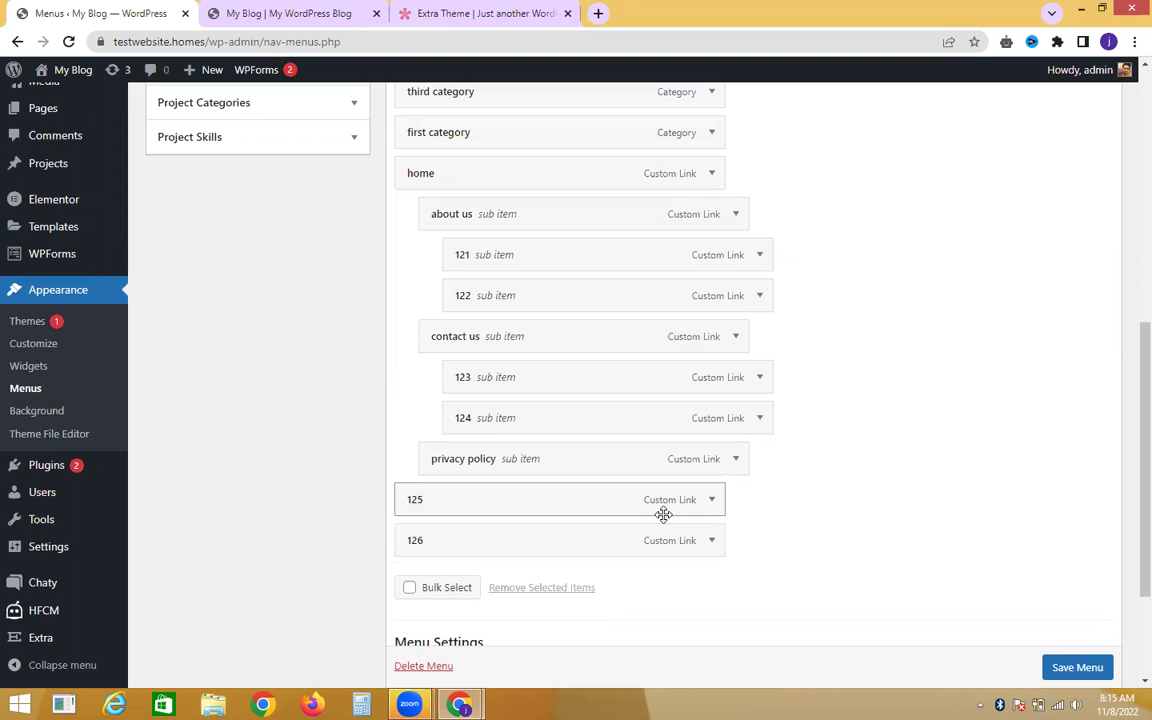
Save the menu and open the live site in a new browser tab.
{"action": "scroll", "coordinate": [1119, 663], "scroll_direction": "down", "scroll_amount": 1}
{"action": "left_click", "coordinate": [1112, 665]}
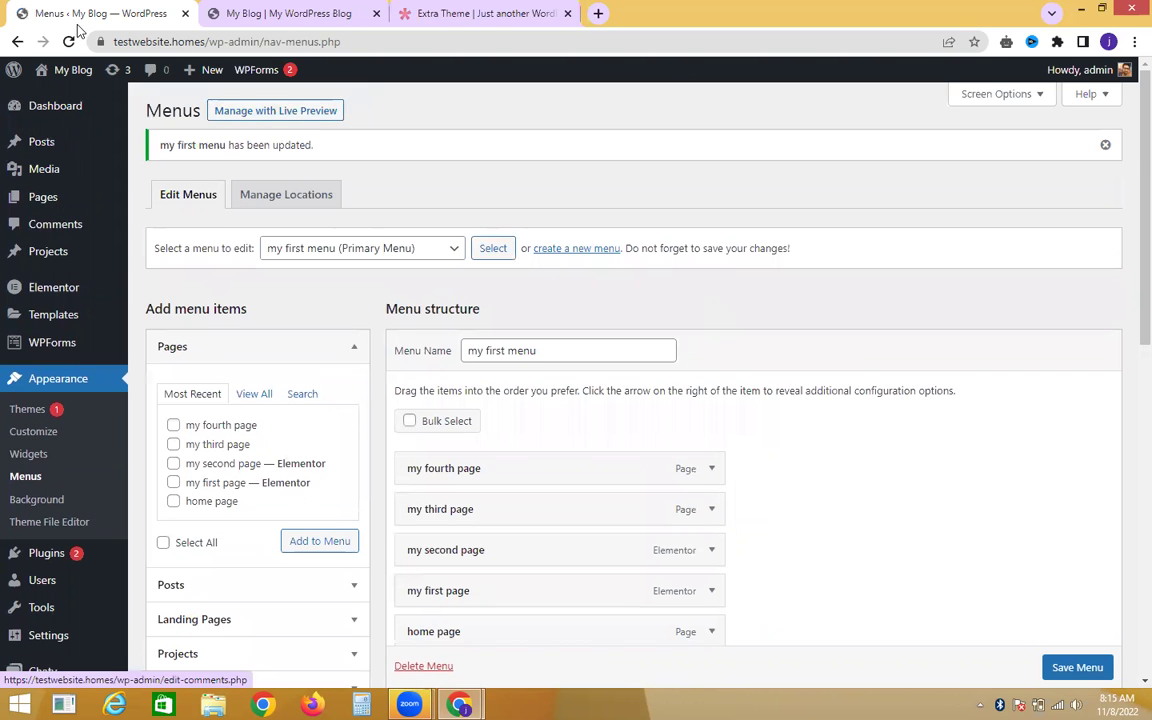
{"action": "mouse_move", "coordinate": [62, 72]}
{"action": "right_click", "coordinate": [55, 97]}
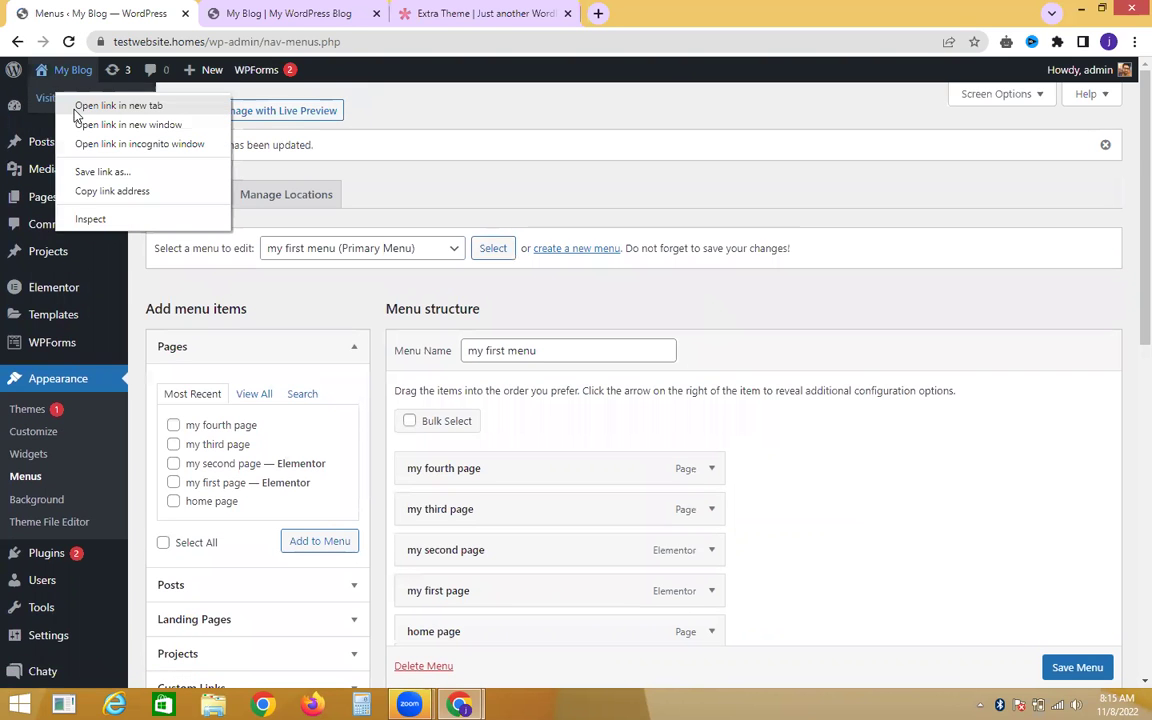
{"action": "left_click", "coordinate": [118, 106]}
{"action": "left_click", "coordinate": [282, 8]}
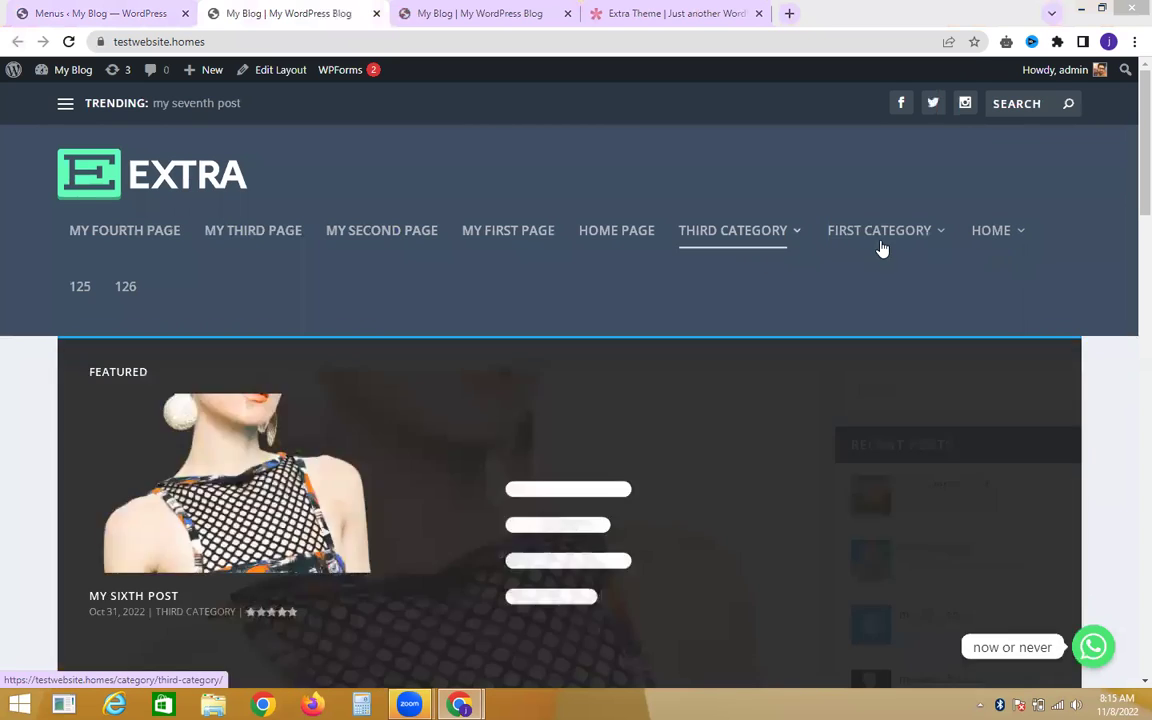
Inspect the live site's Home mega menu and compare its updated navigation with the previously loaded copy of the site.
{"action": "mouse_move", "coordinate": [988, 228]}
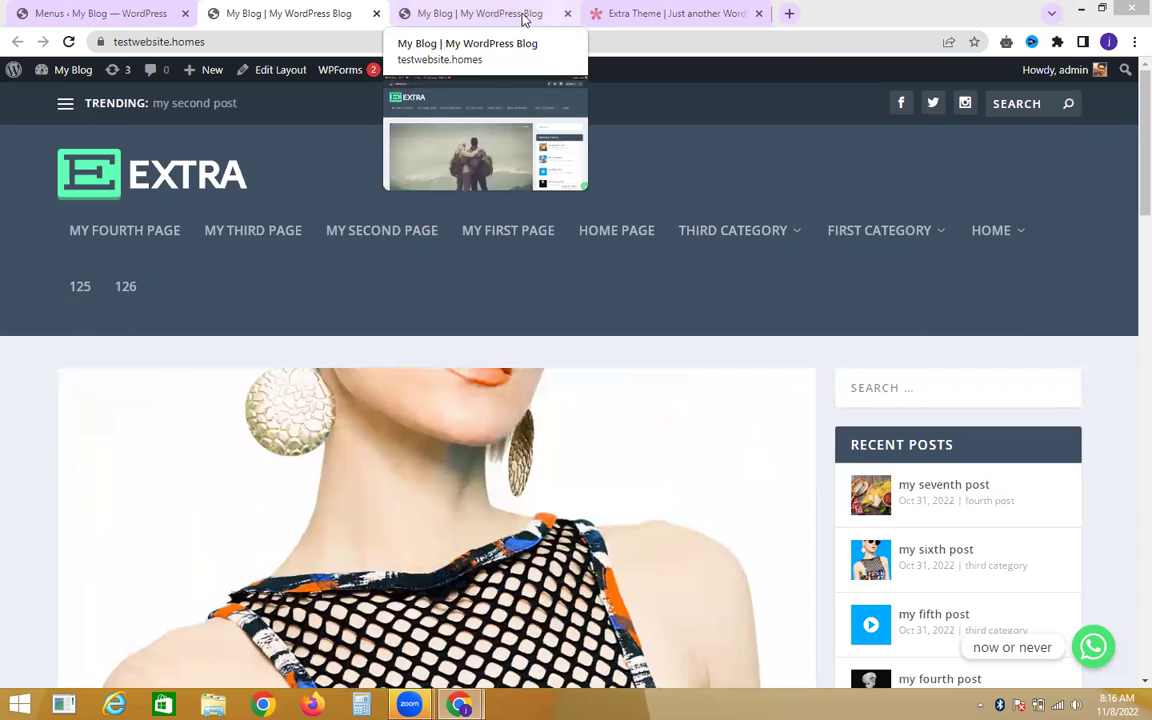
{"action": "left_click", "coordinate": [522, 18]}
{"action": "left_click", "coordinate": [375, 10]}
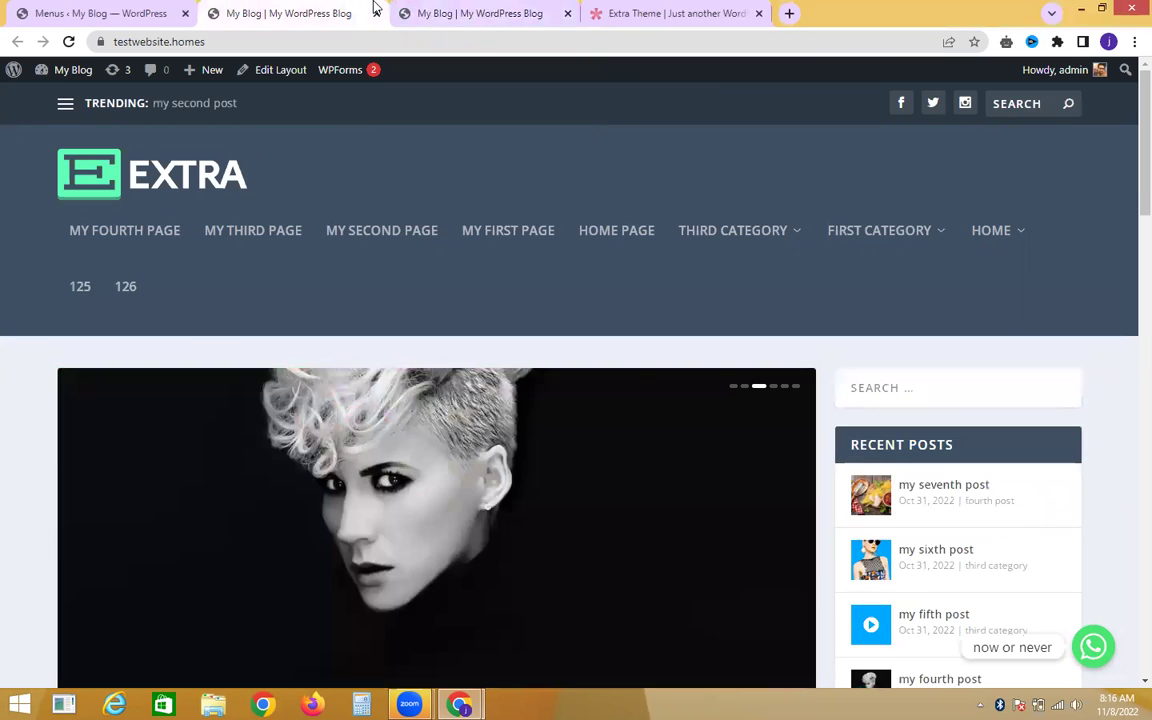
{"action": "left_click", "coordinate": [424, 10]}
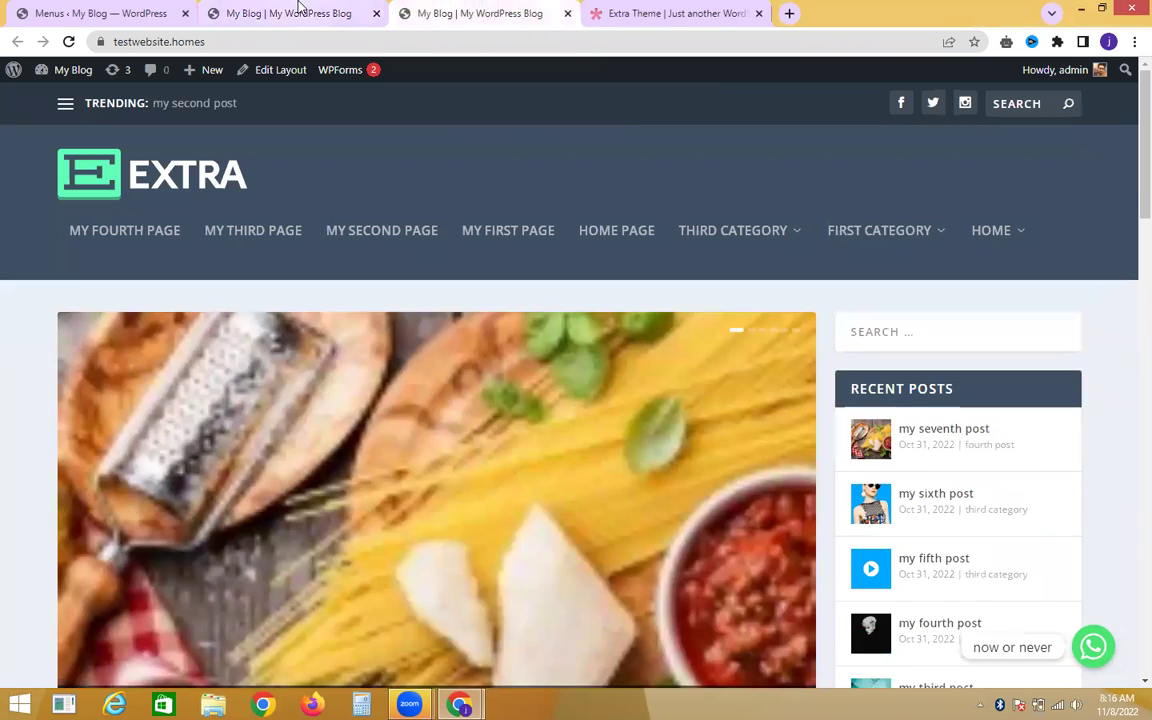
{"action": "left_click", "coordinate": [298, 10]}
Return to the menu editor and load my second menu (Secondary Menu) for editing.
{"action": "left_click", "coordinate": [67, 12]}
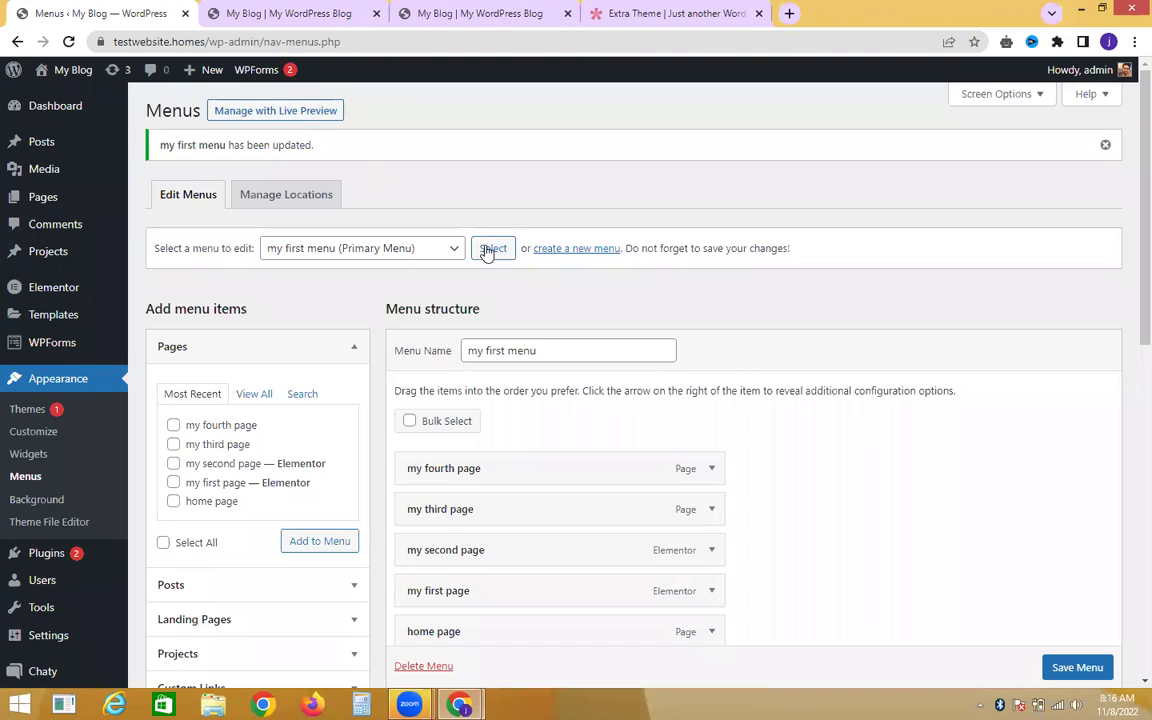
{"action": "left_click", "coordinate": [448, 249]}
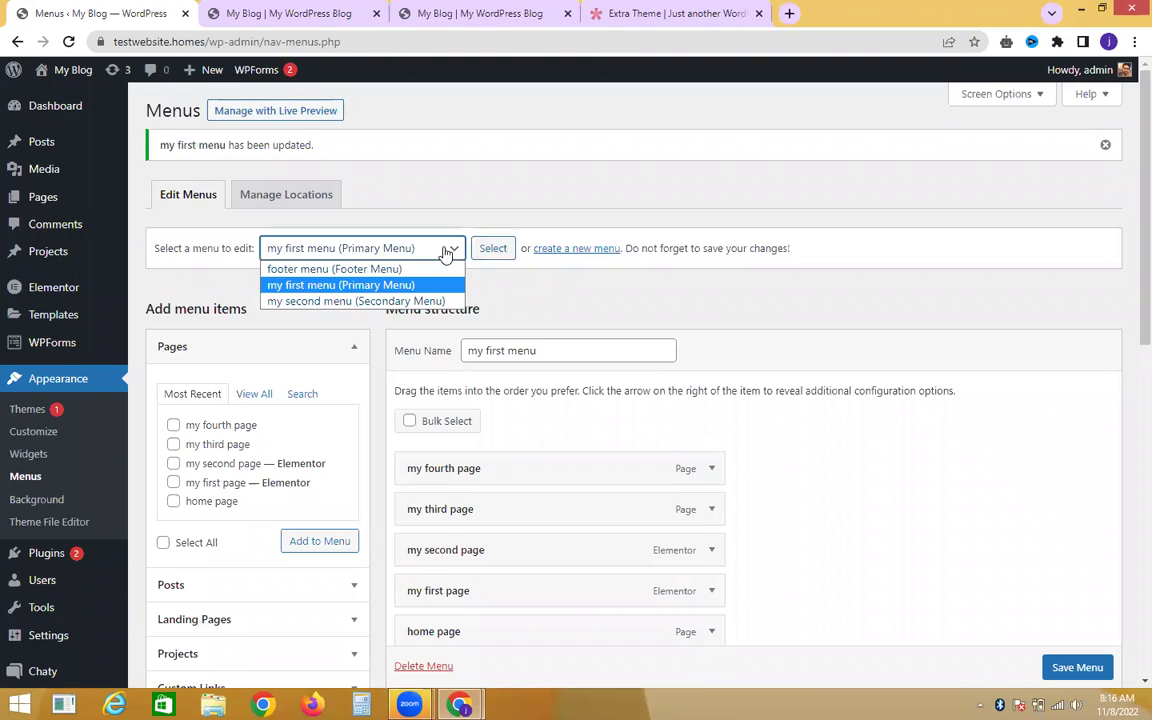
{"action": "left_click", "coordinate": [392, 304]}
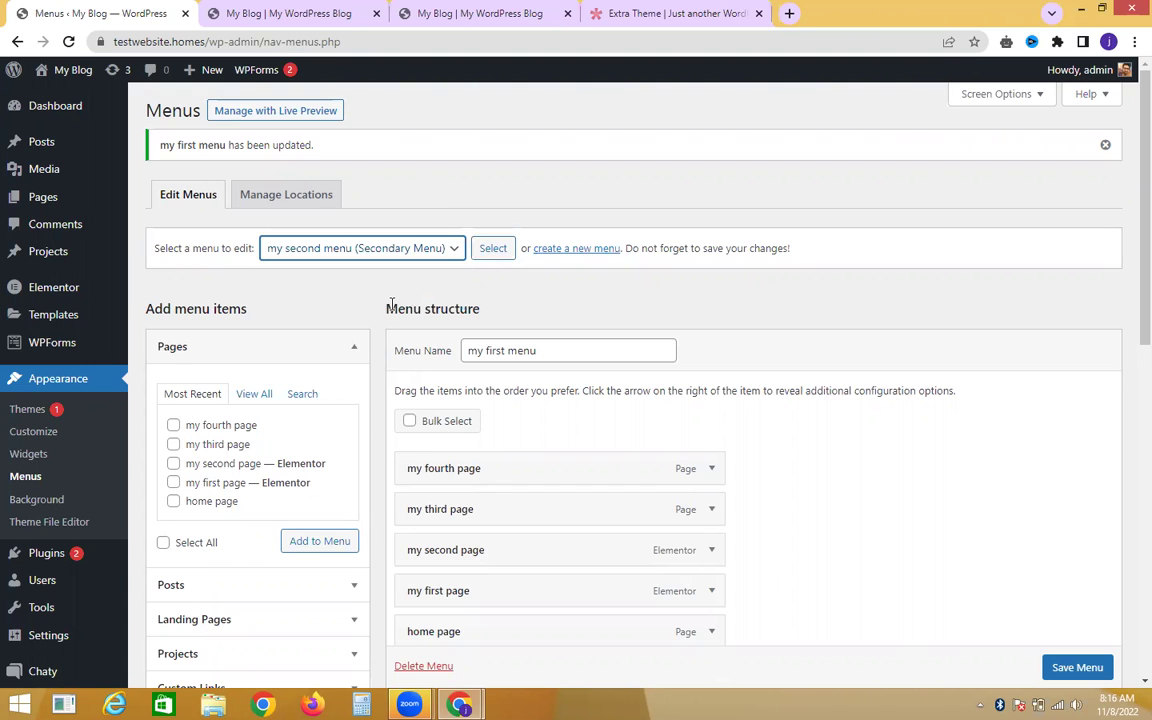
{"action": "left_click", "coordinate": [490, 255]}
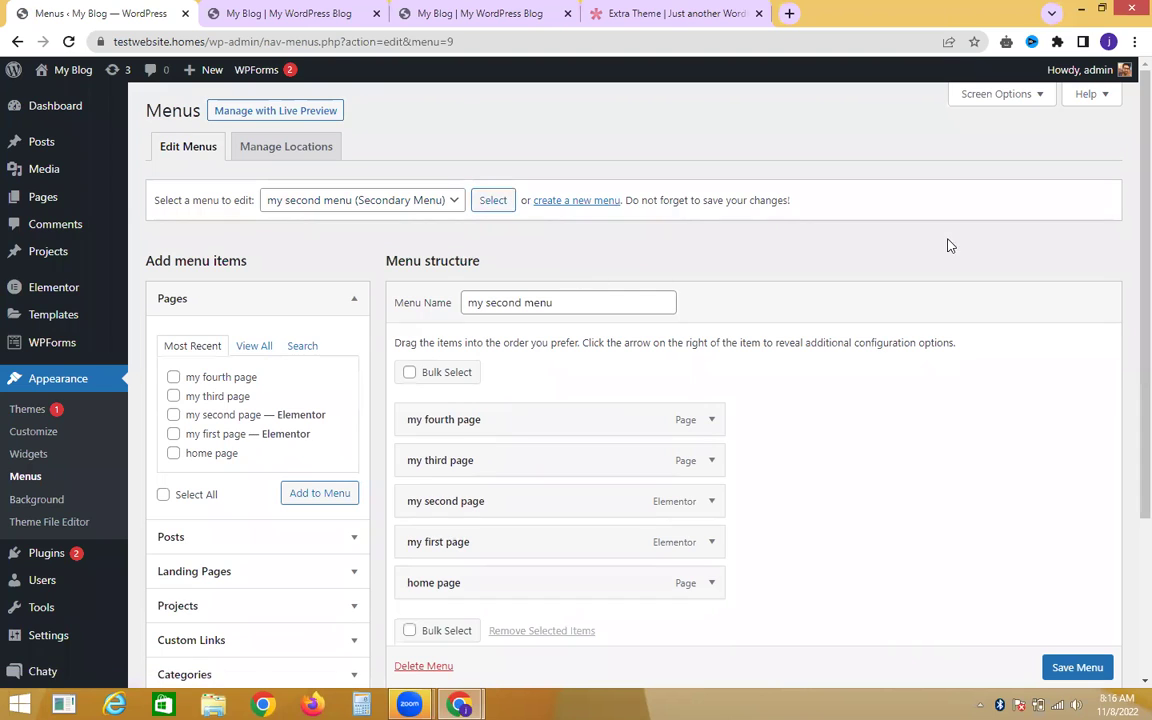
{"action": "scroll", "coordinate": [1127, 300], "scroll_direction": "down", "scroll_amount": 2}
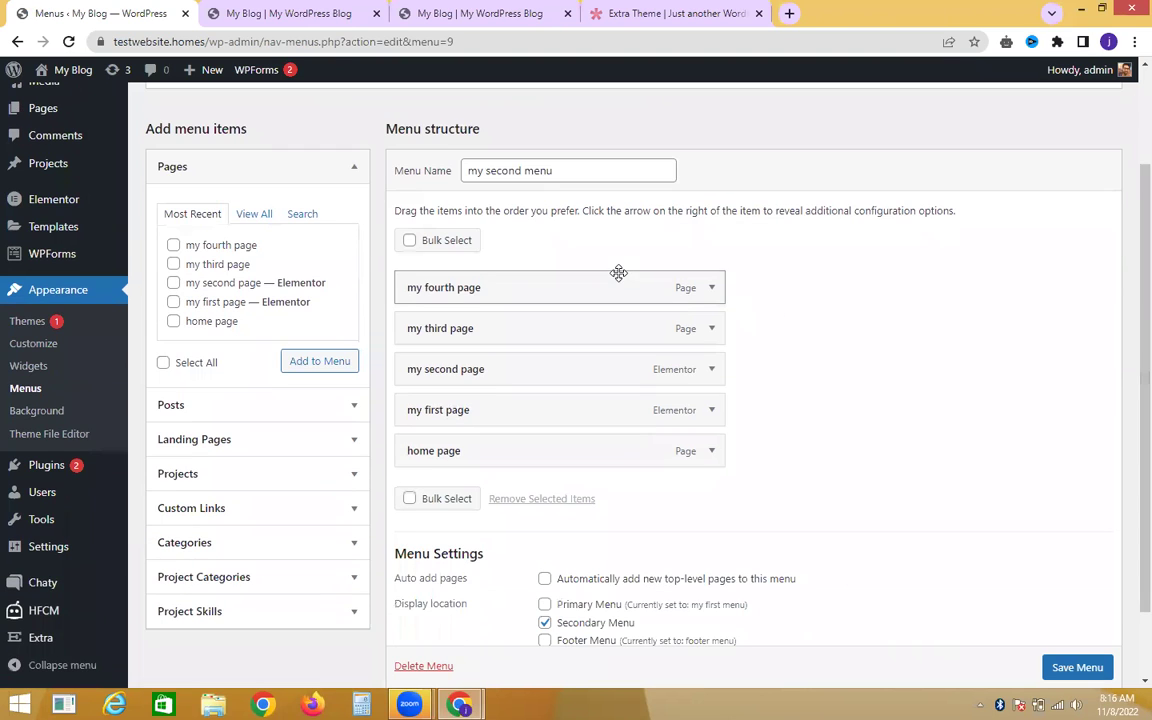
Bulk-select all five pages in my second menu, from my fourth page through home page, and remove them.
{"action": "left_click", "coordinate": [410, 240]}
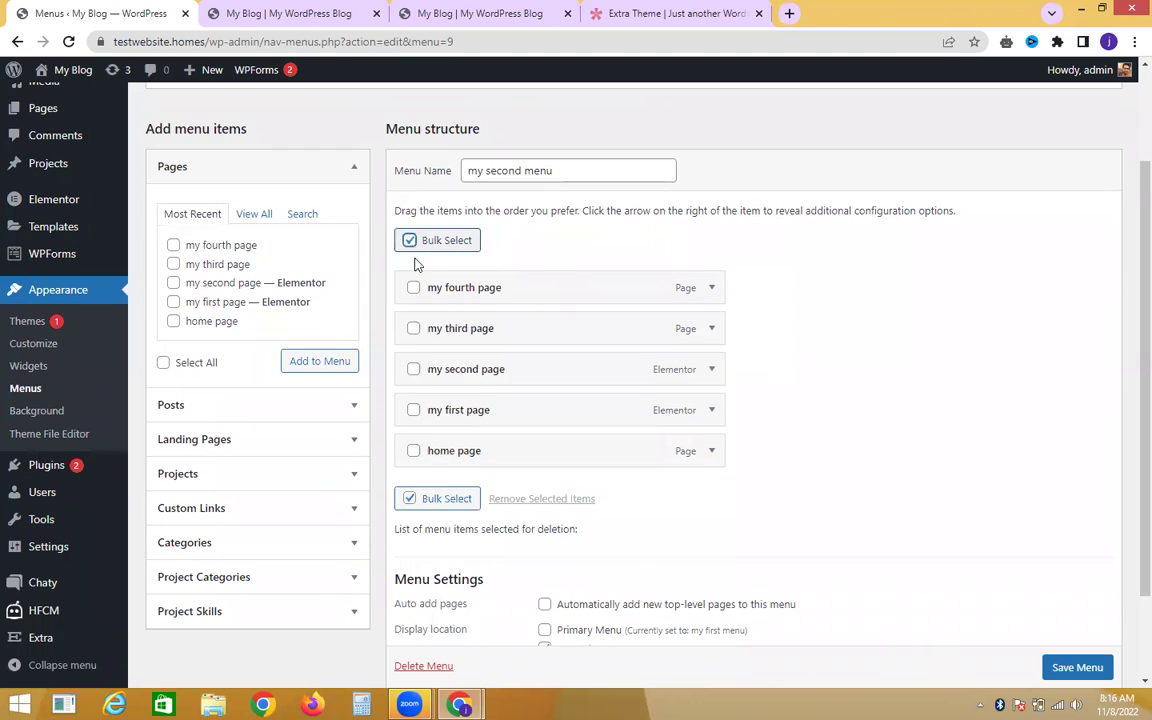
{"action": "left_click", "coordinate": [414, 288]}
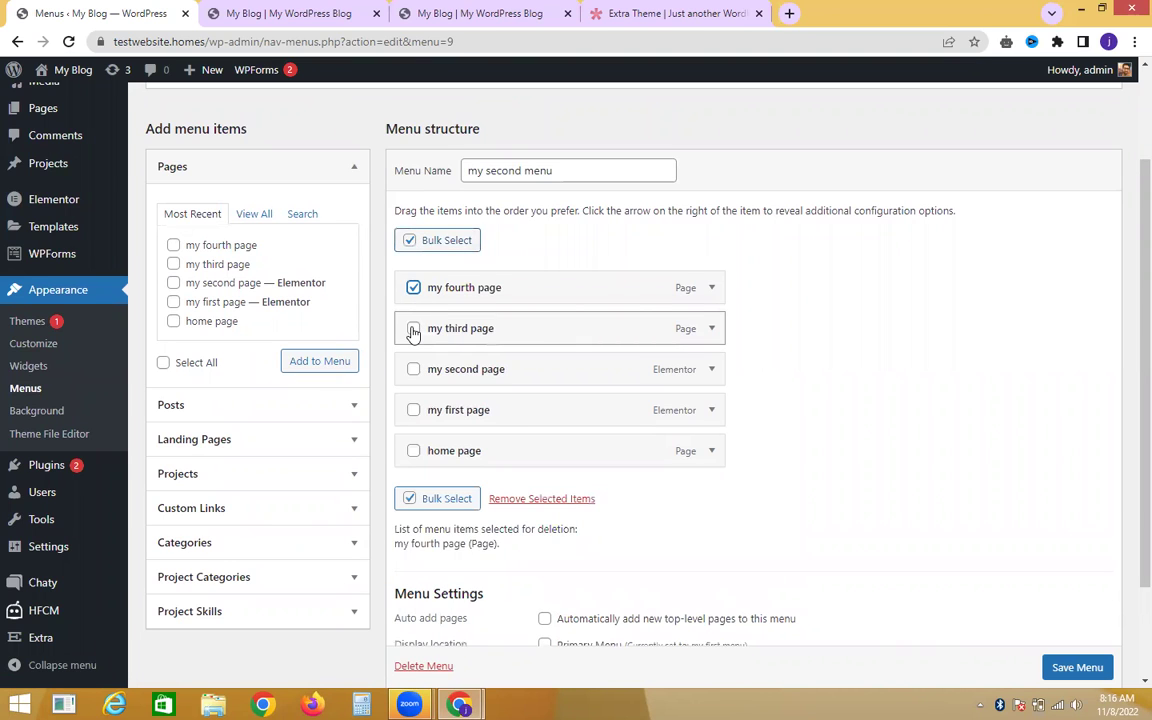
{"action": "left_click", "coordinate": [413, 328]}
{"action": "left_click", "coordinate": [413, 369]}
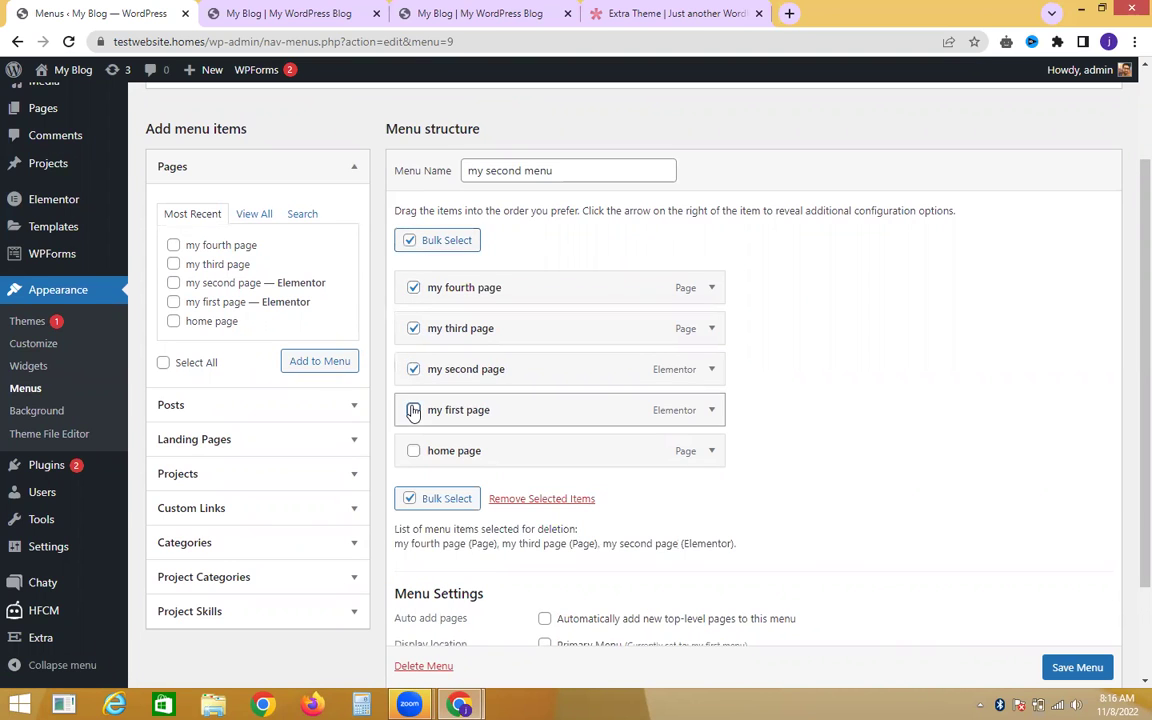
{"action": "left_click", "coordinate": [413, 410]}
{"action": "left_click", "coordinate": [414, 451]}
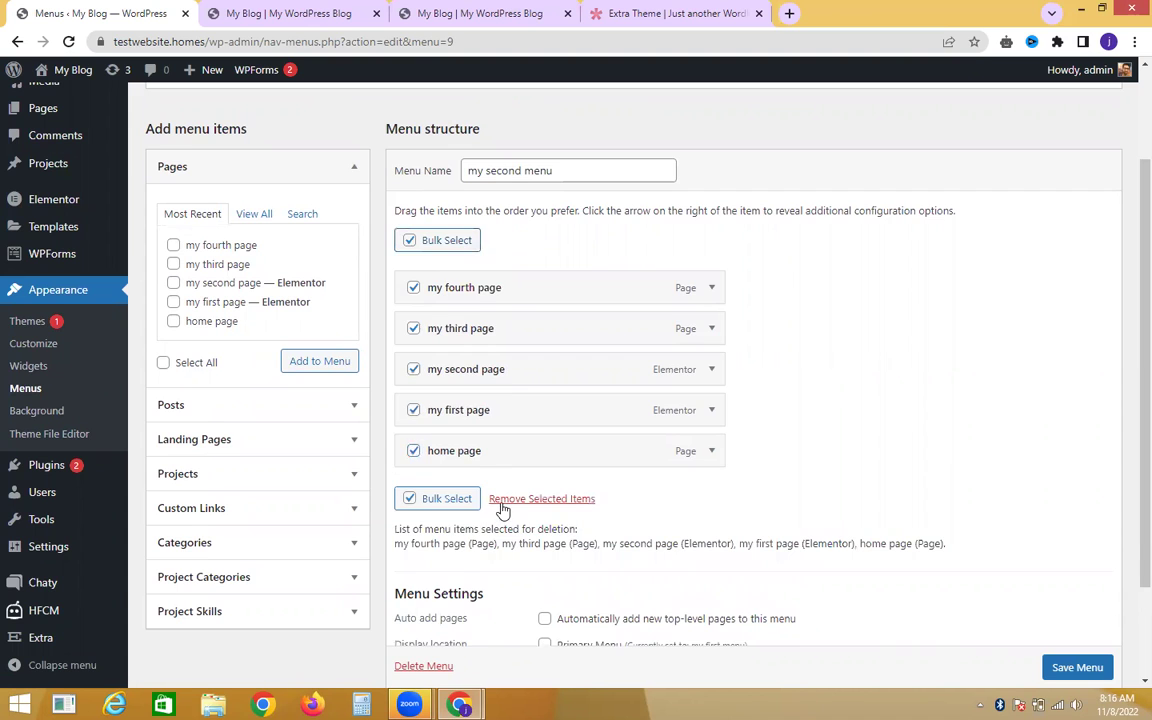
{"action": "left_click", "coordinate": [500, 500]}
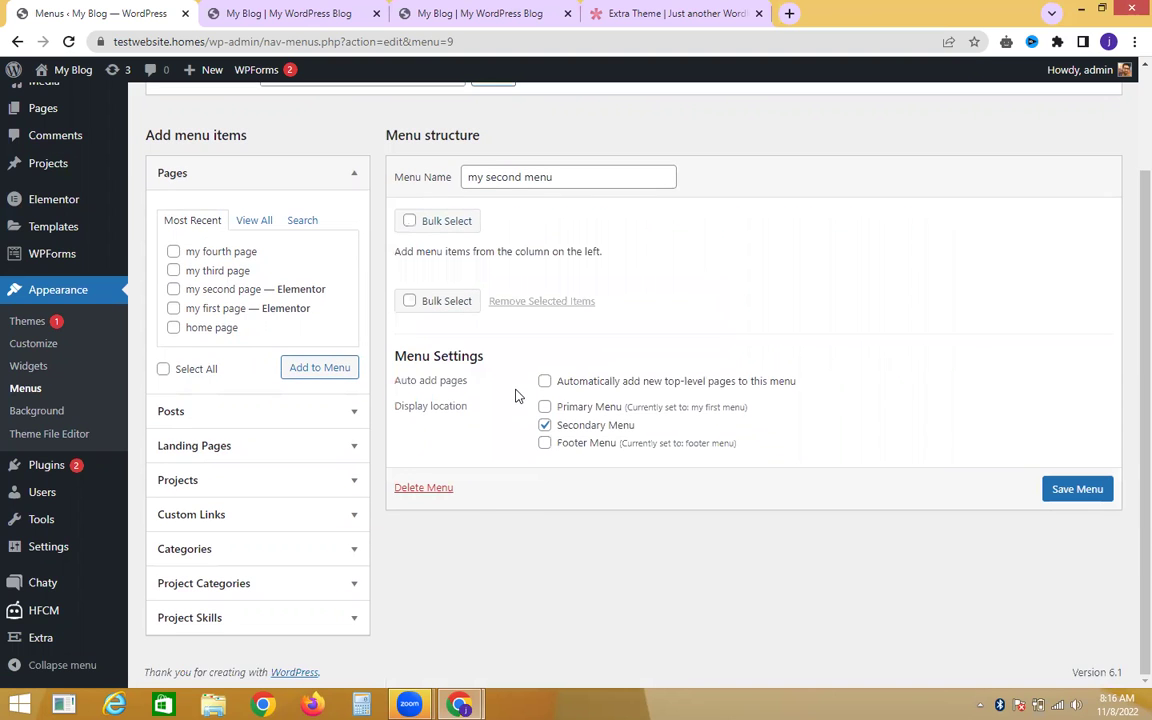
Compare the live site's secondary menu dropdown beside Trending with the Extra demo's, and return to the menu editor.
{"action": "left_click", "coordinate": [270, 12]}
{"action": "left_click", "coordinate": [458, 10]}
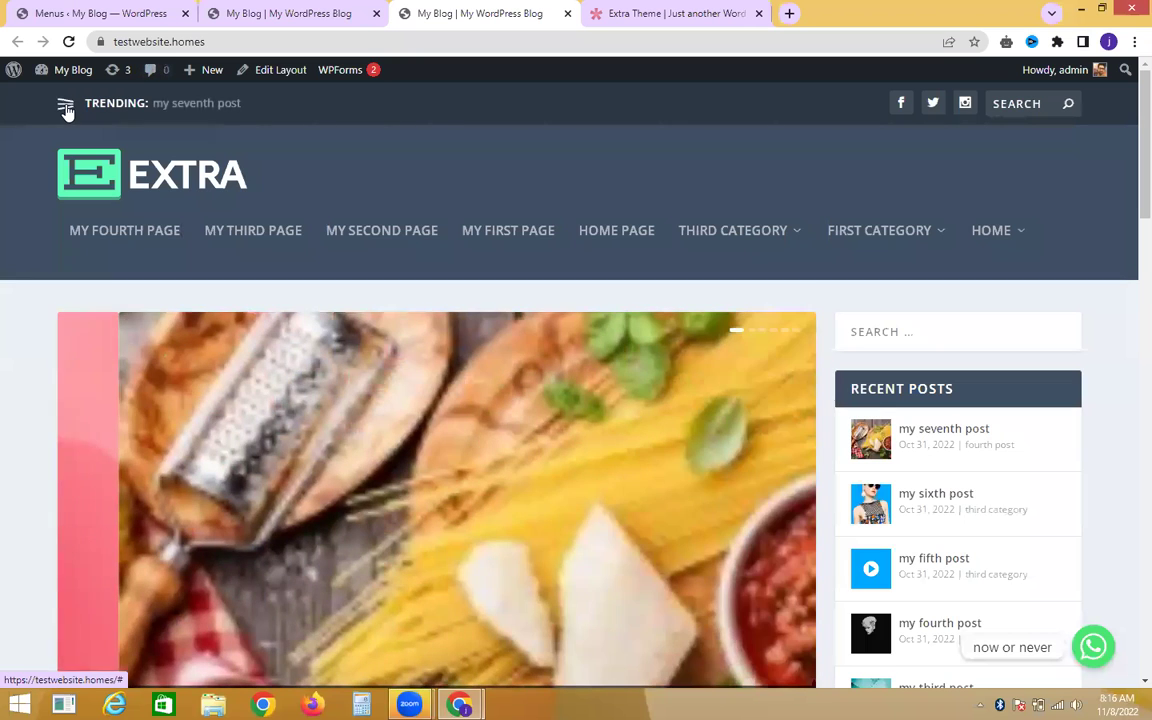
{"action": "left_click", "coordinate": [66, 108]}
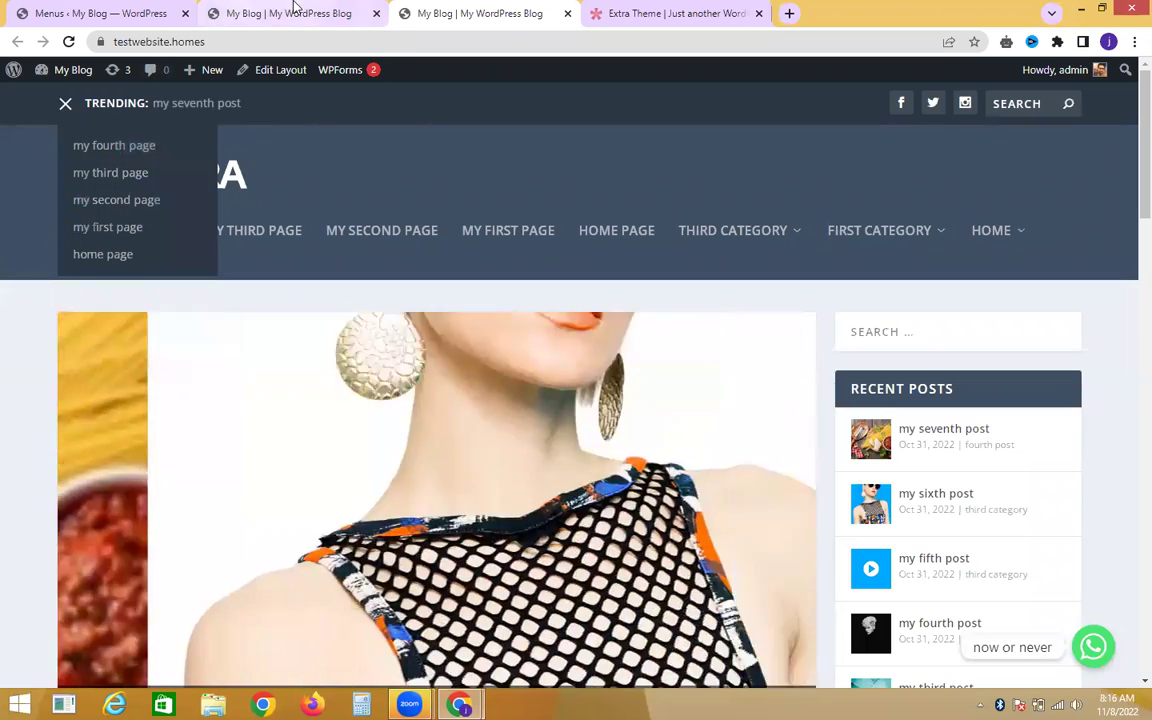
{"action": "left_click", "coordinate": [293, 10]}
{"action": "left_click", "coordinate": [663, 12]}
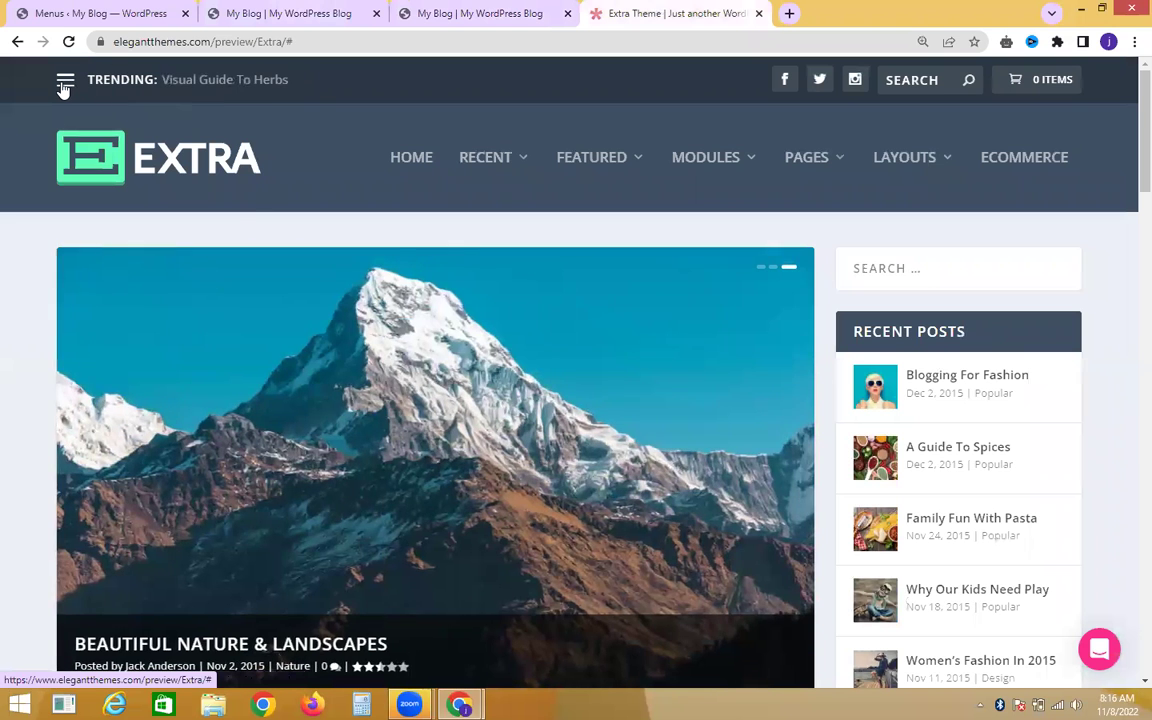
{"action": "left_click", "coordinate": [63, 86]}
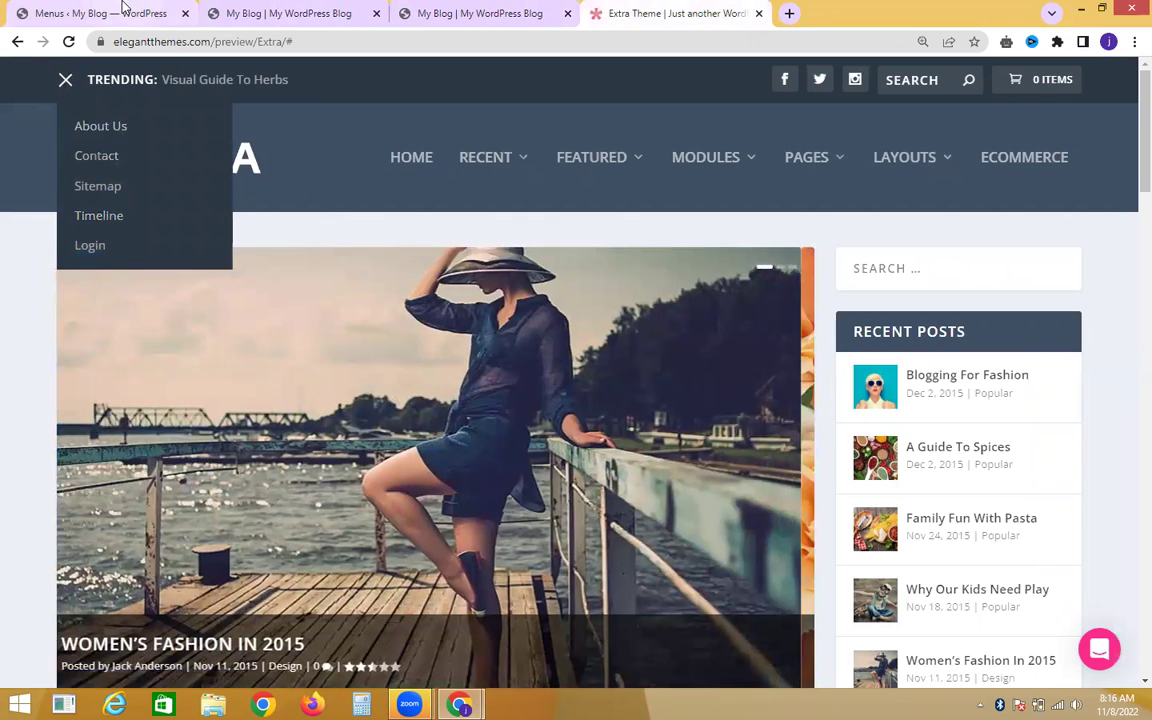
{"action": "left_click", "coordinate": [124, 10]}
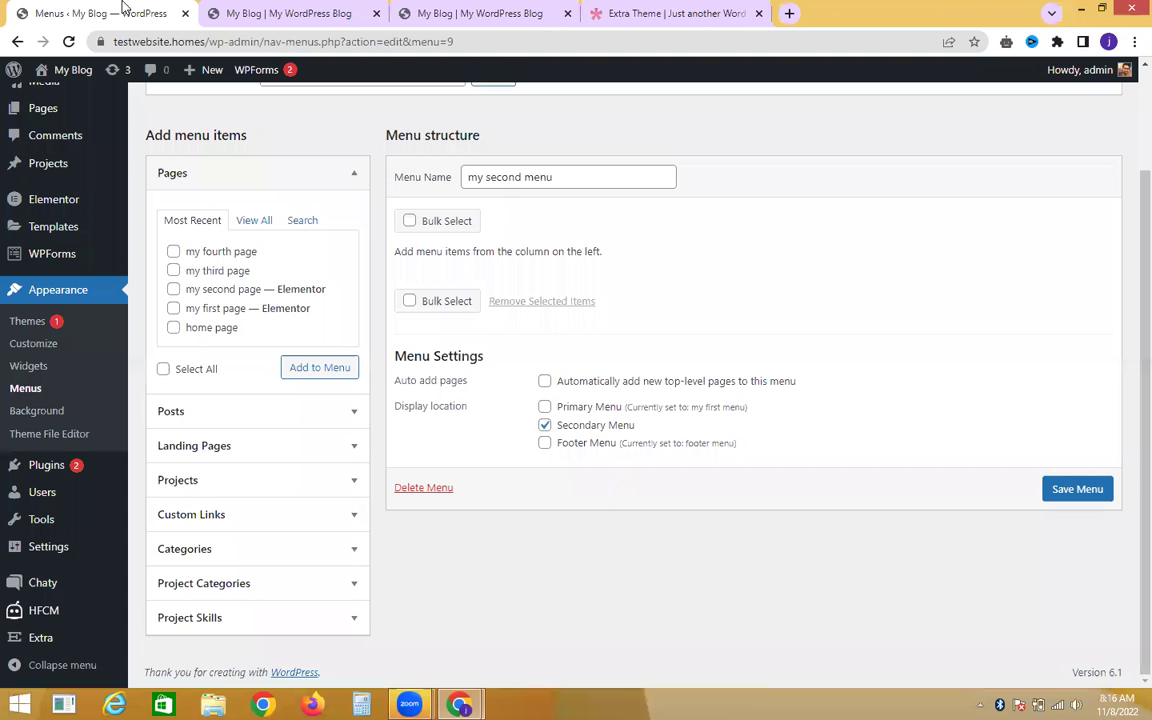
Add my fourth page, my third page, my second page, my first page and home page to my second menu.
{"action": "left_click", "coordinate": [173, 251]}
{"action": "left_click", "coordinate": [174, 271]}
{"action": "left_click", "coordinate": [173, 289]}
{"action": "left_click", "coordinate": [173, 308]}
{"action": "left_click", "coordinate": [173, 327]}
{"action": "left_click", "coordinate": [290, 370]}
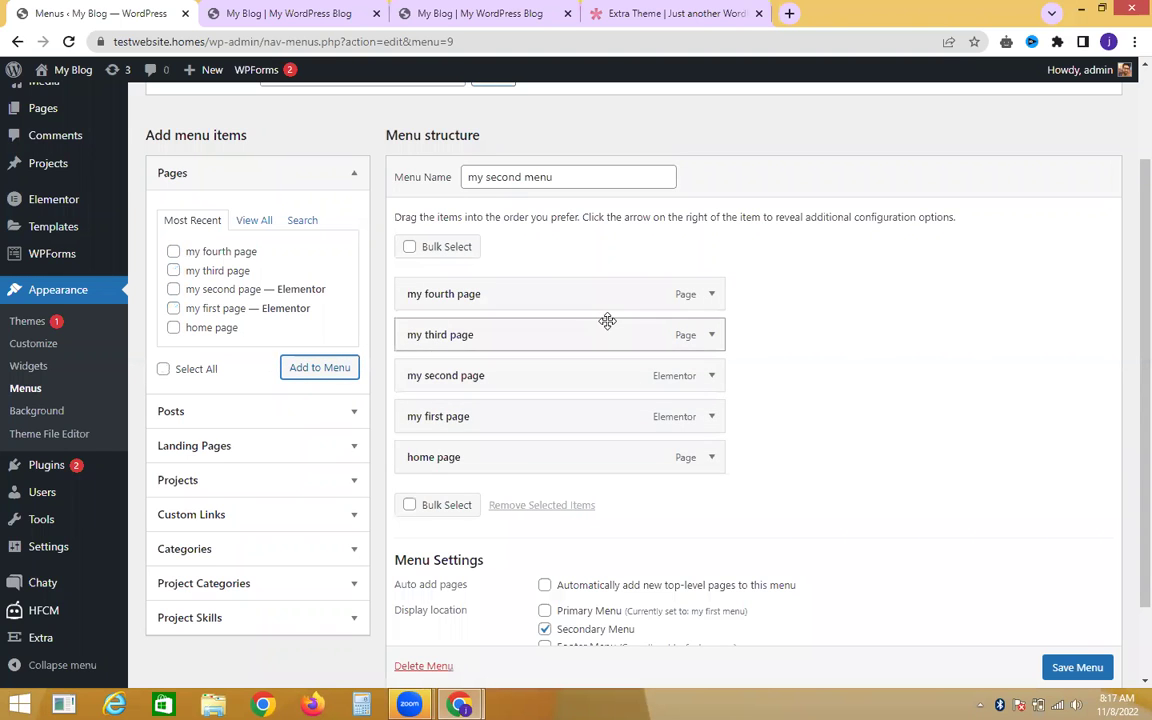
Keep my second menu assigned to the Secondary Menu display location and save the menu.
{"action": "scroll", "coordinate": [1126, 363], "scroll_direction": "down", "scroll_amount": 2}
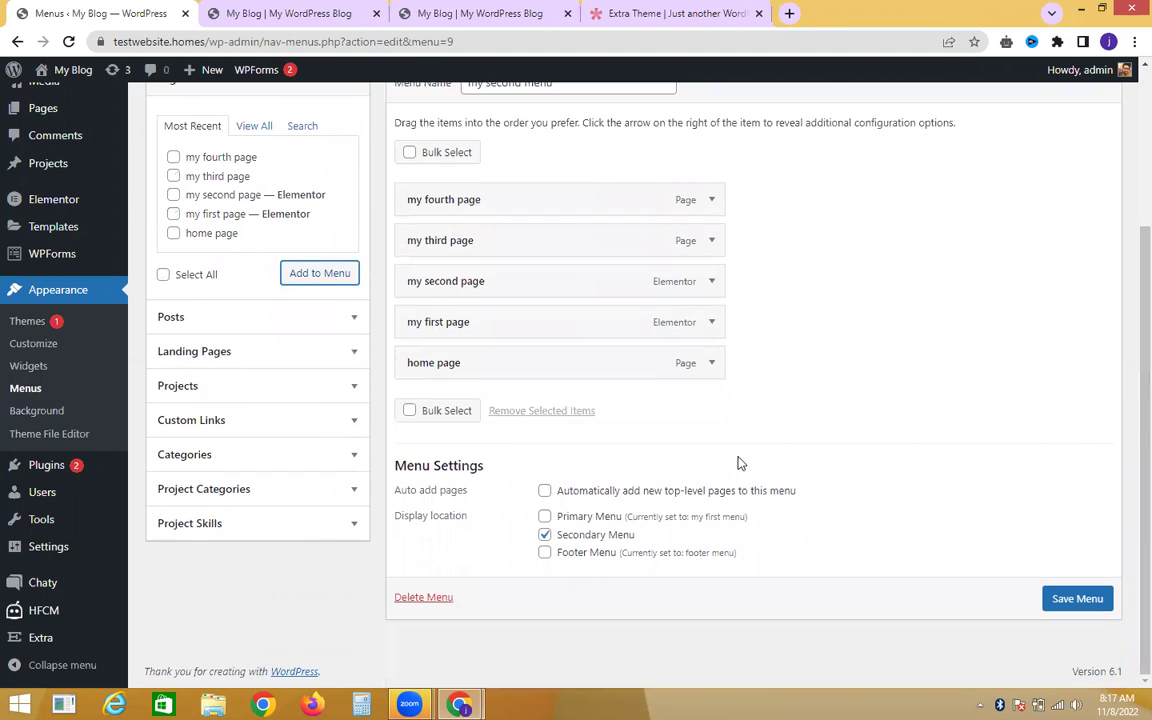
{"action": "left_click", "coordinate": [543, 537]}
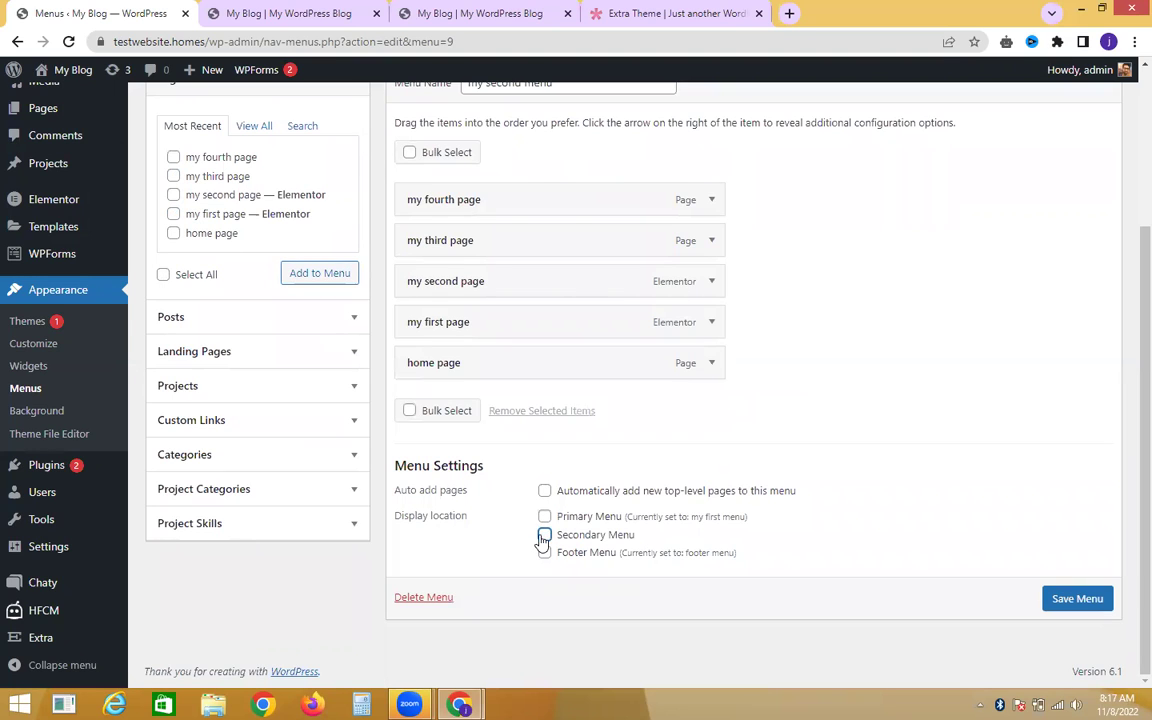
{"action": "left_click", "coordinate": [543, 537]}
{"action": "left_click", "coordinate": [1098, 599]}
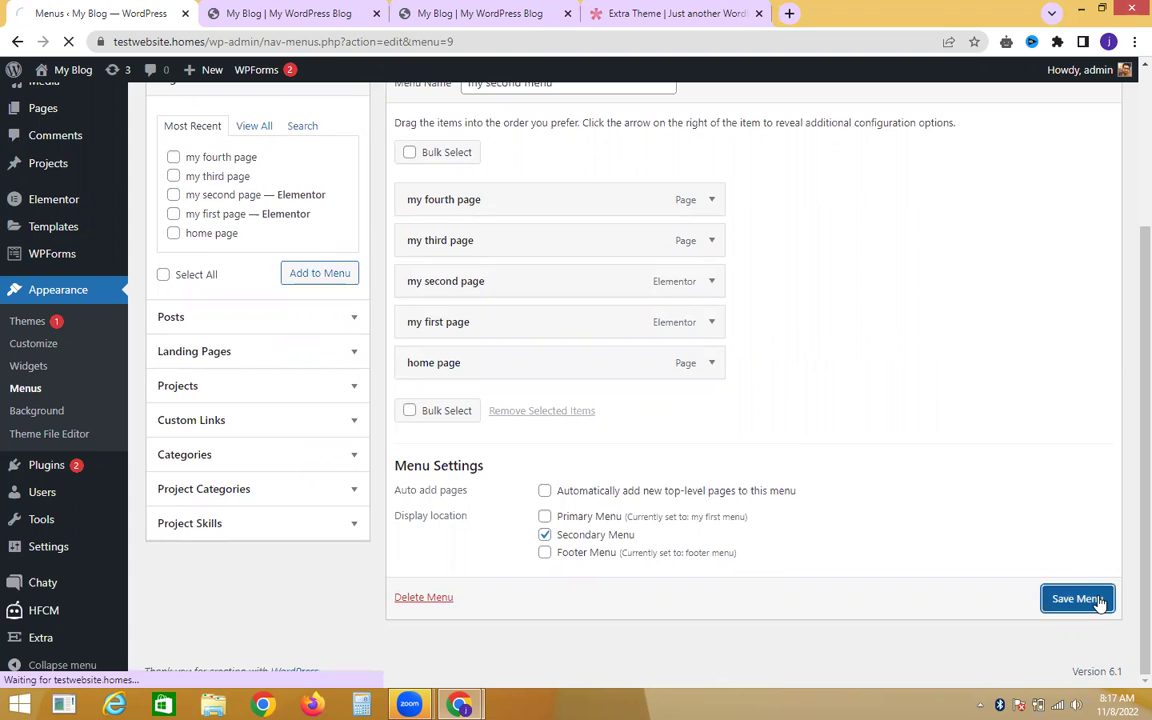
Reload the live site and expand the secondary menu beside Trending to check its page links.
{"action": "left_click", "coordinate": [256, 12]}
{"action": "left_click", "coordinate": [79, 45]}
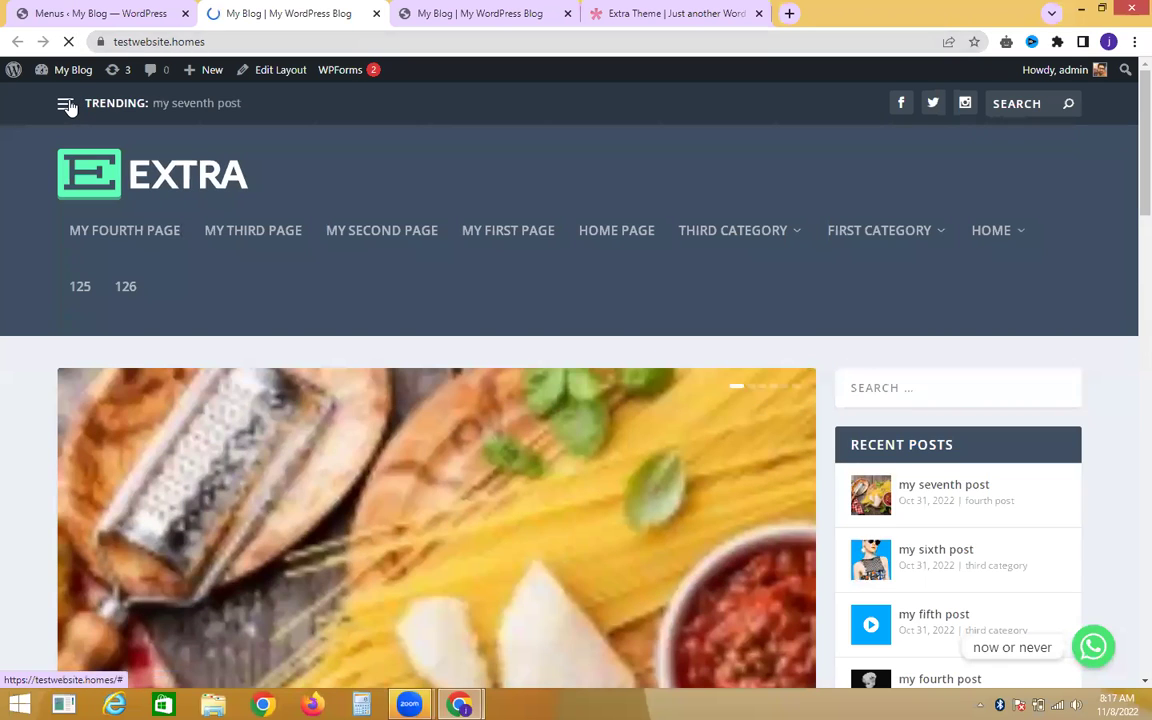
{"action": "left_click", "coordinate": [65, 104]}
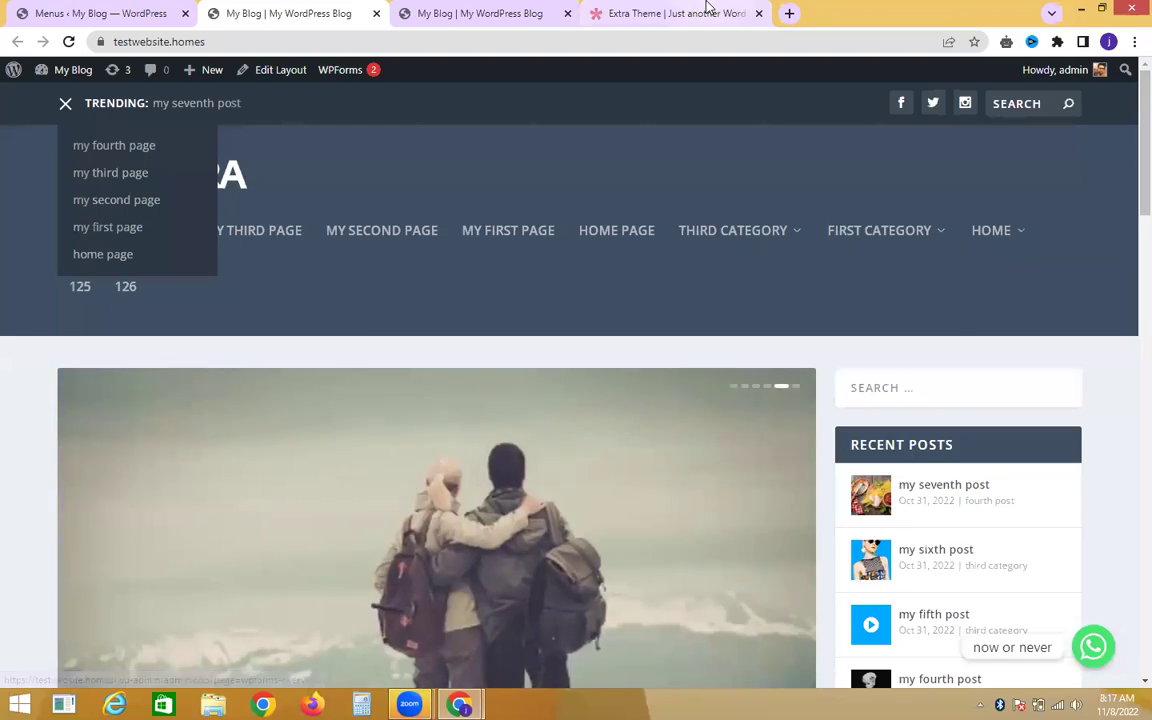
Examine the footer menu links at the end of the Extra demo's home page.
{"action": "left_click", "coordinate": [670, 13]}
{"action": "left_click_drag", "start_coordinate": [1128, 149], "coordinate": [1128, 680]}
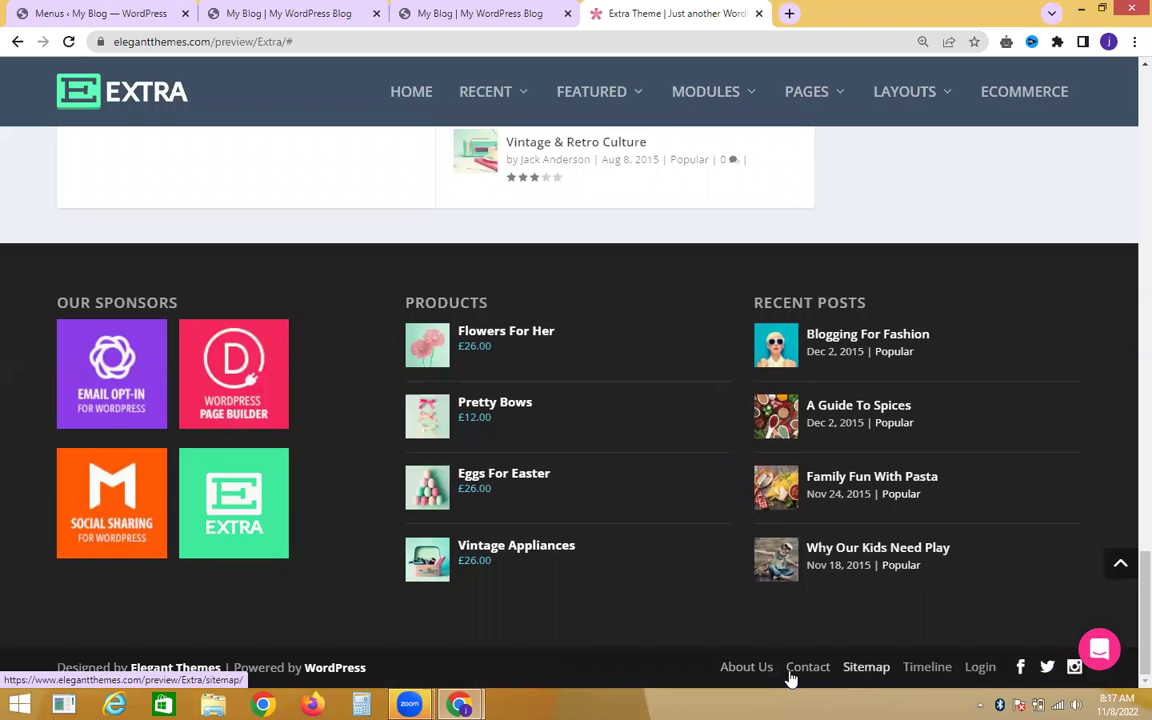
{"action": "left_click", "coordinate": [234, 10]}
Return to the menu editor and load footer menu (Footer Menu) for editing.
{"action": "left_click", "coordinate": [152, 12]}
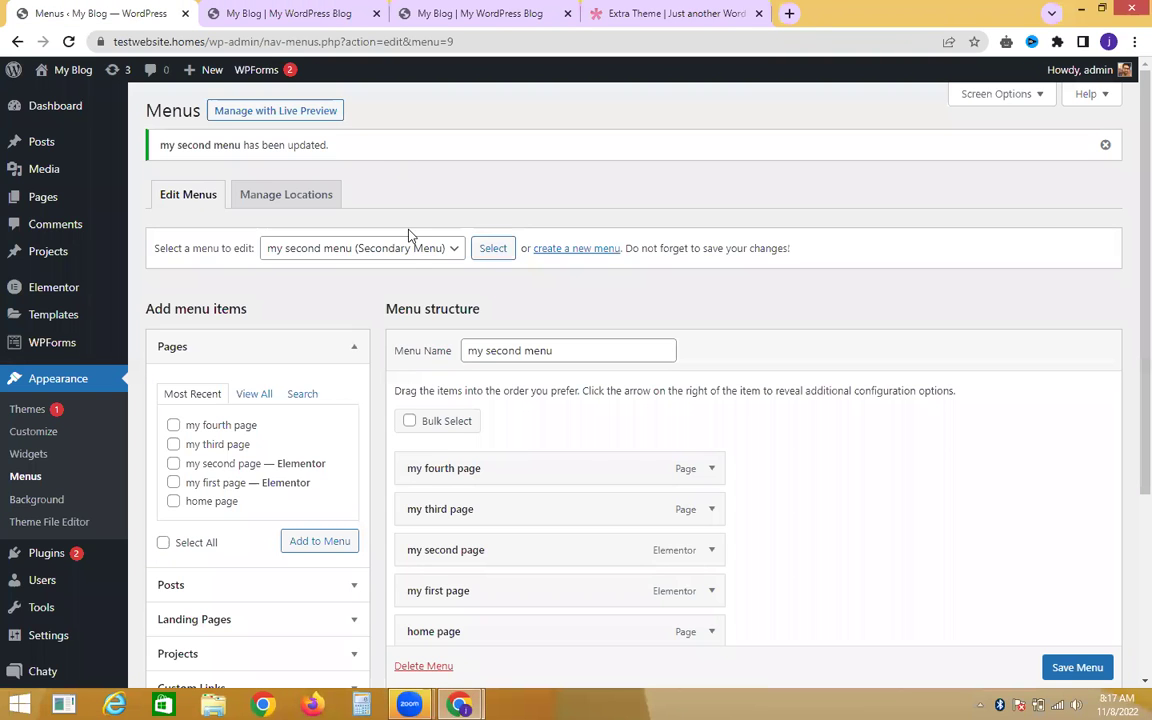
{"action": "left_click", "coordinate": [370, 244]}
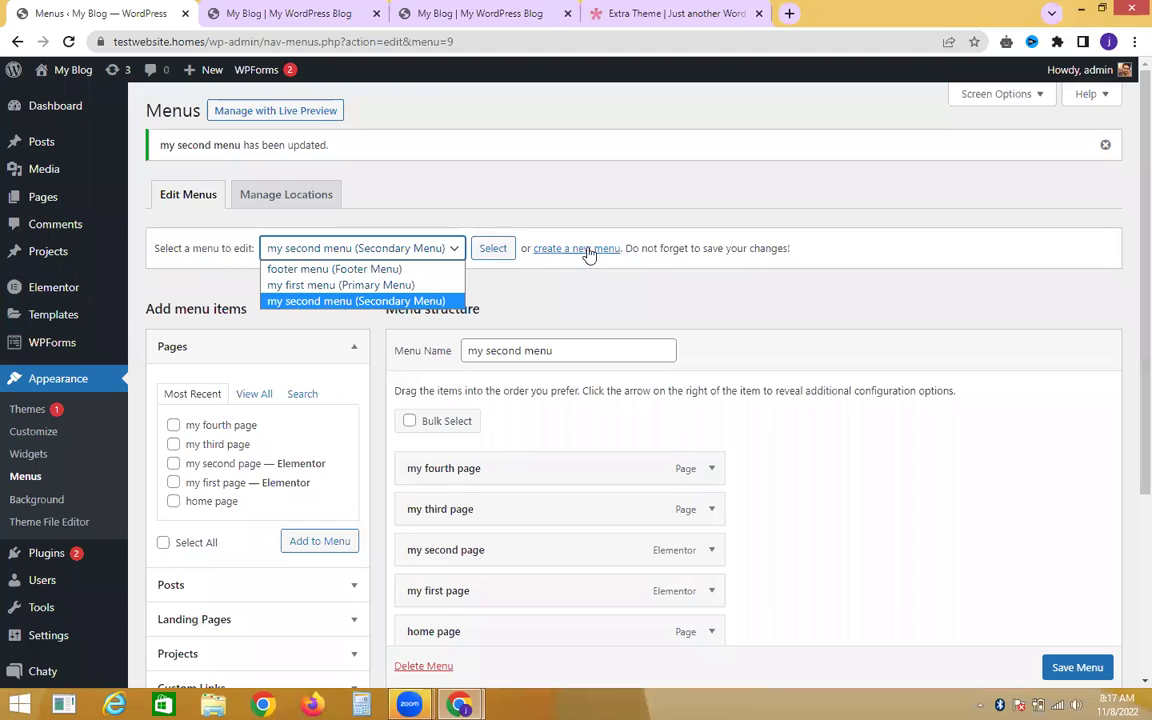
{"action": "left_click", "coordinate": [342, 270]}
{"action": "left_click", "coordinate": [501, 252]}
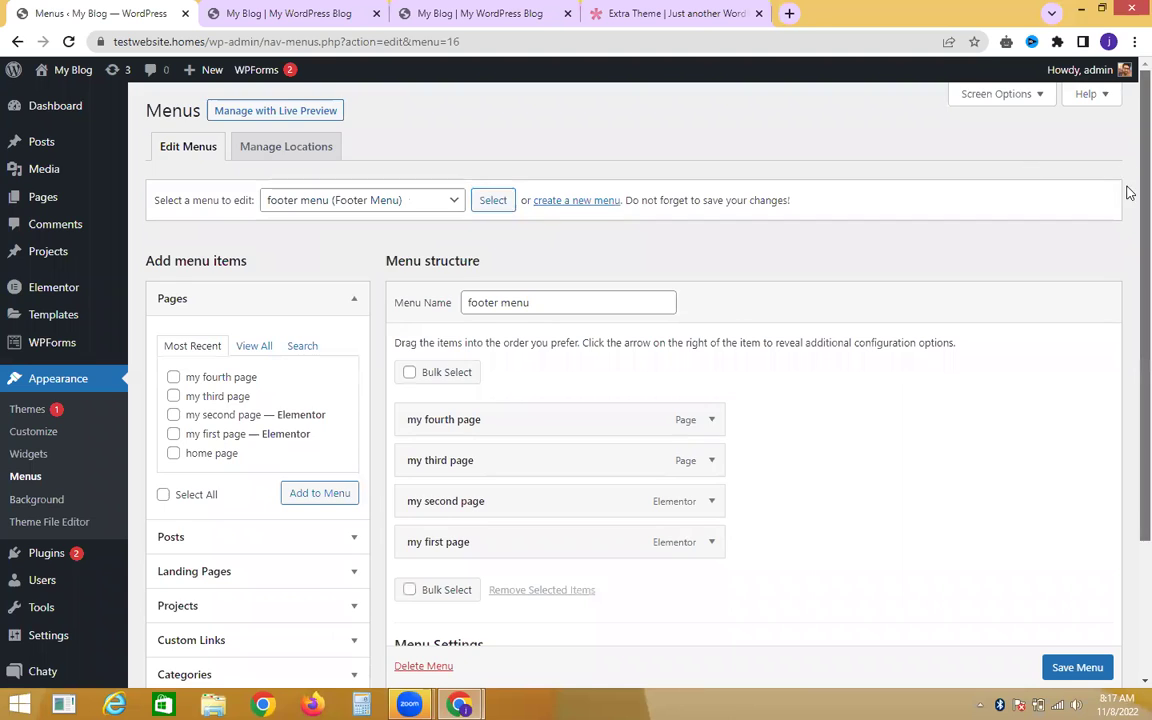
Bulk-select the four pages in the footer menu, from my fourth page through my first page, and remove them.
{"action": "scroll", "coordinate": [1126, 190], "scroll_direction": "down", "scroll_amount": 1}
{"action": "left_click", "coordinate": [415, 298]}
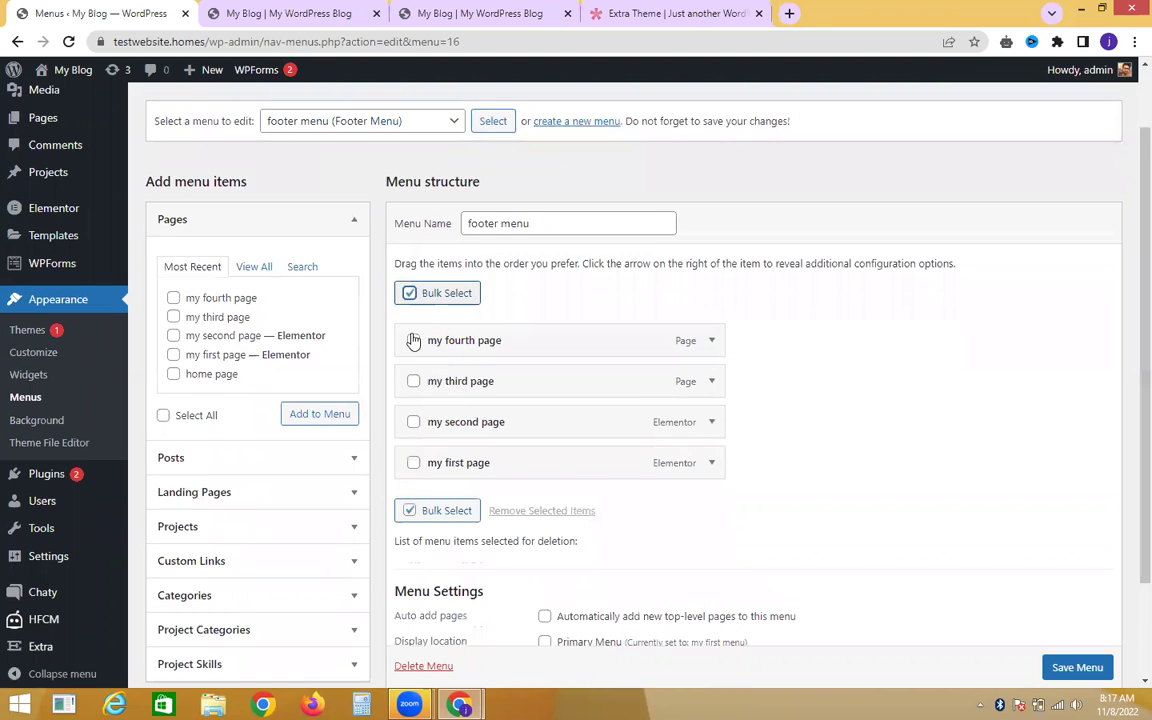
{"action": "left_click", "coordinate": [413, 340]}
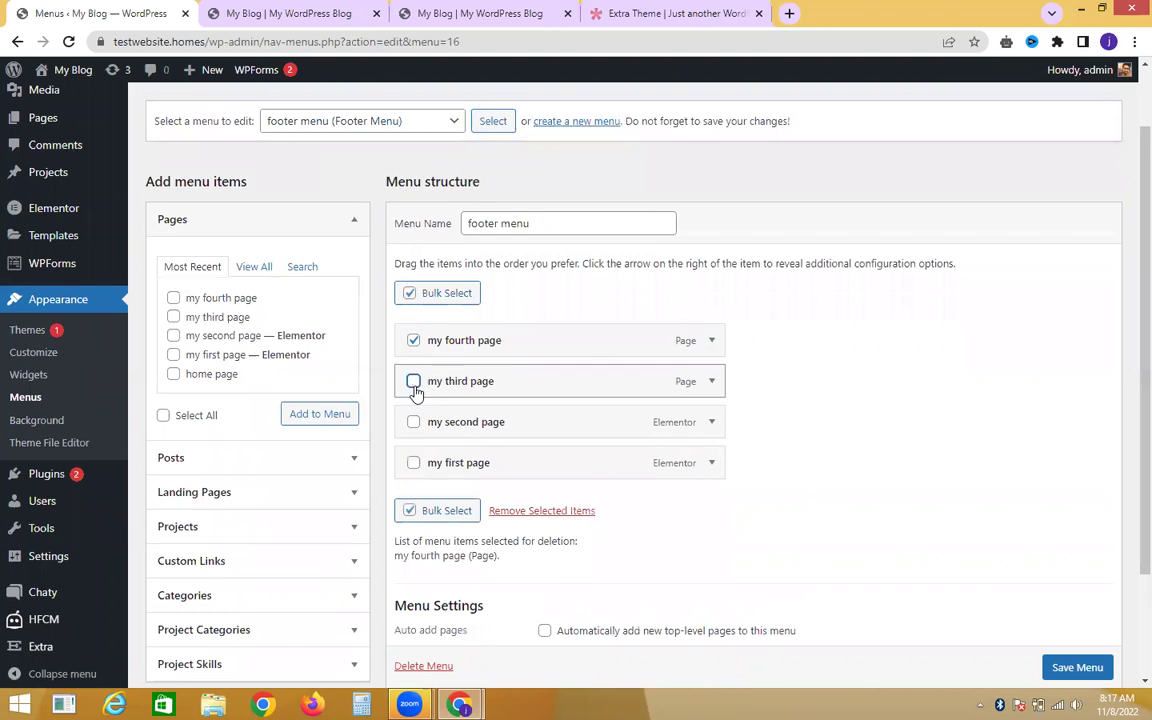
{"action": "left_click", "coordinate": [414, 383]}
{"action": "left_click", "coordinate": [413, 422]}
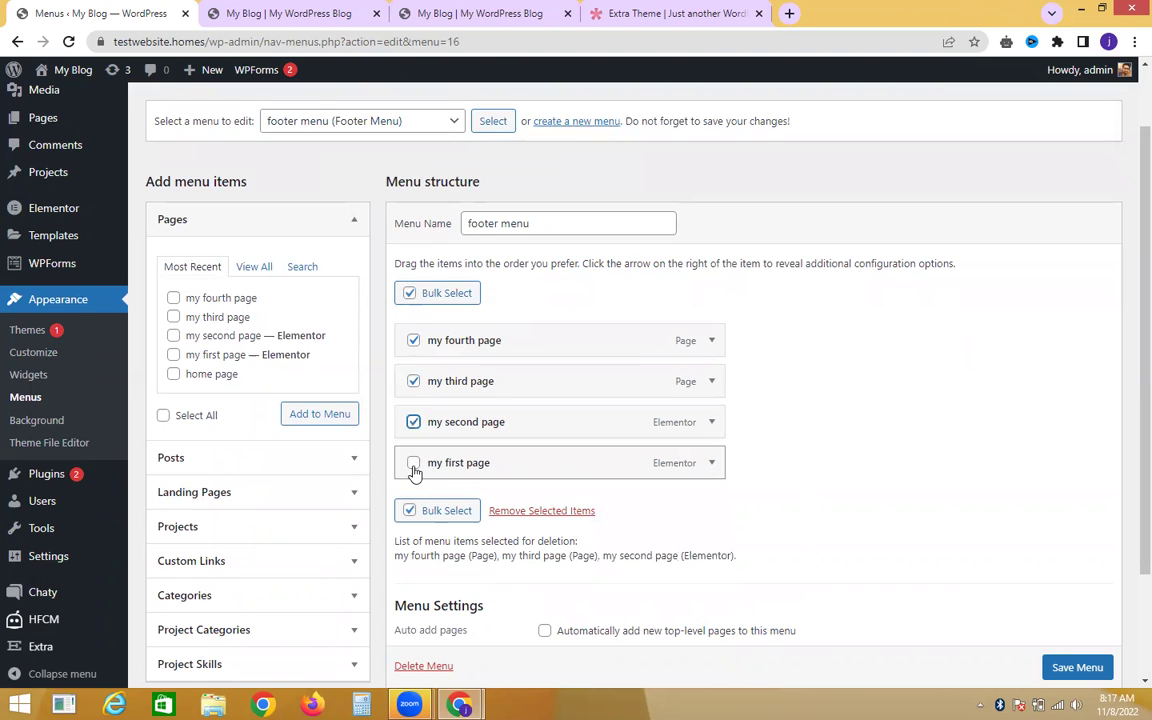
{"action": "left_click", "coordinate": [413, 464]}
{"action": "left_click", "coordinate": [501, 511]}
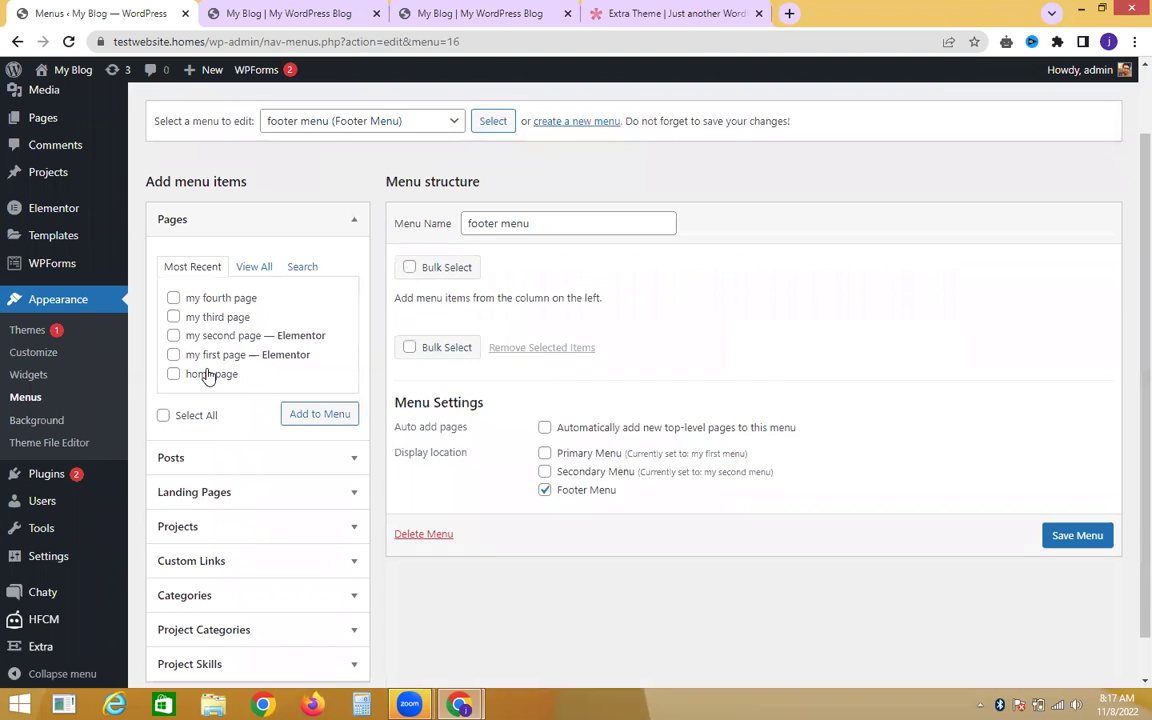
Add all five recent pages to the footer menu and save it with the Footer Menu display location enabled.
{"action": "left_click", "coordinate": [163, 415]}
{"action": "left_click", "coordinate": [291, 418]}
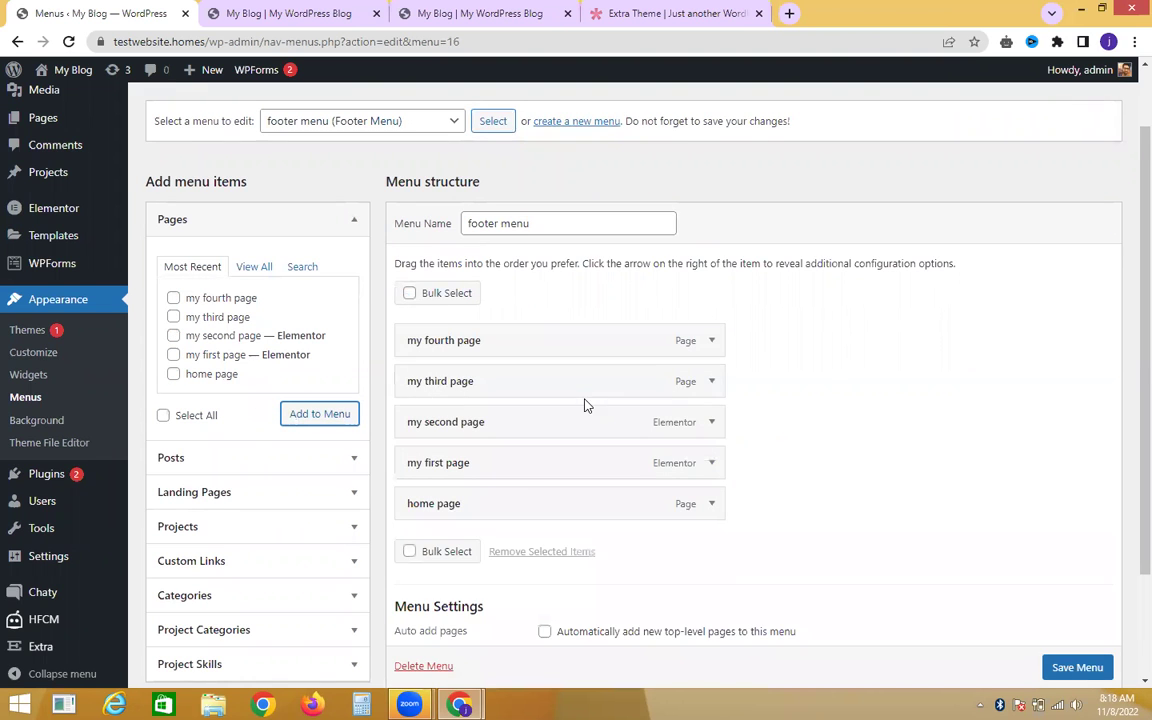
{"action": "scroll", "coordinate": [1126, 300], "scroll_direction": "down", "scroll_amount": 2}
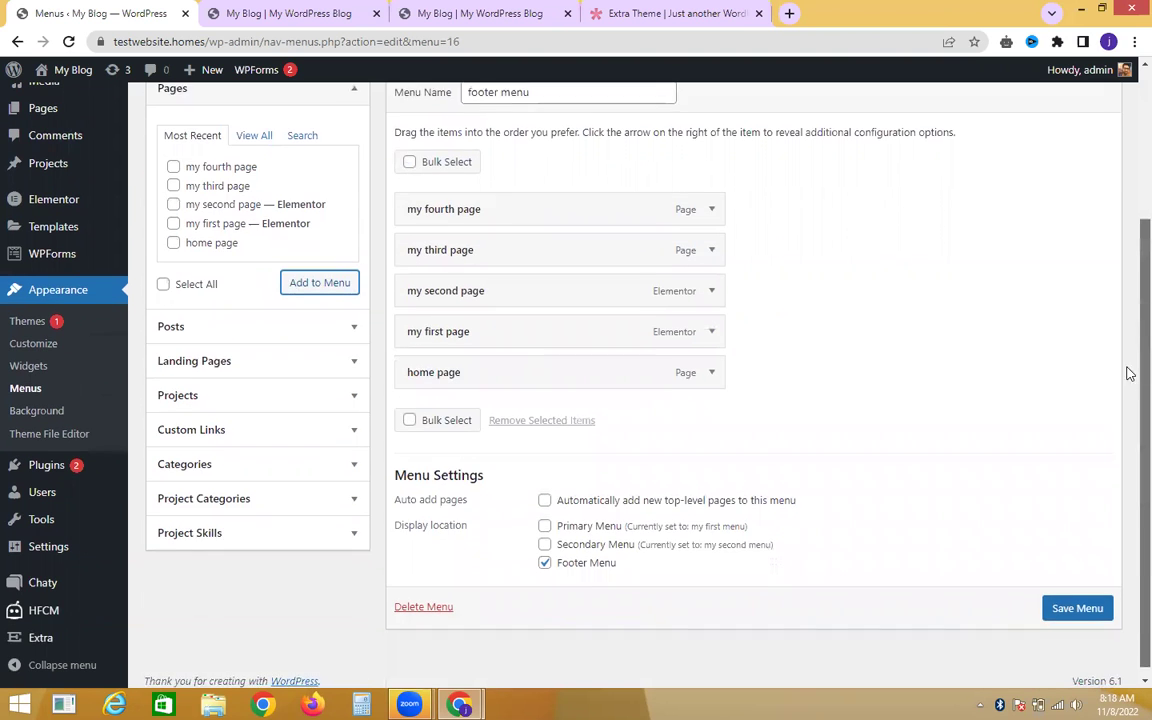
{"action": "left_click", "coordinate": [543, 560]}
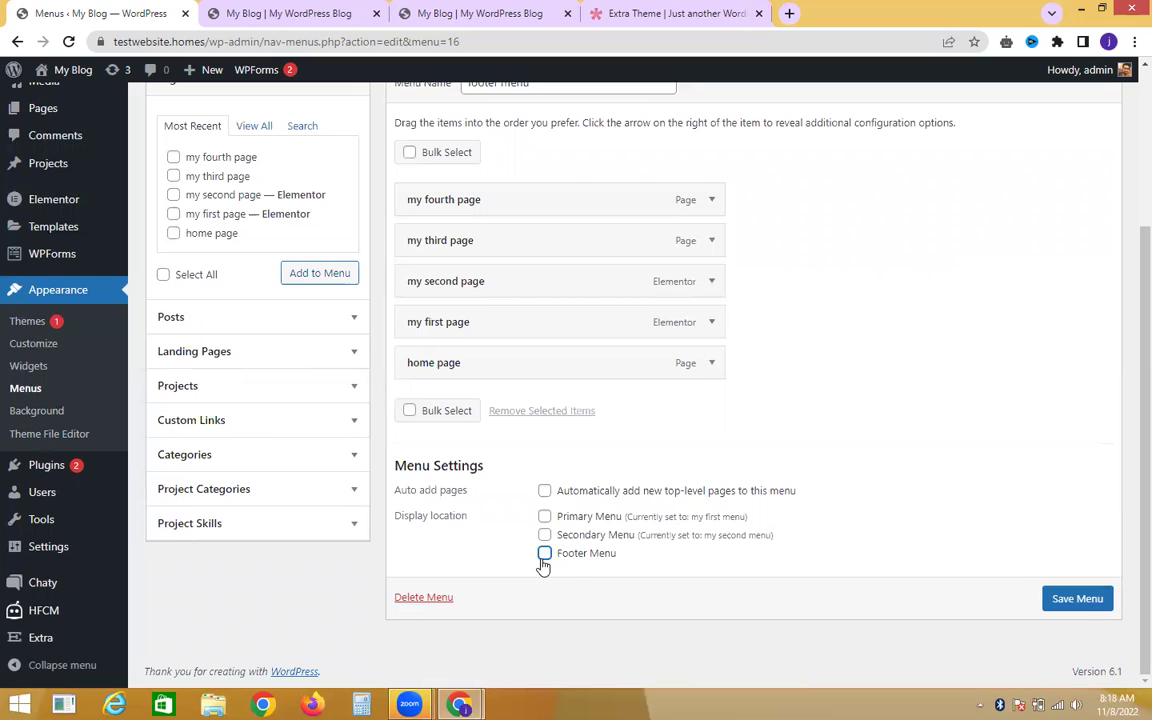
{"action": "left_click", "coordinate": [544, 558]}
{"action": "key", "text": "Tab"}
{"action": "key", "text": "Tab"}
{"action": "key", "text": "Return"}
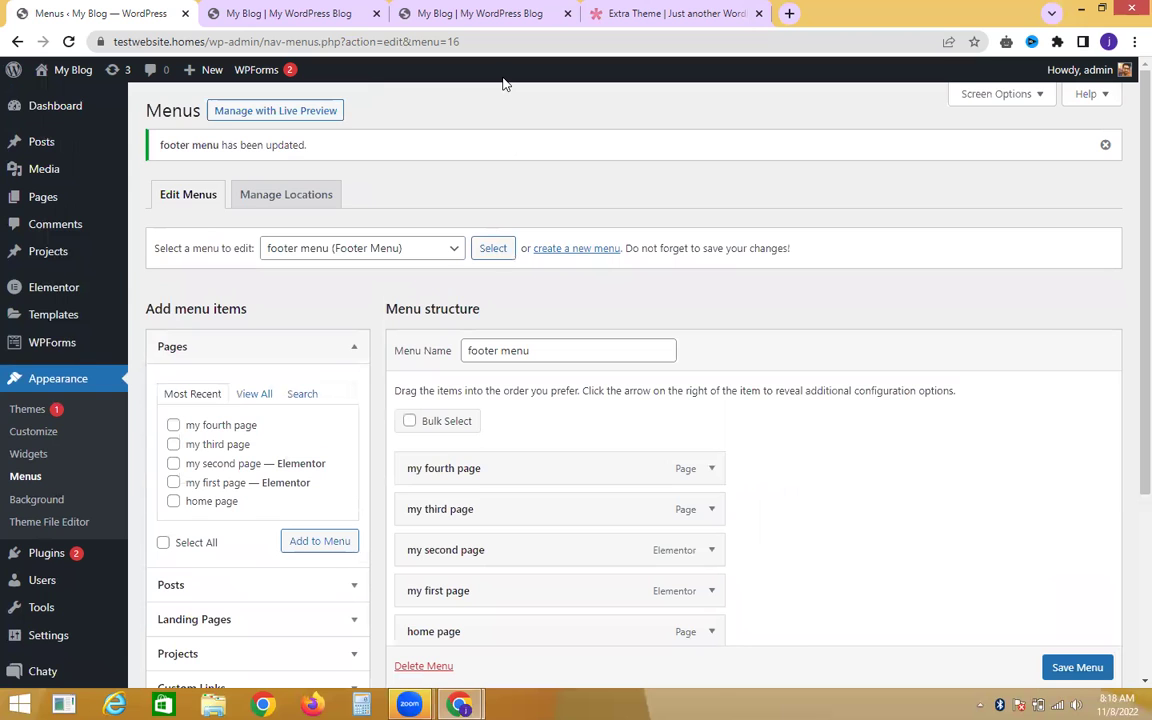
Reload the live site and check the footer menu's page links at the end of the home page.
{"action": "left_click", "coordinate": [342, 12]}
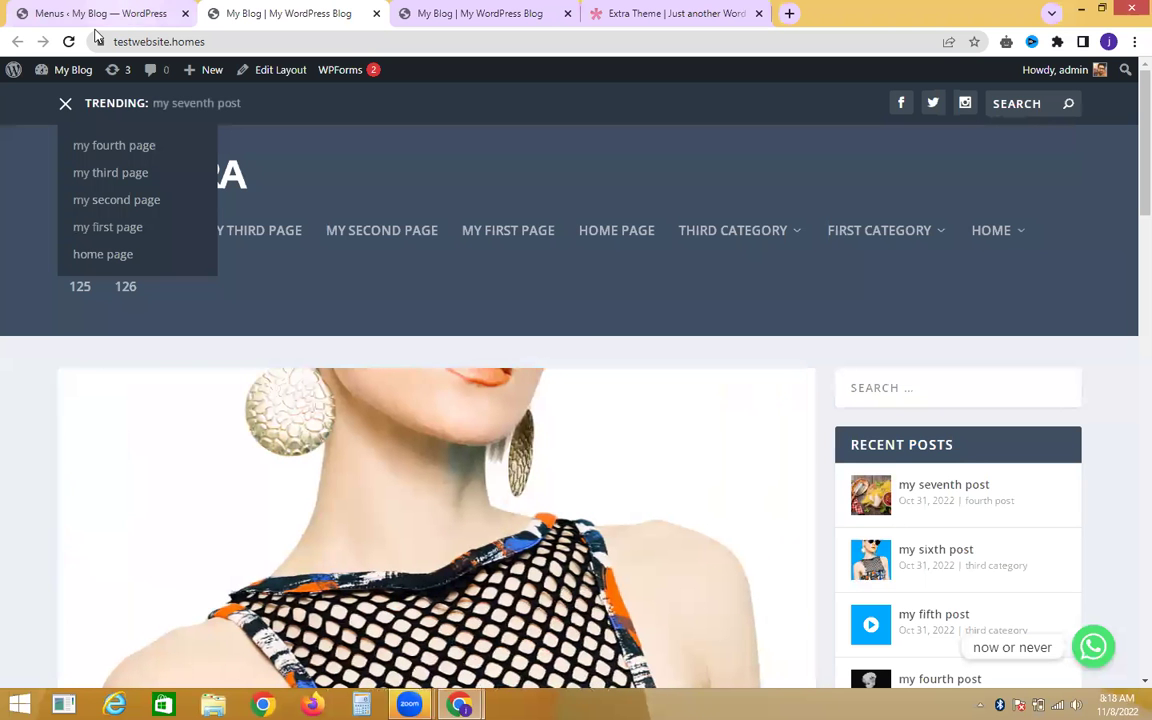
{"action": "left_click", "coordinate": [68, 44]}
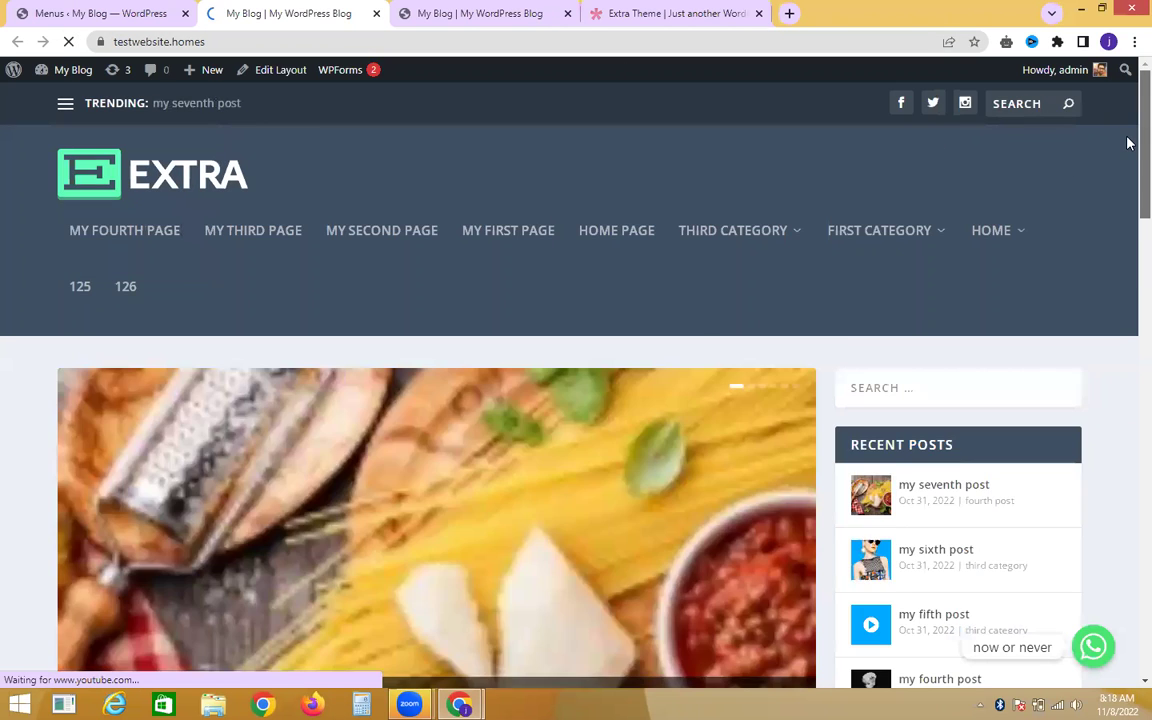
{"action": "scroll", "coordinate": [1126, 535], "scroll_direction": "down", "scroll_amount": 10}
{"action": "scroll", "coordinate": [1130, 636], "scroll_direction": "down", "scroll_amount": 10}
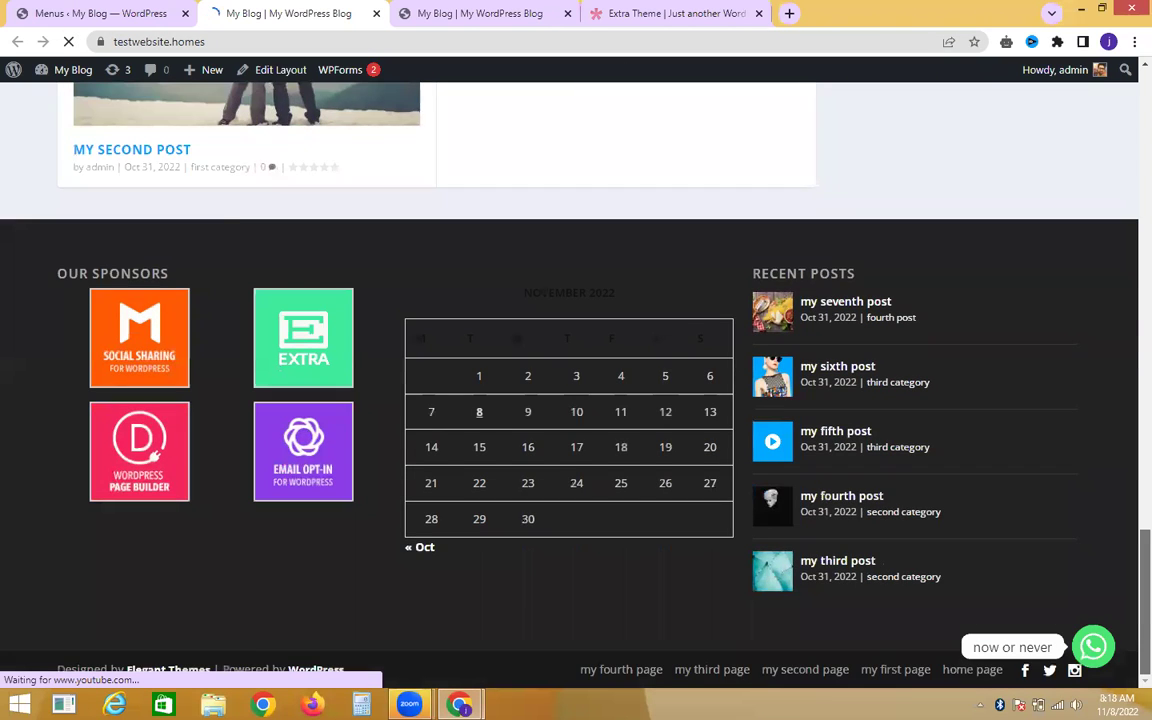
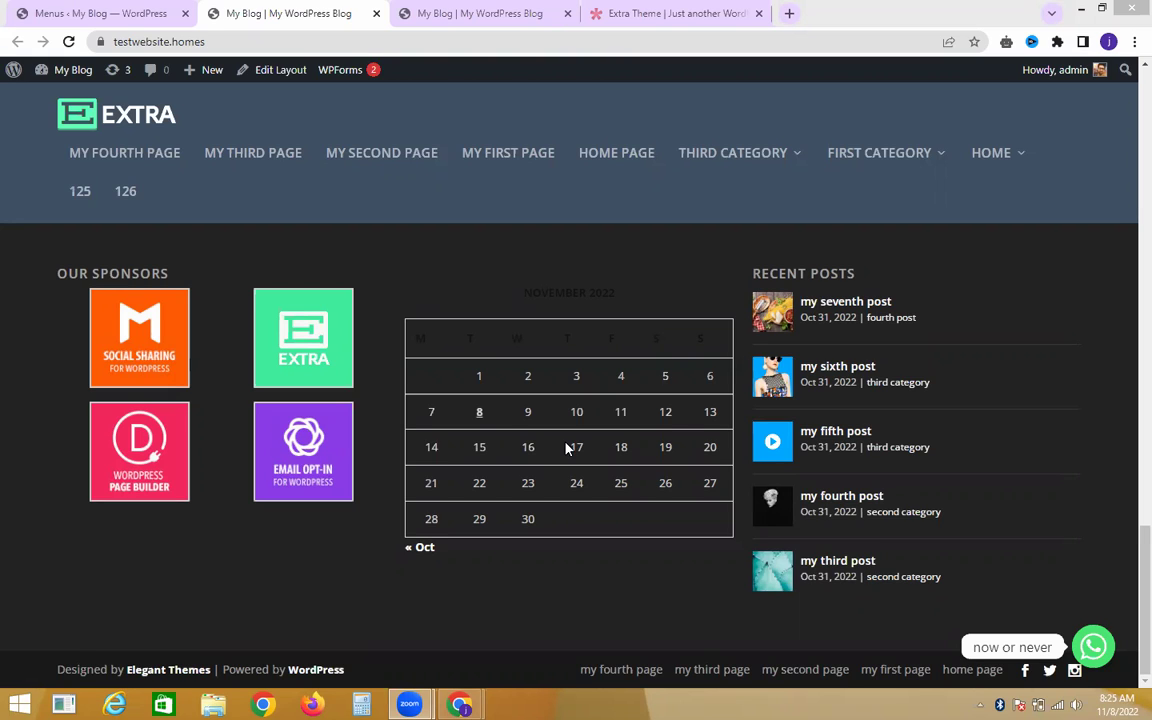
{"action": "key", "text": "alt+Tab"}
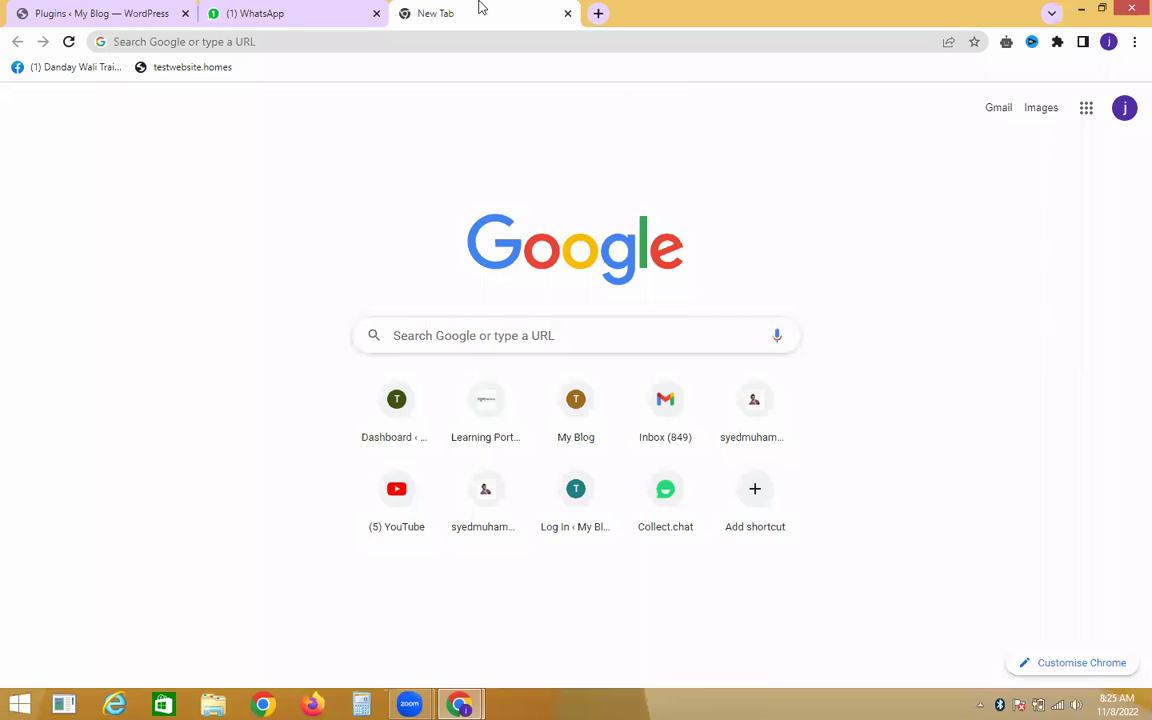
{"action": "left_click", "coordinate": [116, 8]}
{"action": "left_click", "coordinate": [400, 41]}
{"action": "left_click", "coordinate": [447, 17]}
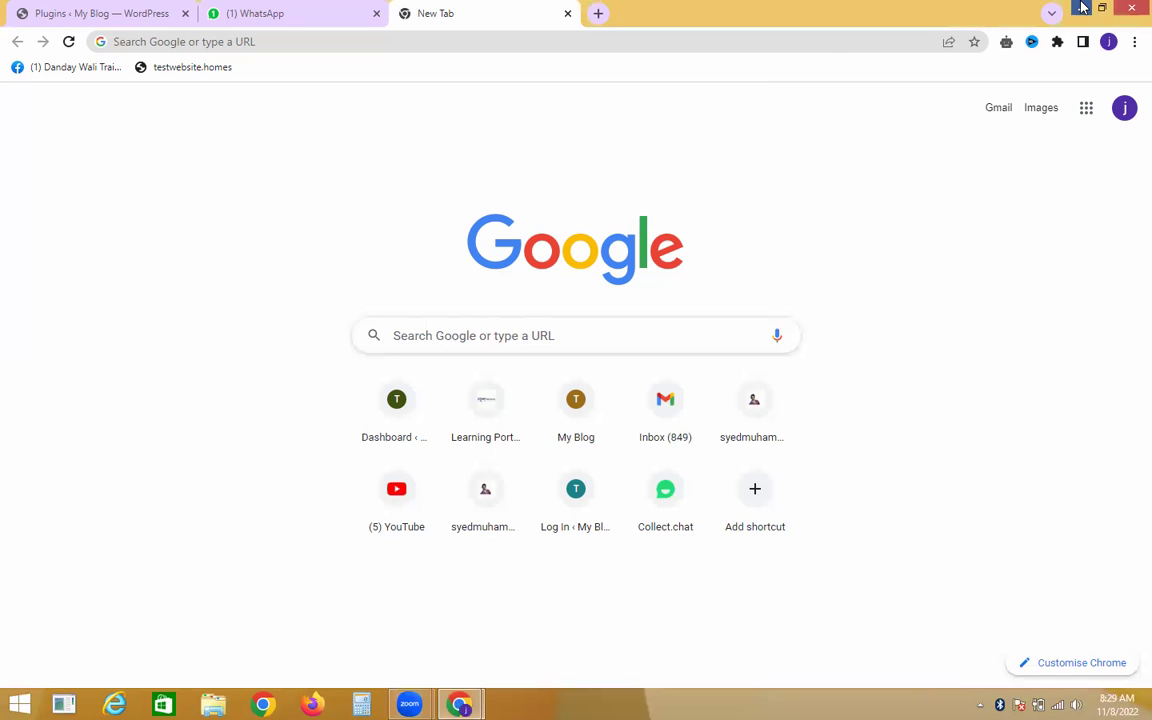
{"action": "left_click", "coordinate": [1081, 8]}
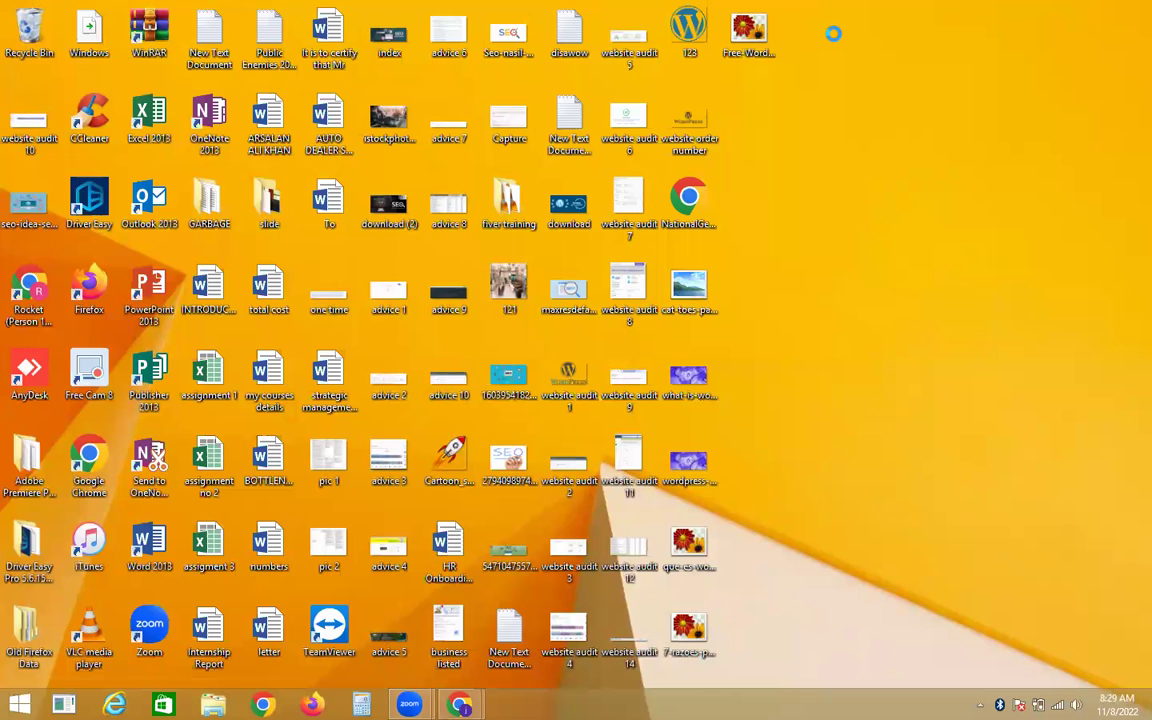
{"action": "right_click", "coordinate": [834, 120]}
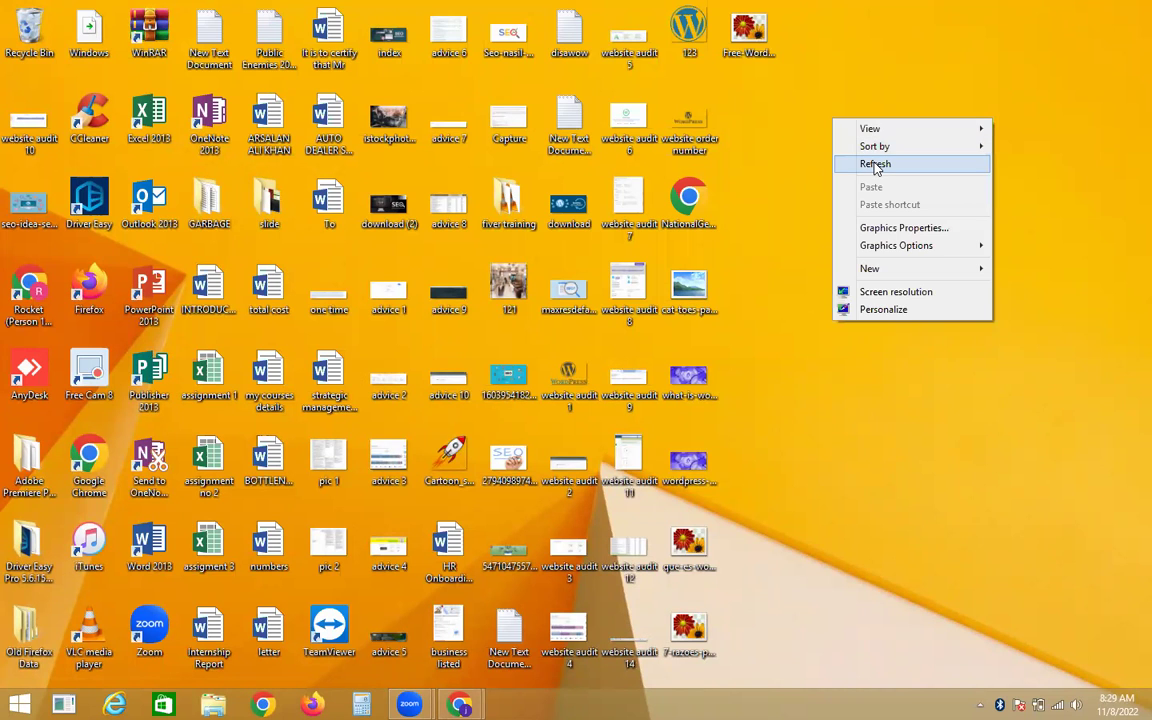
{"action": "left_click", "coordinate": [875, 165]}
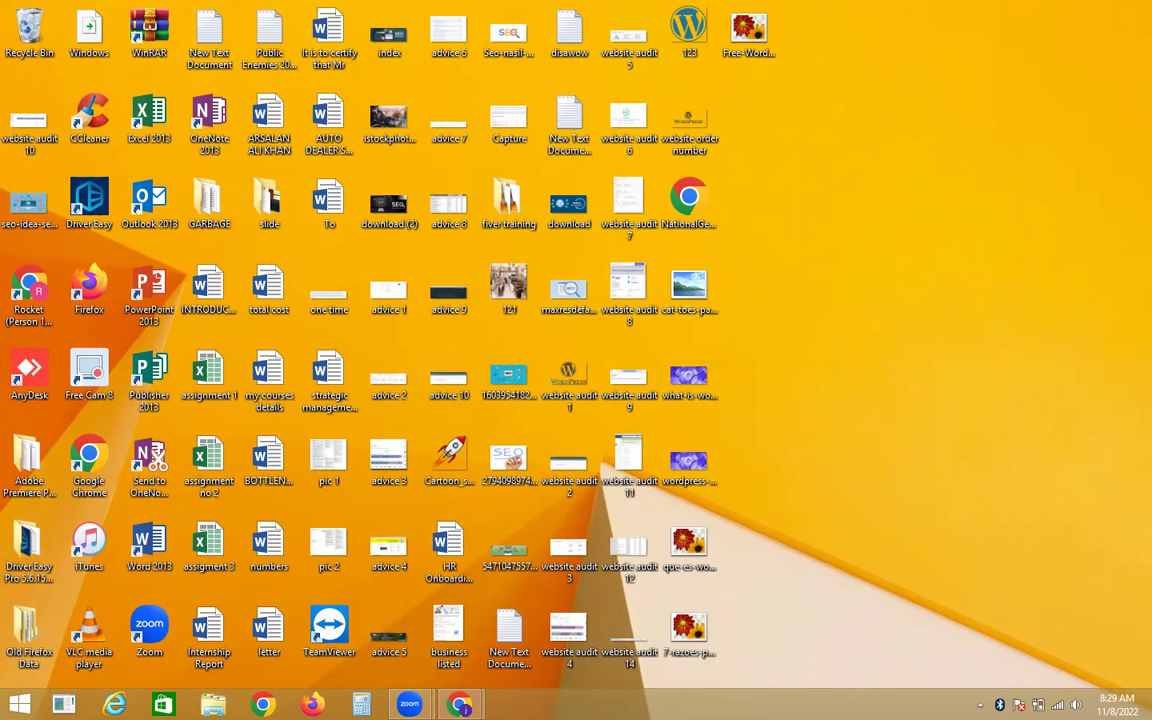
Bring up the other Chrome window and show the WordPress site's installed plugins list.
{"action": "mouse_move", "coordinate": [459, 705]}
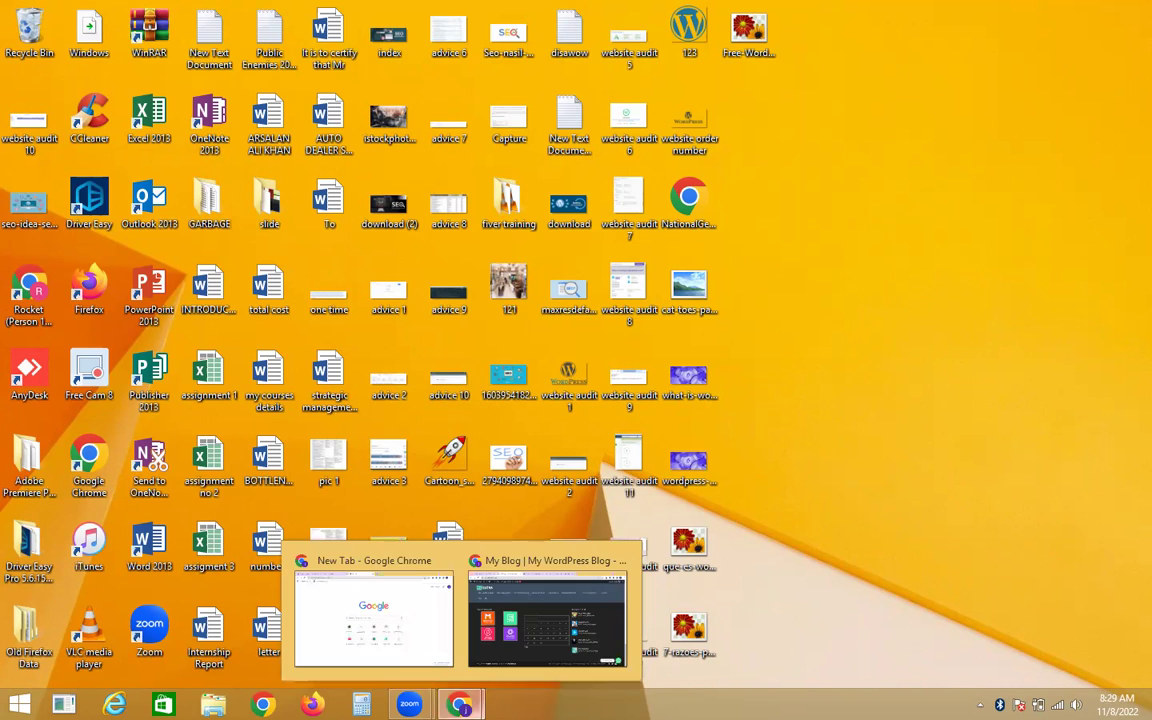
{"action": "left_click", "coordinate": [400, 558]}
{"action": "left_click", "coordinate": [250, 10]}
{"action": "left_click", "coordinate": [453, 8]}
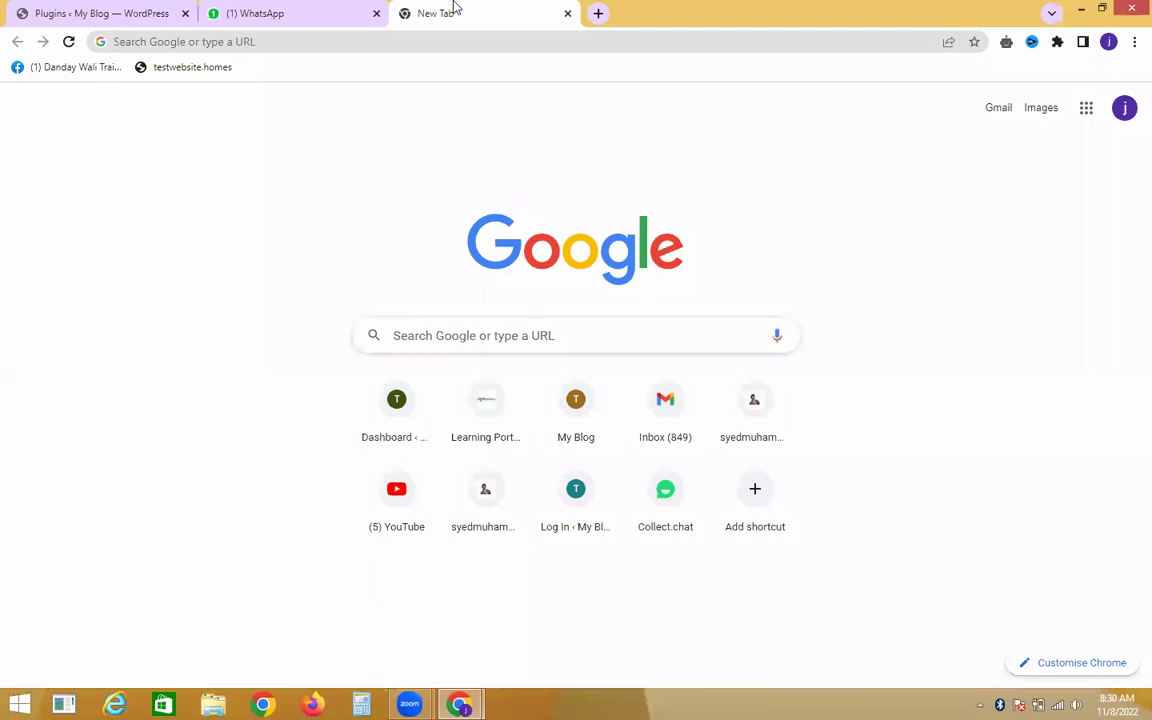
{"action": "left_click", "coordinate": [394, 34]}
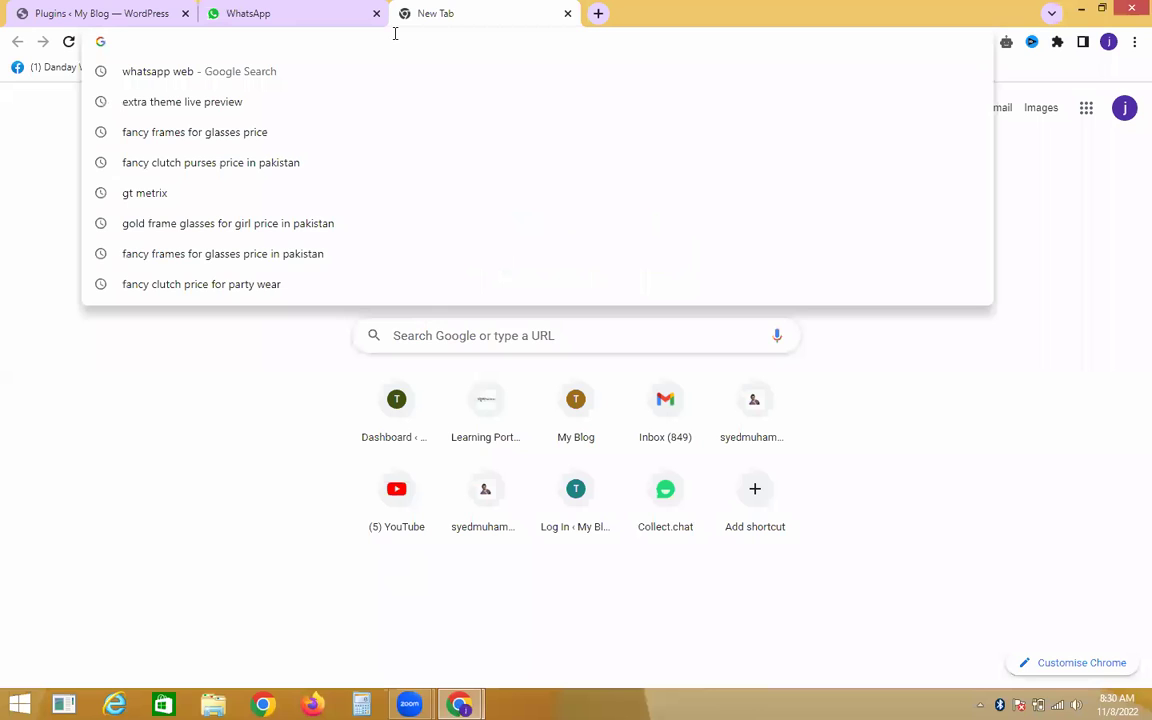
{"action": "type", "text": "we"}
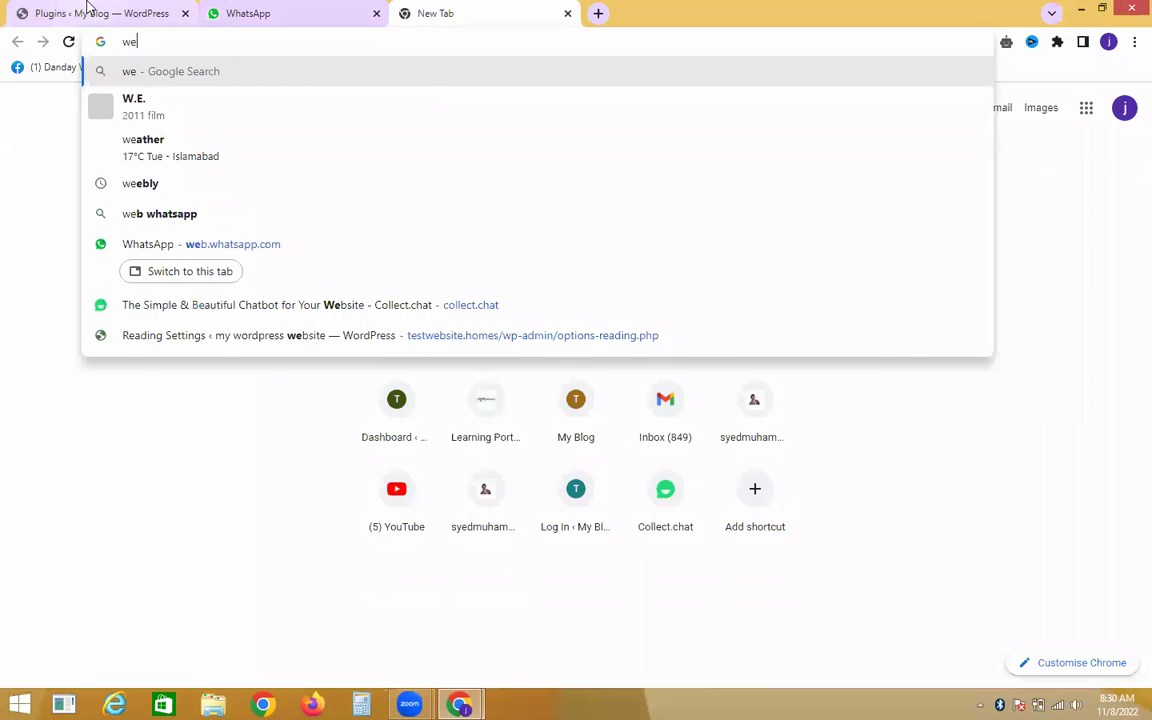
{"action": "left_click", "coordinate": [88, 10]}
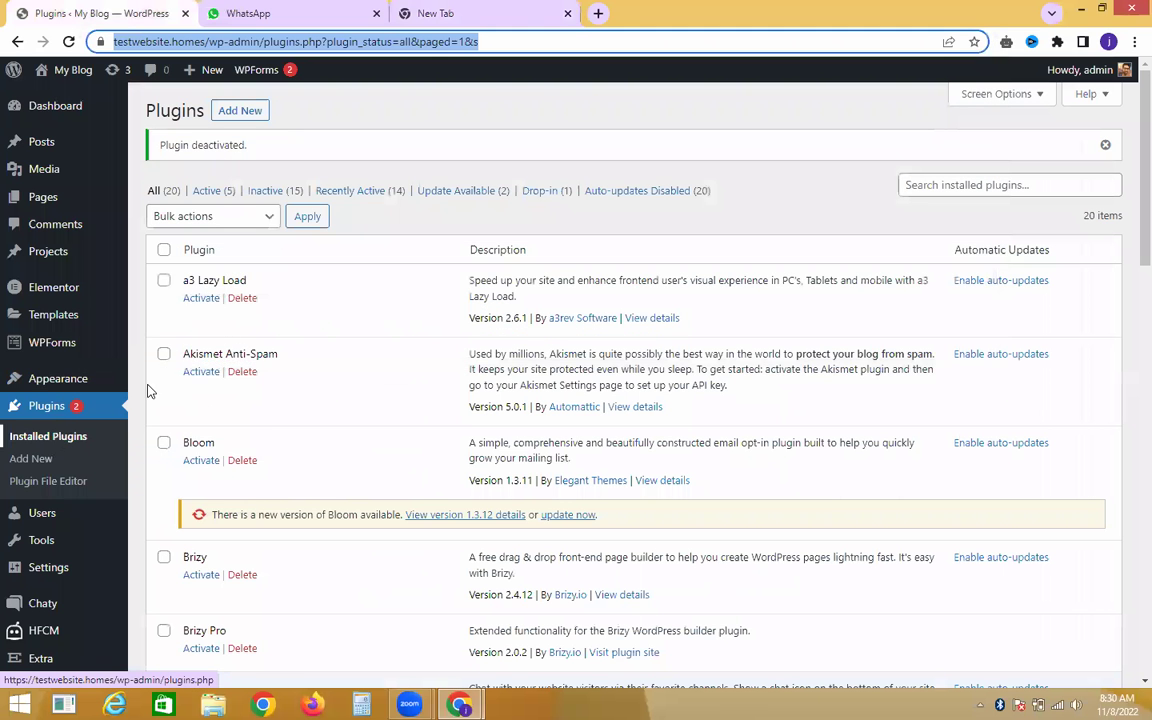
{"action": "left_click", "coordinate": [538, 580]}
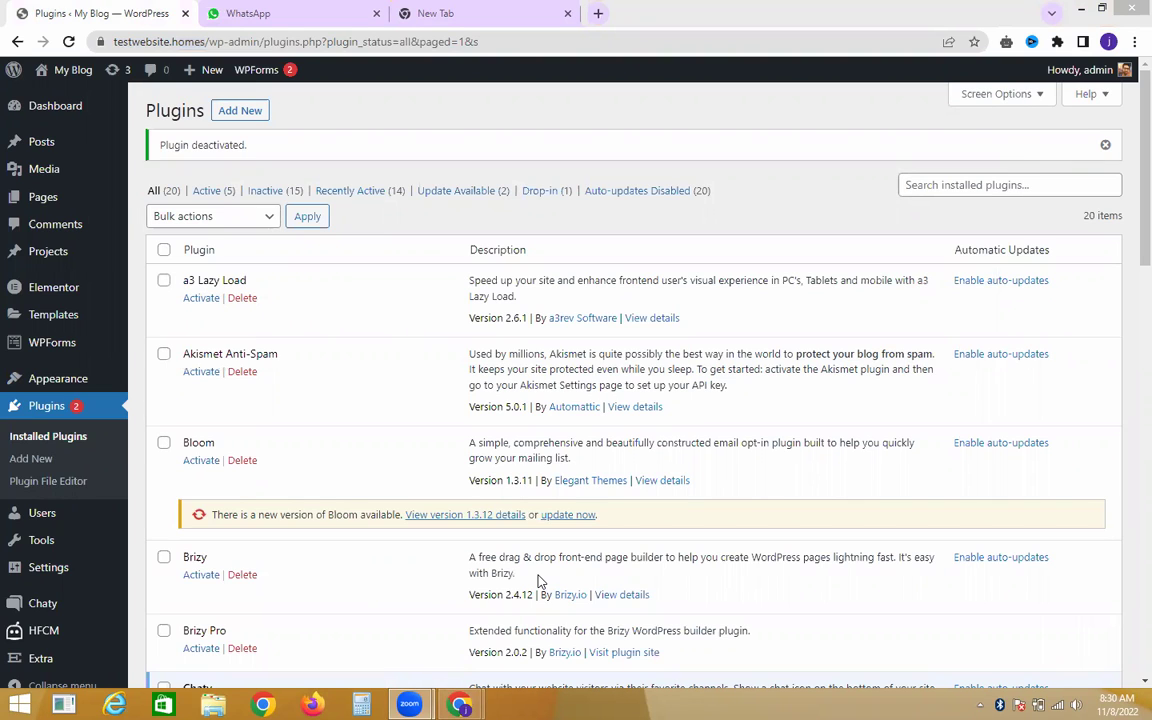
{"action": "left_click", "coordinate": [1083, 9]}
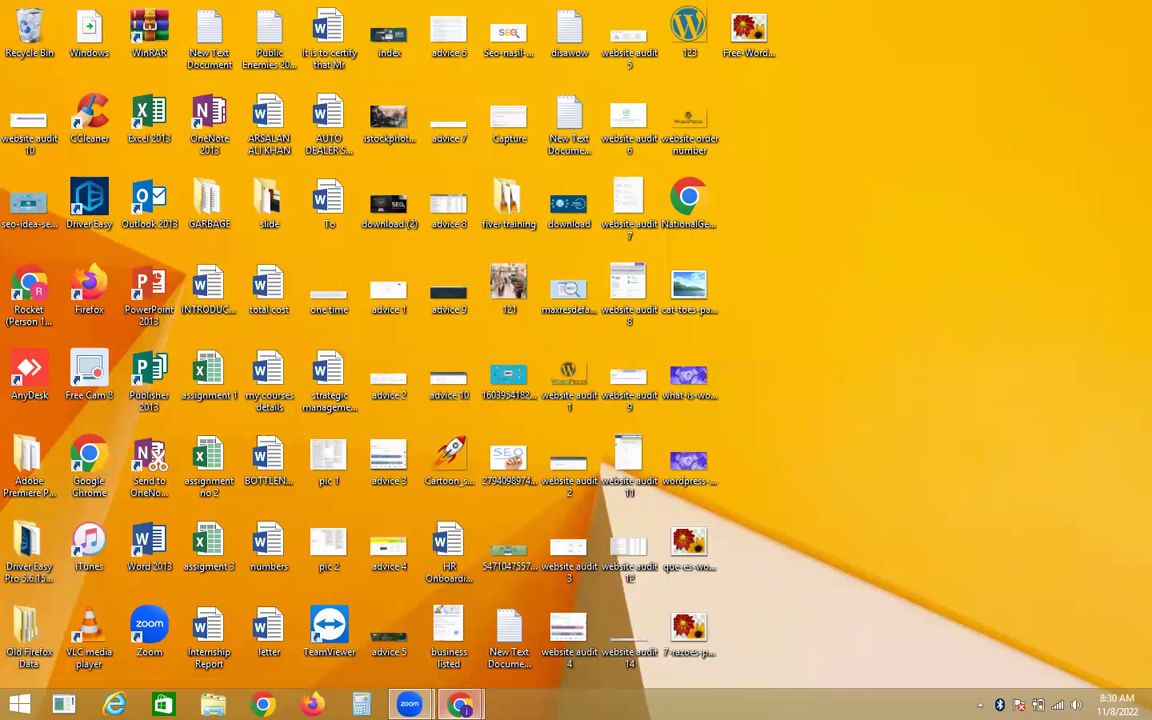
{"action": "mouse_move", "coordinate": [457, 702]}
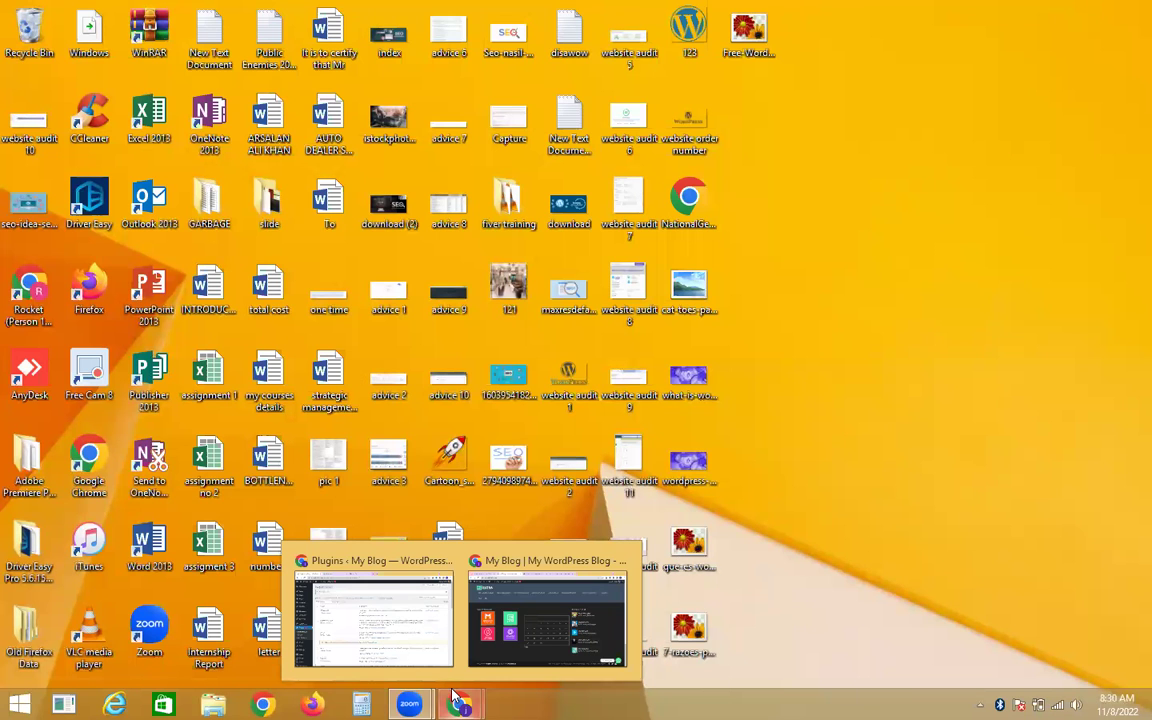
{"action": "left_click", "coordinate": [445, 636]}
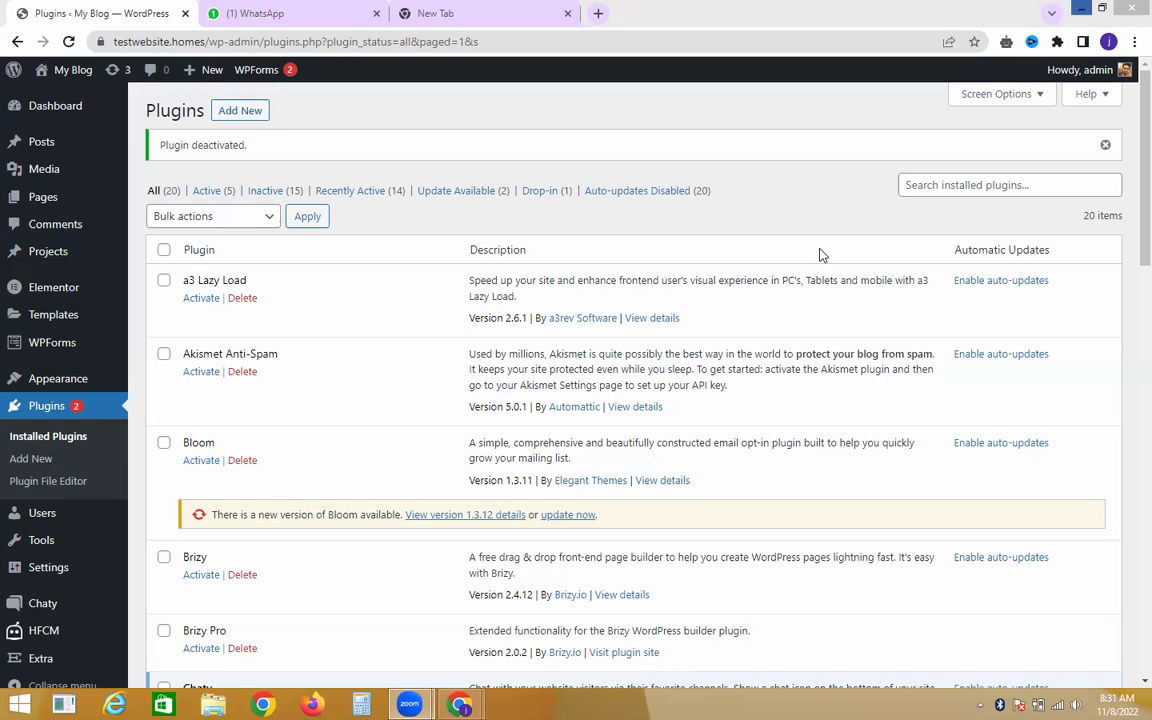
{"action": "mouse_move", "coordinate": [459, 705]}
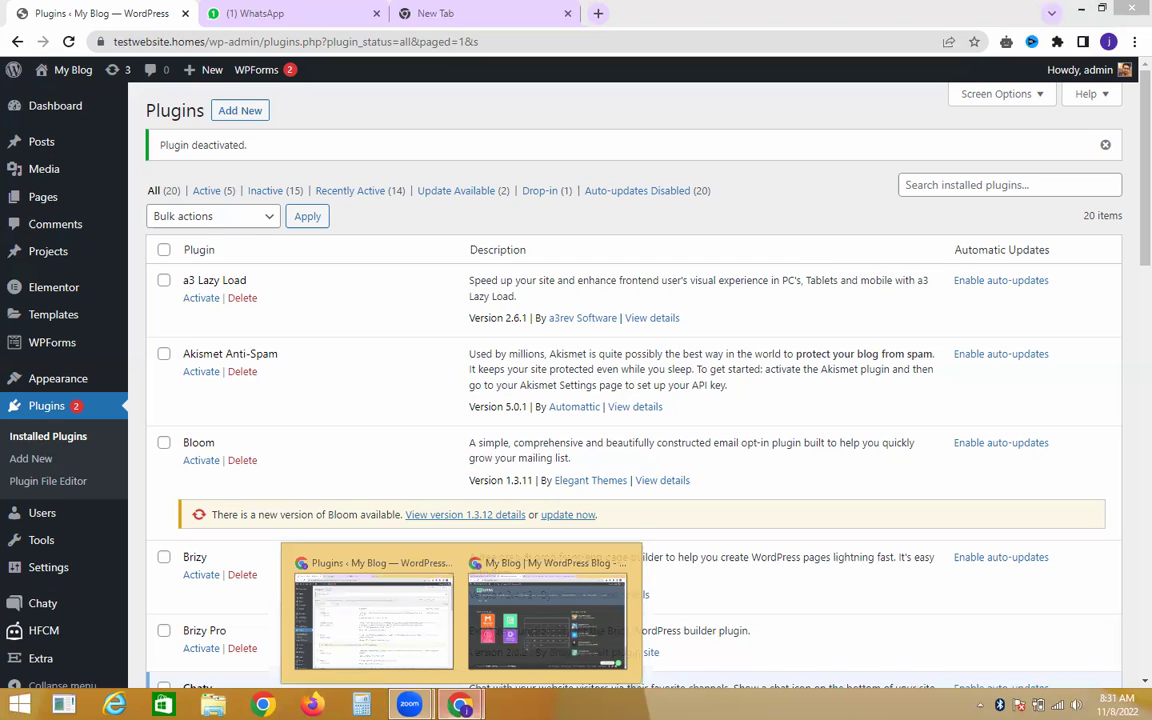
{"action": "left_click", "coordinate": [424, 637]}
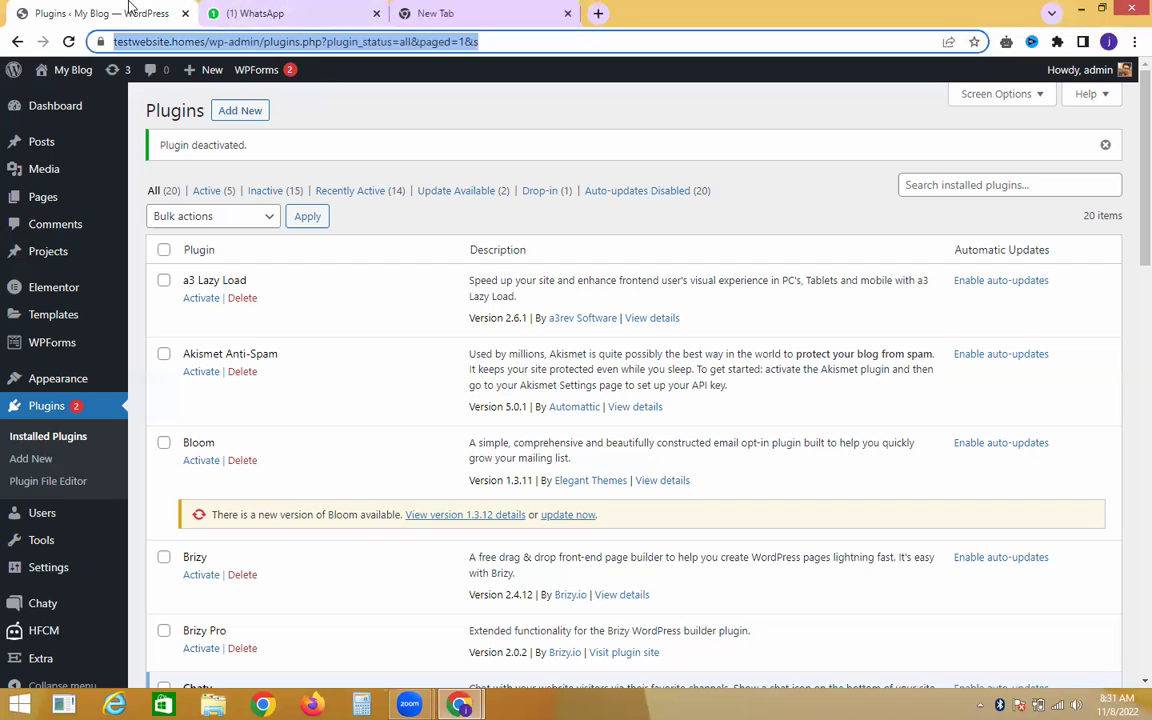
{"action": "left_click", "coordinate": [255, 13]}
{"action": "left_click", "coordinate": [57, 9]}
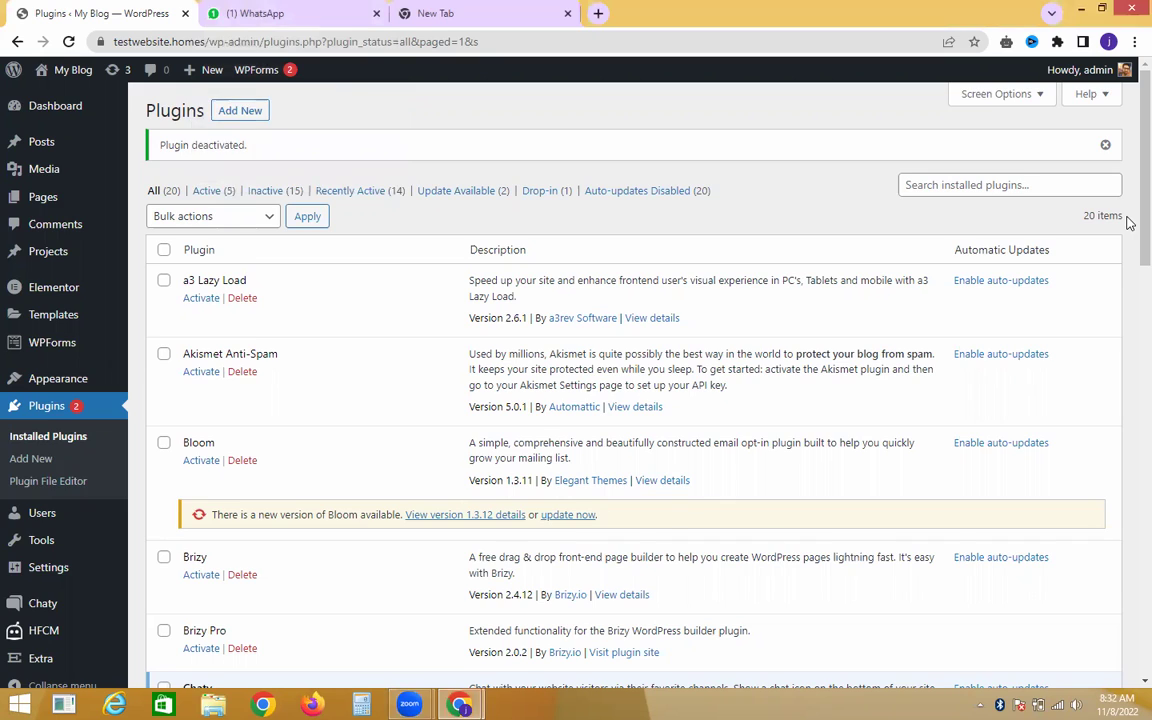
Activate the Classic Editor plugin in the installed plugins list.
{"action": "scroll", "coordinate": [1130, 240], "scroll_direction": "down", "scroll_amount": 1}
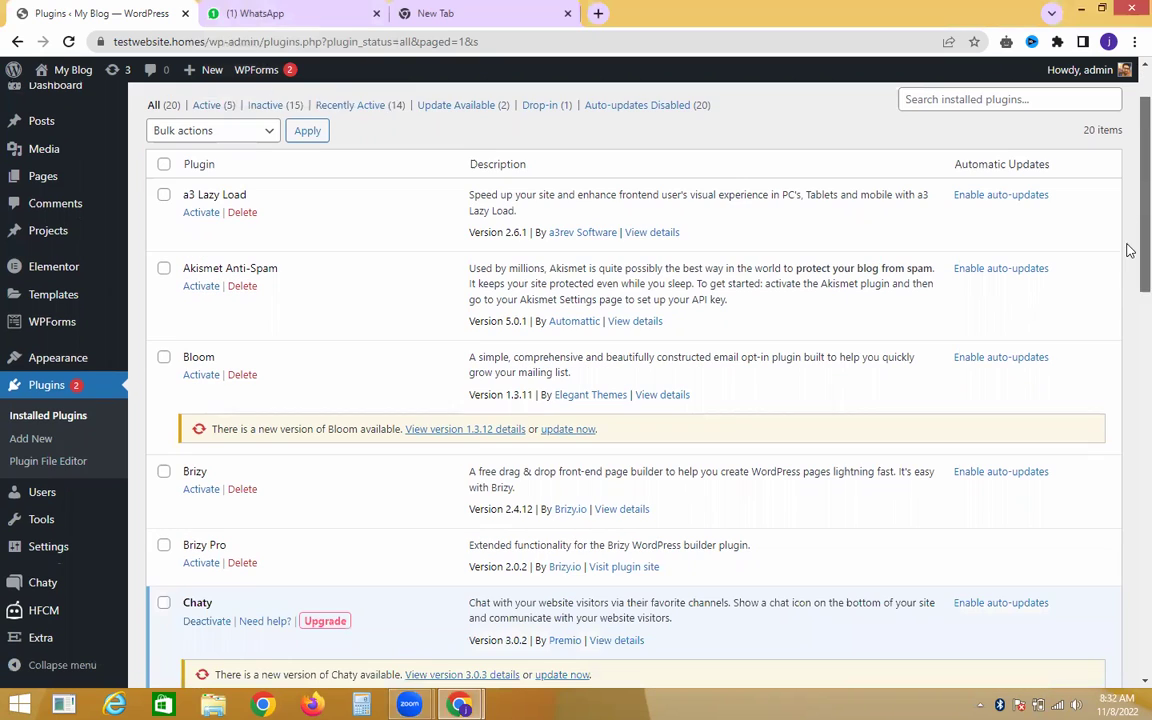
{"action": "triple_click", "coordinate": [256, 270]}
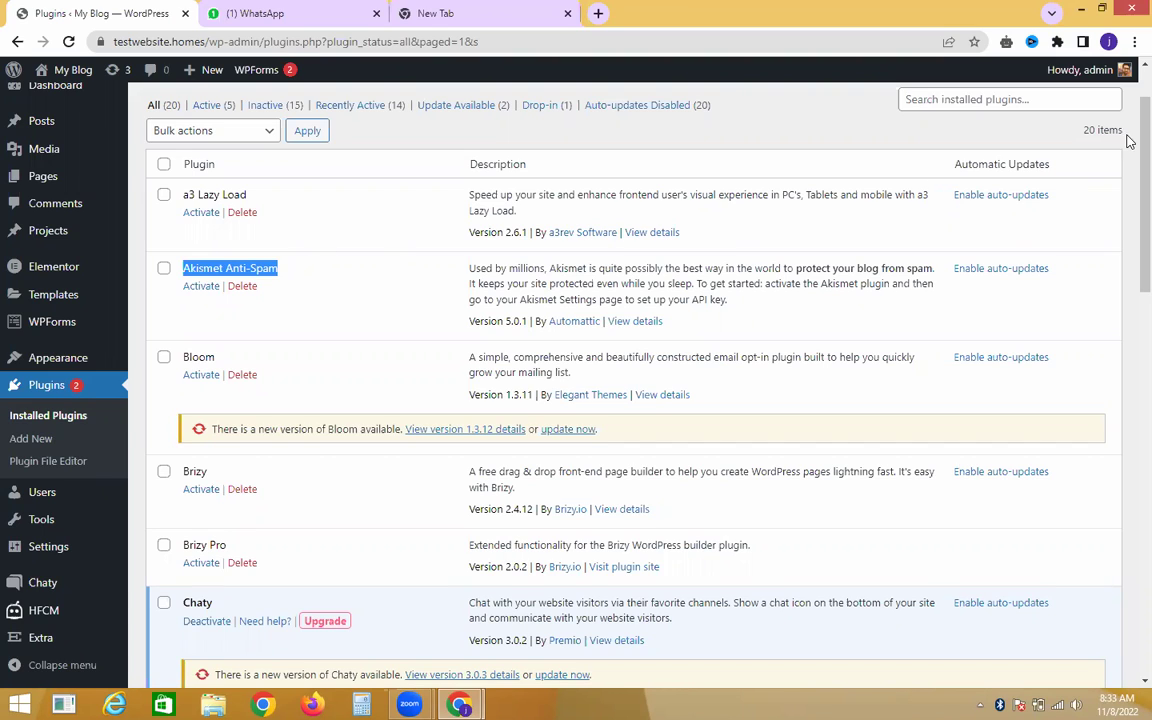
{"action": "left_click_drag", "start_coordinate": [1128, 141], "coordinate": [1128, 221]}
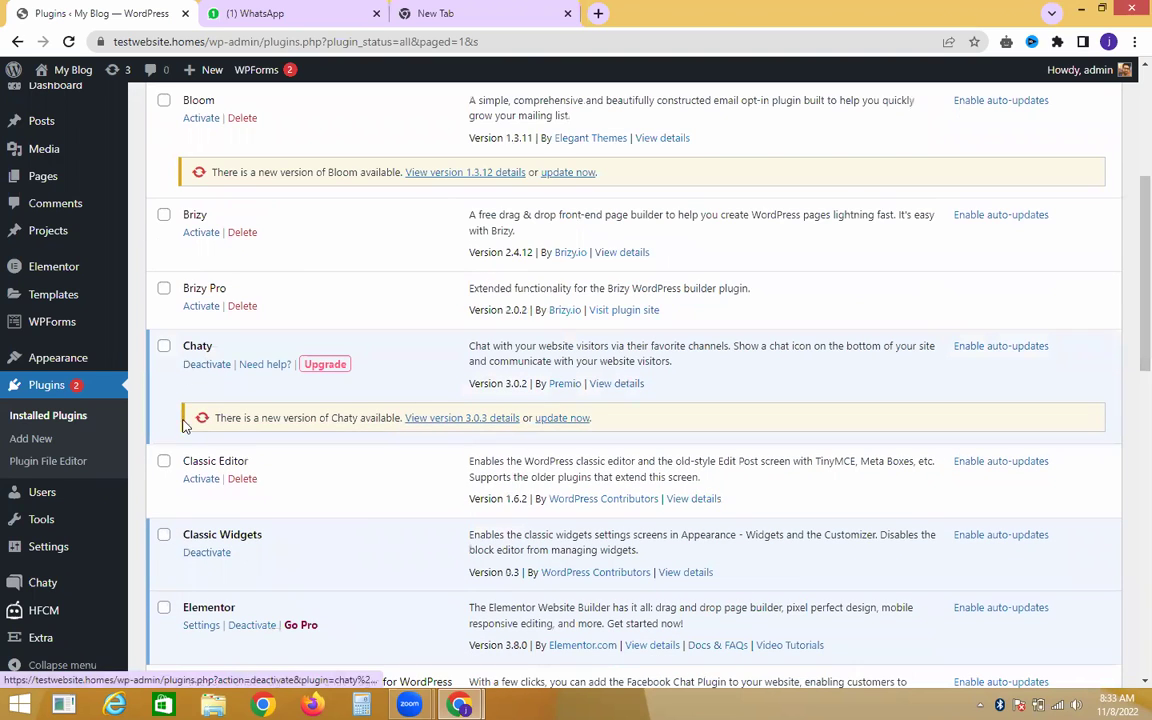
{"action": "left_click", "coordinate": [199, 480]}
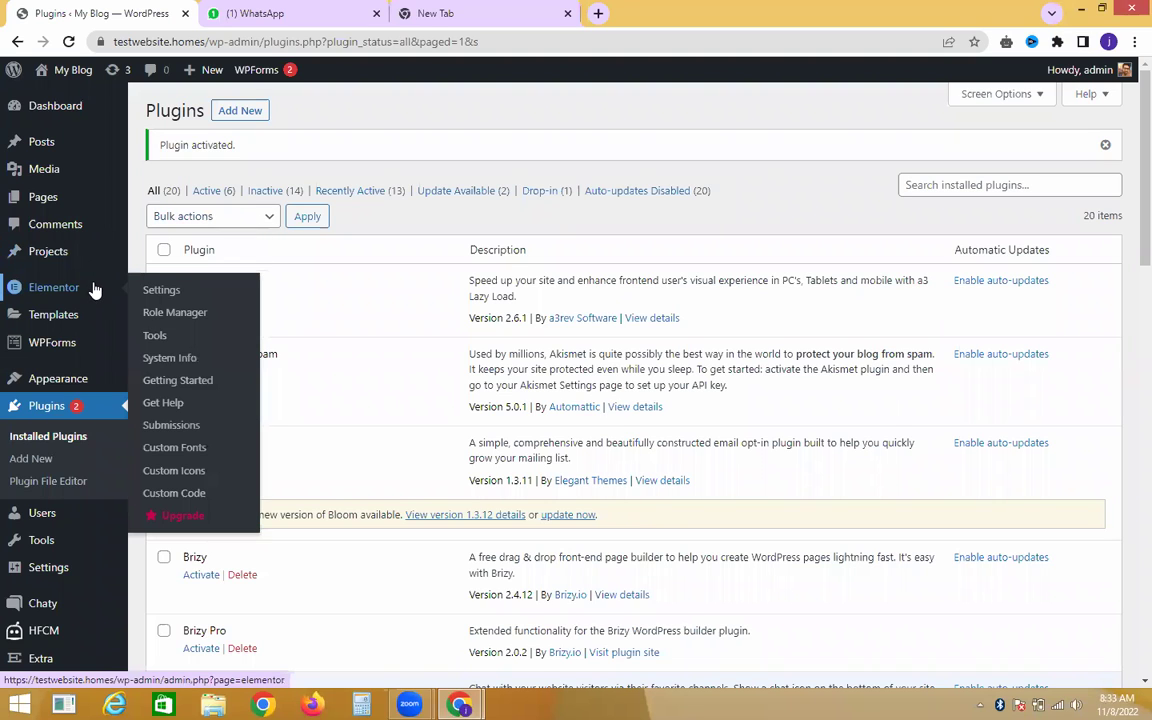
Open the Add New Post screen in a separate browser tab.
{"action": "mouse_move", "coordinate": [80, 342]}
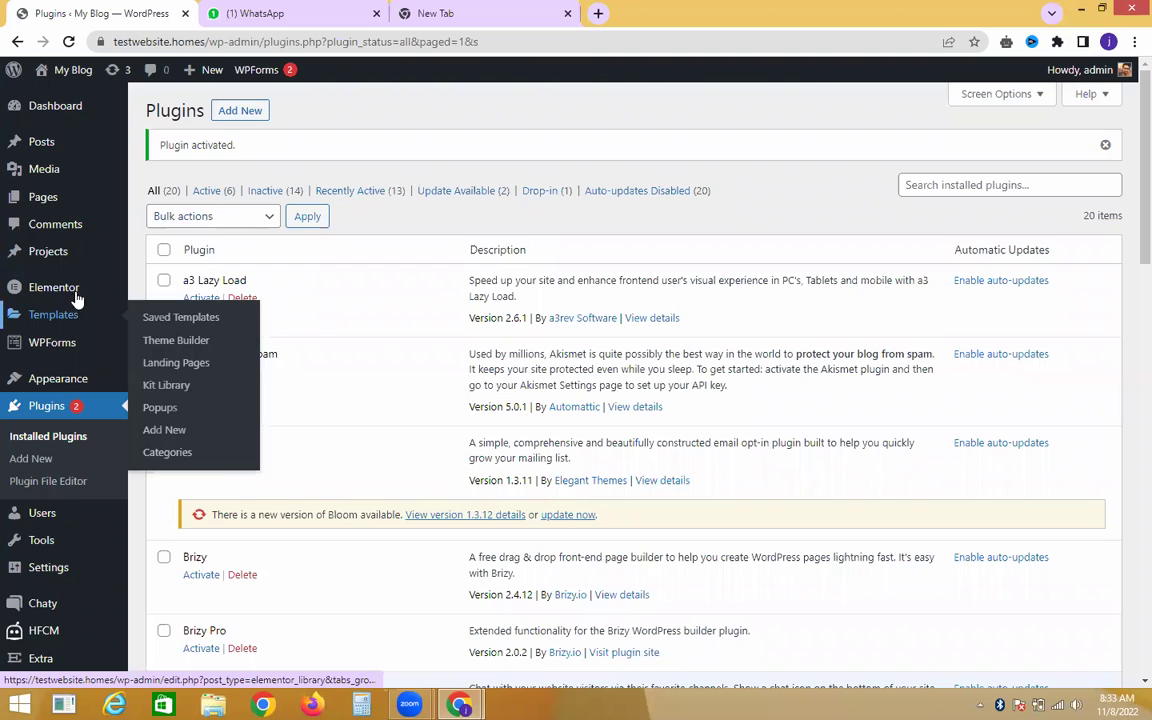
{"action": "mouse_move", "coordinate": [70, 144]}
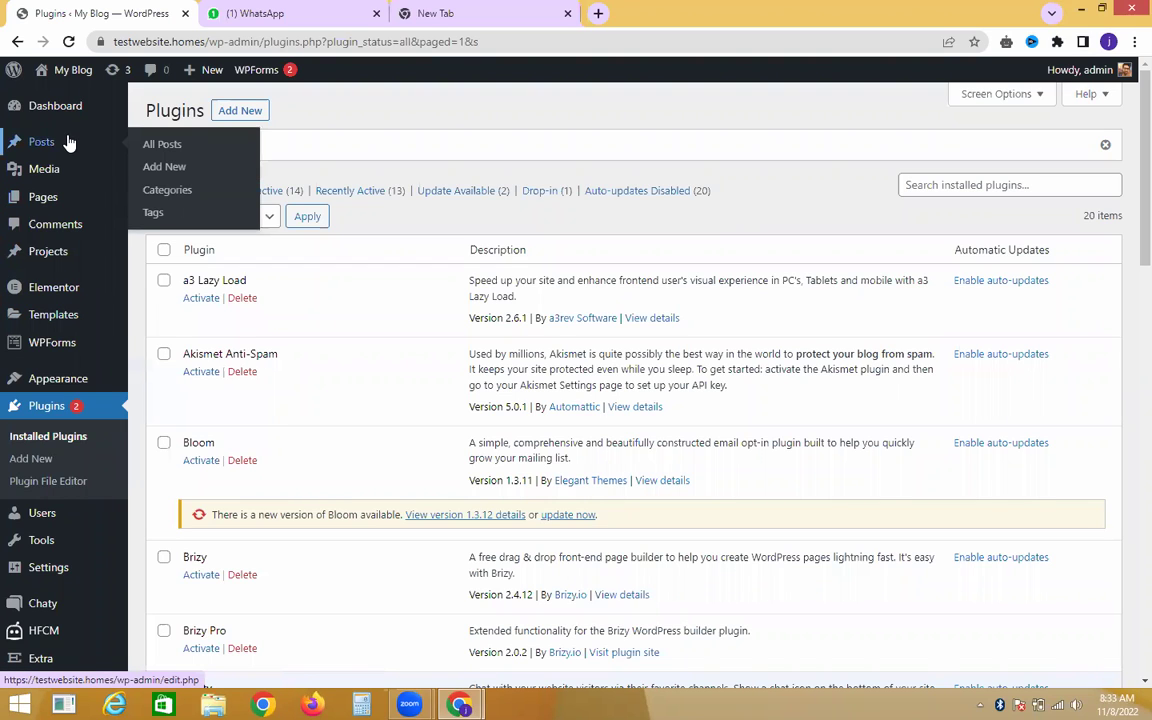
{"action": "right_click", "coordinate": [157, 167]}
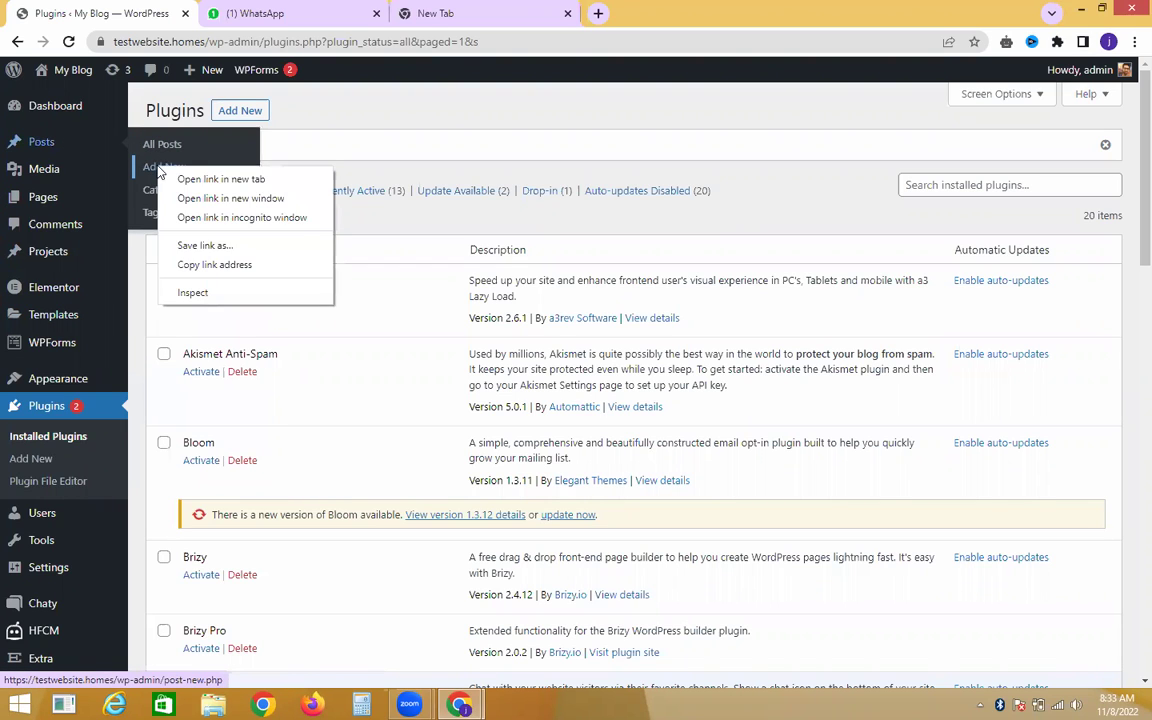
{"action": "left_click", "coordinate": [221, 180]}
{"action": "left_click", "coordinate": [313, 8]}
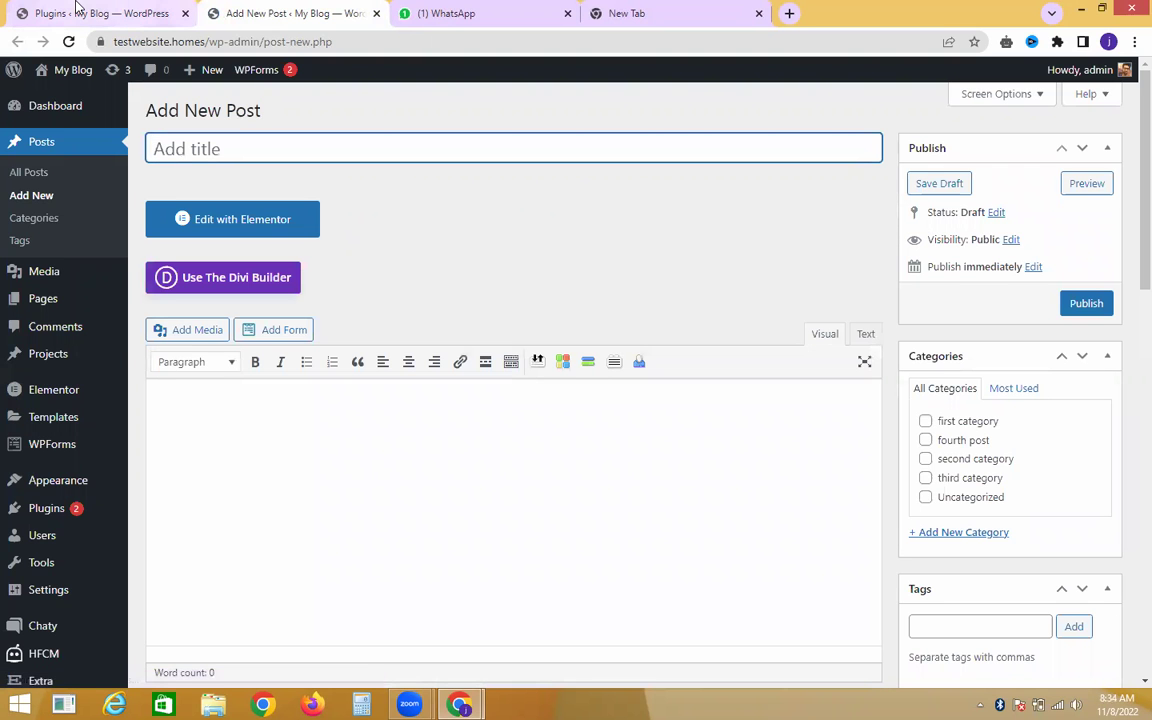
Return to the installed plugins list and deactivate the Classic Editor plugin.
{"action": "left_click", "coordinate": [76, 8]}
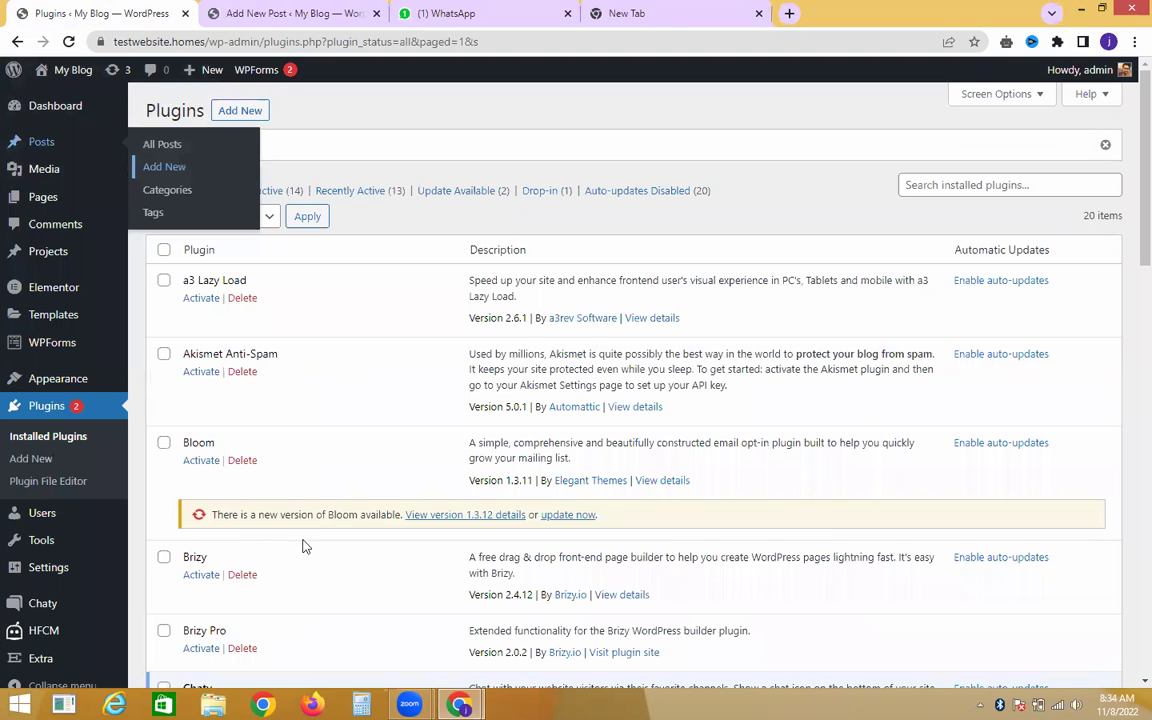
{"action": "scroll", "coordinate": [1130, 290], "scroll_direction": "down", "scroll_amount": 2}
{"action": "scroll", "coordinate": [1130, 290], "scroll_direction": "down", "scroll_amount": 2}
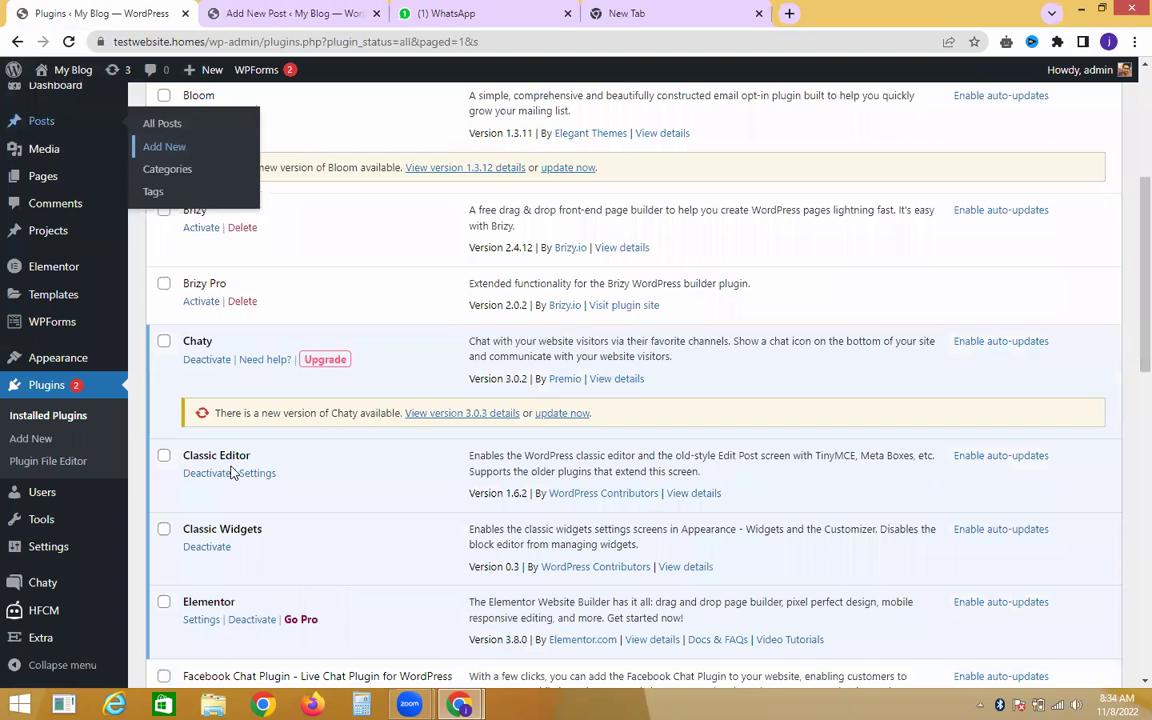
{"action": "left_click", "coordinate": [220, 473]}
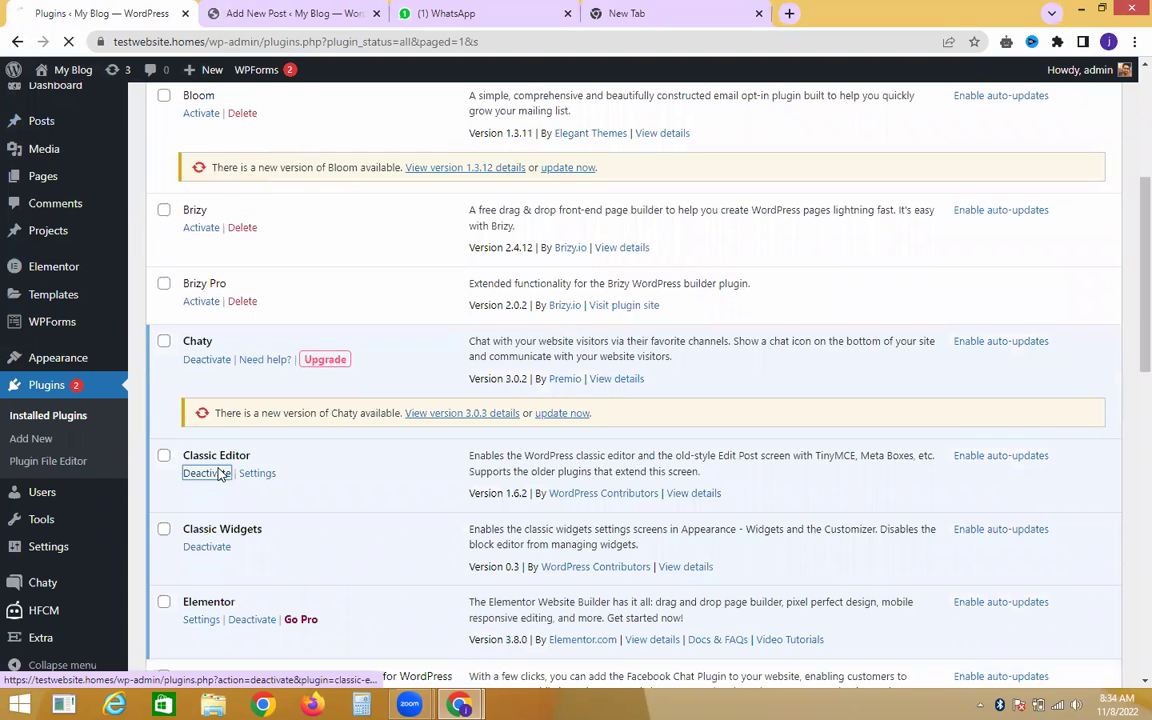
Go back to the Add New Post tab and examine the classic editor's content area, publishing, category and tag boxes.
{"action": "left_click", "coordinate": [258, 13]}
{"action": "scroll", "coordinate": [1128, 240], "scroll_direction": "down", "scroll_amount": 1}
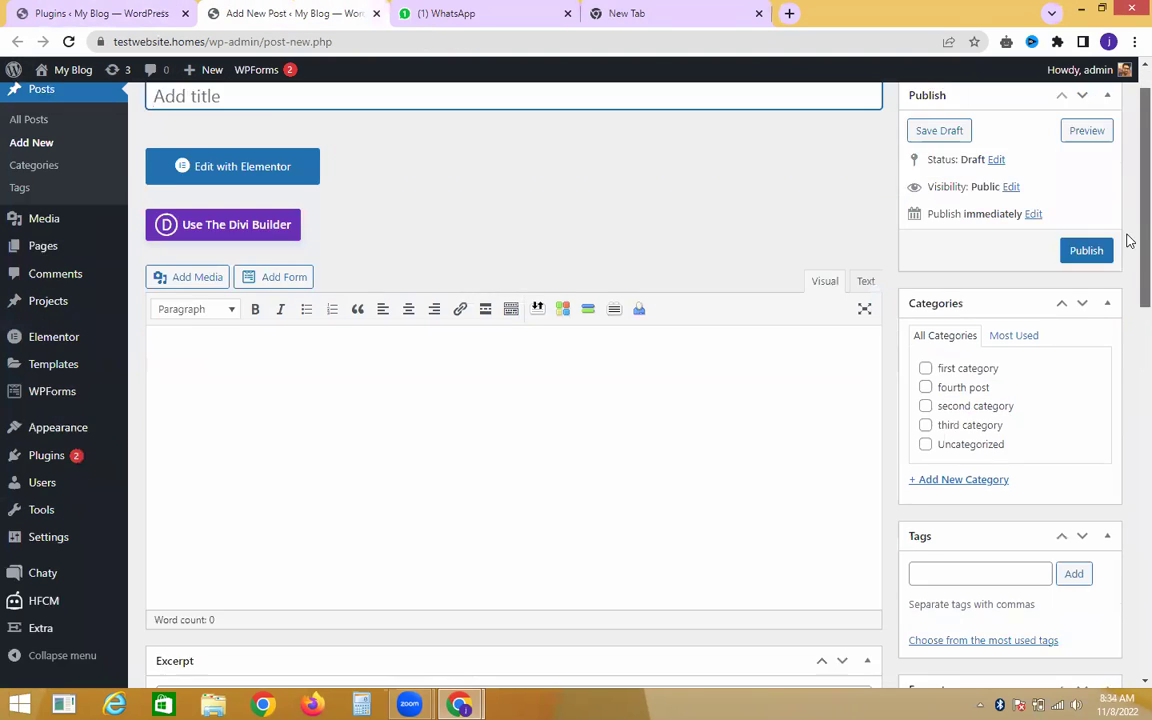
{"action": "scroll", "coordinate": [1128, 240], "scroll_direction": "down", "scroll_amount": 5}
{"action": "scroll", "coordinate": [1126, 424], "scroll_direction": "up", "scroll_amount": 5}
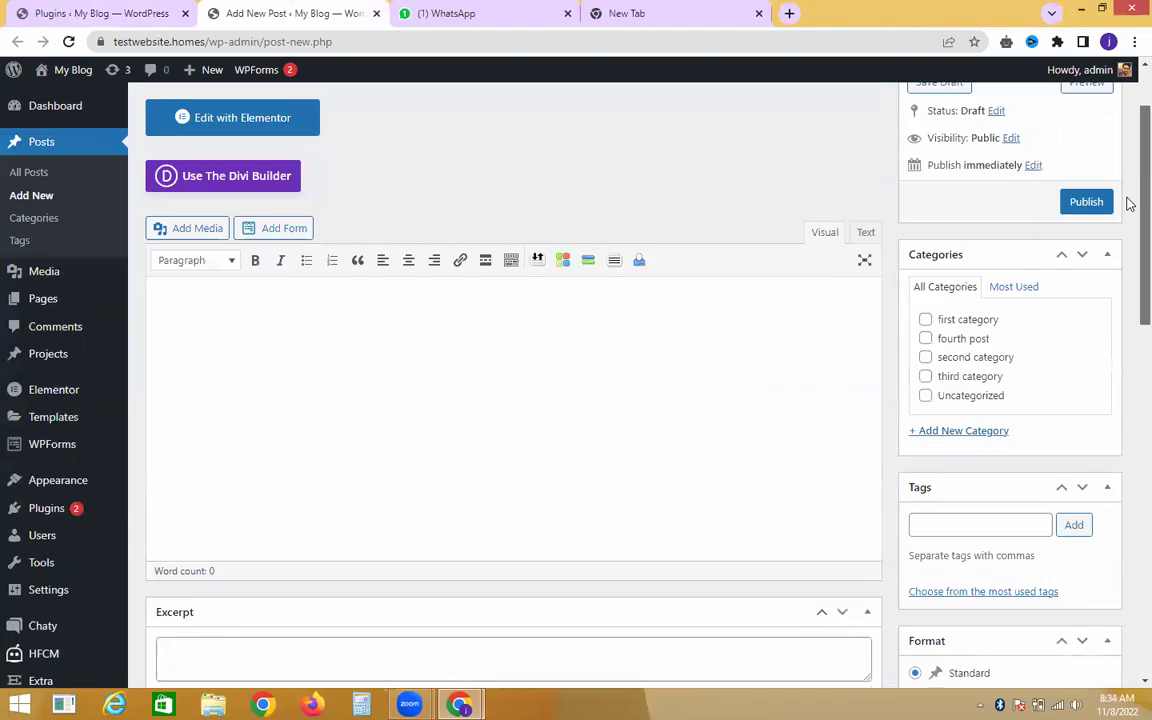
{"action": "scroll", "coordinate": [1128, 204], "scroll_direction": "up", "scroll_amount": 1}
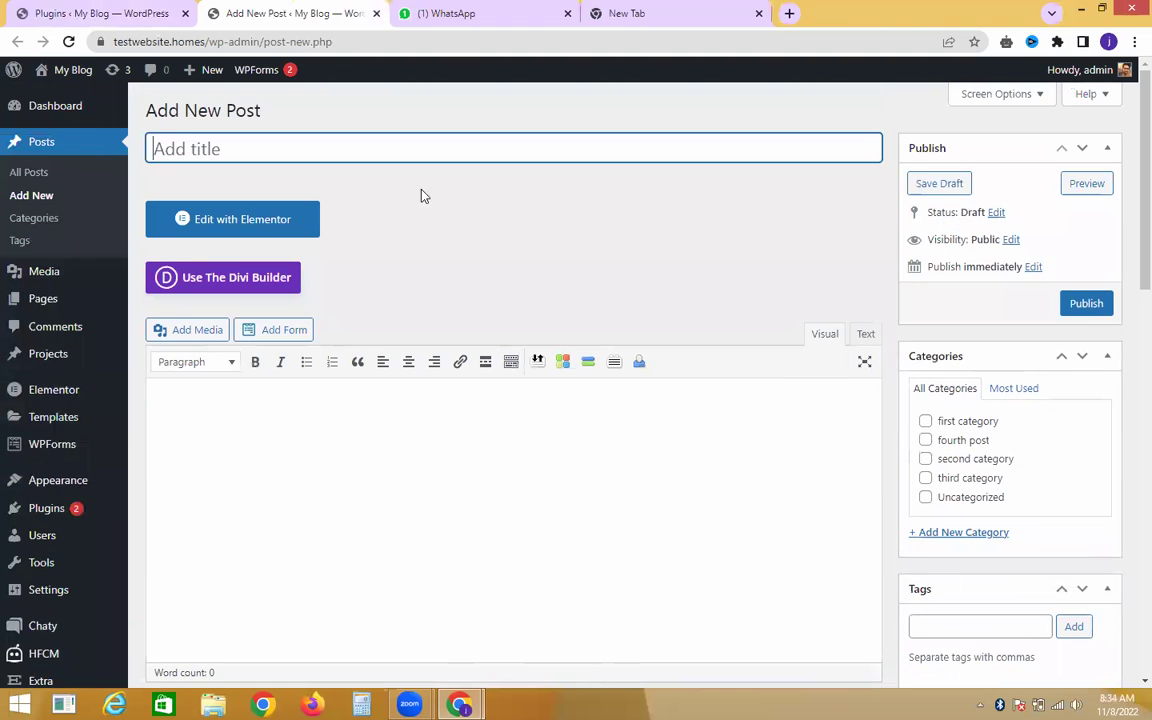
Reload the new post in the block editor, look over its post settings and choose the default editor instead of Divi Builder.
{"action": "left_click", "coordinate": [66, 48]}
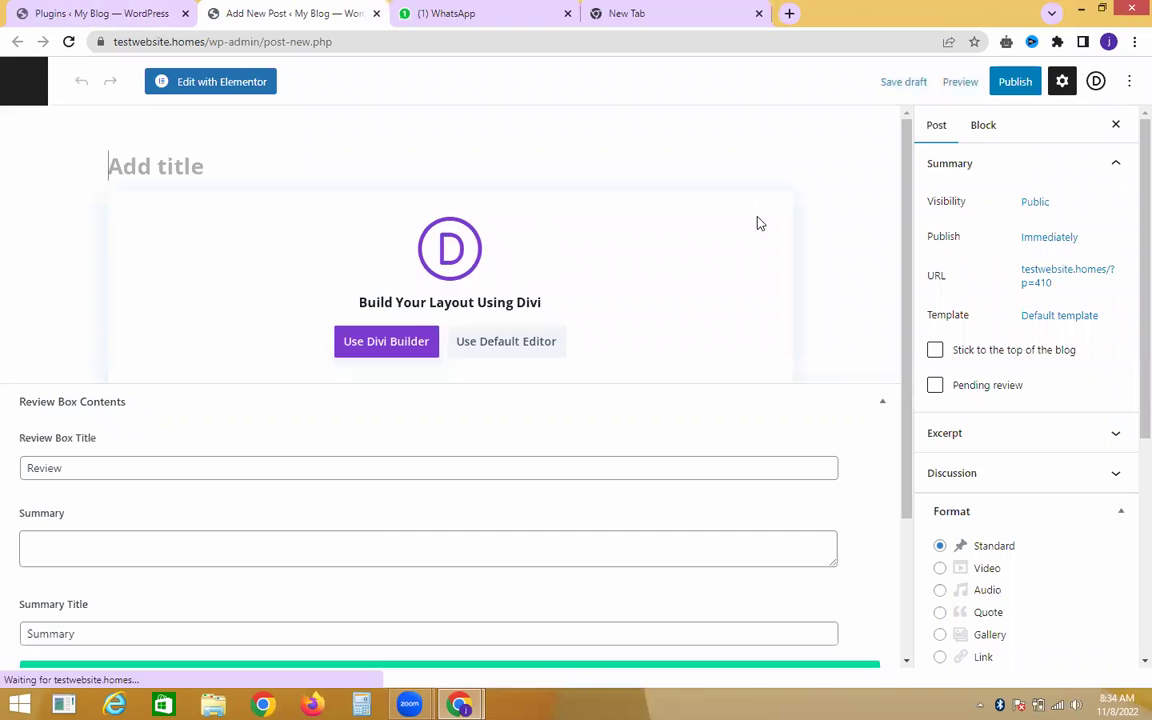
{"action": "scroll", "coordinate": [1126, 216], "scroll_direction": "down", "scroll_amount": 2}
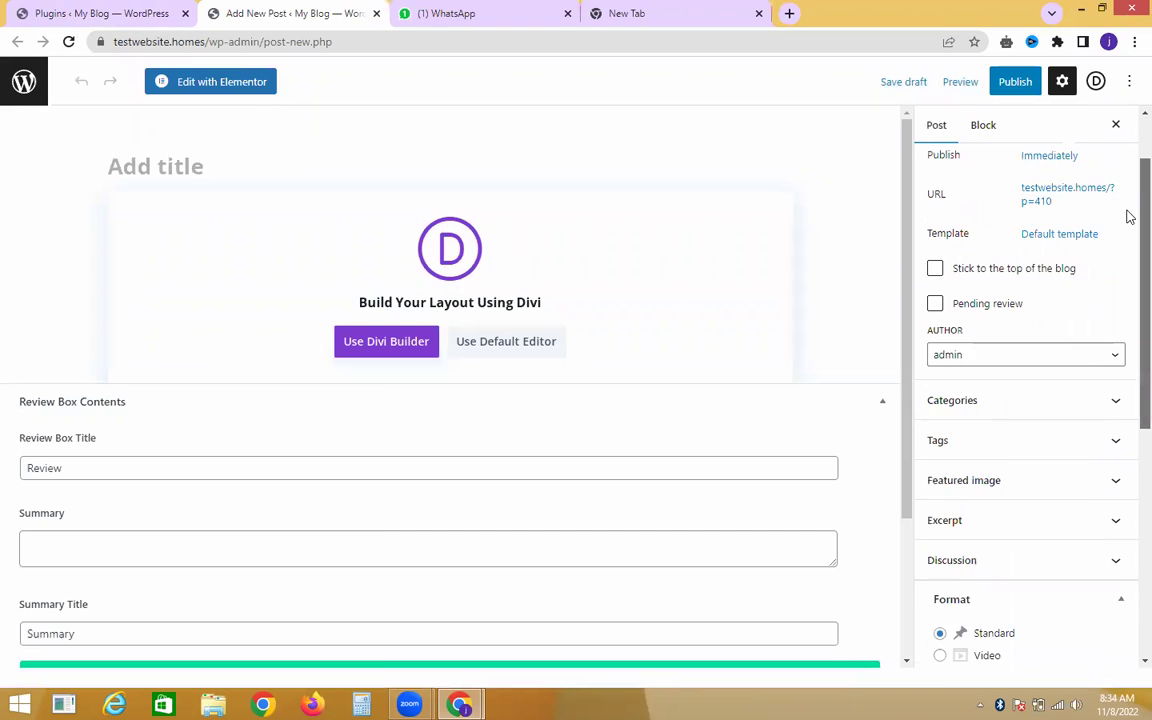
{"action": "mouse_move", "coordinate": [908, 198]}
{"action": "left_mouse_down"}
{"action": "mouse_move", "coordinate": [906, 298]}
{"action": "mouse_move", "coordinate": [916, 206]}
{"action": "left_mouse_up"}
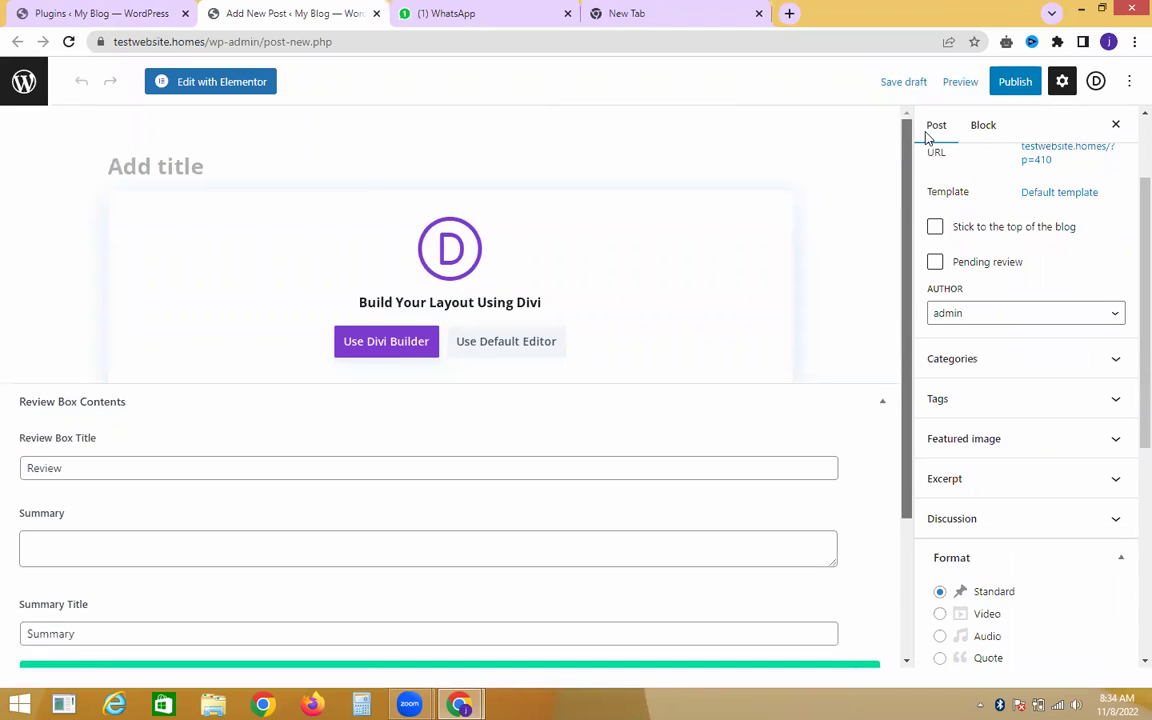
{"action": "left_click", "coordinate": [484, 343]}
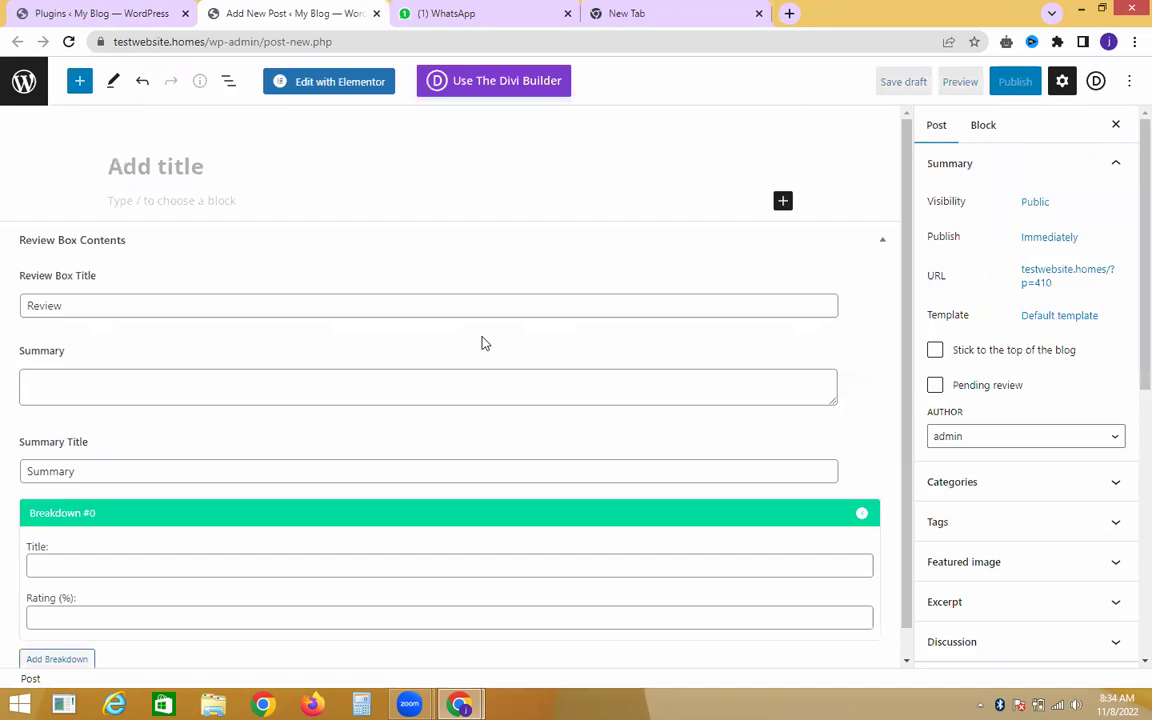
Insert an Image block into the new post and dismiss the image upload file picker without choosing a file.
{"action": "left_click", "coordinate": [782, 201]}
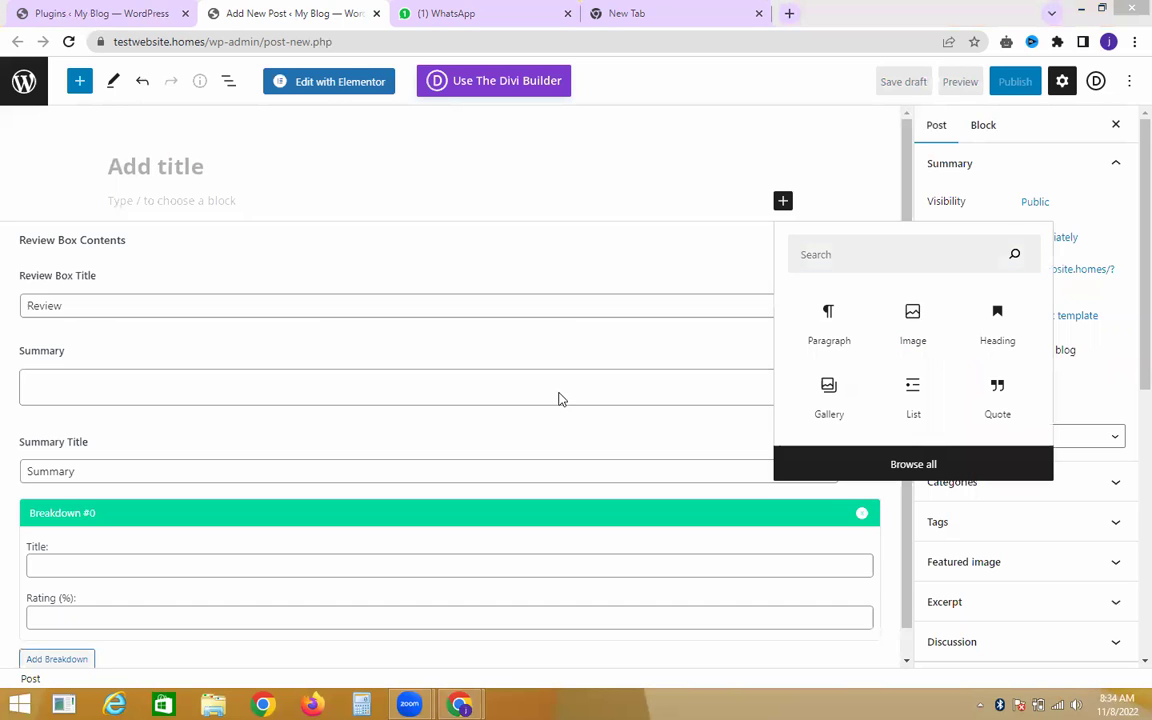
{"action": "left_click", "coordinate": [928, 328]}
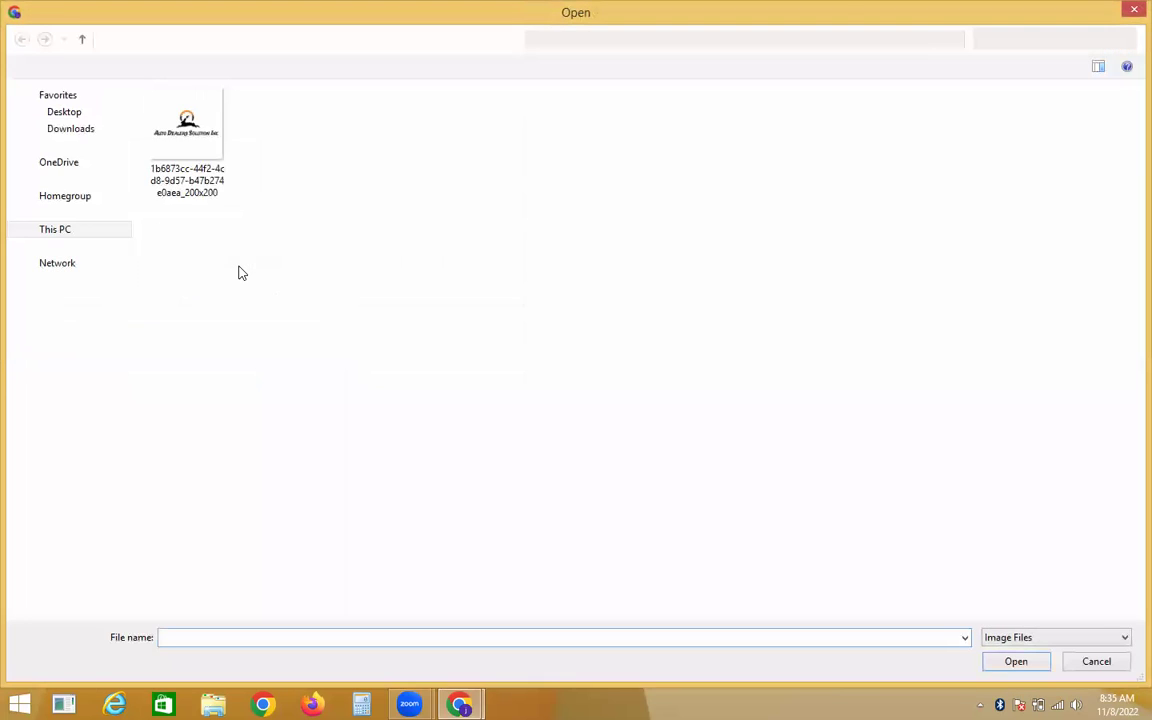
{"action": "left_click", "coordinate": [1134, 9]}
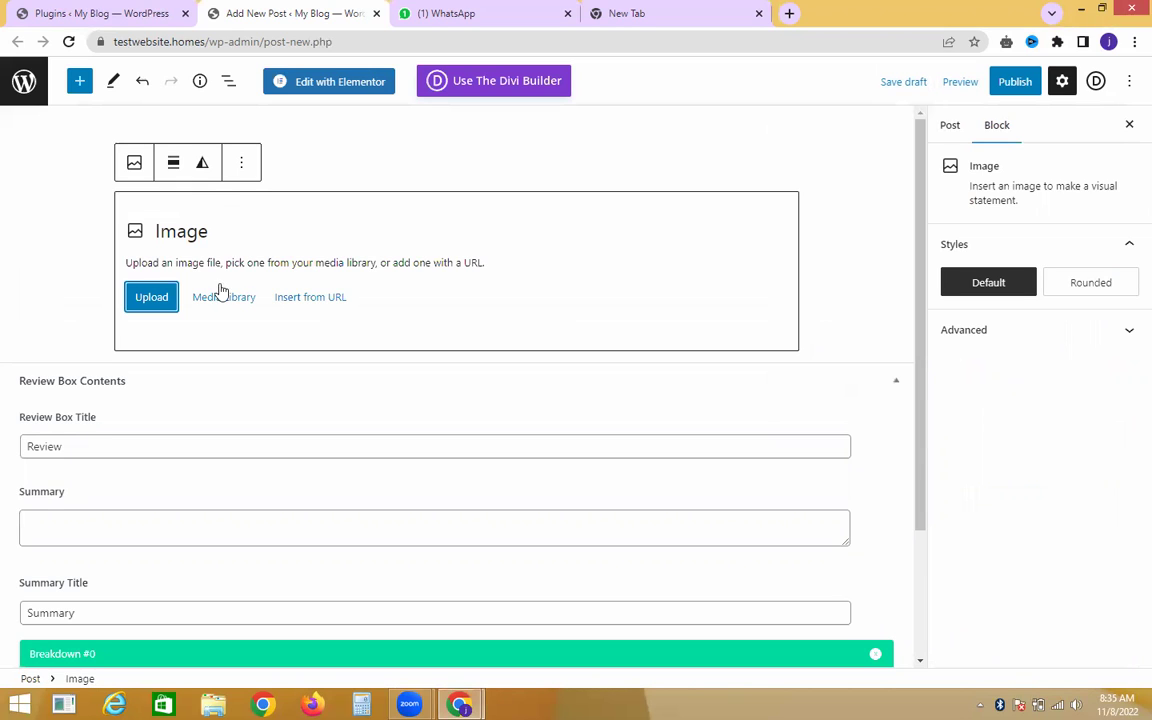
Remove the empty Image block from the new post.
{"action": "left_click", "coordinate": [241, 162]}
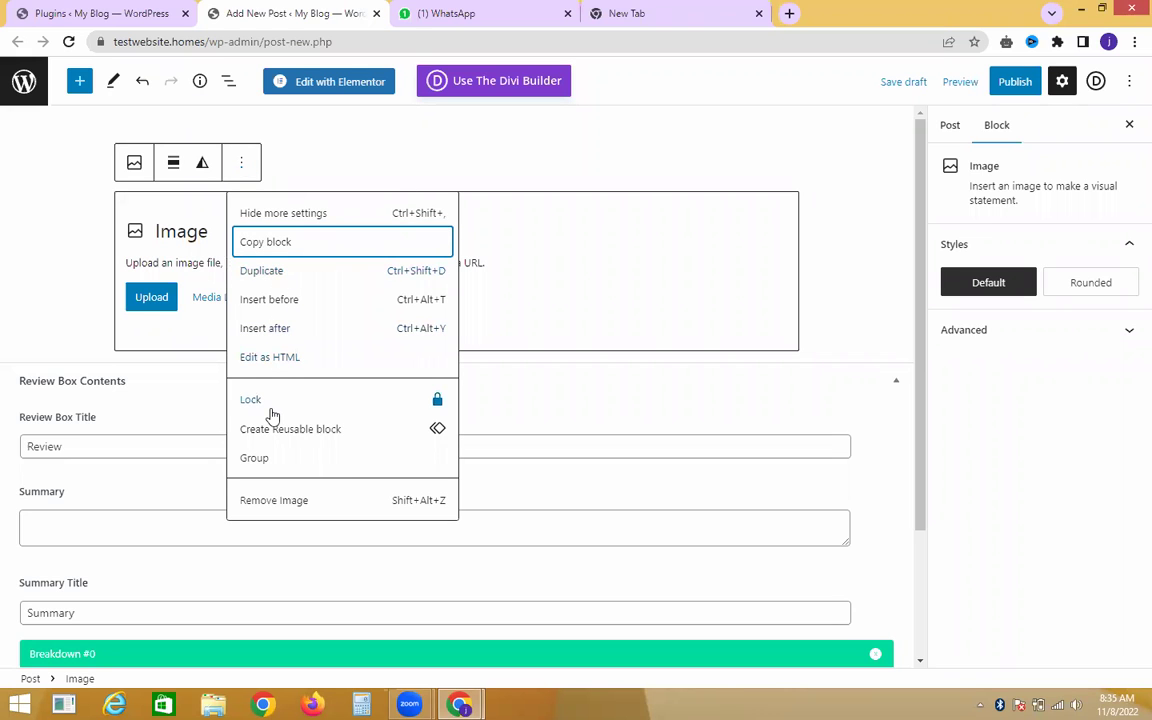
{"action": "left_click", "coordinate": [272, 502]}
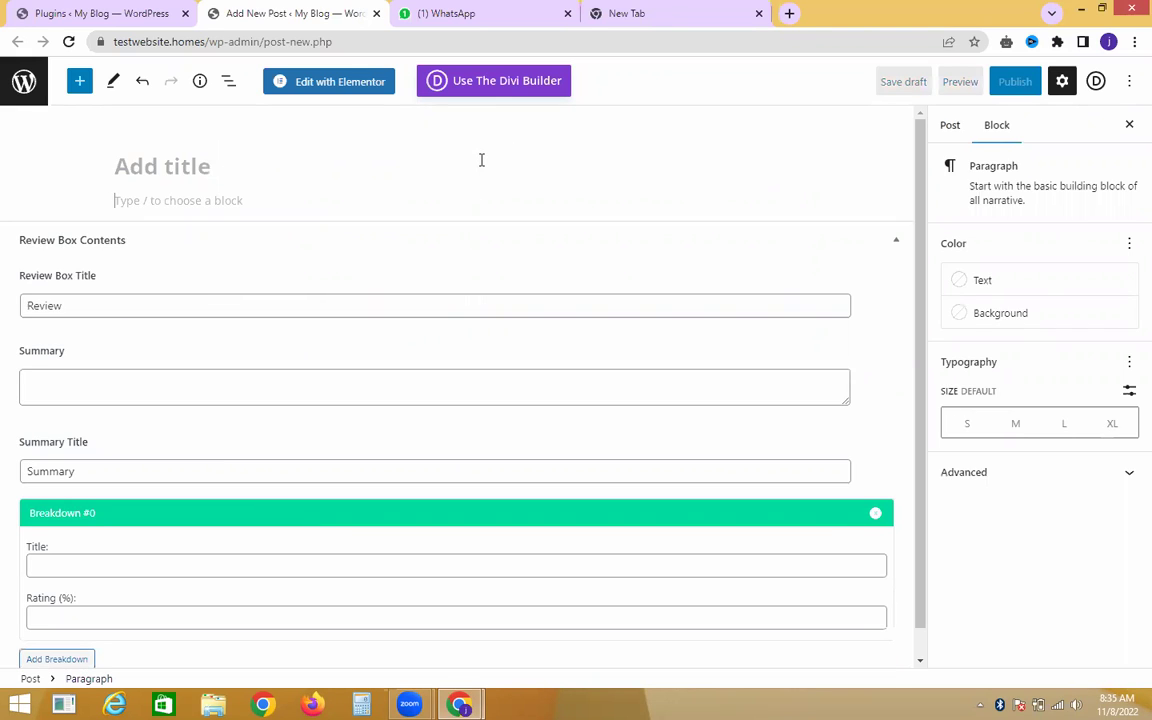
{"action": "left_click", "coordinate": [215, 196]}
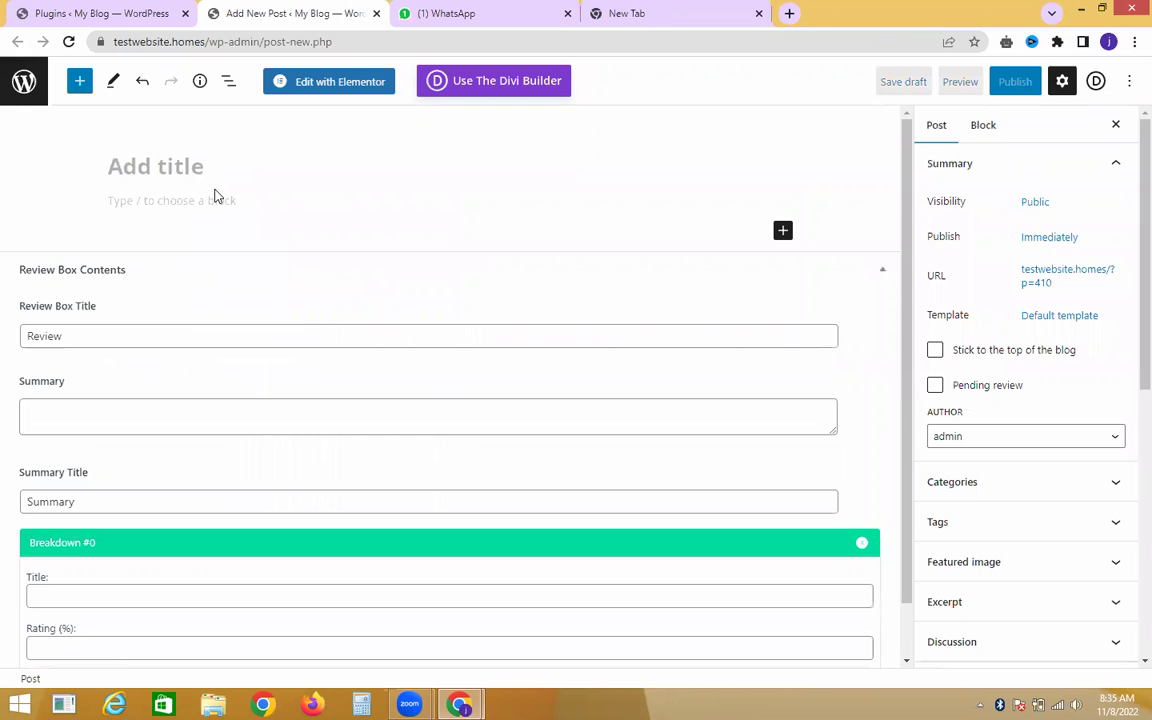
Browse the full block library for the new post, looking through its block categories, and return to the empty post.
{"action": "left_click", "coordinate": [783, 231]}
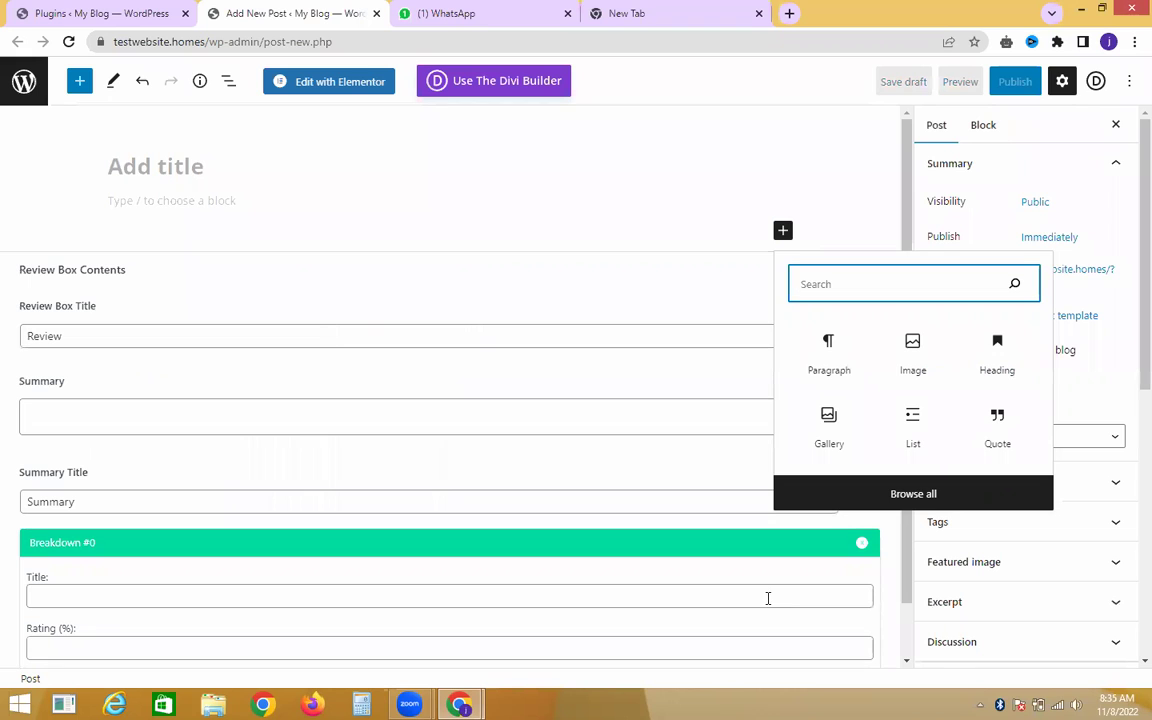
{"action": "left_click", "coordinate": [890, 496]}
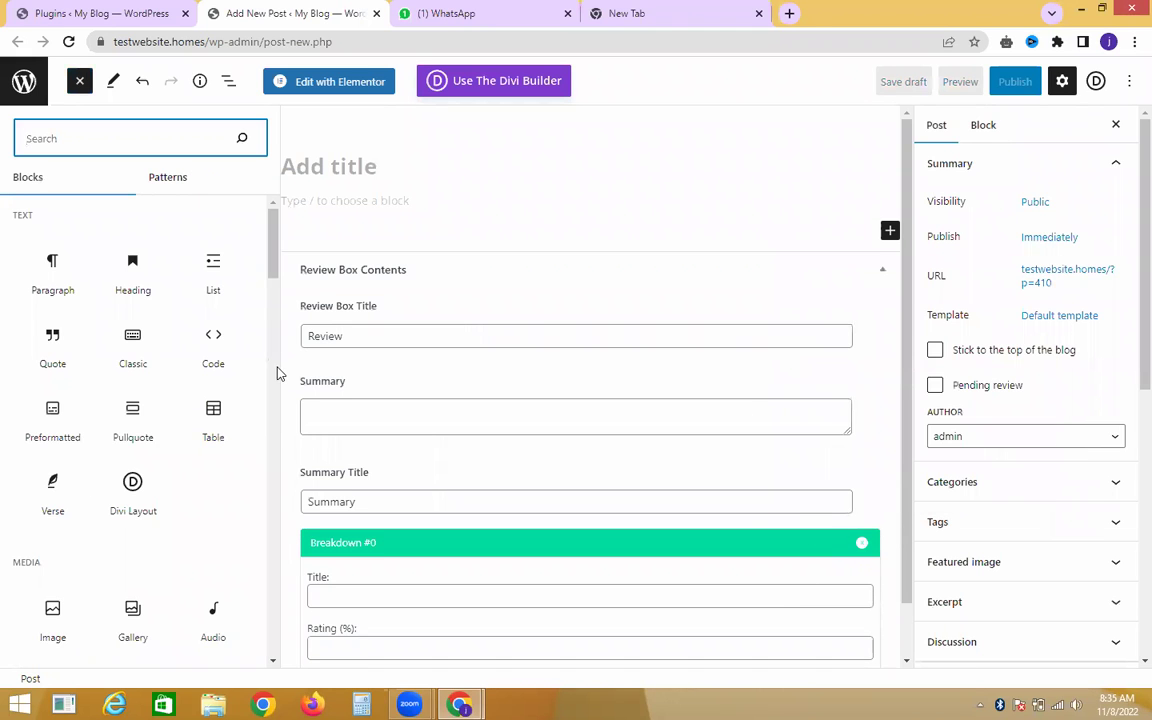
{"action": "left_click_drag", "start_coordinate": [272, 252], "coordinate": [266, 622]}
{"action": "left_click", "coordinate": [383, 231]}
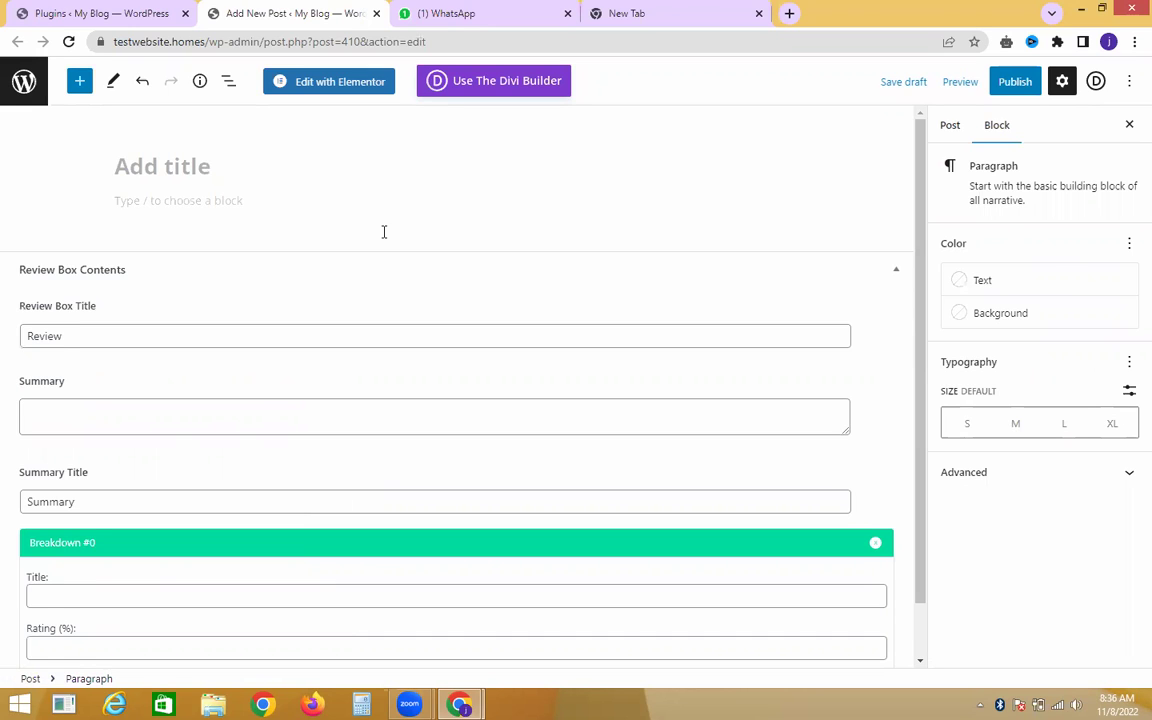
Return to the installed plugins list, activate the Wordfence Security plugin and find its entry in the list again.
{"action": "left_click", "coordinate": [128, 10]}
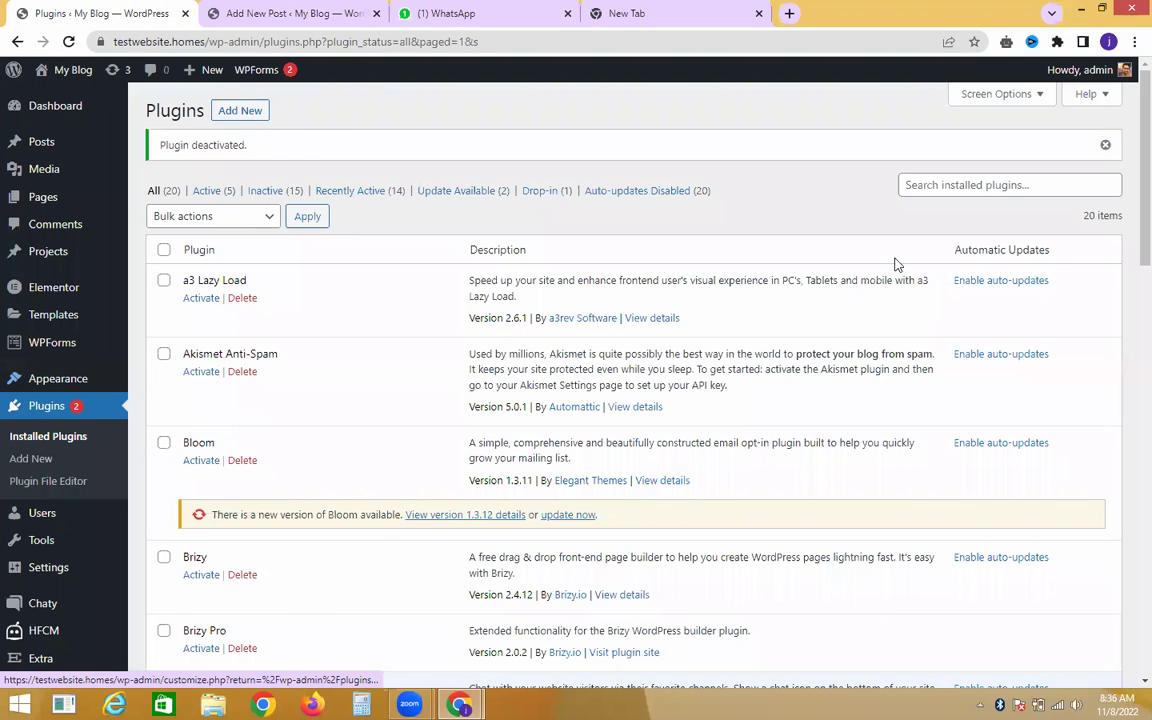
{"action": "scroll", "coordinate": [1127, 240], "scroll_direction": "down", "scroll_amount": 3}
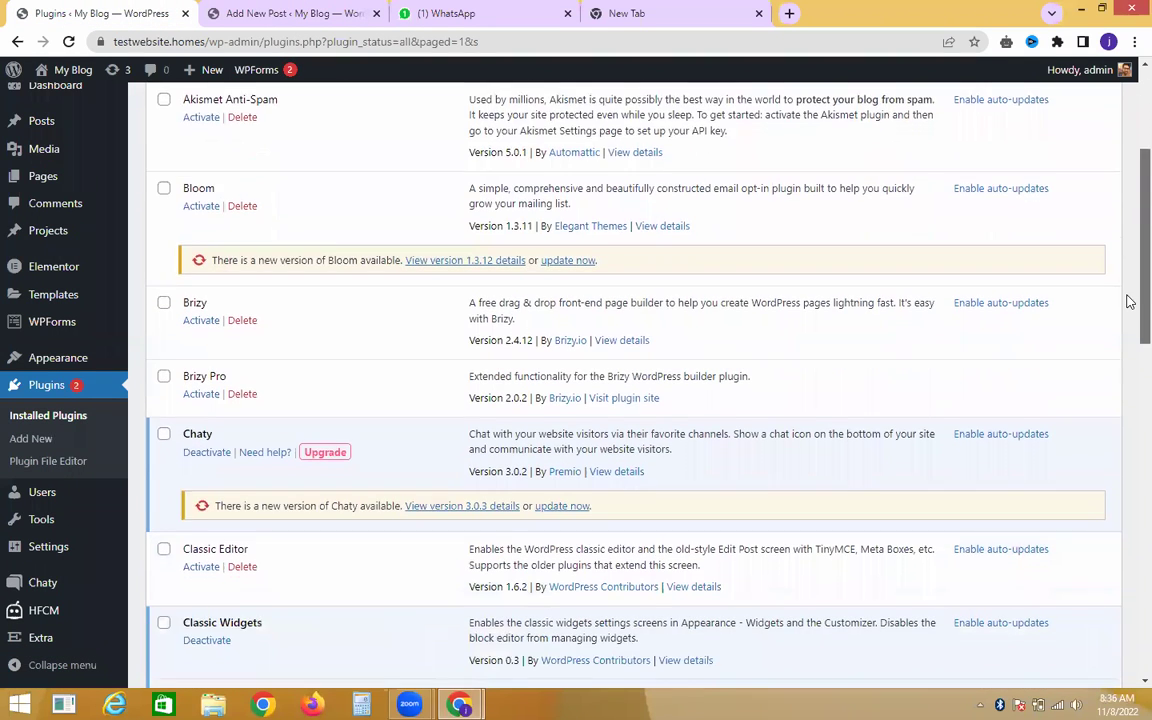
{"action": "scroll", "coordinate": [1129, 301], "scroll_direction": "down", "scroll_amount": 3}
{"action": "scroll", "coordinate": [1129, 360], "scroll_direction": "down", "scroll_amount": 1}
{"action": "scroll", "coordinate": [1128, 400], "scroll_direction": "down", "scroll_amount": 1}
{"action": "left_click_drag", "start_coordinate": [1130, 450], "coordinate": [1126, 545]}
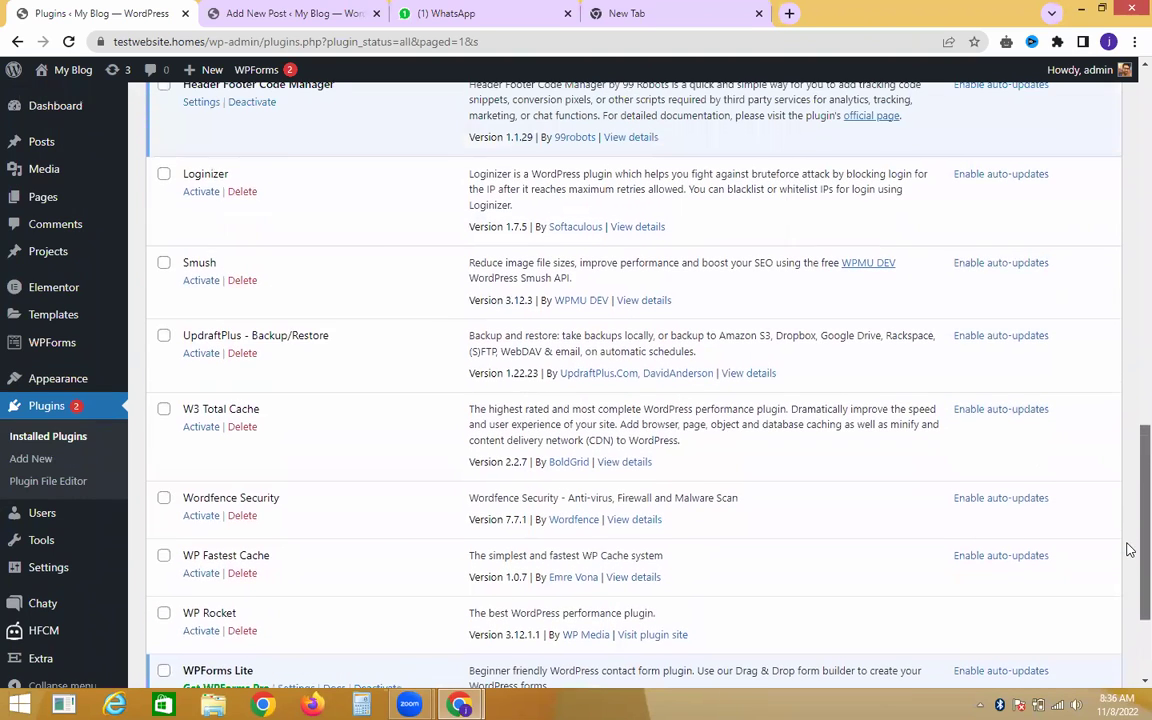
{"action": "mouse_move", "coordinate": [40, 657]}
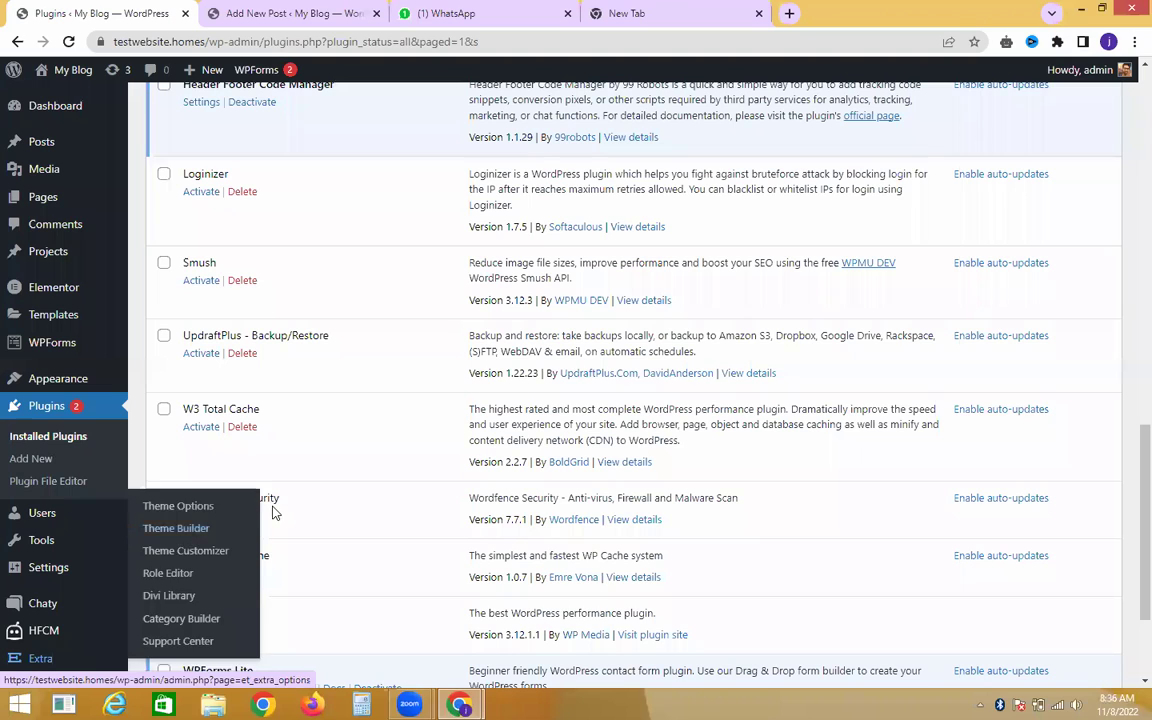
{"action": "left_click", "coordinate": [195, 517]}
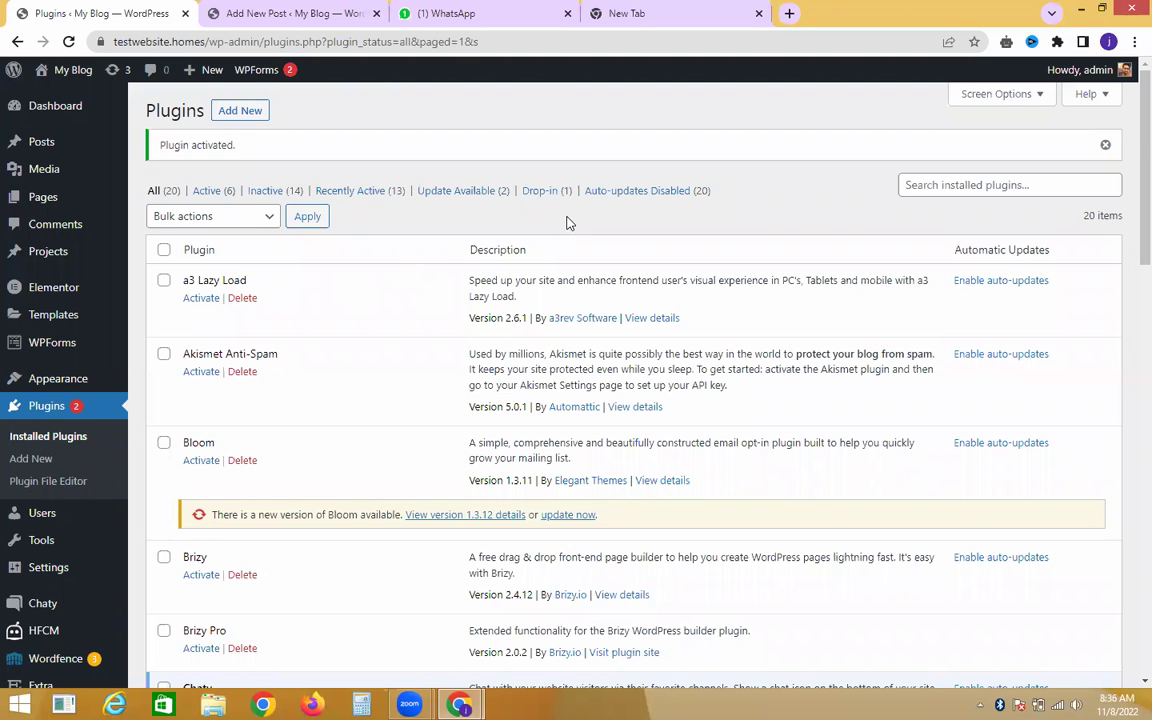
{"action": "scroll", "coordinate": [1129, 304], "scroll_direction": "down", "scroll_amount": 3}
{"action": "scroll", "coordinate": [1129, 304], "scroll_direction": "down", "scroll_amount": 10}
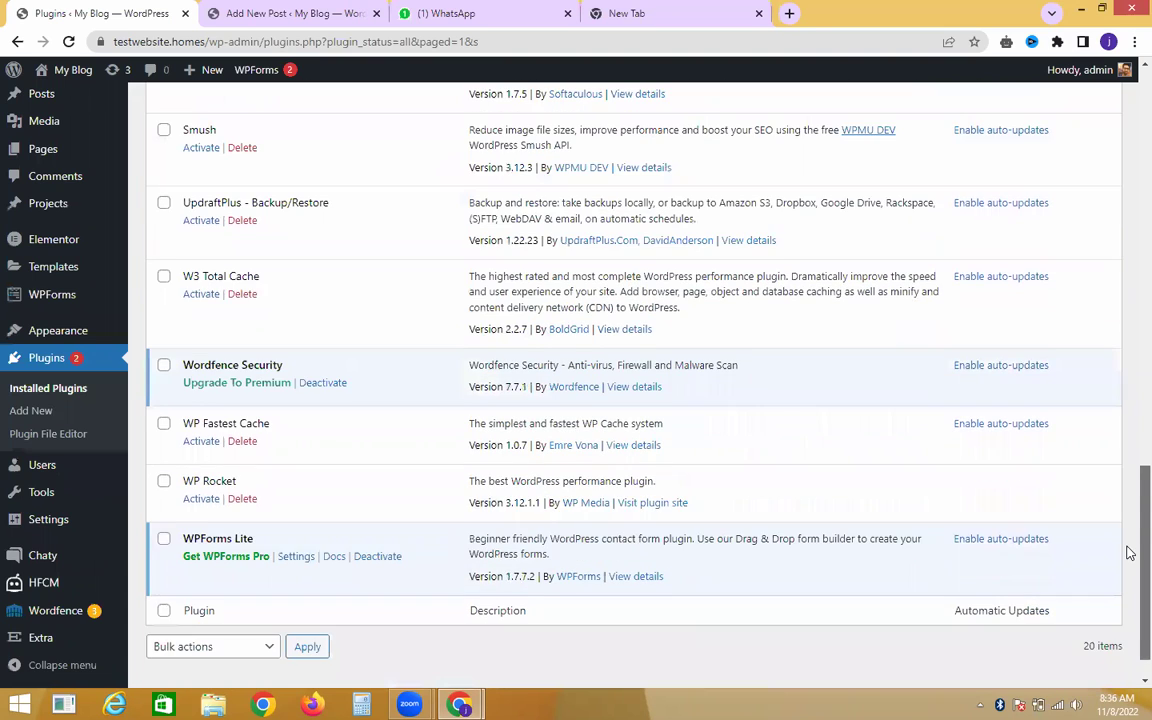
{"action": "scroll", "coordinate": [1129, 545], "scroll_direction": "up", "scroll_amount": 1}
{"action": "scroll", "coordinate": [1129, 532], "scroll_direction": "up", "scroll_amount": 1}
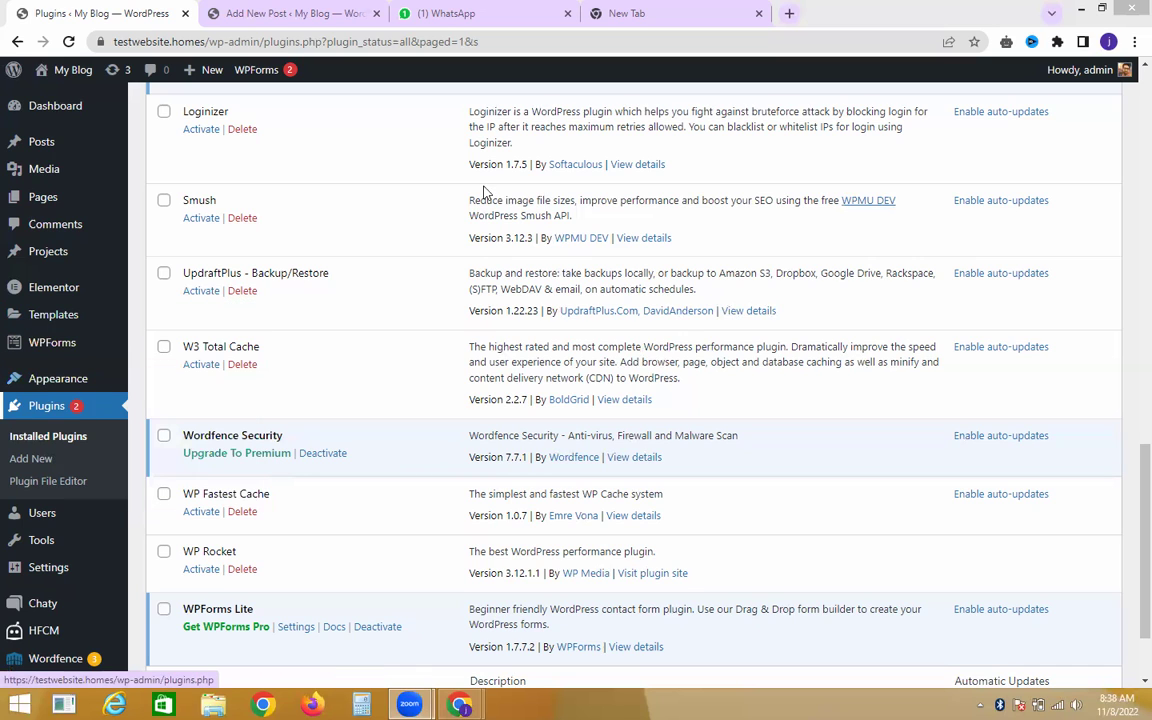
Search the installed plugins for "classic widget".
{"action": "scroll", "coordinate": [1129, 375], "scroll_direction": "up", "scroll_amount": 10}
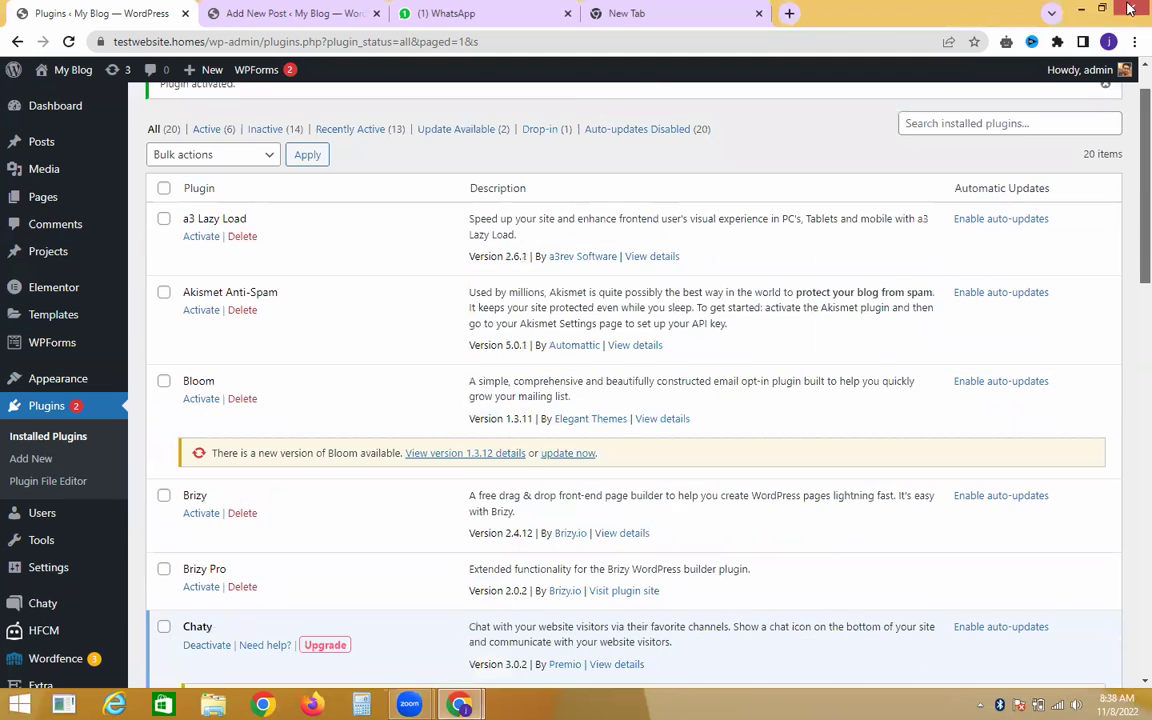
{"action": "left_click", "coordinate": [995, 184]}
{"action": "type", "text": "classic "}
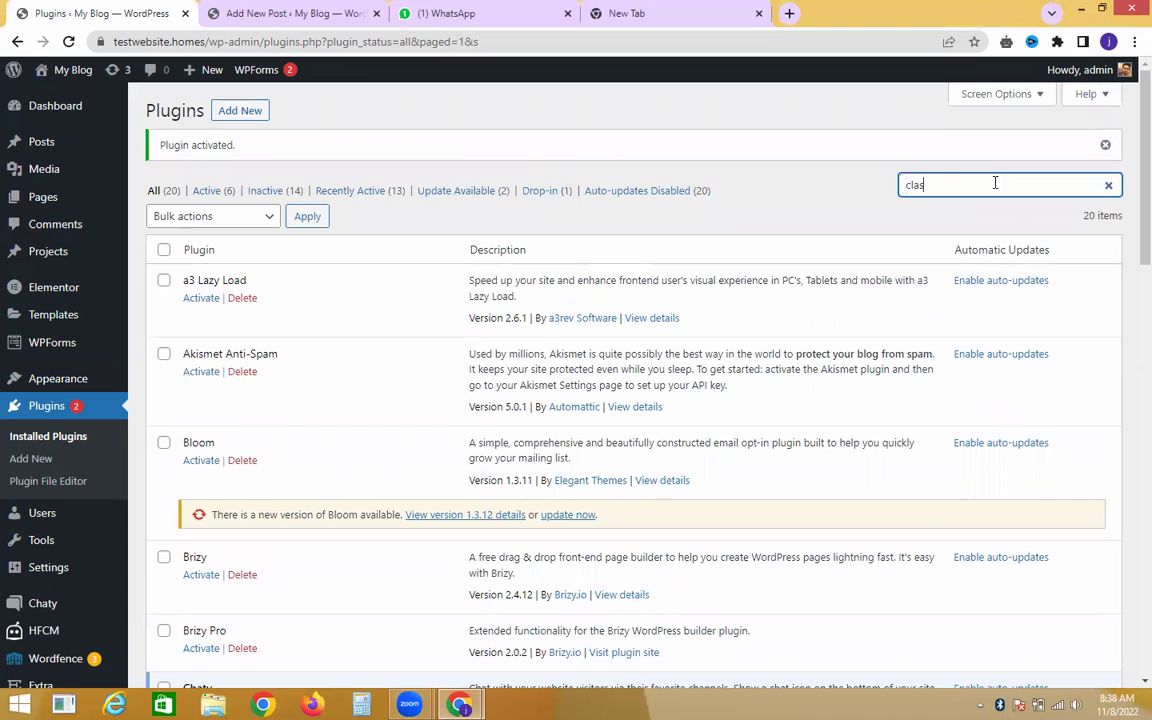
{"action": "type", "text": "widget"}
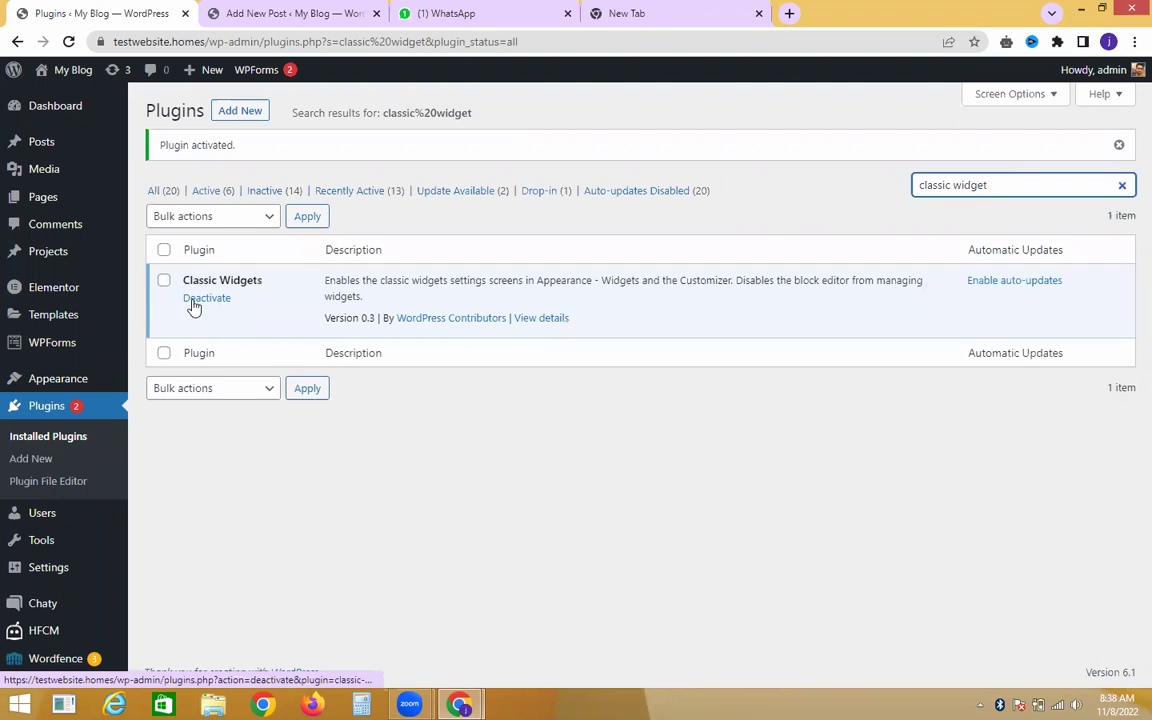
Open the Widgets page in a new browser tab and view the classic widgets screen.
{"action": "mouse_move", "coordinate": [58, 377]}
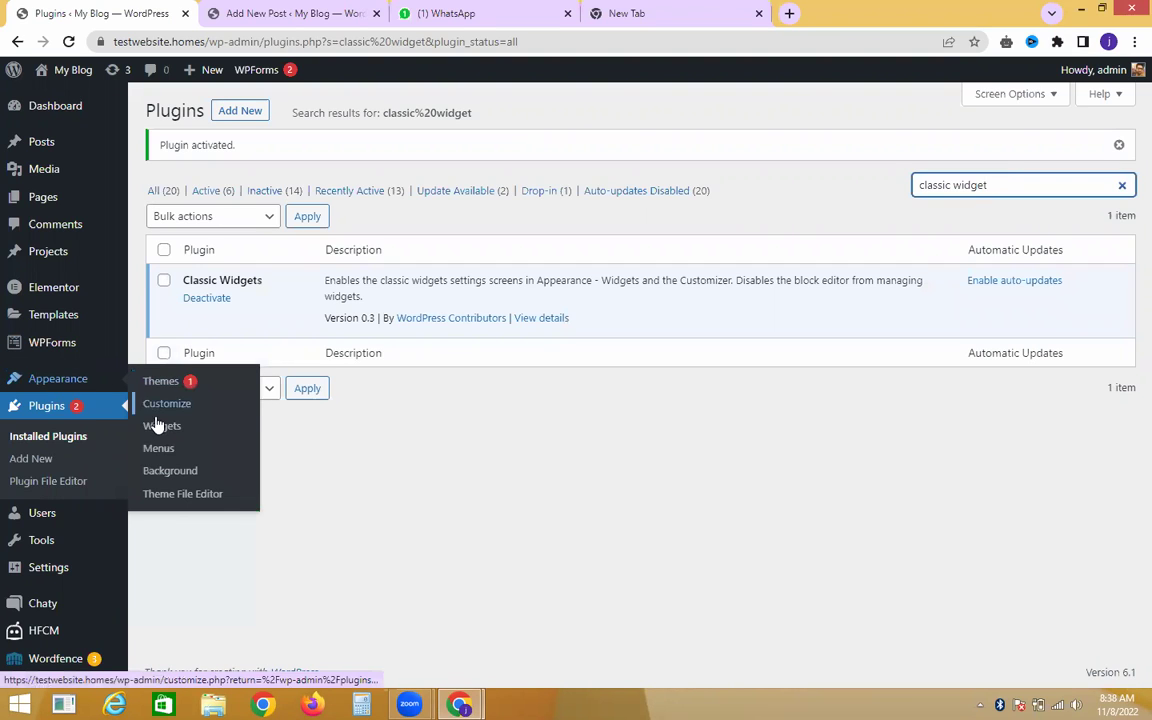
{"action": "right_click", "coordinate": [157, 428]}
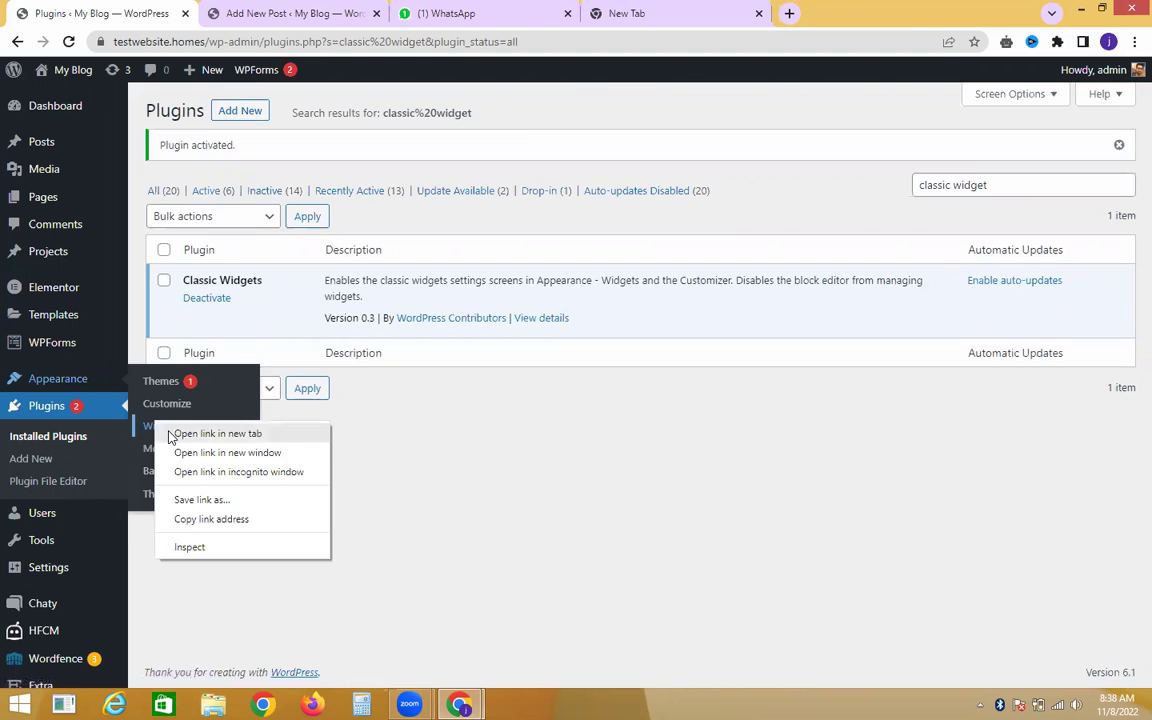
{"action": "left_click", "coordinate": [190, 436]}
{"action": "left_click", "coordinate": [410, 8]}
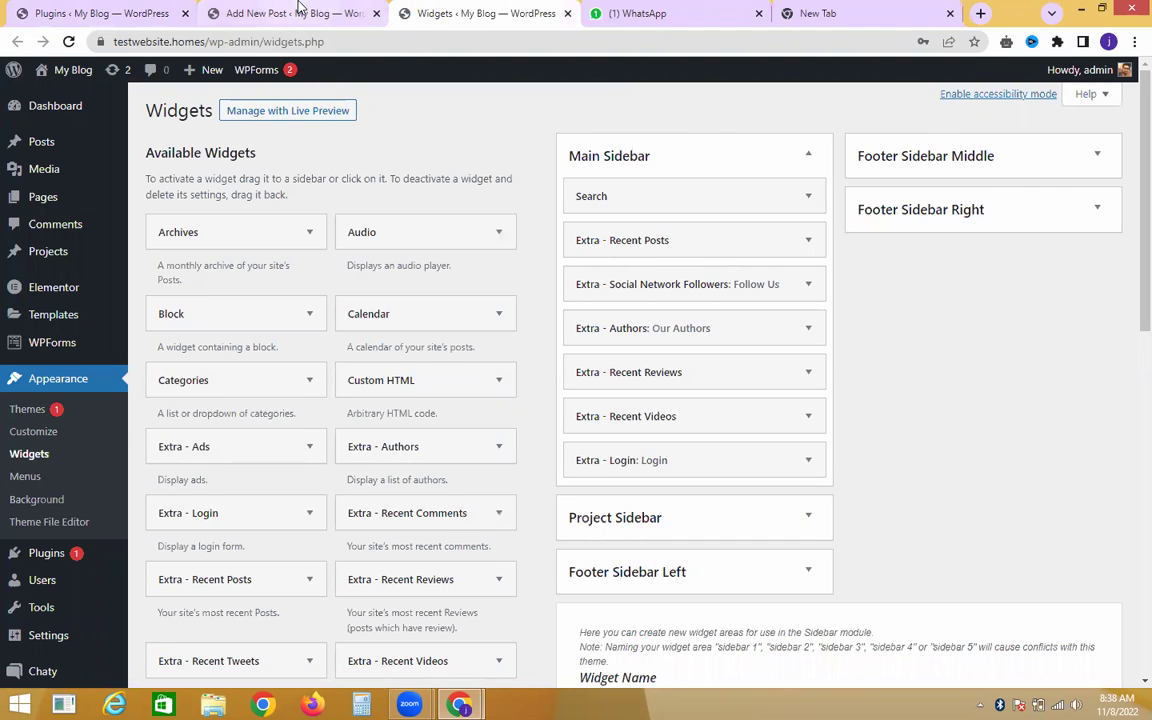
Go back to the installed plugins search results and deactivate the Classic Widgets plugin.
{"action": "left_click", "coordinate": [250, 13]}
{"action": "left_click", "coordinate": [163, 10]}
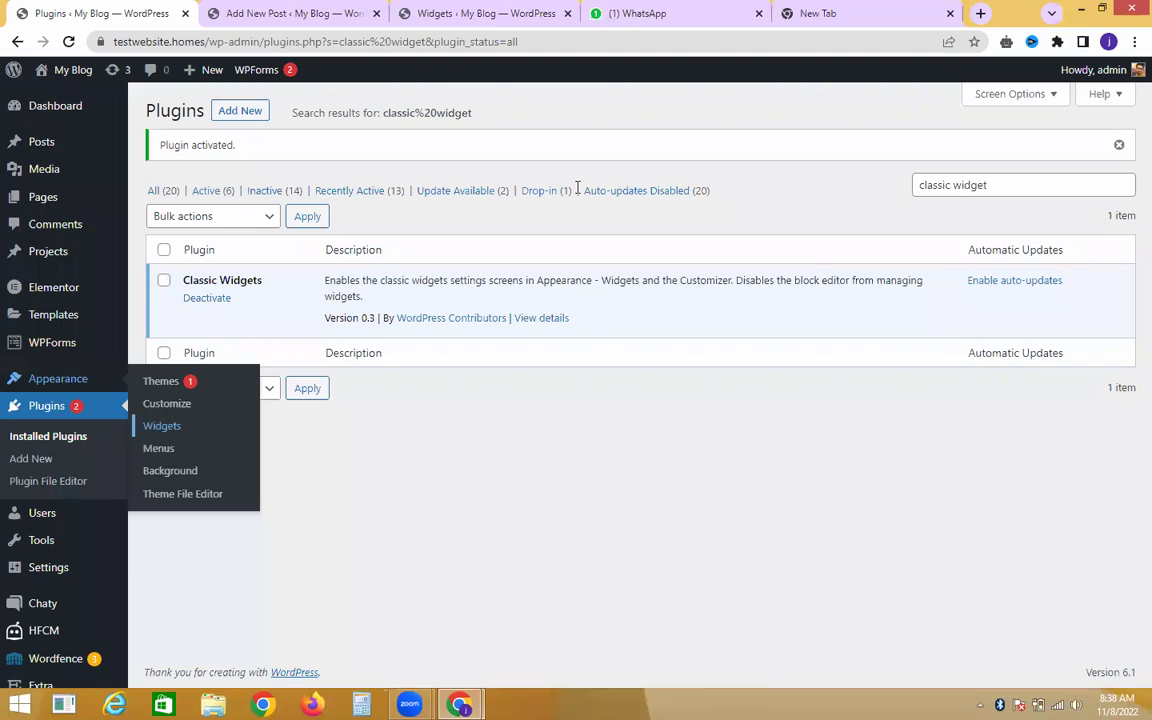
{"action": "left_click", "coordinate": [222, 300]}
Reload the Widgets page, dismissing the block widgets welcome guide, and look over the contents of the Main Sidebar area.
{"action": "left_click", "coordinate": [440, 13]}
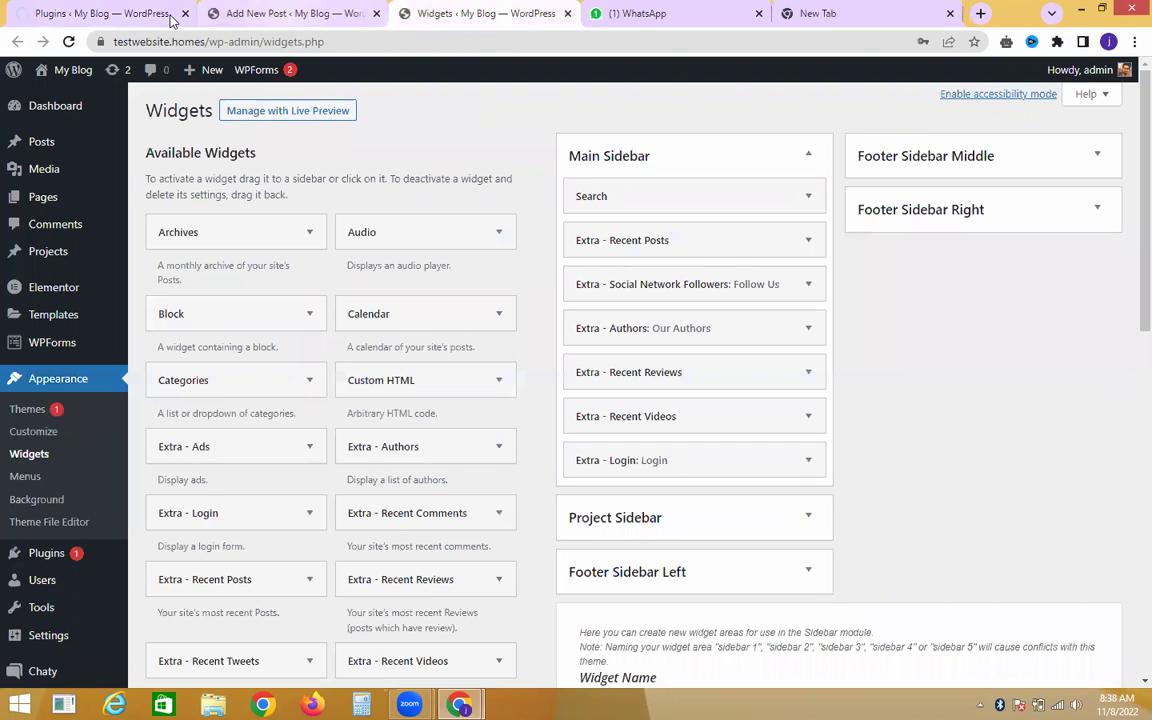
{"action": "left_click", "coordinate": [67, 42]}
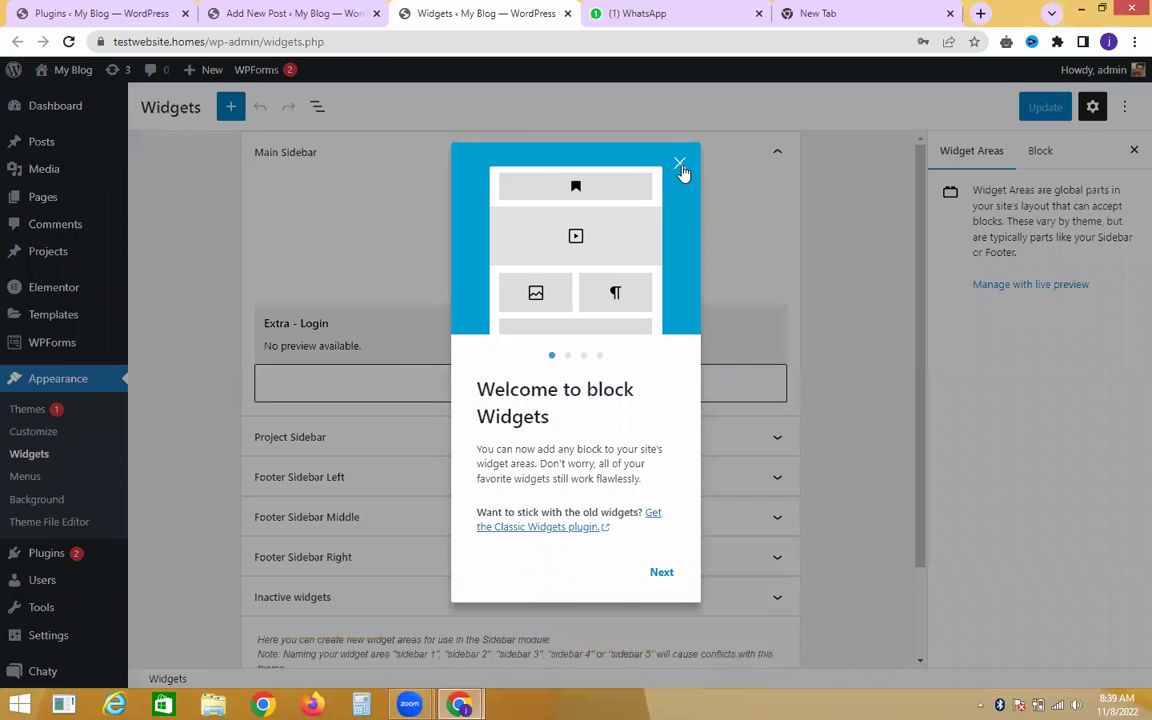
{"action": "left_click", "coordinate": [680, 166]}
{"action": "left_click", "coordinate": [681, 165]}
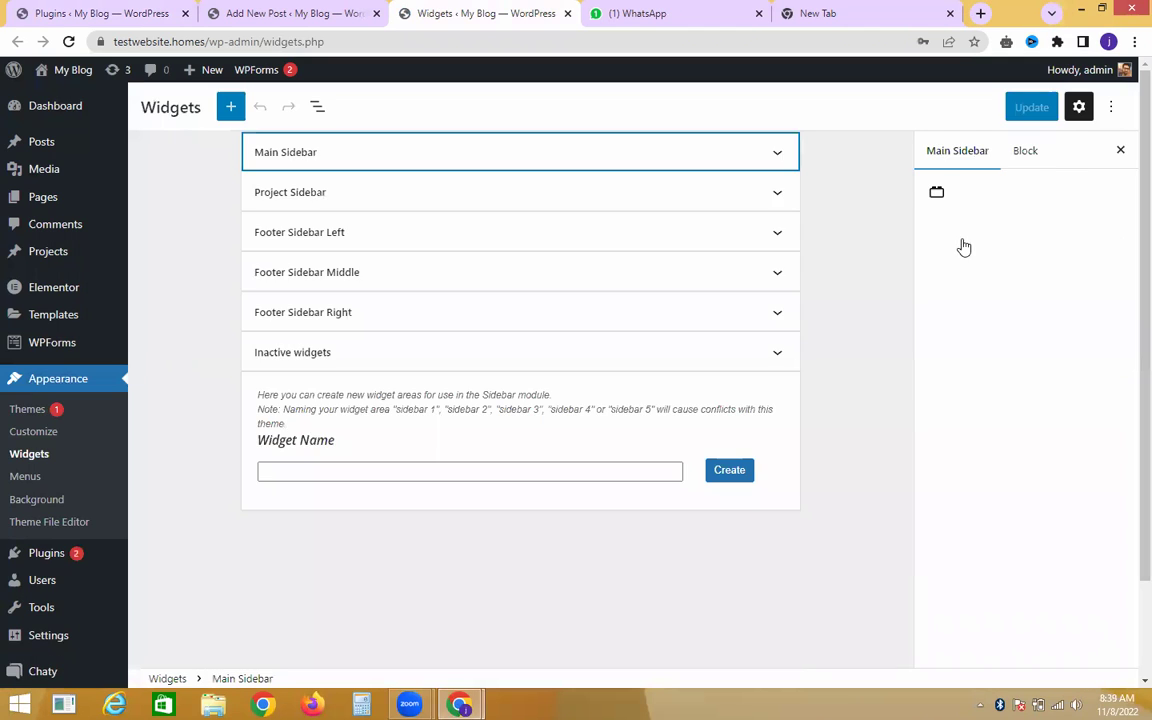
{"action": "left_click", "coordinate": [746, 159]}
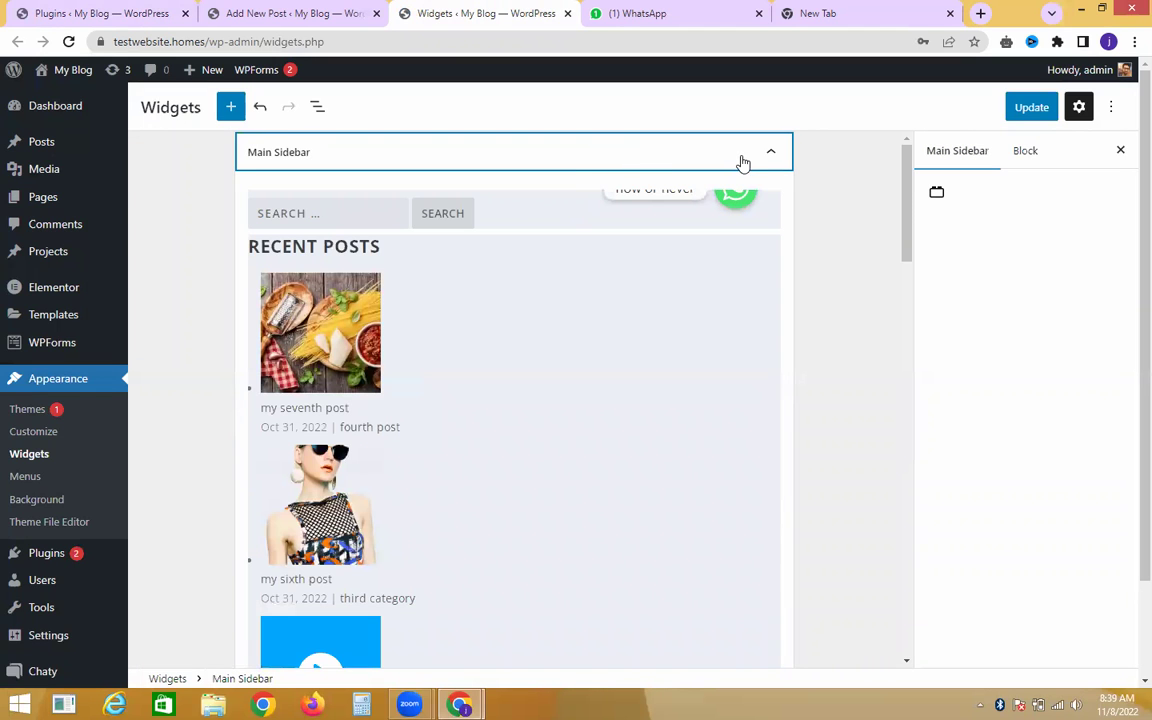
{"action": "left_click", "coordinate": [780, 152]}
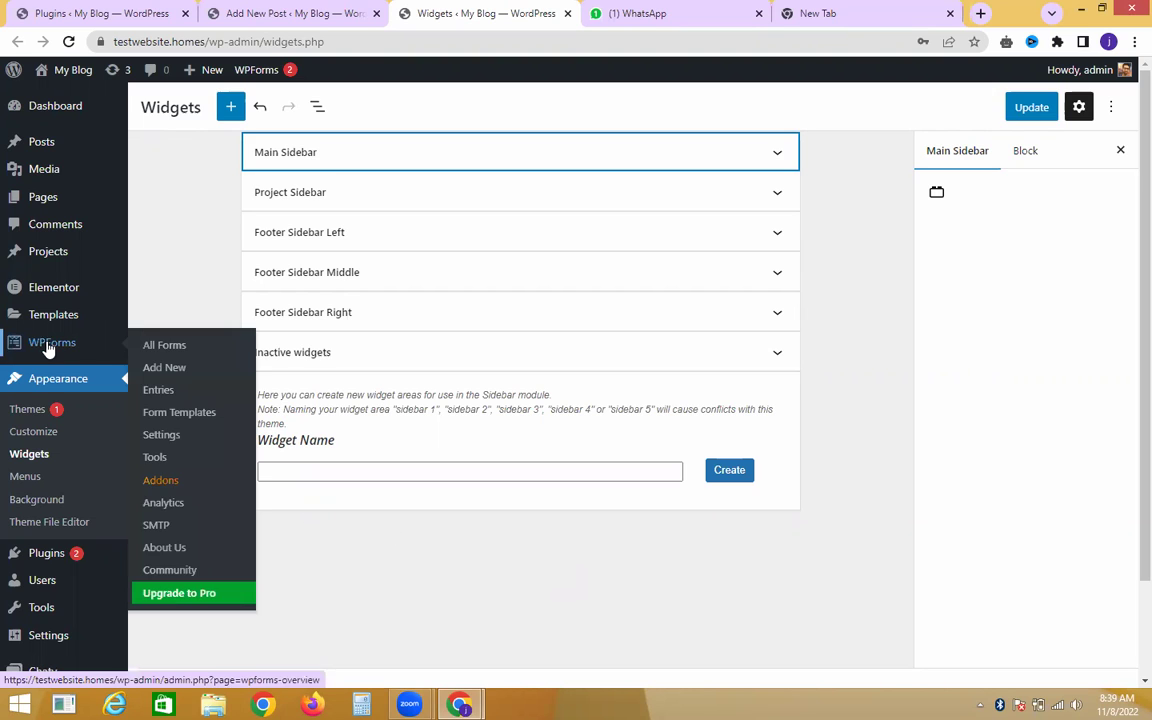
Leave the Widgets page without saving, go to the Add Plugins page and search for "really simple ssl".
{"action": "mouse_move", "coordinate": [30, 555]}
{"action": "left_click", "coordinate": [178, 581]}
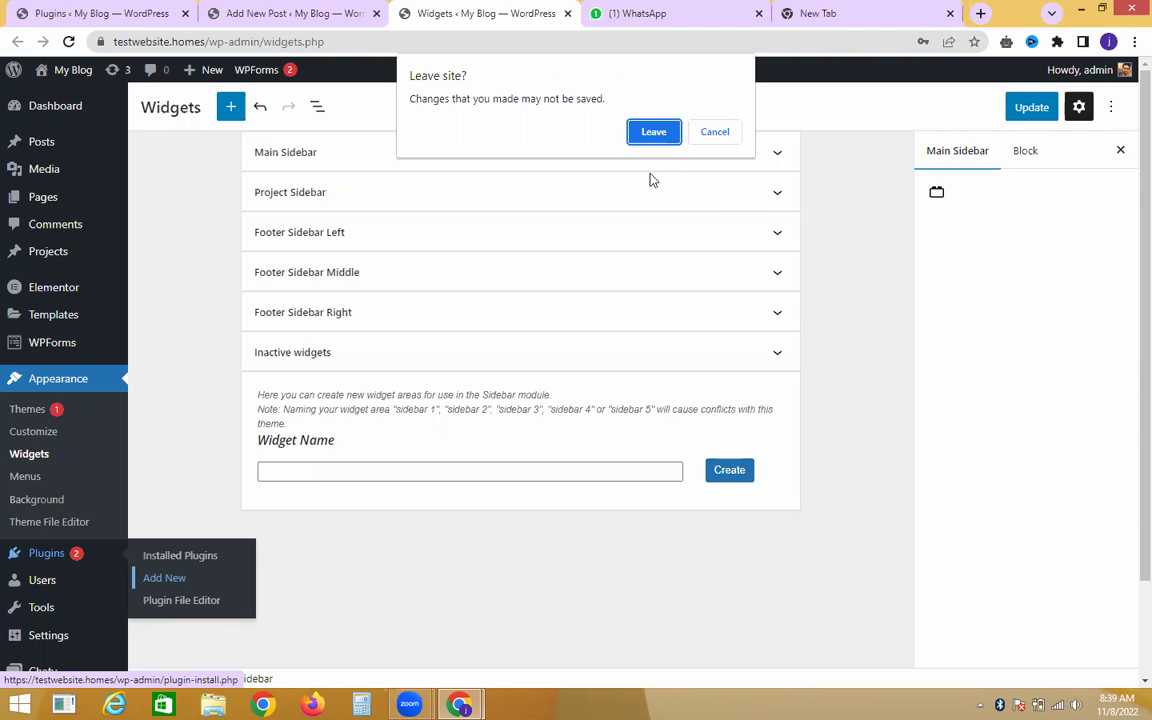
{"action": "left_click", "coordinate": [664, 134]}
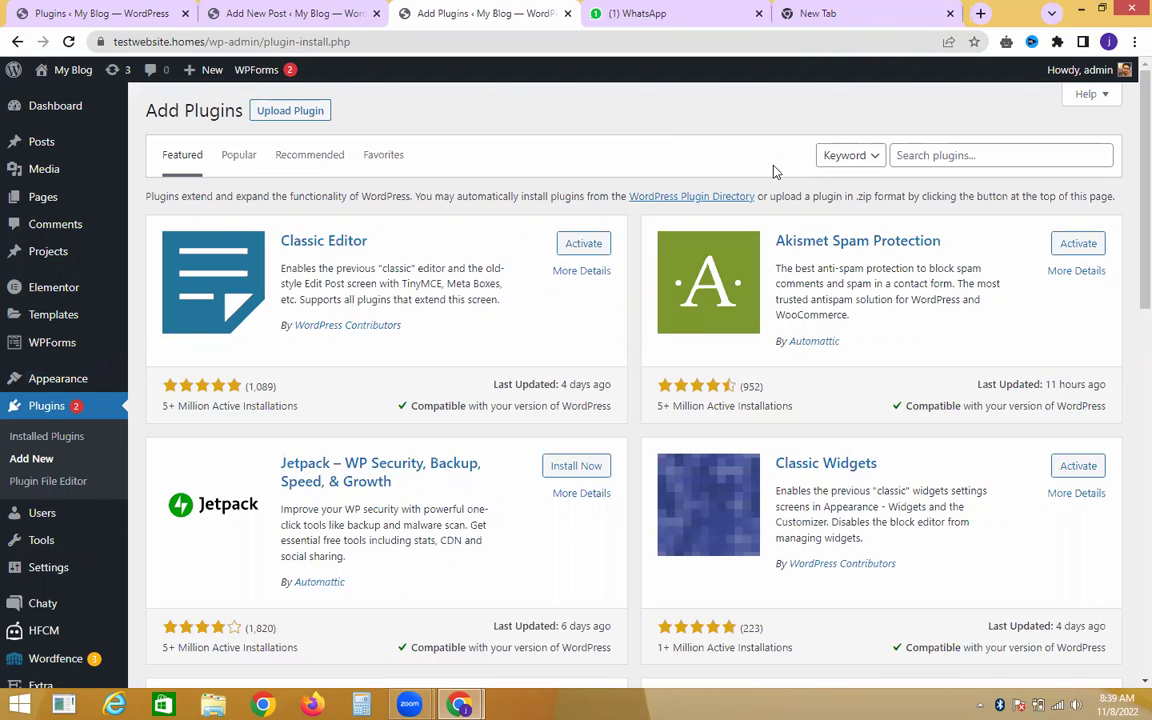
{"action": "left_click", "coordinate": [946, 157]}
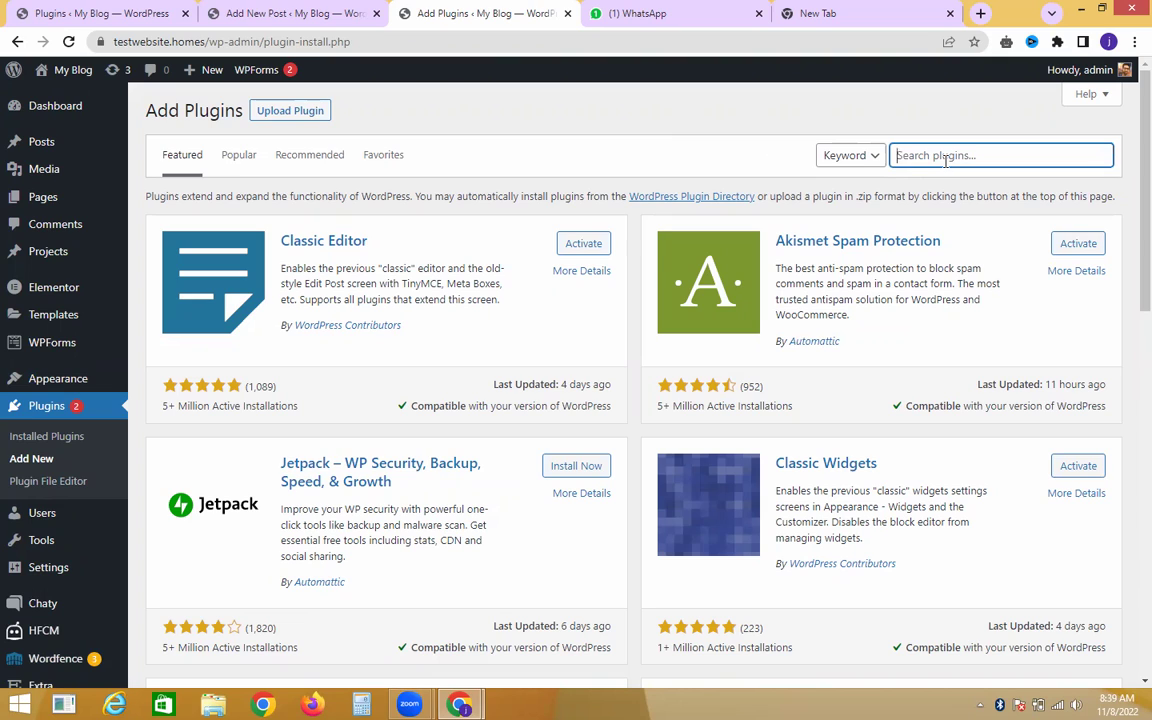
{"action": "type", "text": "really simple ssll"}
{"action": "key", "text": "BackSpace"}
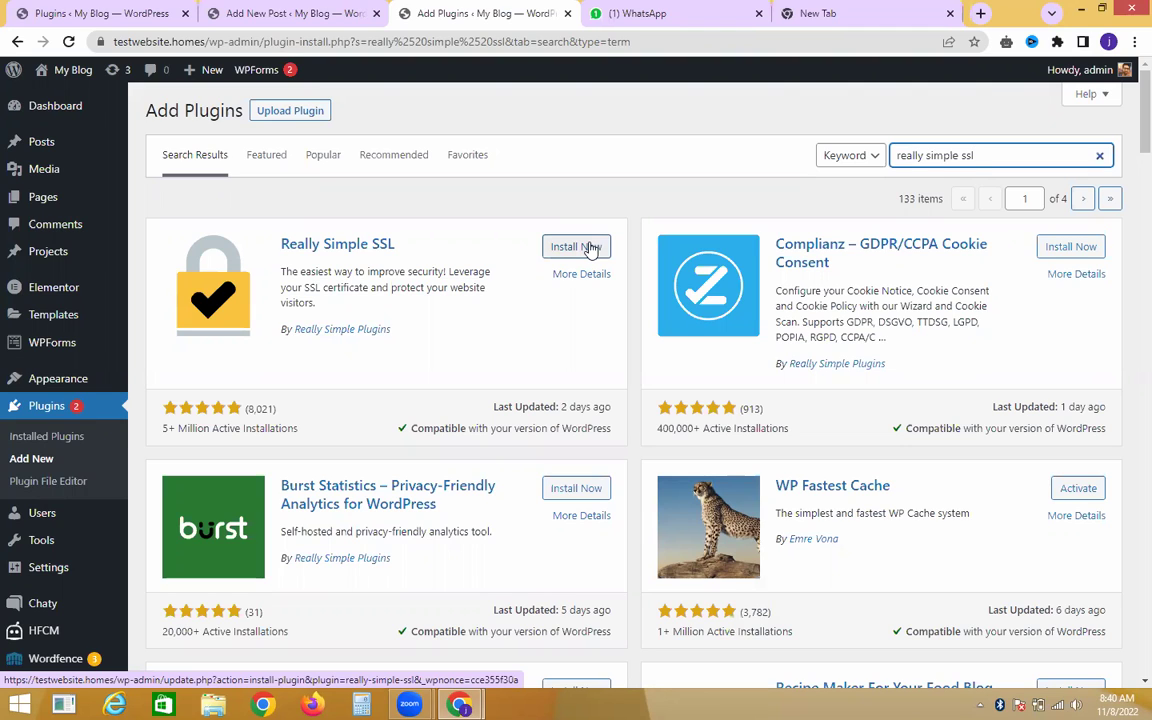
Replace the plugin search term with "updraft" to look up the backup plugin.
{"action": "key", "text": "BackSpace"}
{"action": "key", "text": "BackSpace"}
{"action": "key", "text": "BackSpace"}
{"action": "key", "text": "BackSpace"}
{"action": "key", "text": "BackSpace"}
{"action": "key", "text": "BackSpace"}
{"action": "key", "text": "BackSpace"}
{"action": "key", "text": "BackSpace"}
{"action": "key", "text": "BackSpace"}
{"action": "key", "text": "BackSpace"}
{"action": "key", "text": "BackSpace"}
{"action": "key", "text": "BackSpace"}
{"action": "key", "text": "BackSpace"}
{"action": "key", "text": "BackSpace"}
{"action": "key", "text": "BackSpace"}
{"action": "key", "text": "BackSpace"}
{"action": "key", "text": "BackSpace"}
{"action": "type", "text": "updraft"}
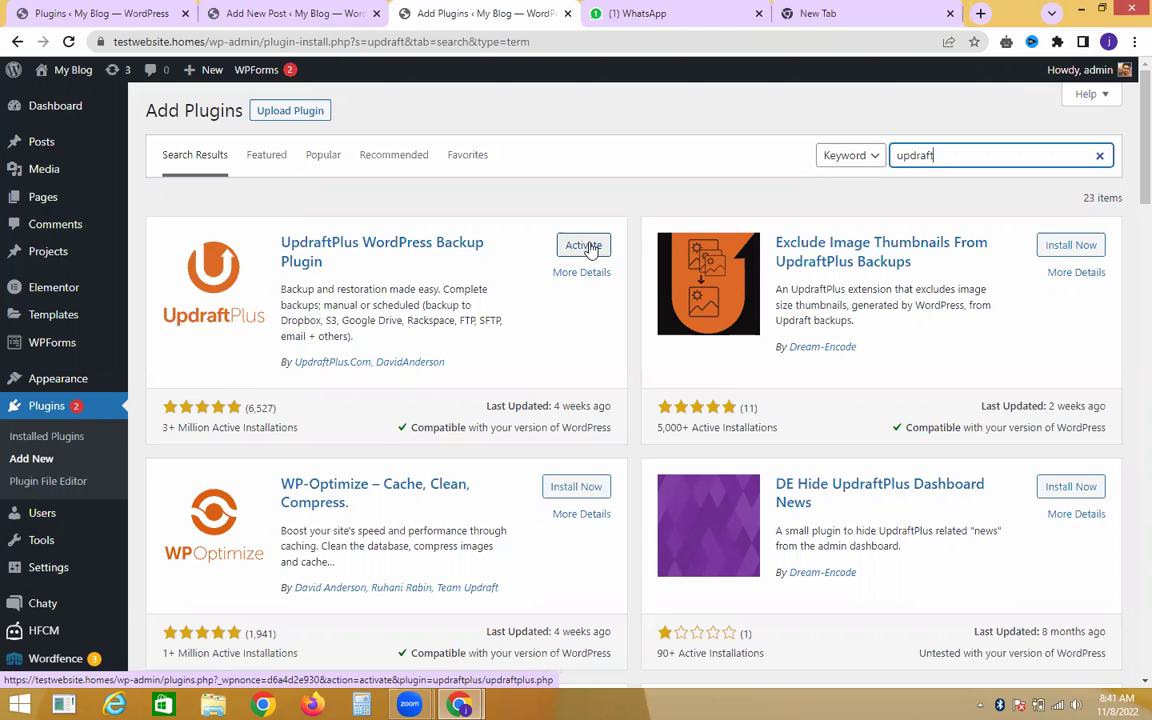
Search the plugin directory for "smush" and activate the Smush image optimization plugin.
{"action": "double_click", "coordinate": [938, 145]}
{"action": "type", "text": "smush"}
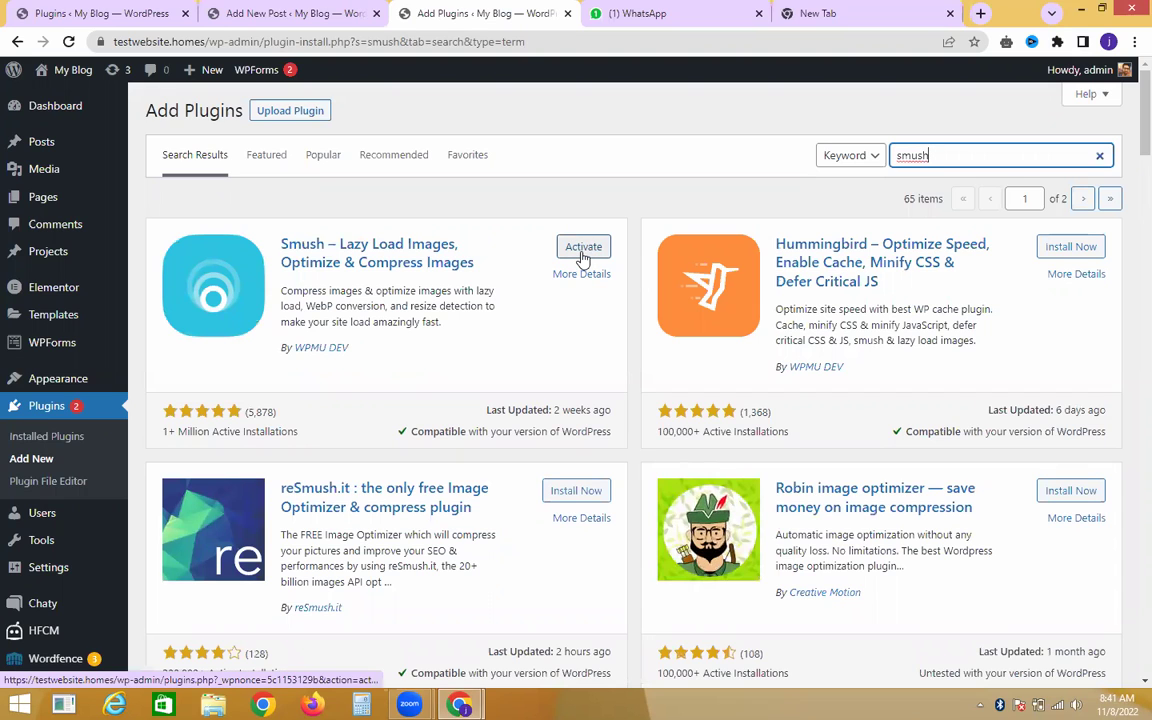
{"action": "left_click", "coordinate": [583, 250]}
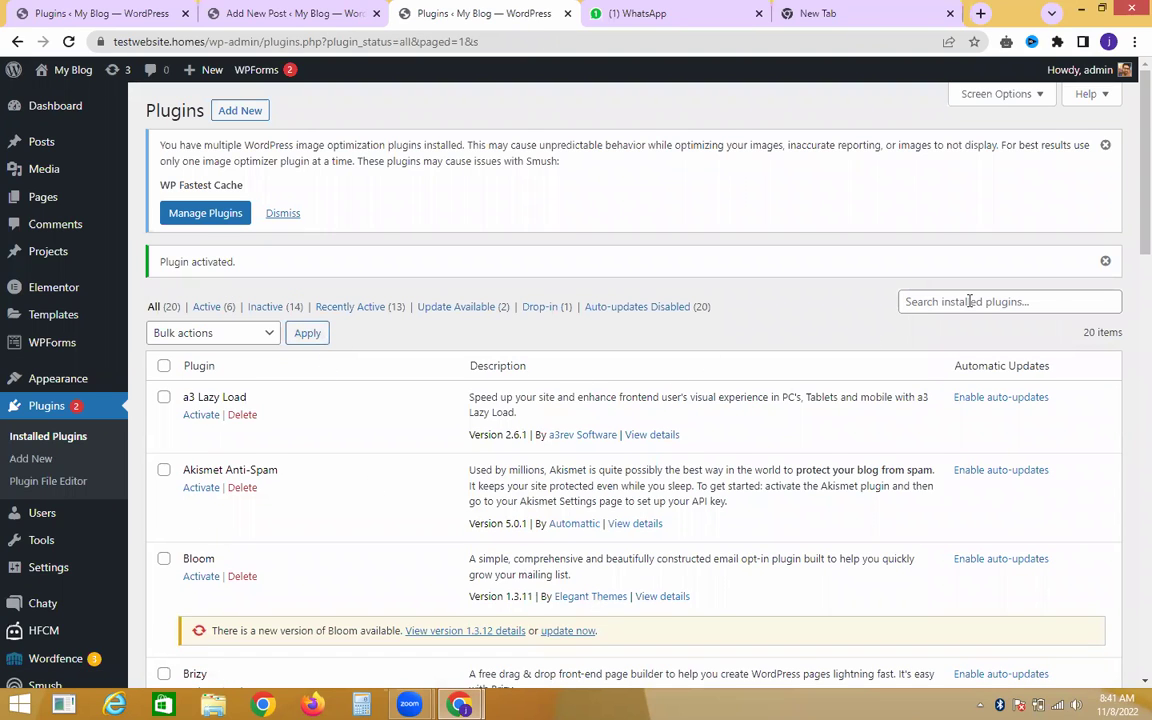
Open the Smush plugin's settings from the installed plugins list and look over its General options.
{"action": "left_click_drag", "start_coordinate": [1128, 249], "coordinate": [1131, 630]}
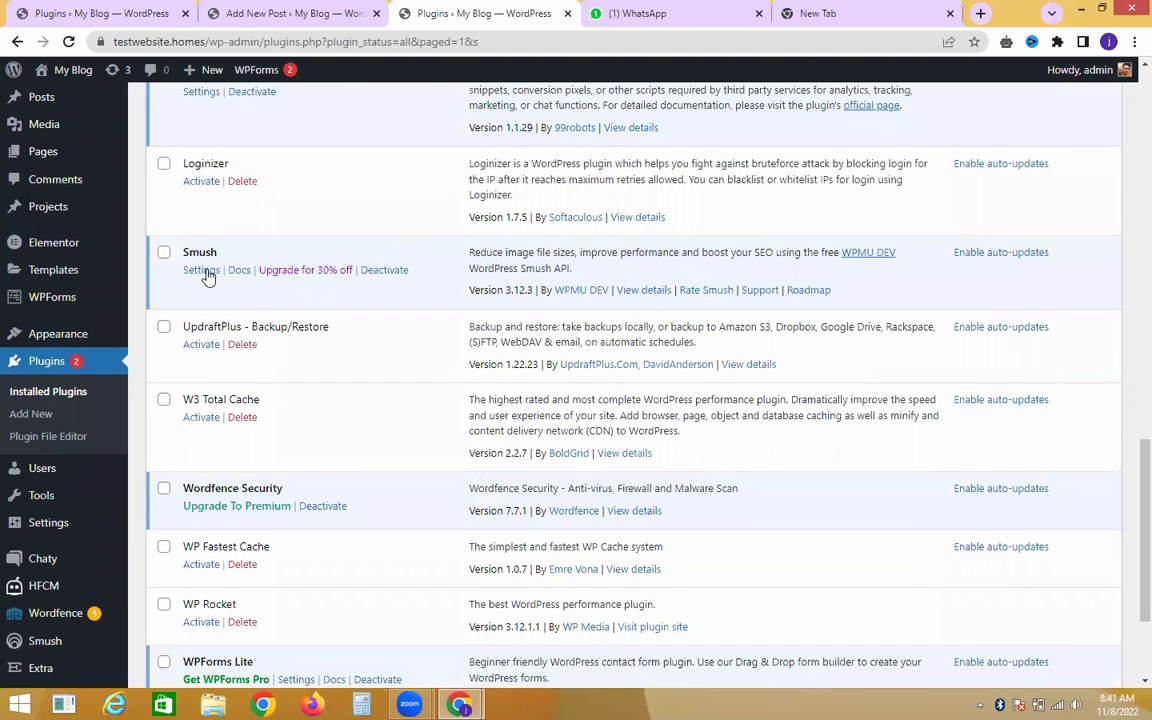
{"action": "left_click", "coordinate": [204, 272]}
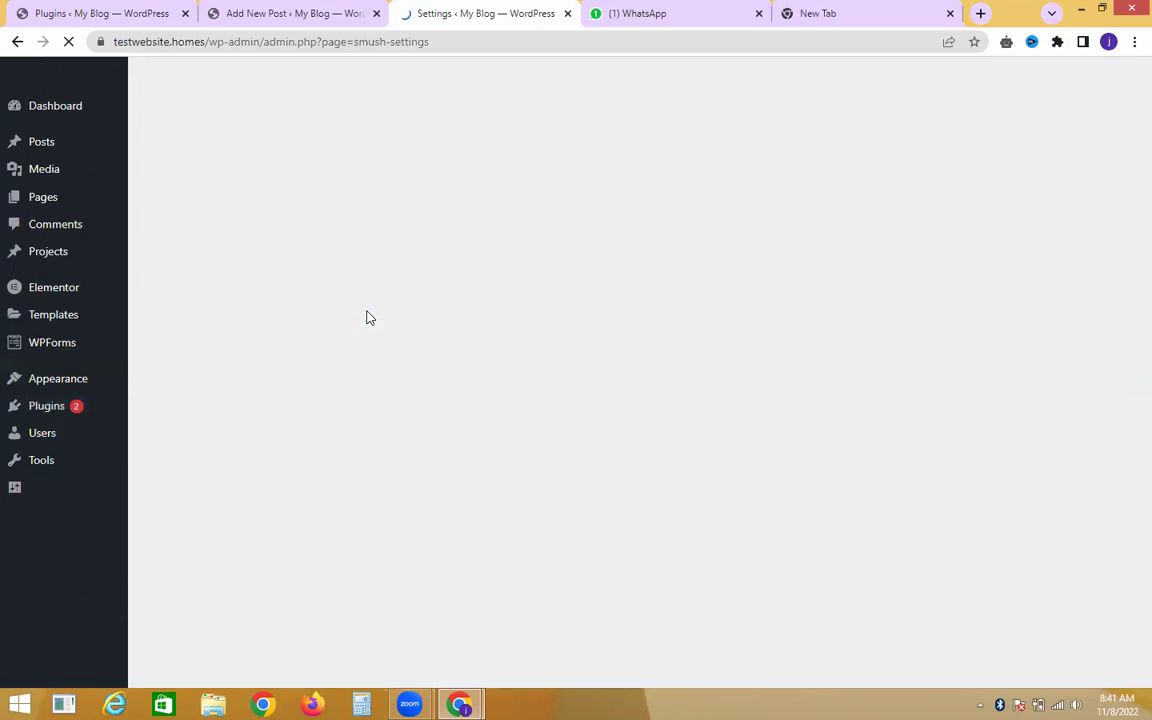
{"action": "left_click_drag", "start_coordinate": [1126, 206], "coordinate": [1126, 252]}
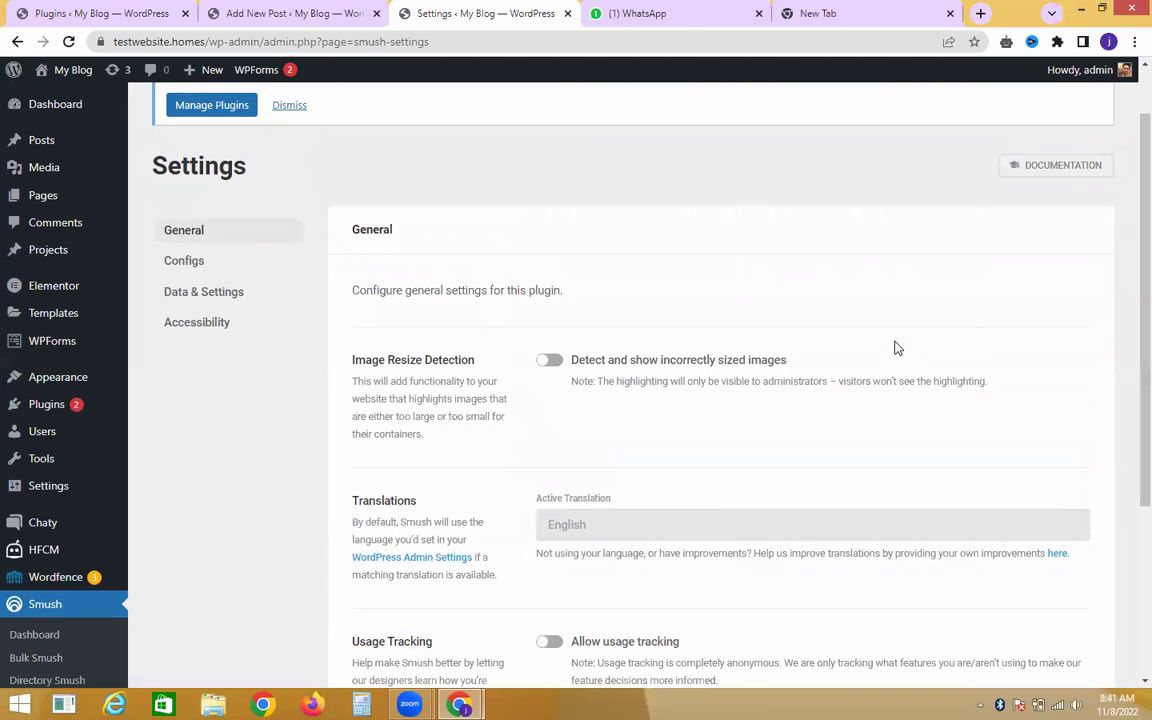
Open Smush's Bulk Smush page and look over the optimization summary and the bulk compression section.
{"action": "left_click_drag", "start_coordinate": [1129, 185], "coordinate": [1127, 300]}
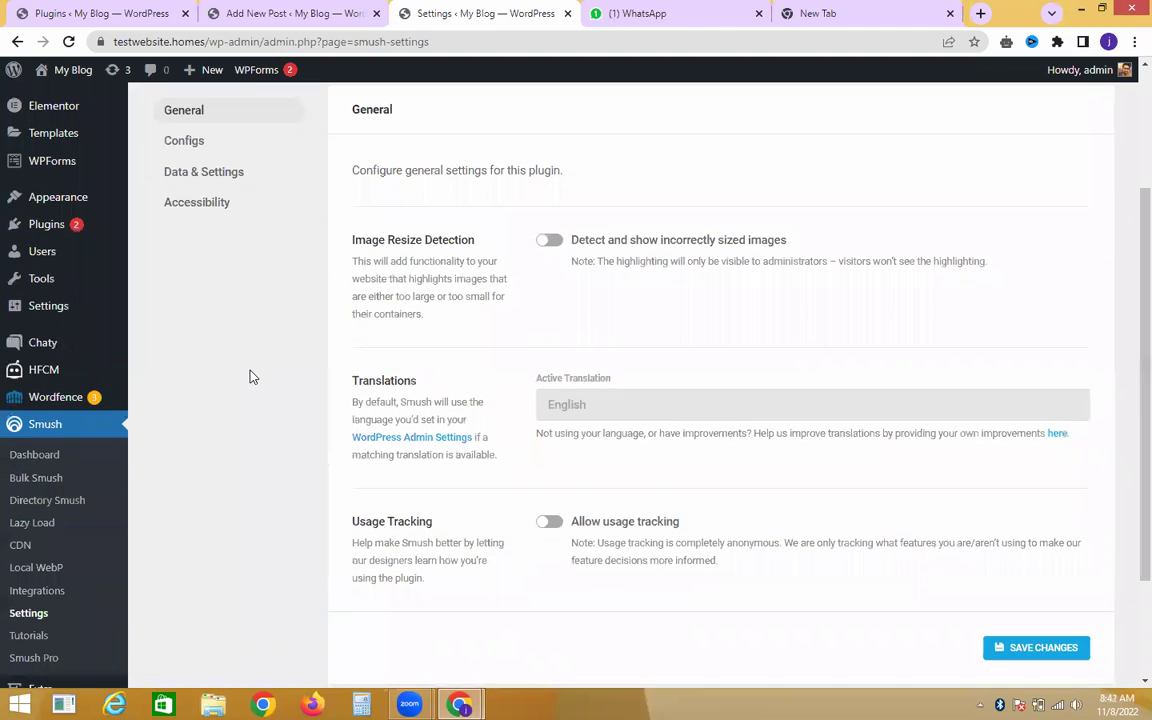
{"action": "left_click", "coordinate": [24, 478]}
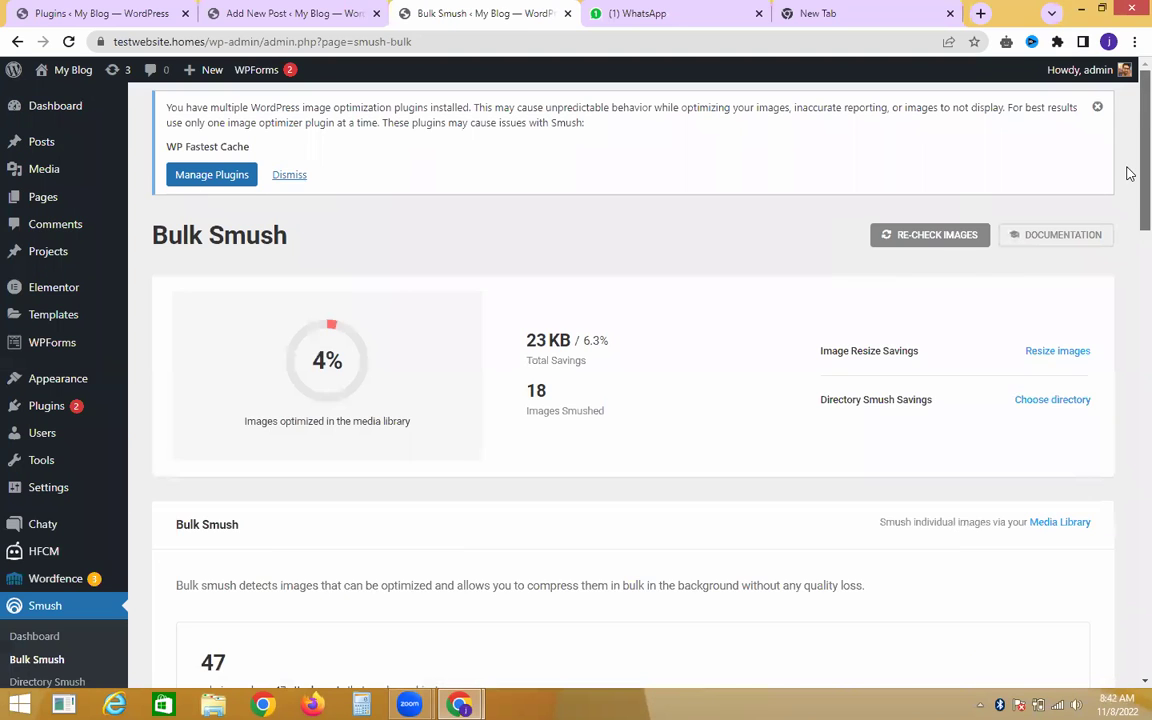
{"action": "scroll", "coordinate": [1127, 173], "scroll_direction": "down", "scroll_amount": 3}
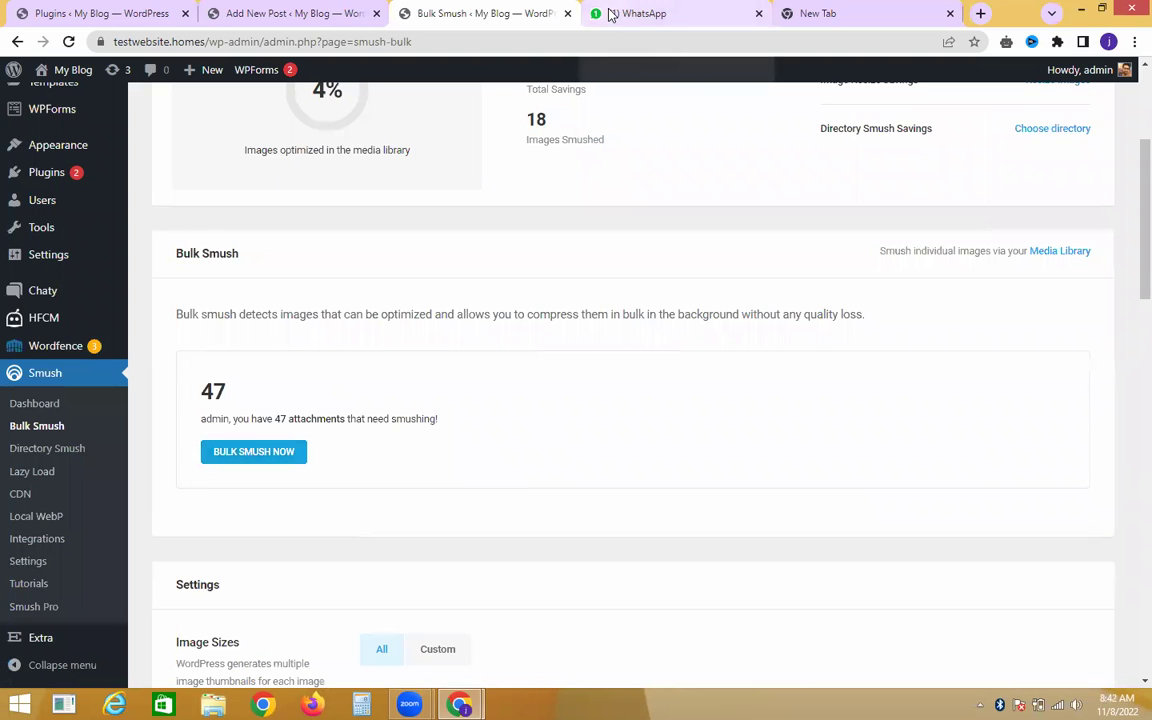
Search Google for "tiny plng" in the empty browser tab to find the TinyPNG image compression site.
{"action": "left_click", "coordinate": [822, 8]}
{"action": "type", "text": "wepin"}
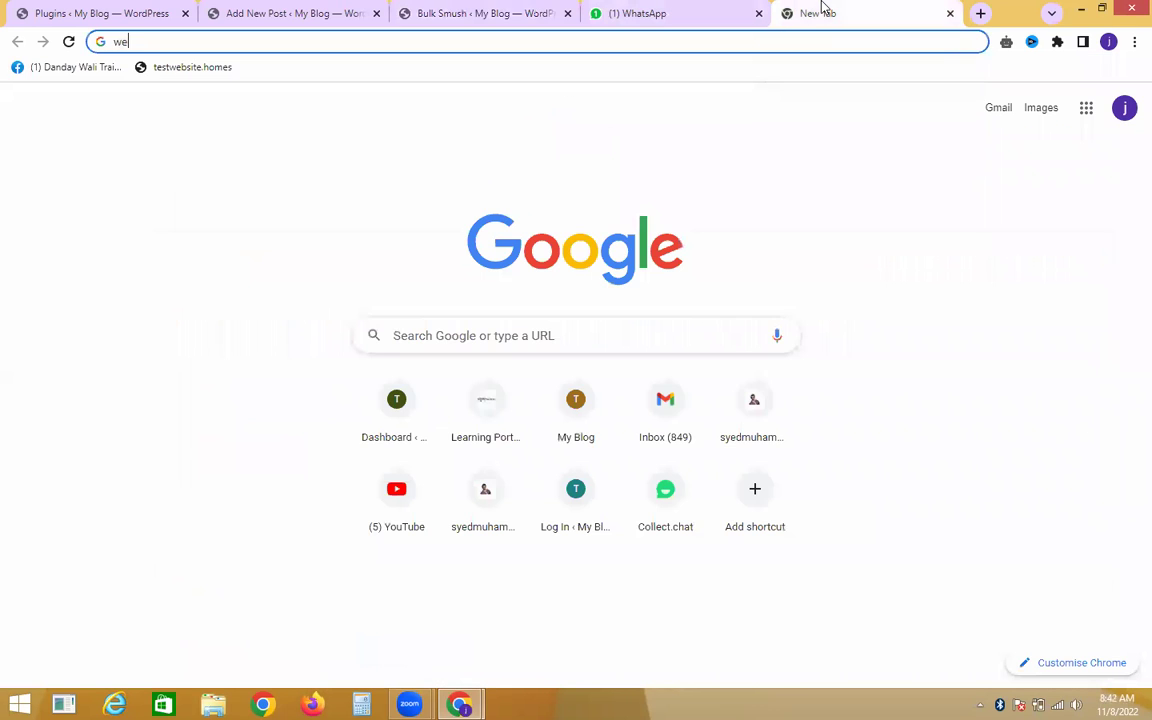
{"action": "key", "text": "BackSpace"}
{"action": "key", "text": "BackSpace"}
{"action": "key", "text": "BackSpace"}
{"action": "key", "text": "BackSpace"}
{"action": "key", "text": "BackSpace"}
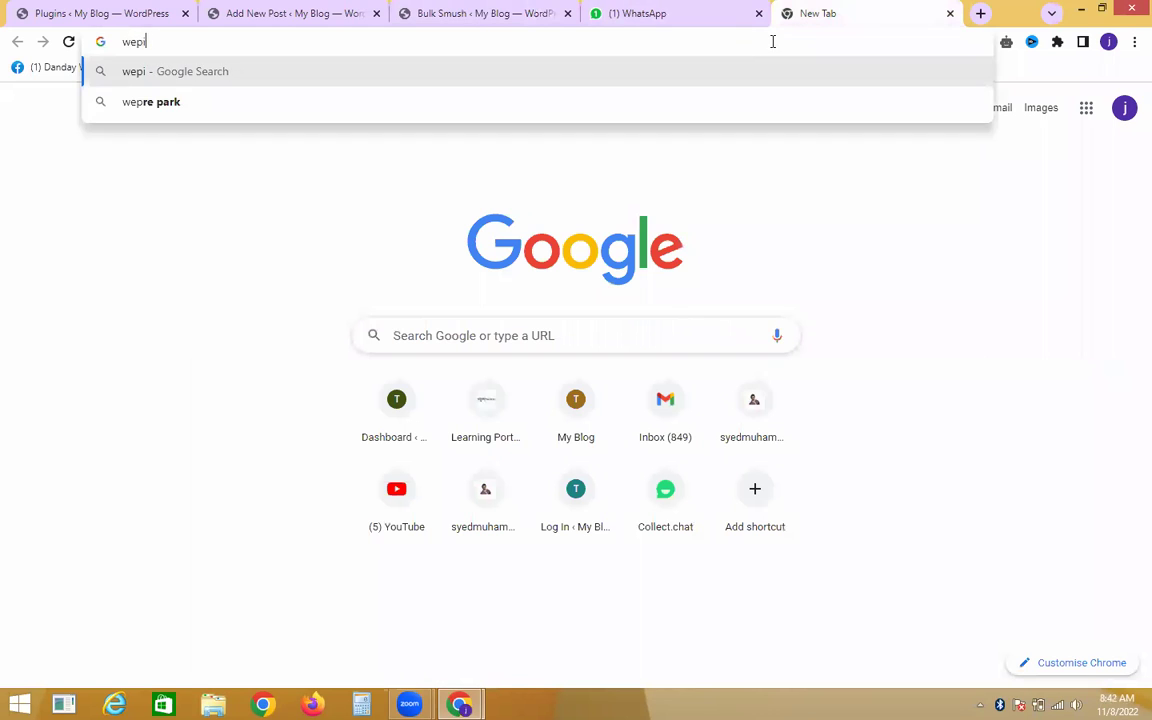
{"action": "type", "text": "timny"}
{"action": "key", "text": "BackSpace"}
{"action": "key", "text": "BackSpace"}
{"action": "key", "text": "BackSpace"}
{"action": "key", "text": "BackSpace"}
{"action": "type", "text": "ny plng"}
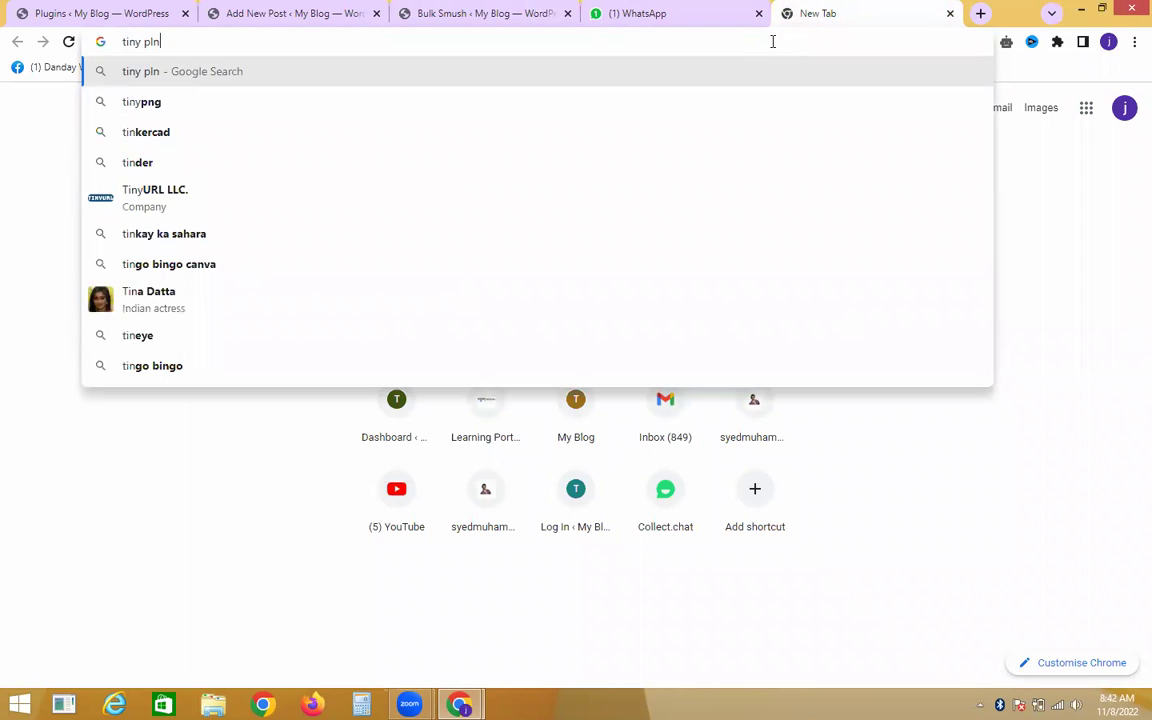
{"action": "key", "text": "Return"}
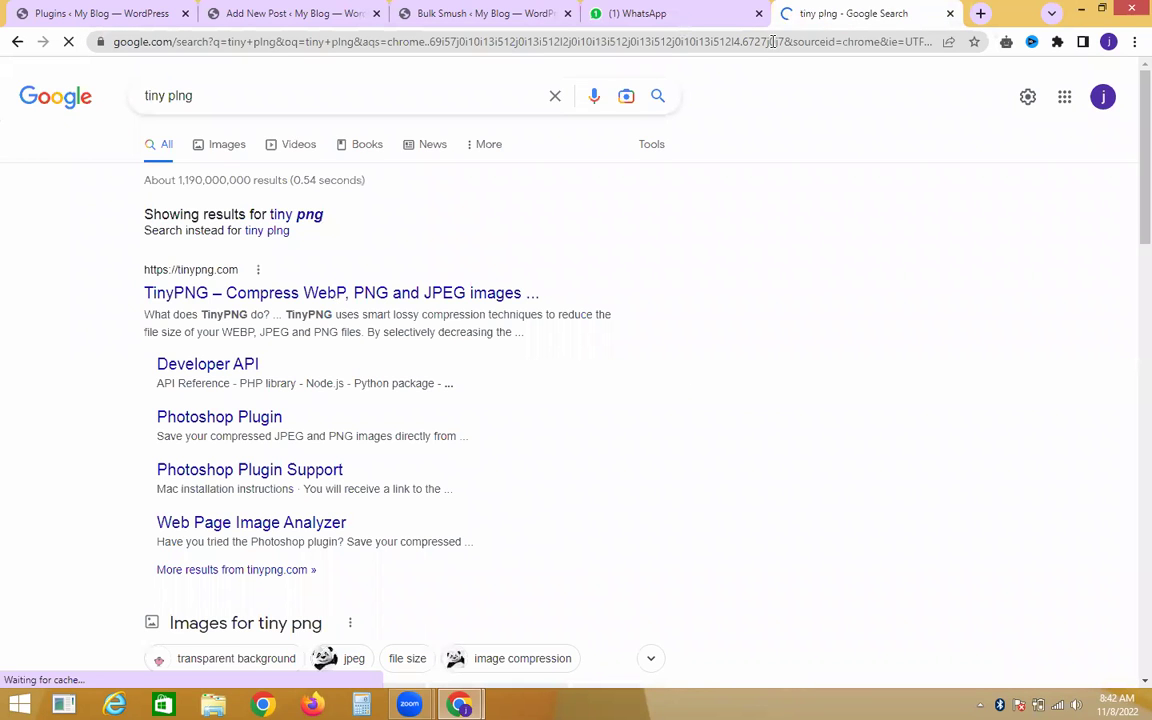
Return to the installed plugins list and replace the "classic widget" search term with "a3 lazy" to find a3 Lazy Load.
{"action": "left_click", "coordinate": [503, 10]}
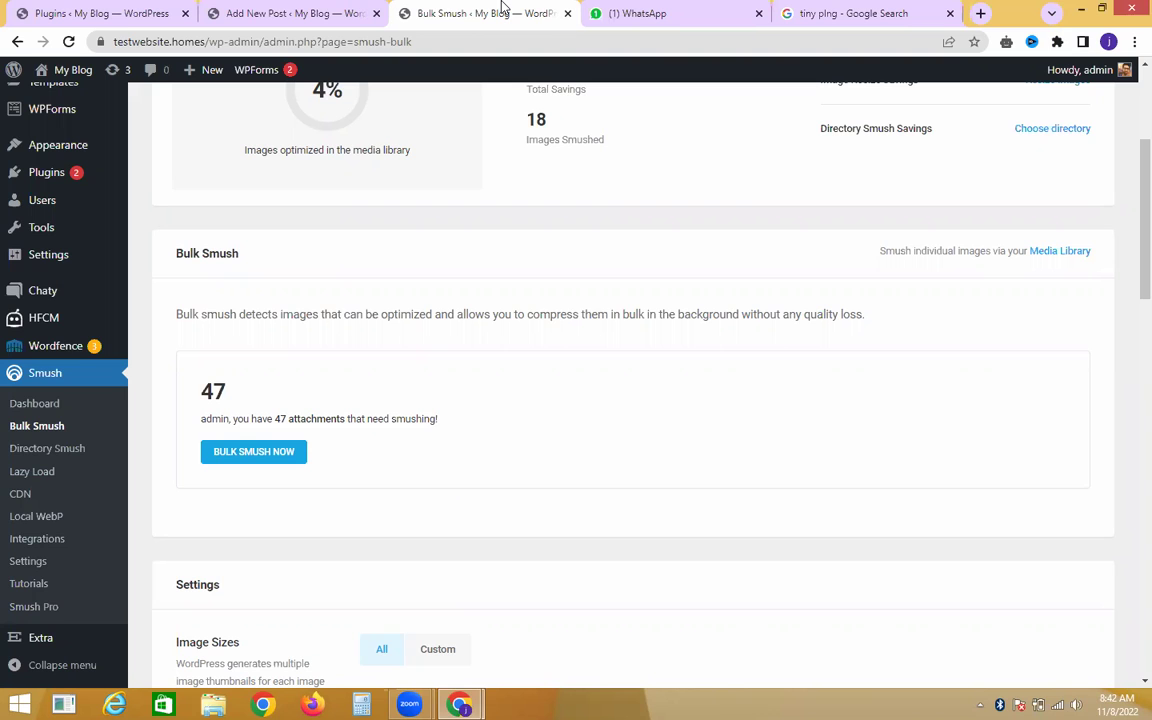
{"action": "left_click", "coordinate": [340, 9]}
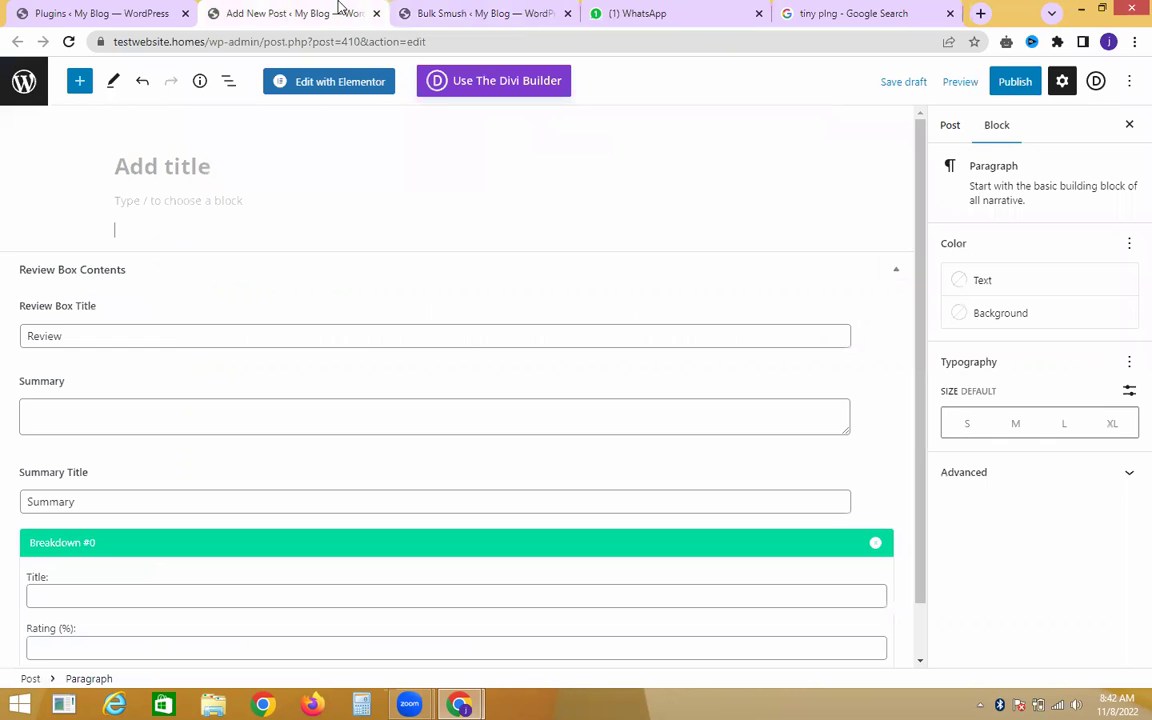
{"action": "left_click", "coordinate": [28, 9]}
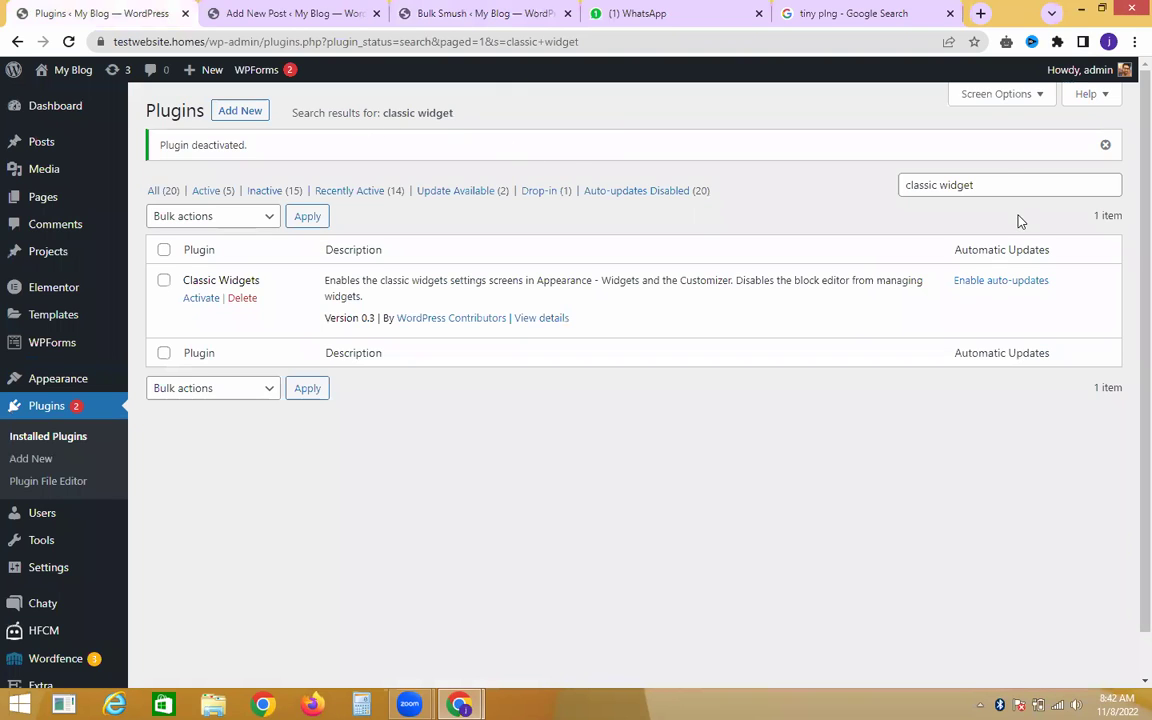
{"action": "triple_click", "coordinate": [1003, 184]}
{"action": "type", "text": "a3 lazzy"}
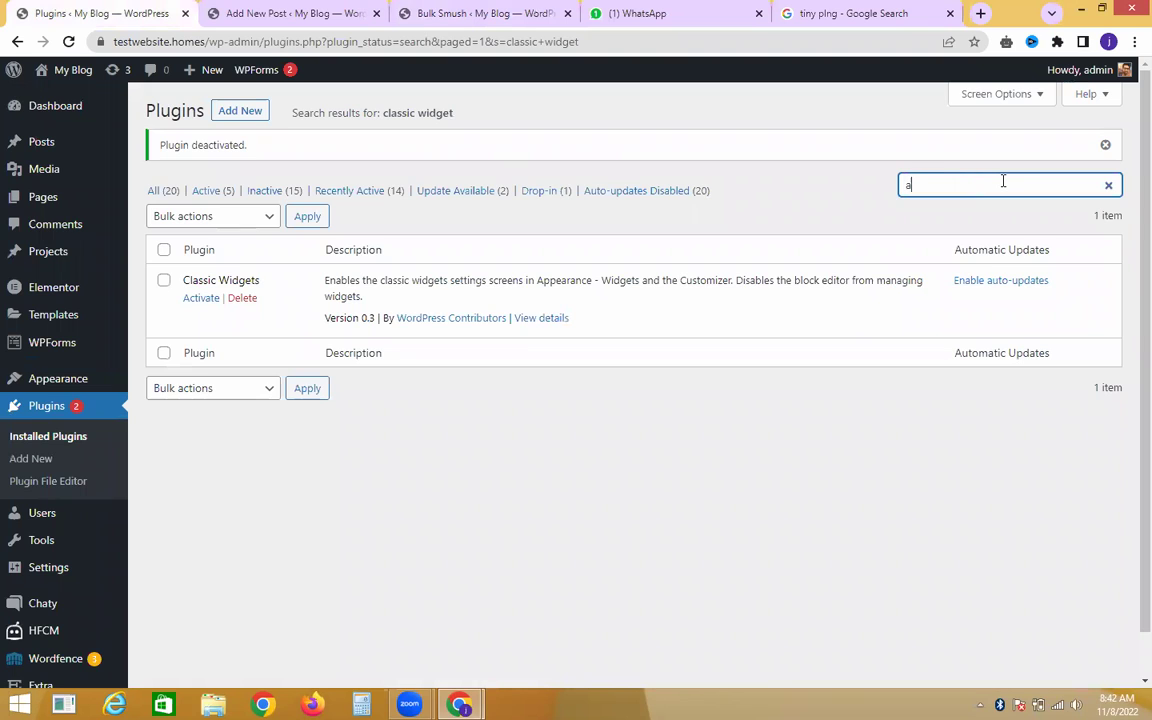
{"action": "key", "text": "BackSpace"}
{"action": "key", "text": "BackSpace"}
{"action": "type", "text": "y"}
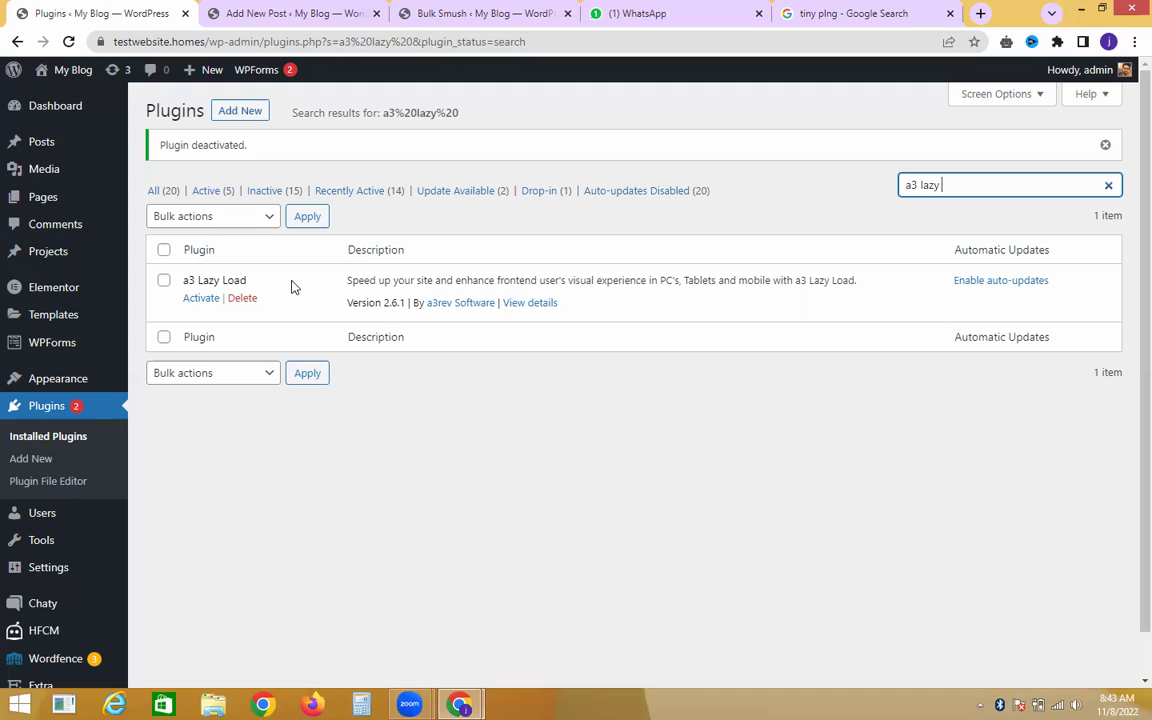
{"action": "left_click", "coordinate": [406, 458]}
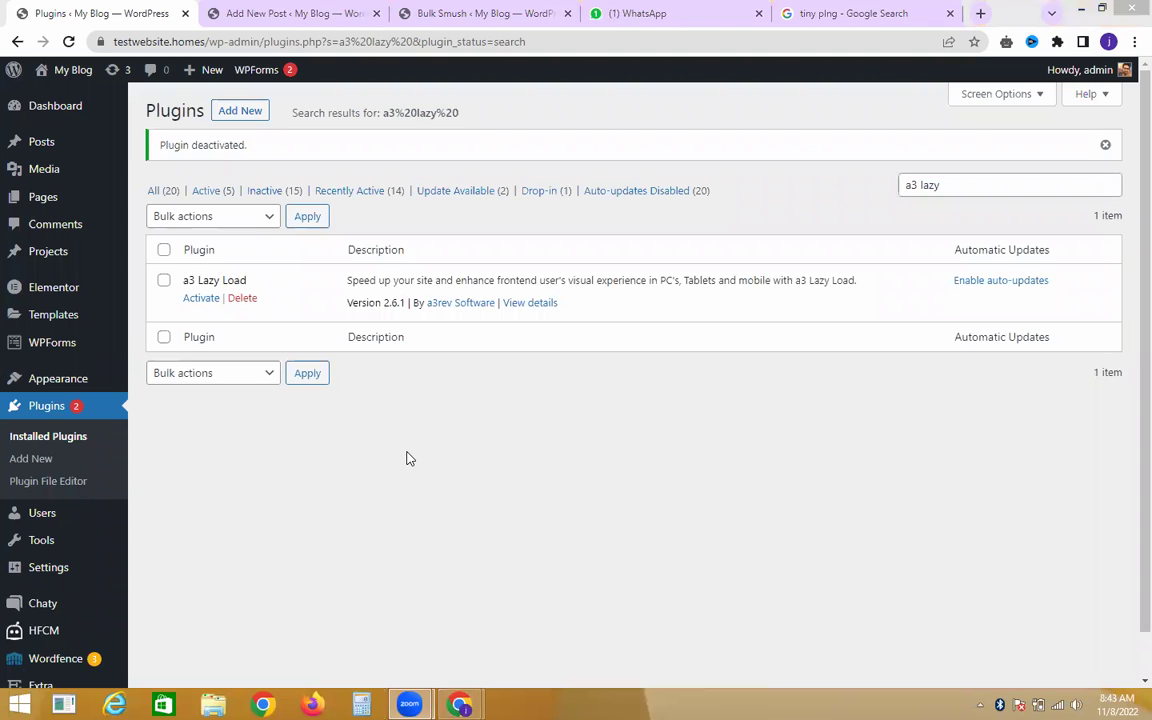